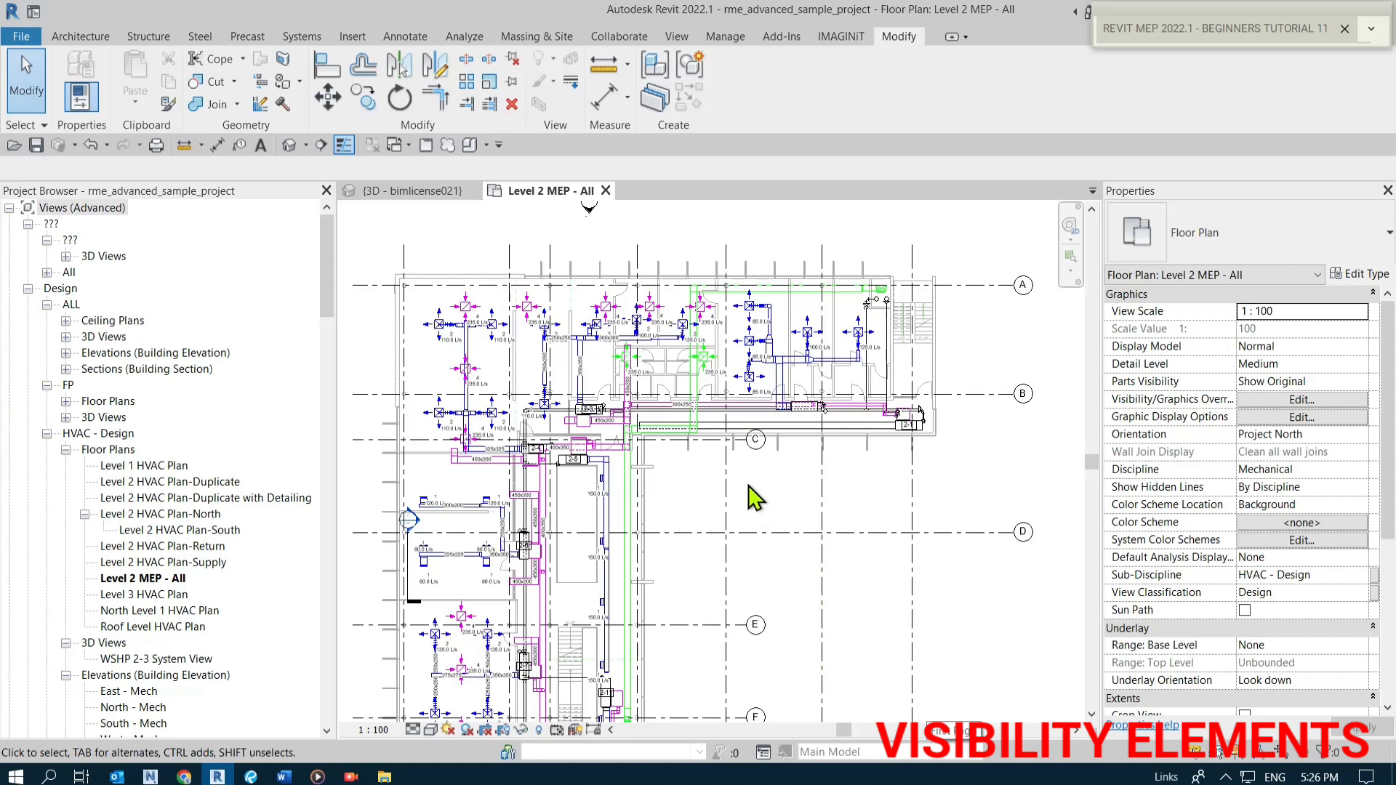
Review the view properties of the Level 2 HVAC floor plan views listed in the project browser.
{"action": "scroll", "coordinate": [566, 374], "scroll_direction": "up", "scroll_amount": 2}
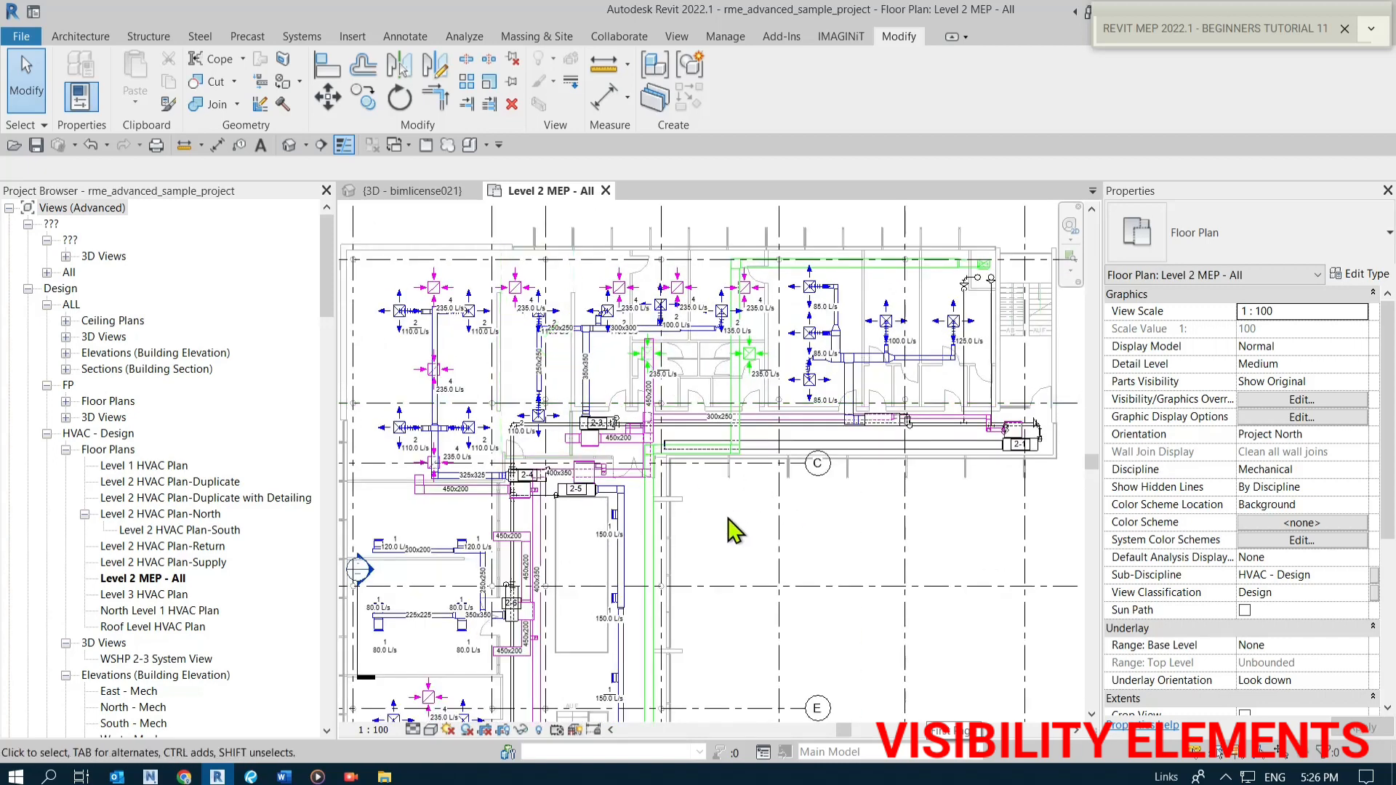
{"action": "middle_click_drag", "start_coordinate": [728, 517], "coordinate": [733, 522]}
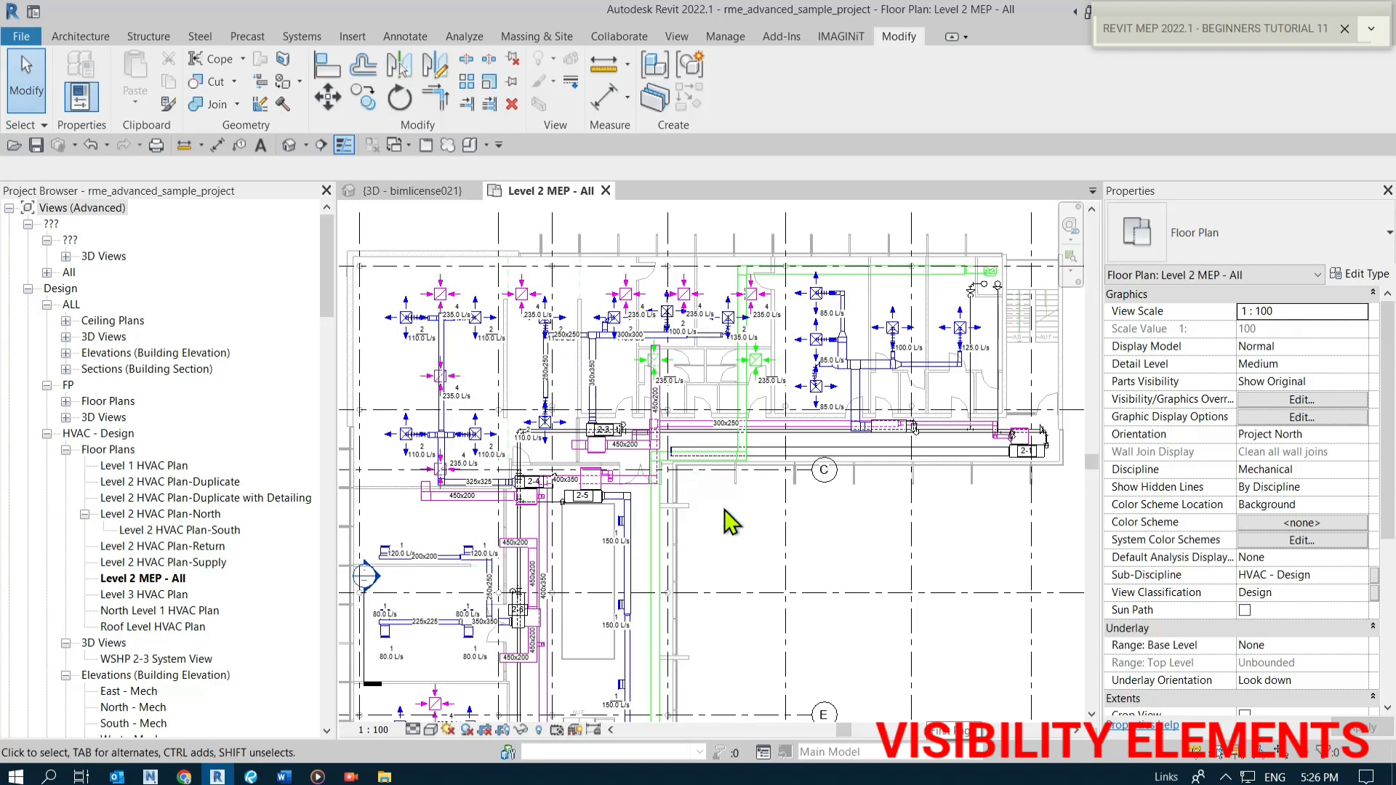
{"action": "left_click", "coordinate": [73, 210]}
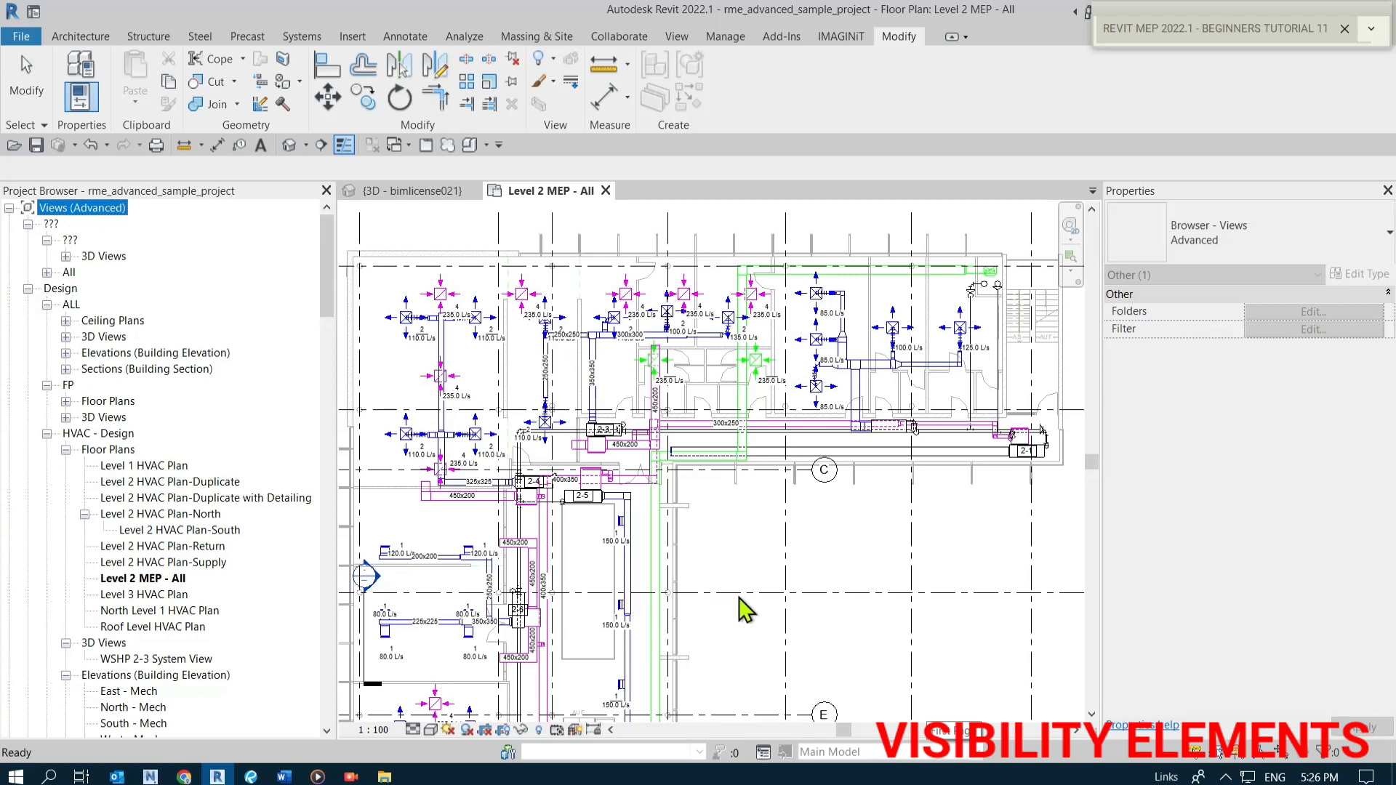
{"action": "left_click", "coordinate": [756, 567]}
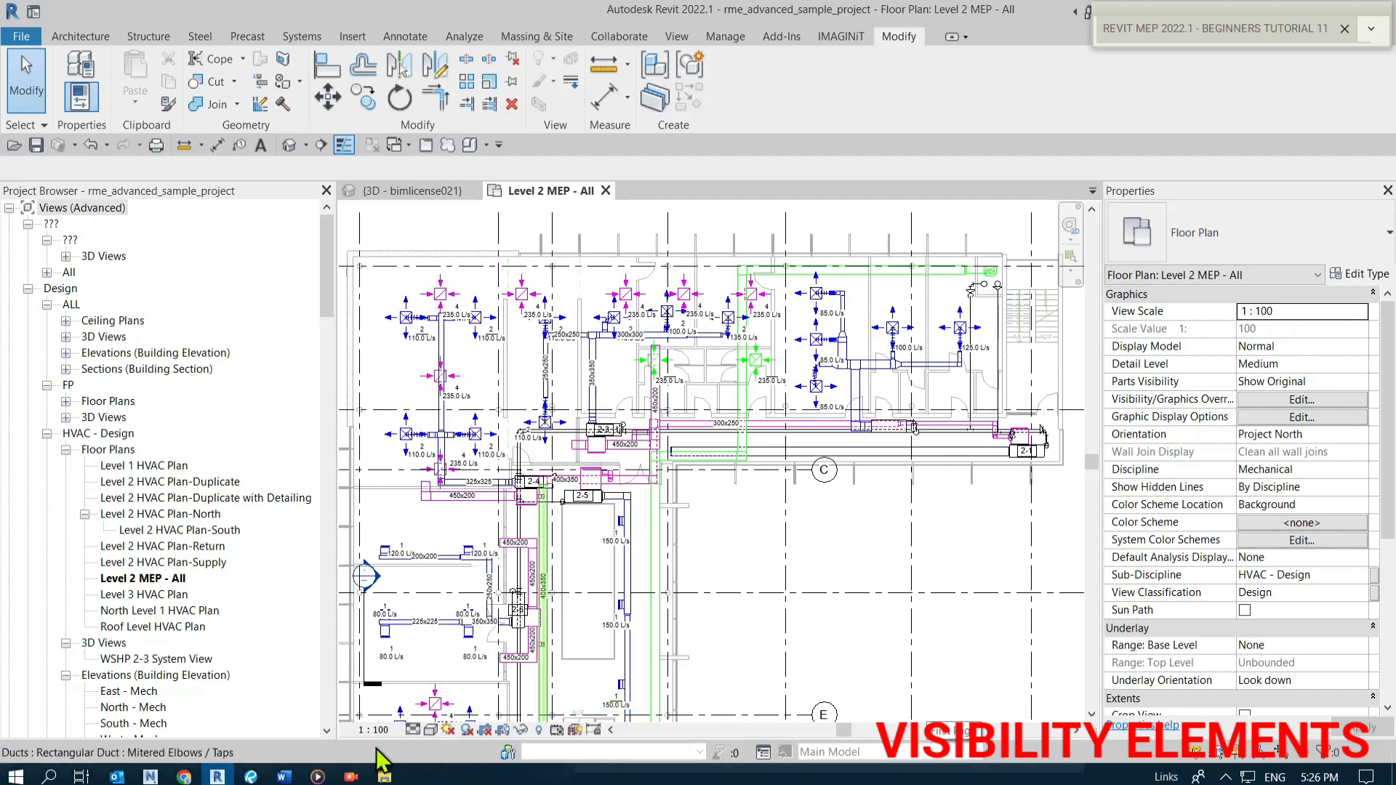
{"action": "left_click", "coordinate": [195, 483]}
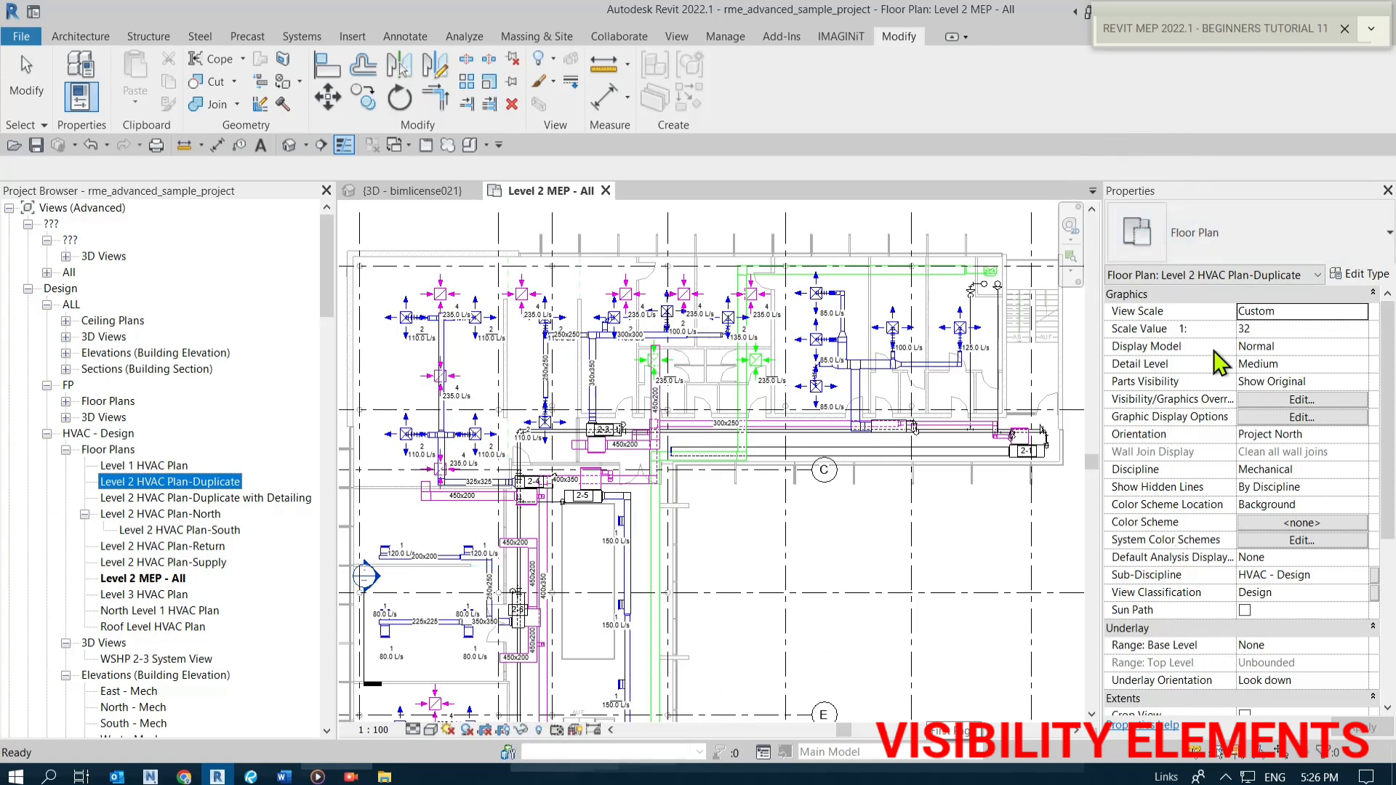
{"action": "left_click", "coordinate": [267, 499]}
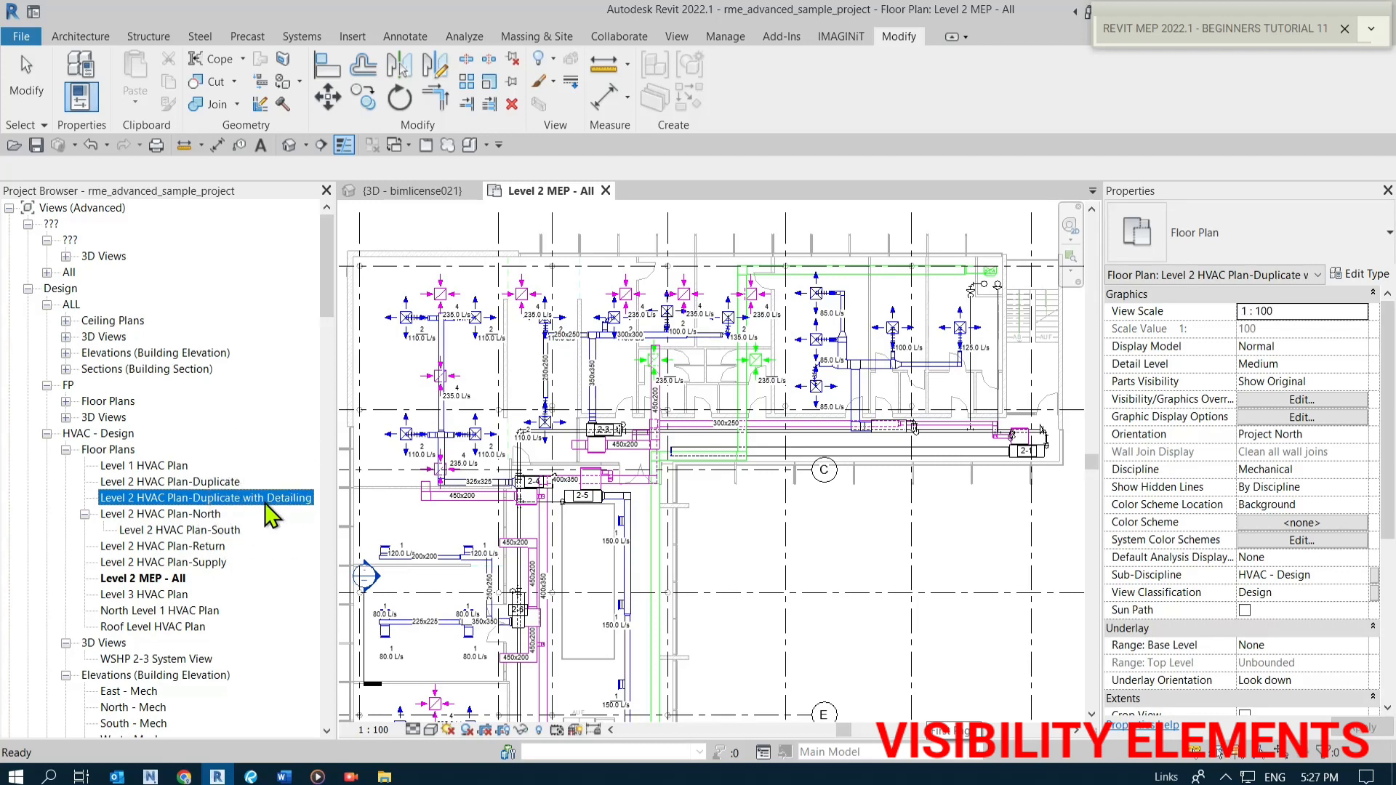
{"action": "left_click", "coordinate": [210, 517]}
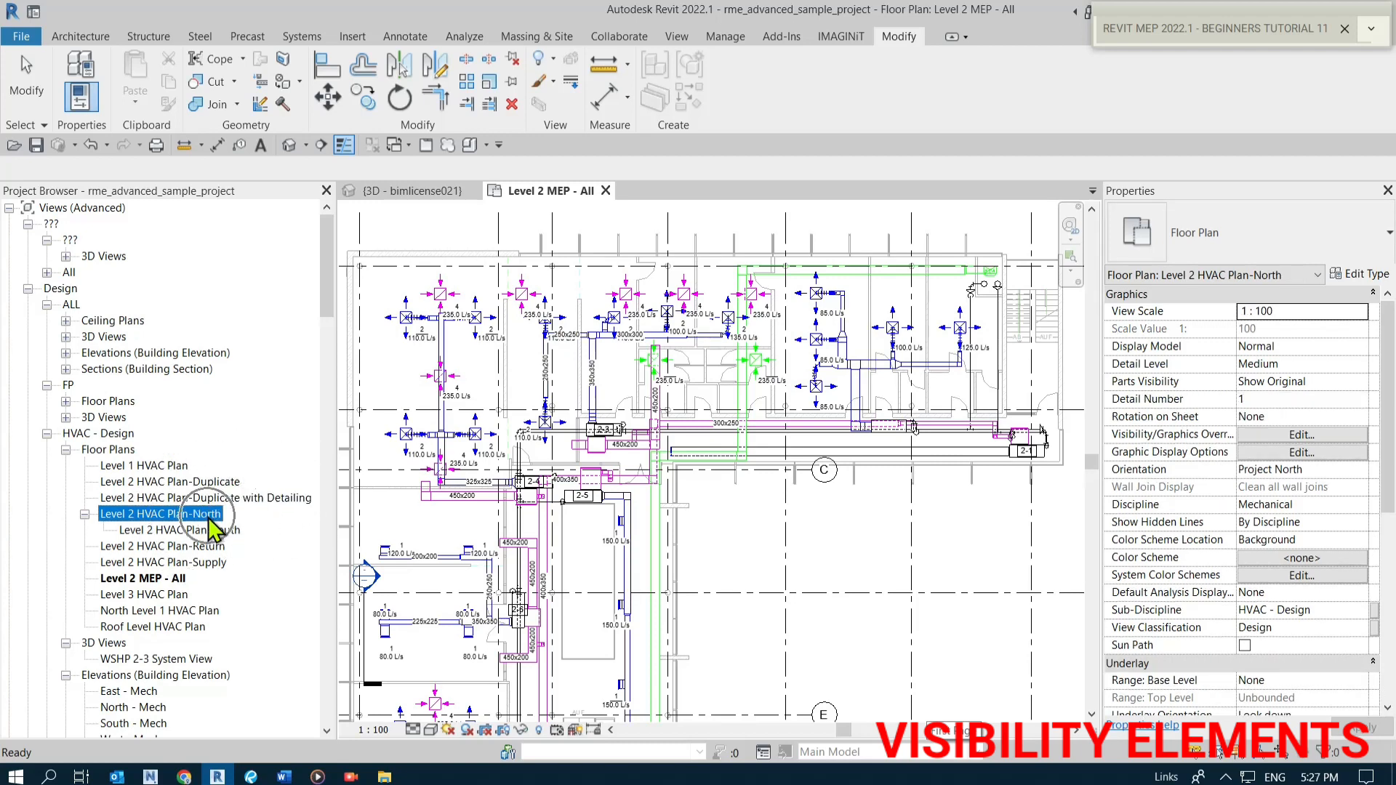
{"action": "left_click", "coordinate": [216, 531]}
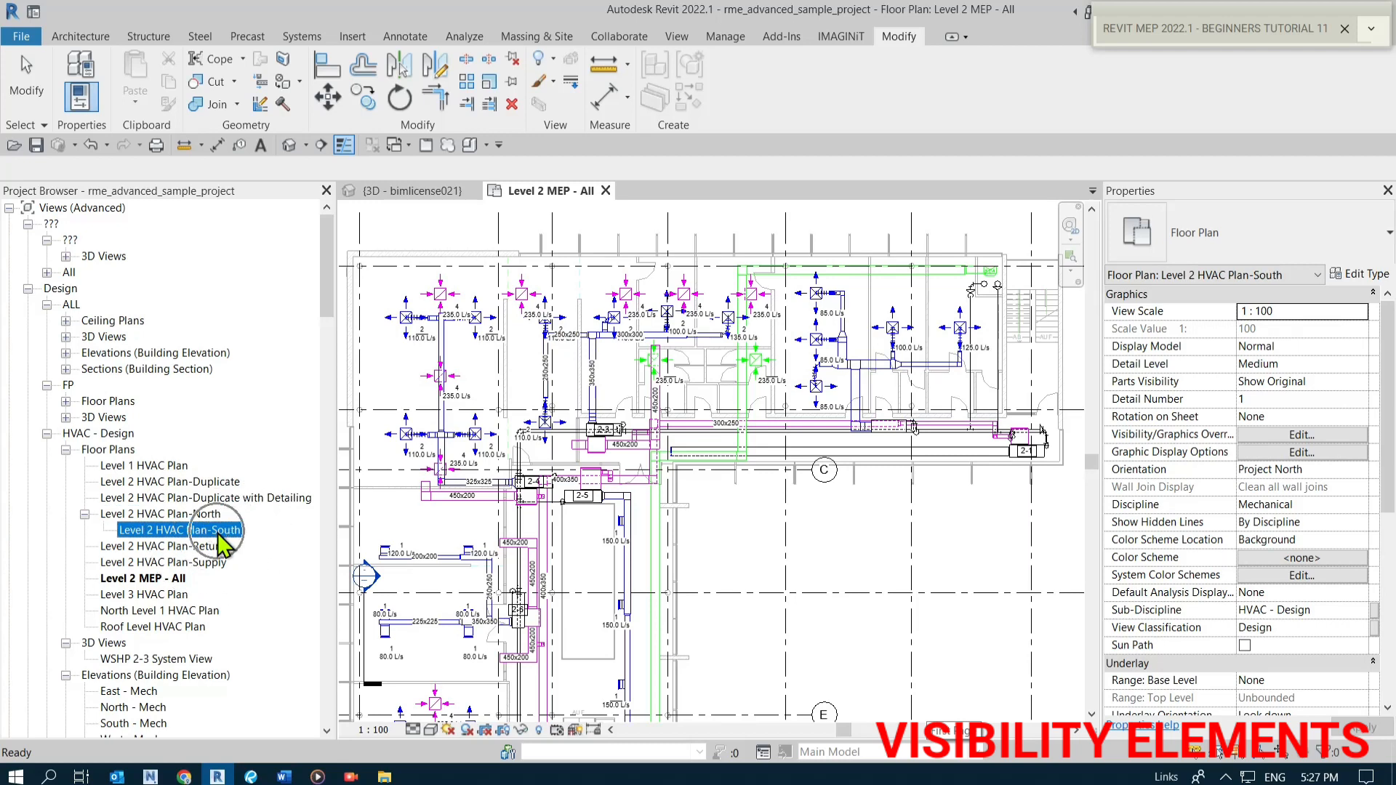
{"action": "scroll", "coordinate": [1255, 647], "scroll_direction": "down", "scroll_amount": 5}
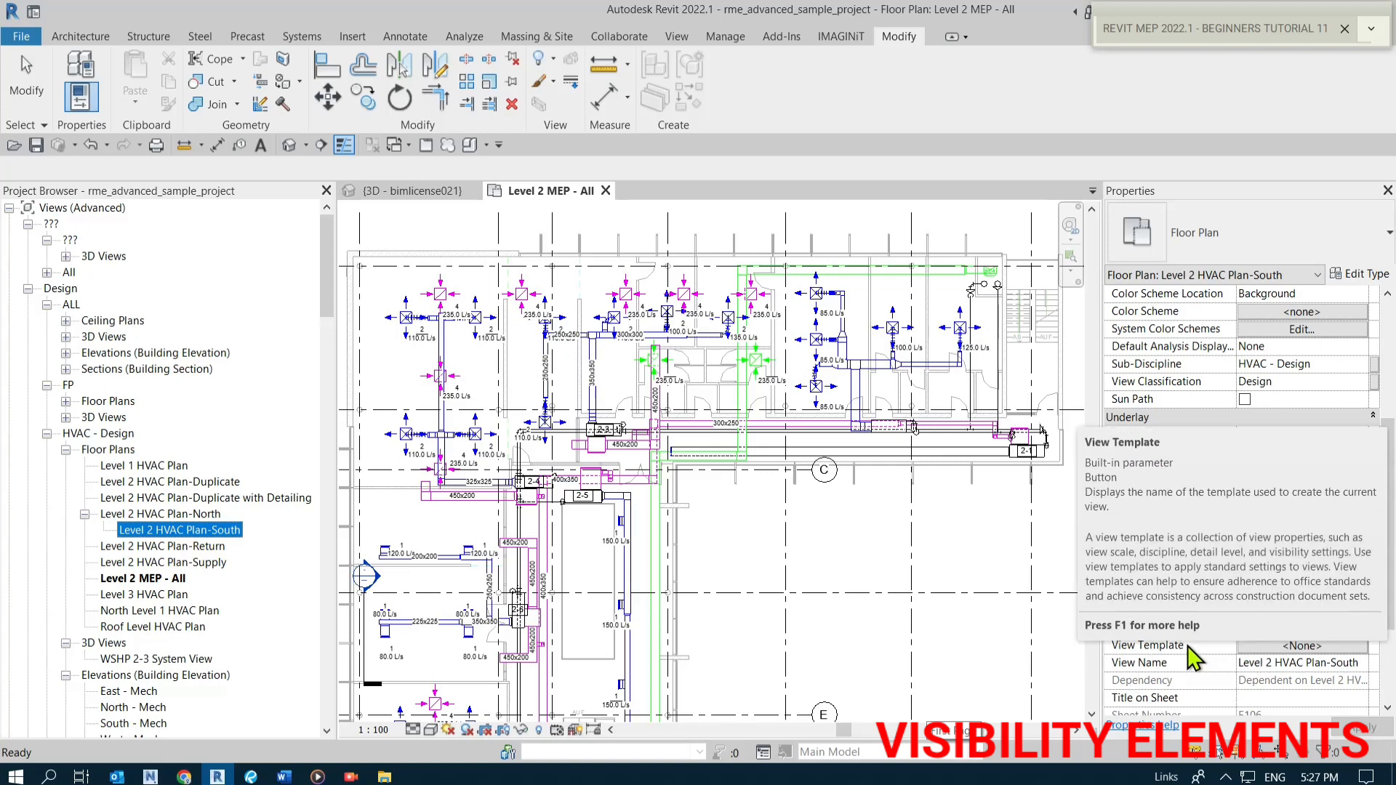
{"action": "left_click", "coordinate": [846, 573]}
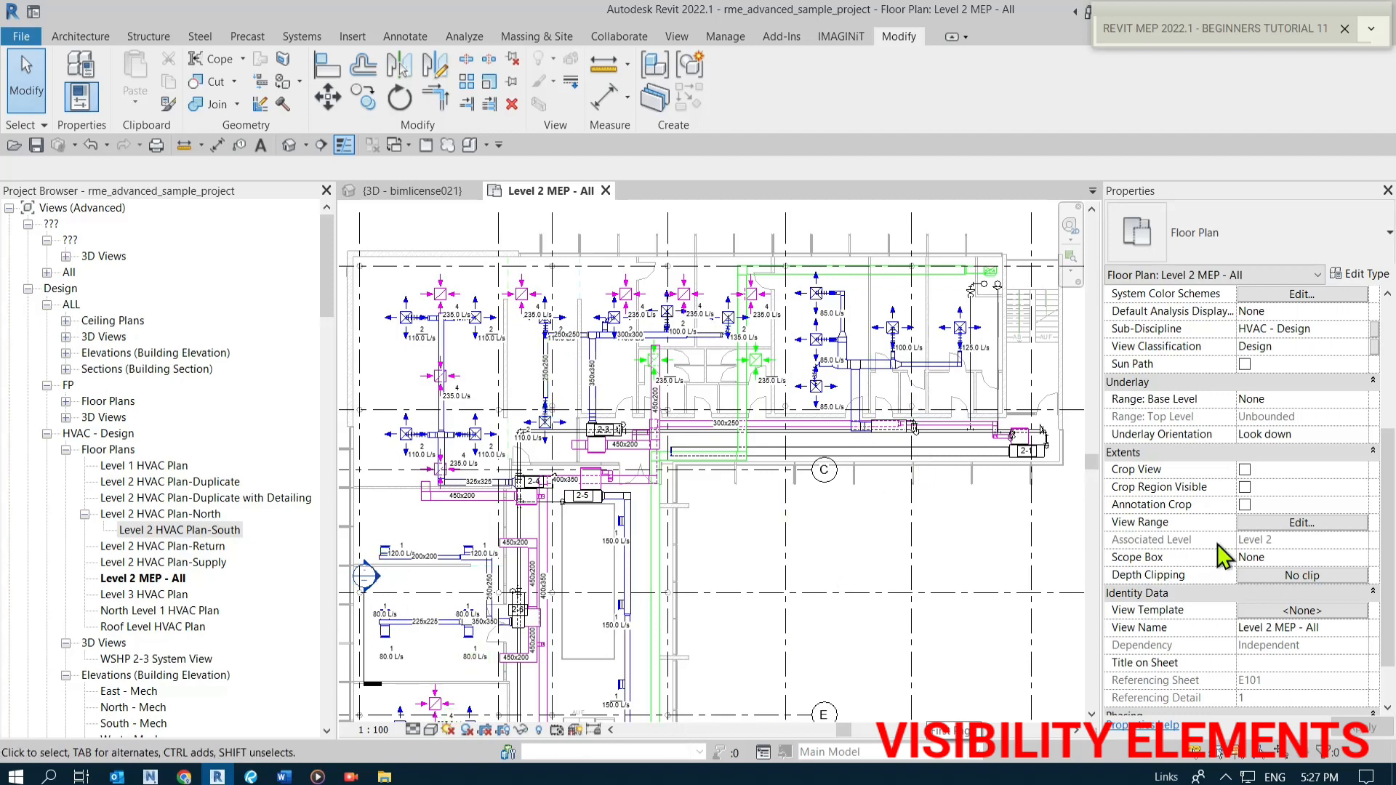
Select individual ducts in the Level 2 MEP plan to inspect their sizes, elevations and system types.
{"action": "scroll", "coordinate": [1218, 544], "scroll_direction": "up", "scroll_amount": 5}
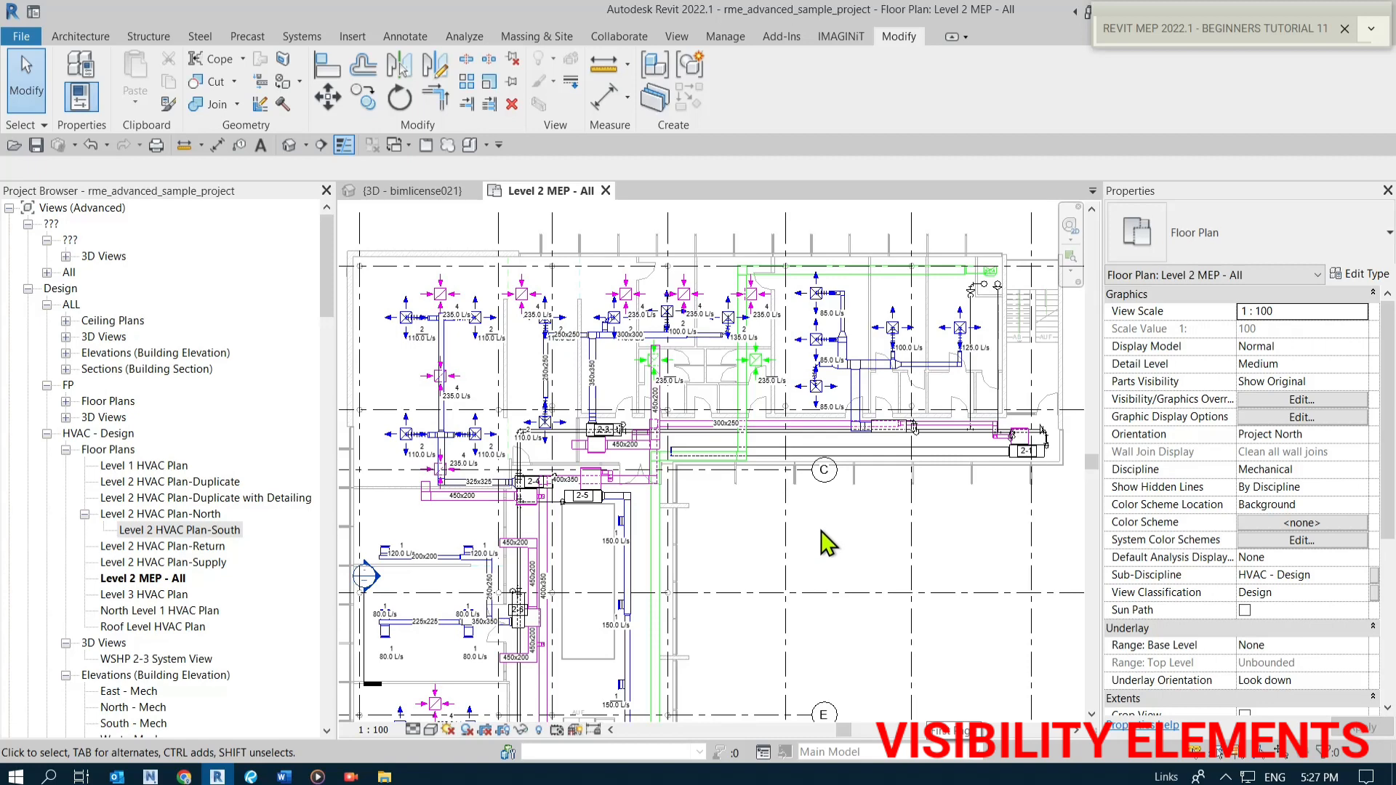
{"action": "scroll", "coordinate": [792, 345], "scroll_direction": "up", "scroll_amount": 2}
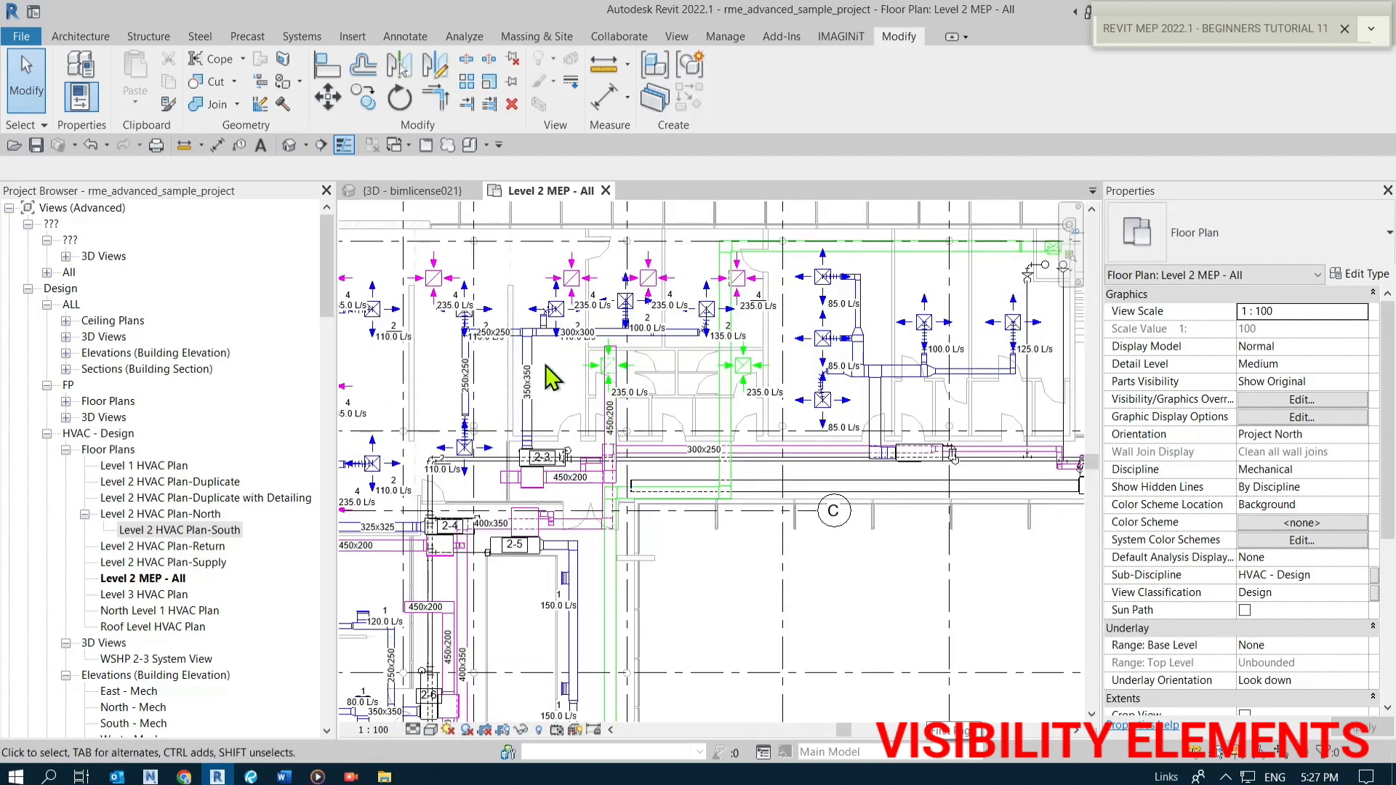
{"action": "left_click", "coordinate": [528, 400]}
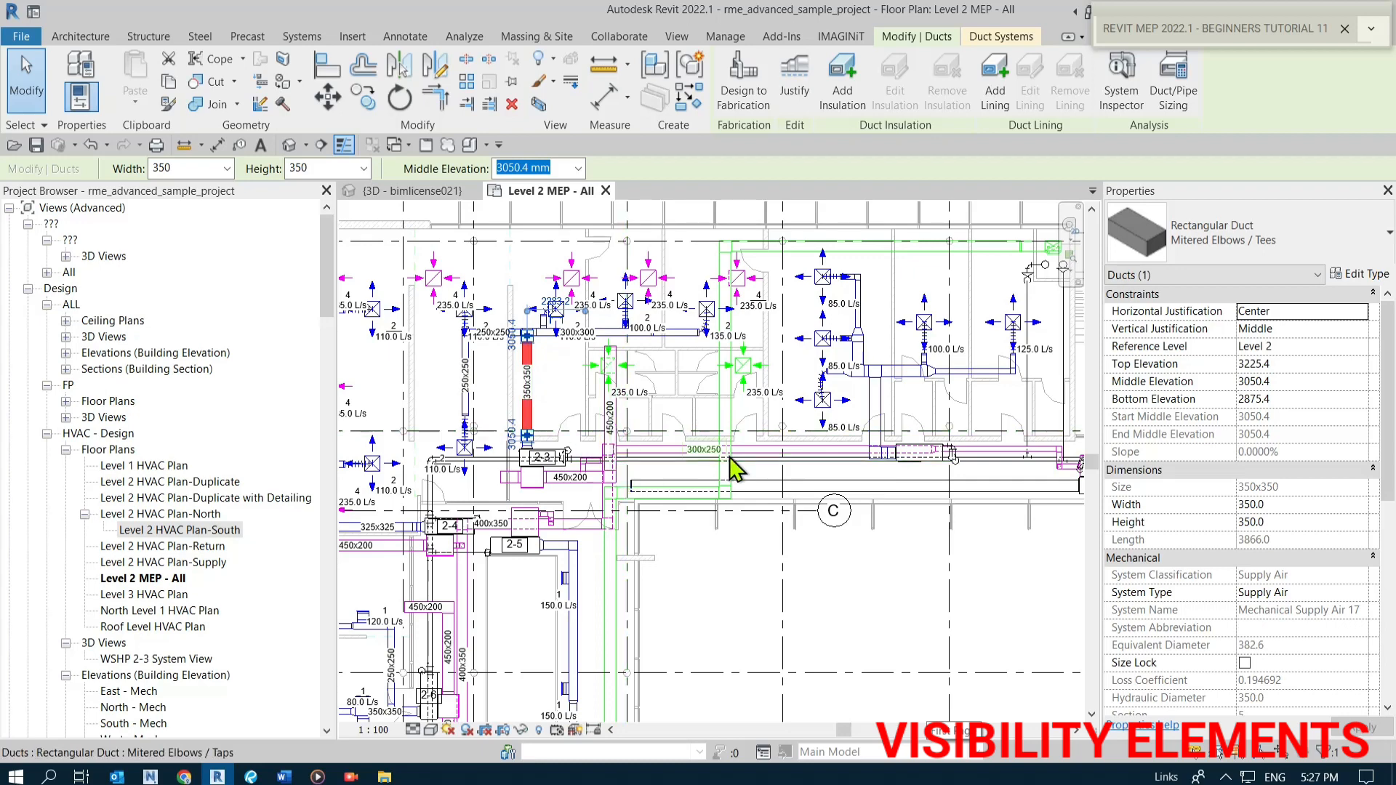
{"action": "left_click", "coordinate": [778, 448]}
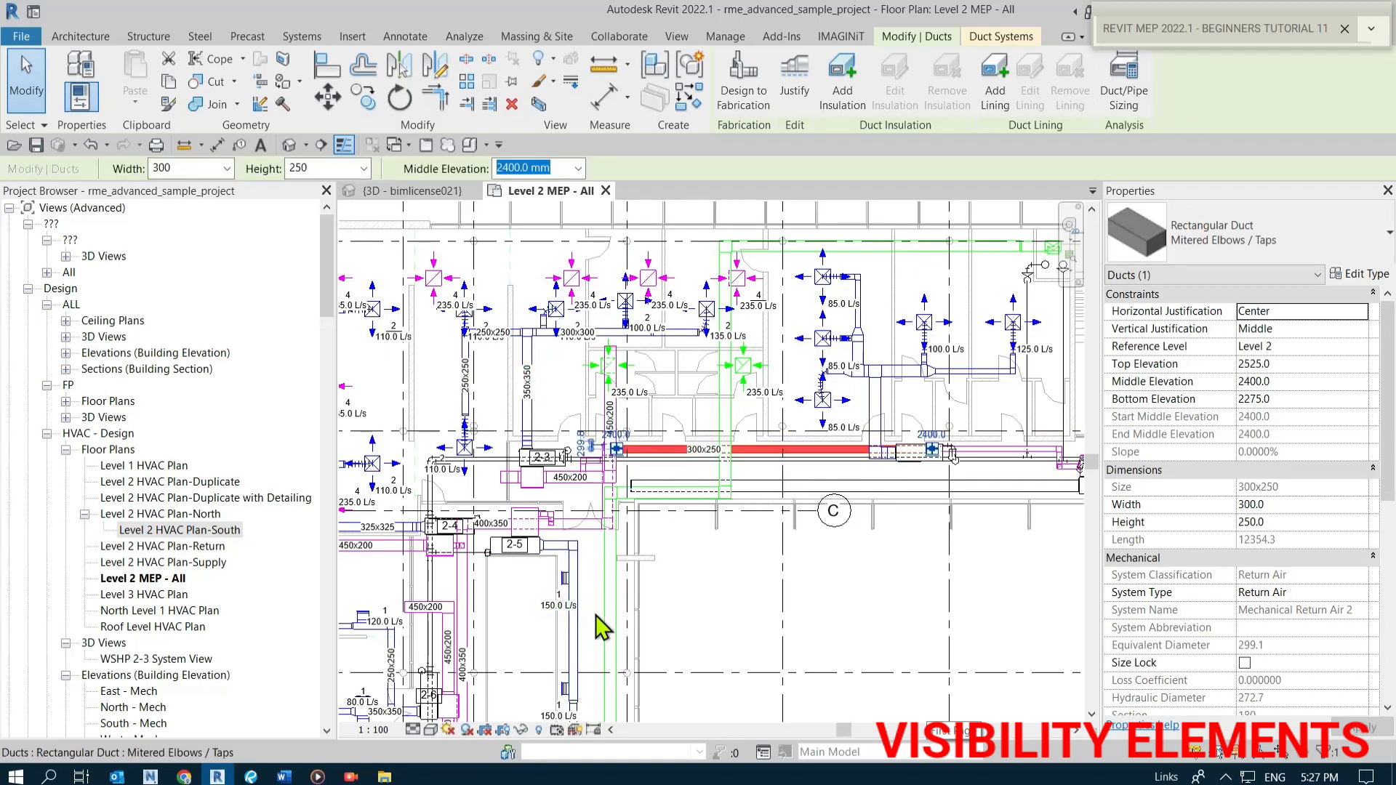
{"action": "left_click", "coordinate": [611, 604]}
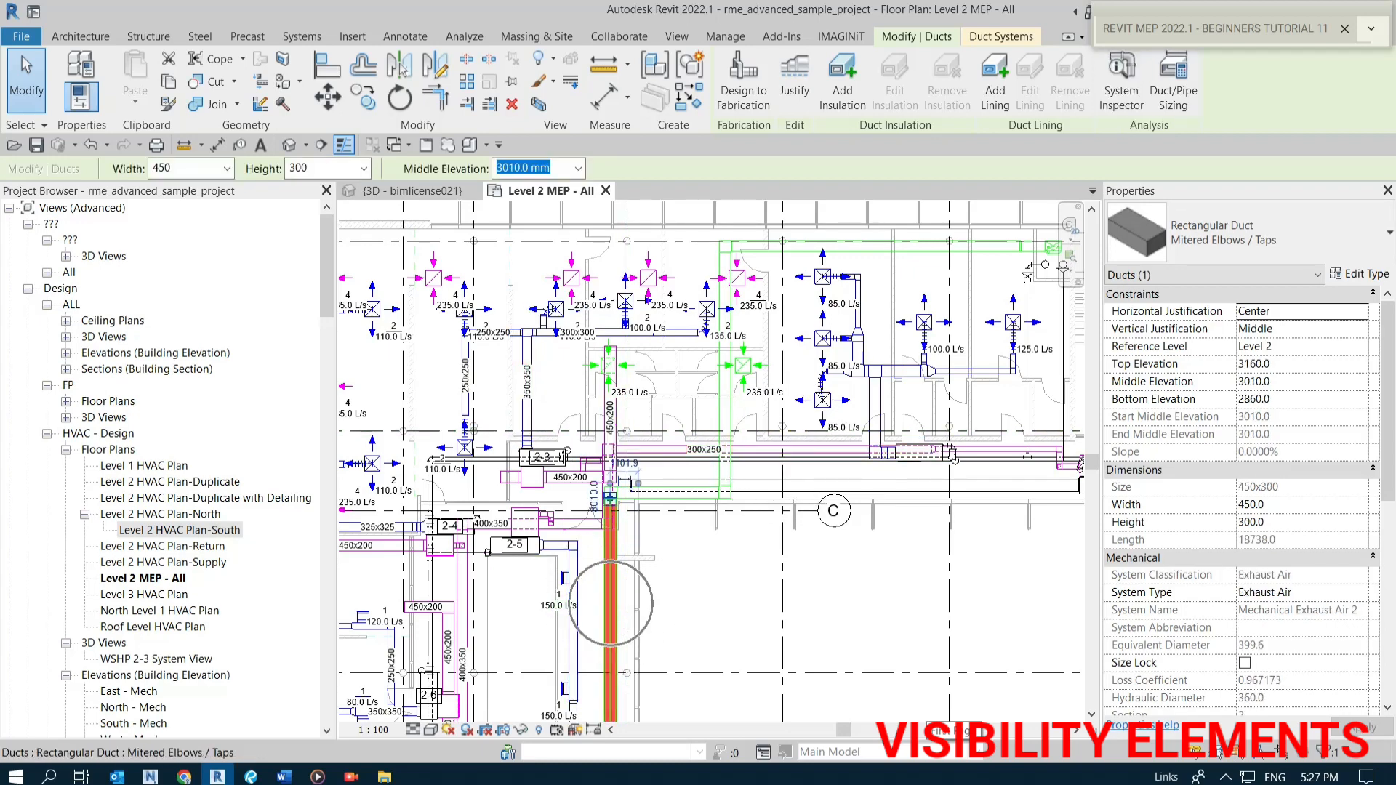
{"action": "left_click", "coordinate": [623, 619]}
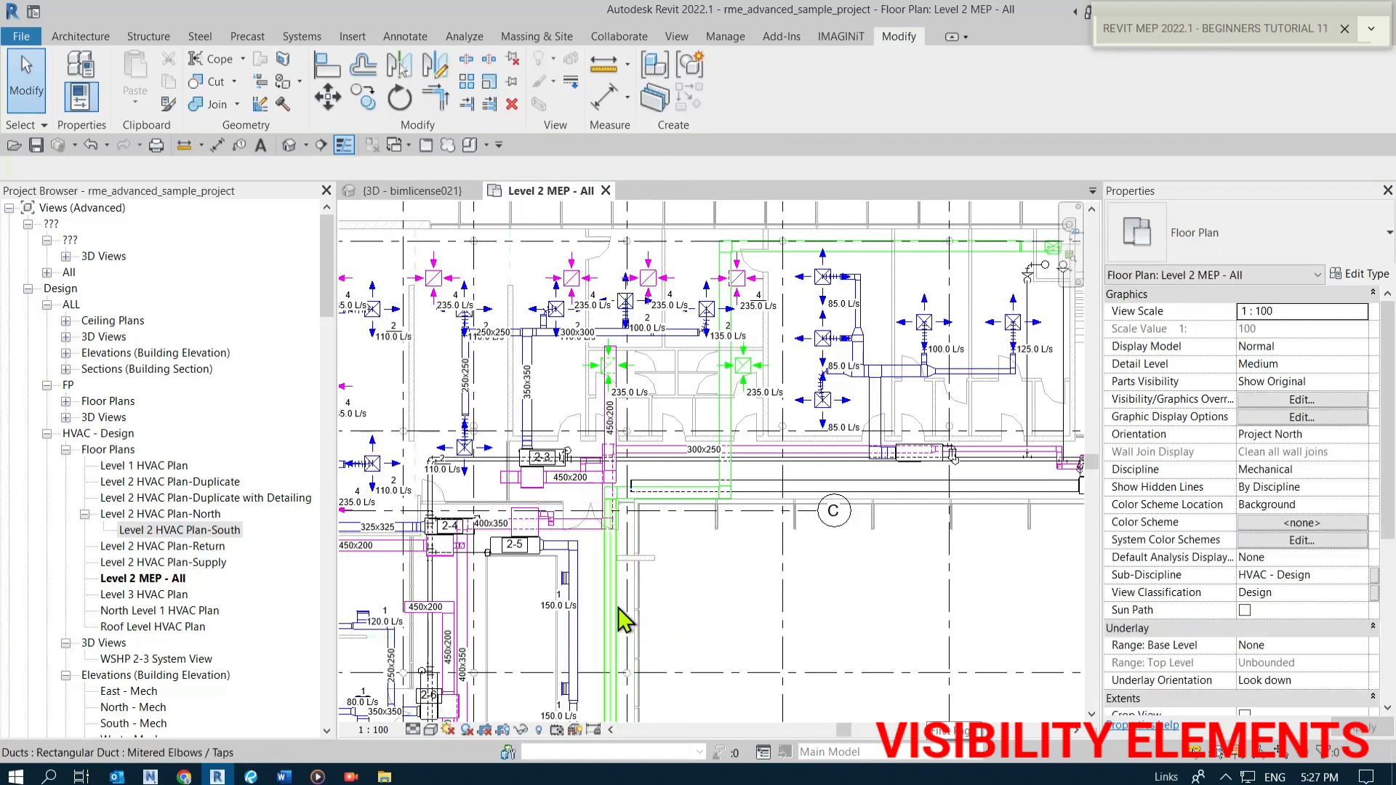
{"action": "left_click", "coordinate": [612, 618]}
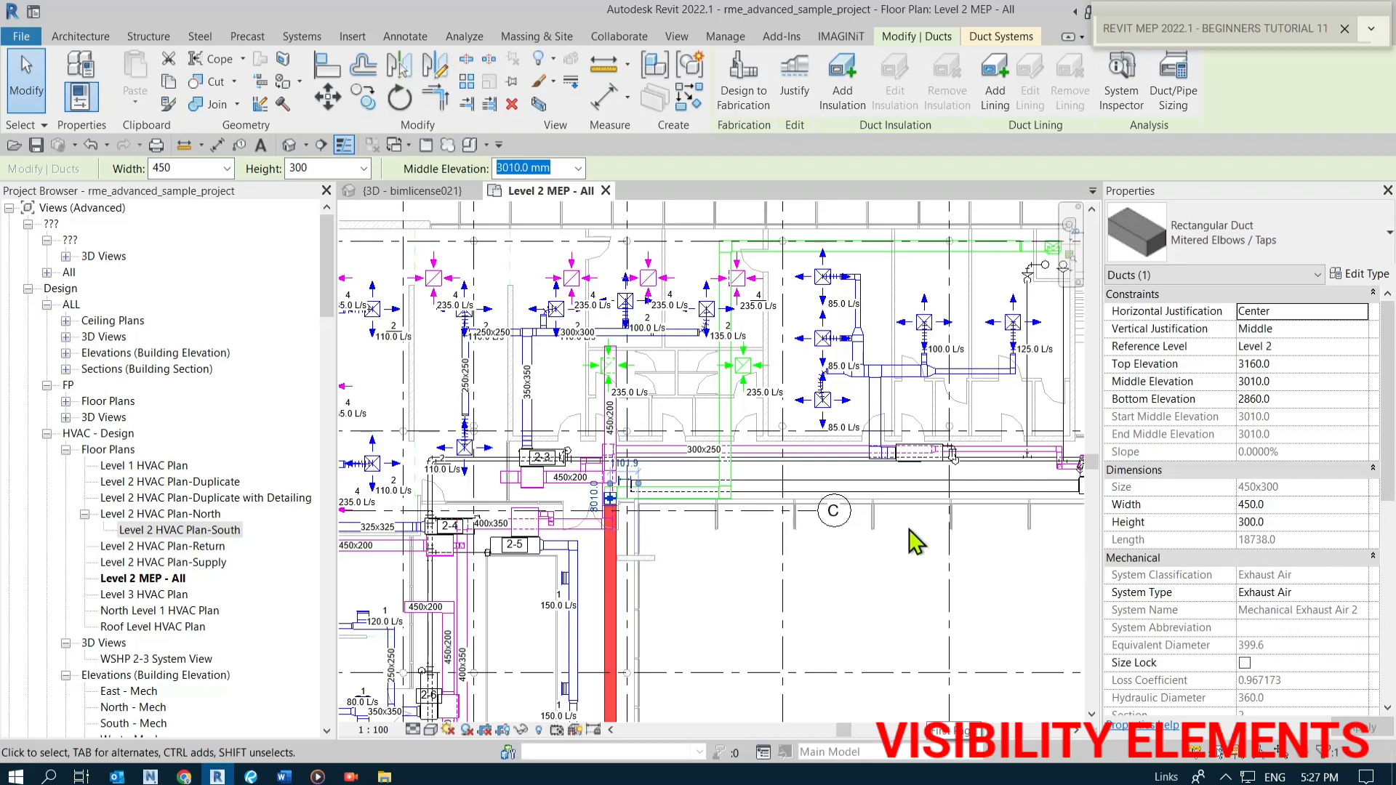
{"action": "left_click", "coordinate": [908, 371]}
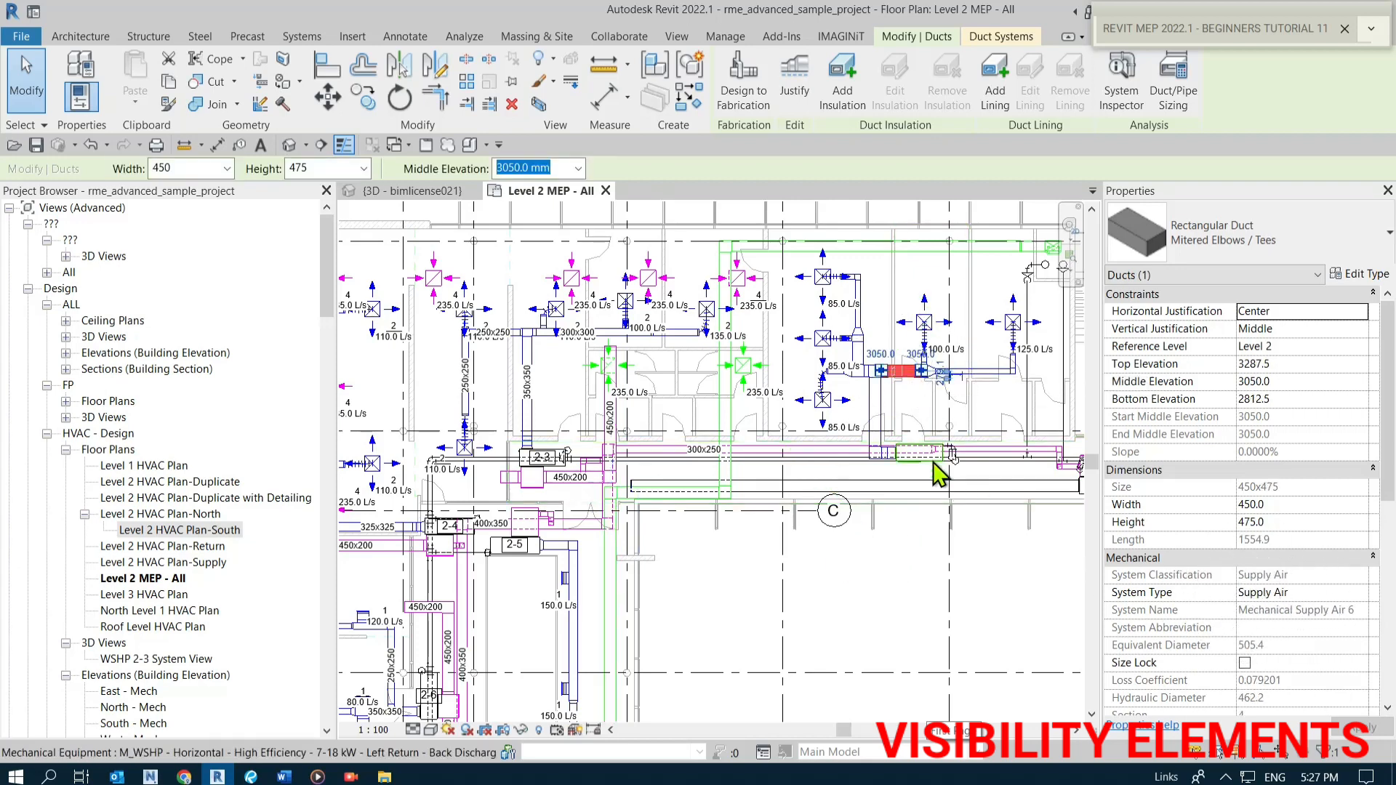
{"action": "left_click", "coordinate": [826, 449]}
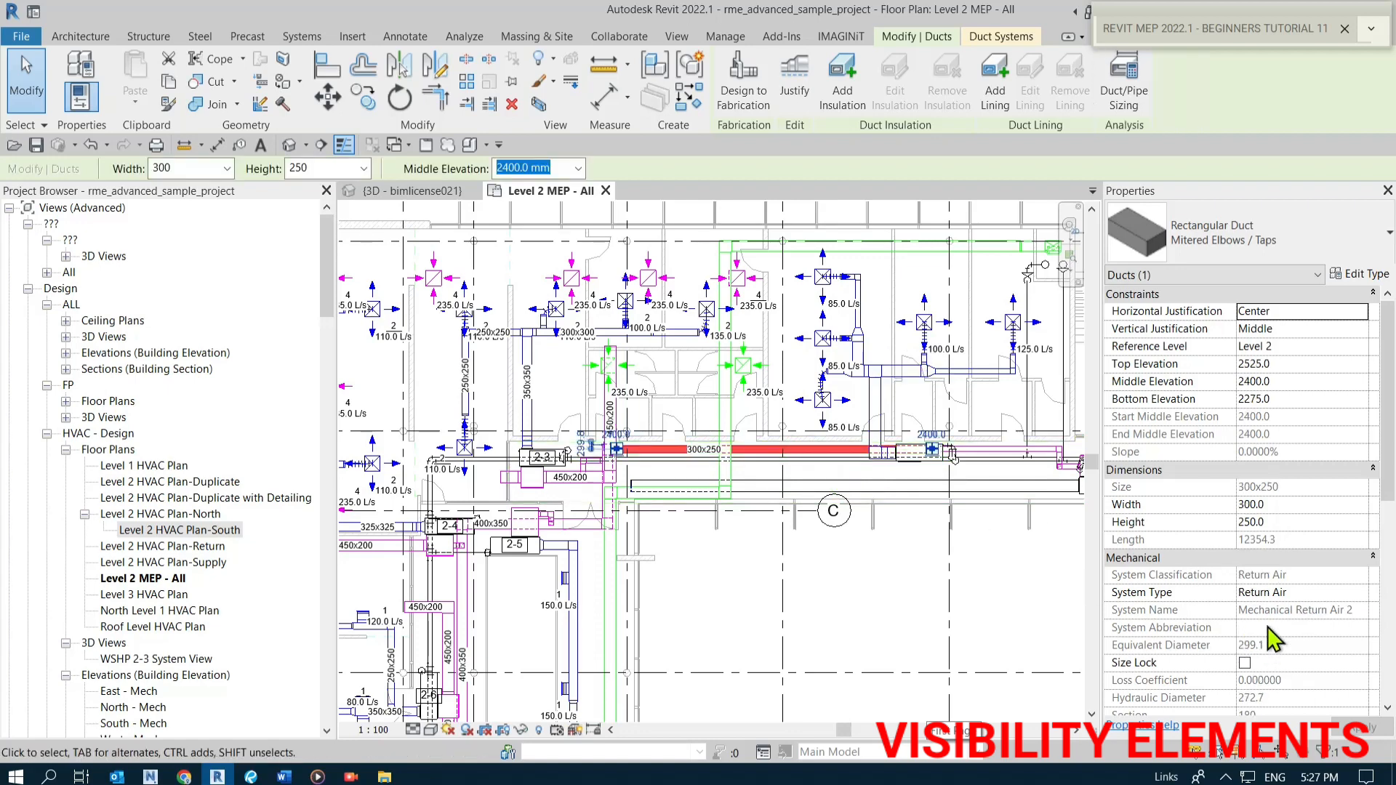
{"action": "left_click", "coordinate": [834, 592]}
Open the Level 2 MEP - All plan and examine the duct layout across the floor.
{"action": "scroll", "coordinate": [757, 580], "scroll_direction": "down", "scroll_amount": 2}
{"action": "middle_click_drag", "start_coordinate": [757, 579], "coordinate": [755, 484]}
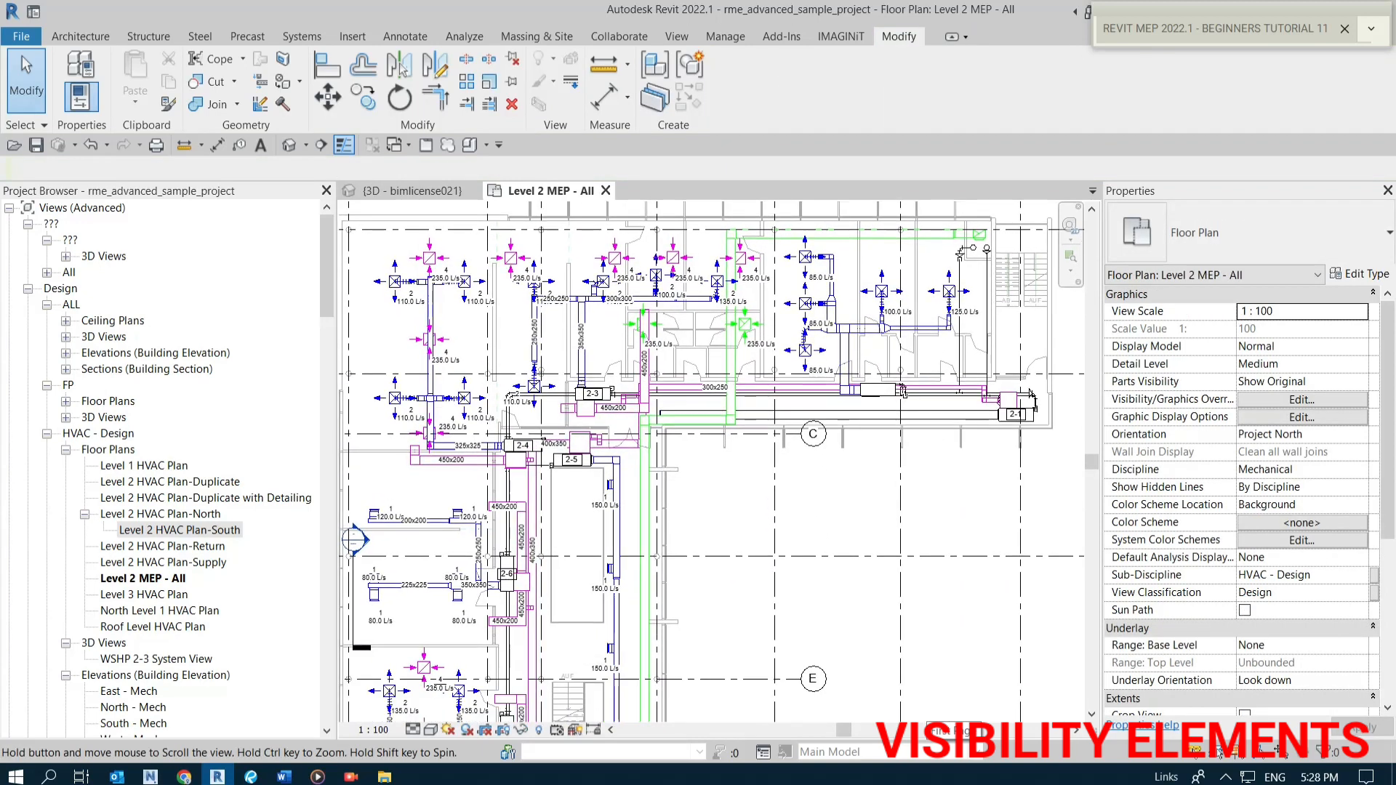
{"action": "scroll", "coordinate": [734, 485], "scroll_direction": "down", "scroll_amount": 1}
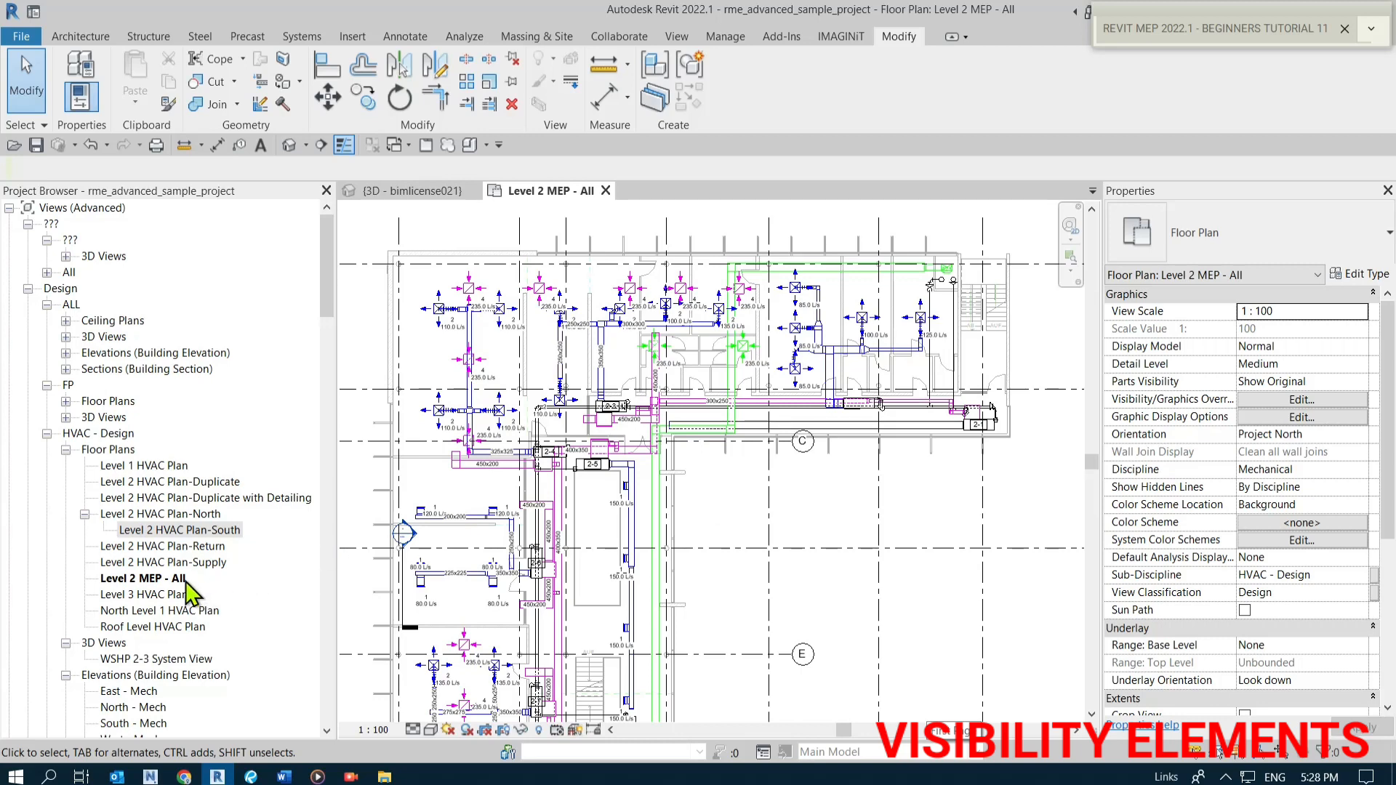
{"action": "left_click", "coordinate": [161, 583]}
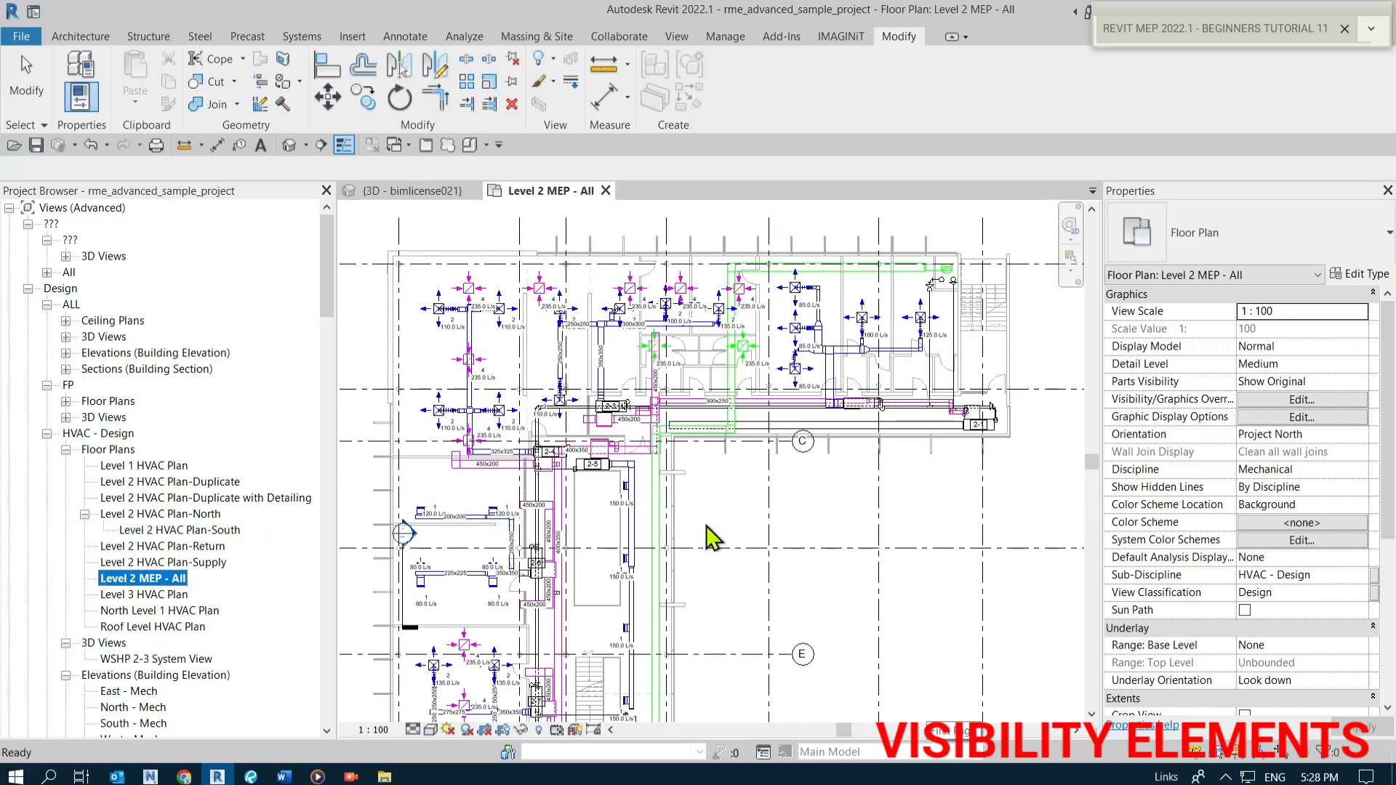
{"action": "scroll", "coordinate": [538, 284], "scroll_direction": "up", "scroll_amount": 1}
{"action": "scroll", "coordinate": [633, 355], "scroll_direction": "down", "scroll_amount": 1}
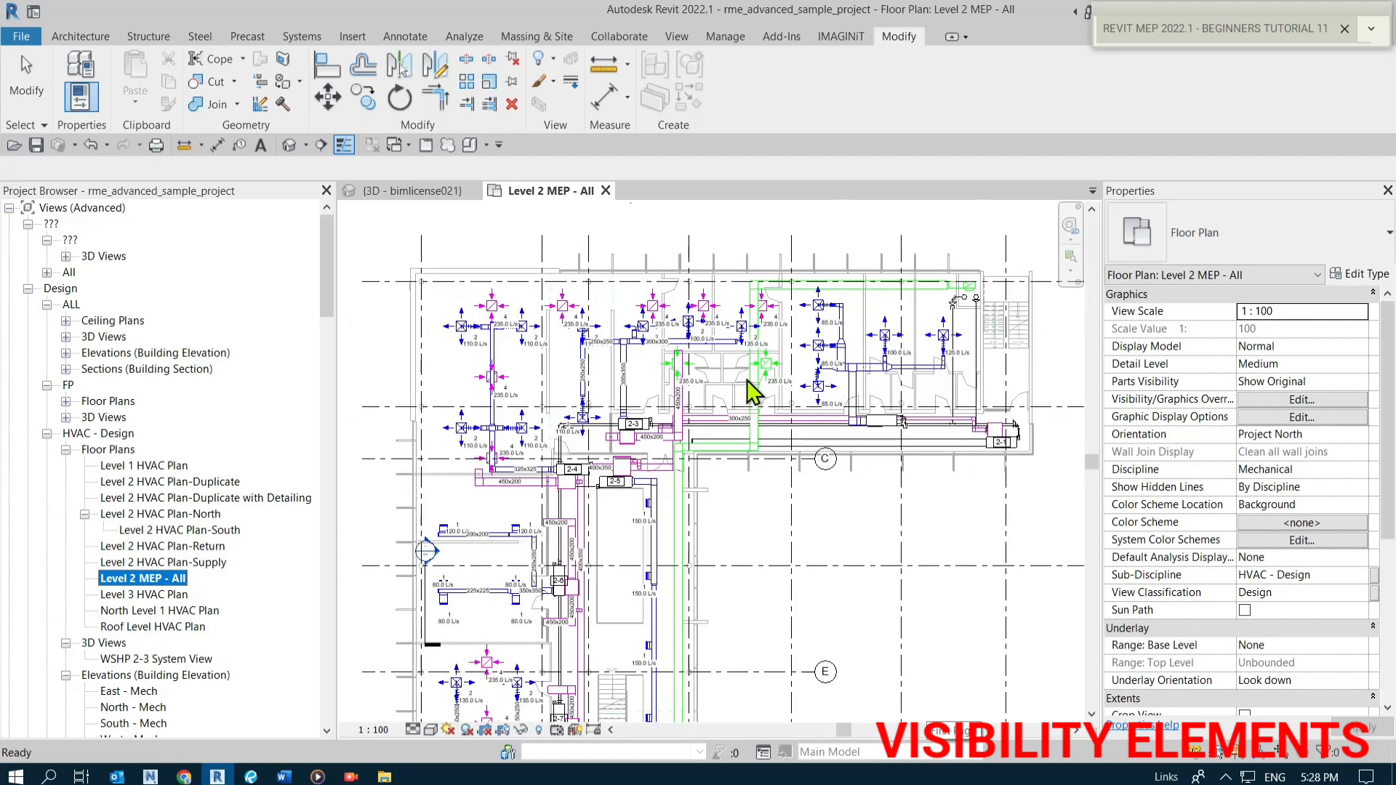
{"action": "left_click", "coordinate": [745, 375]}
{"action": "scroll", "coordinate": [697, 380], "scroll_direction": "down", "scroll_amount": 1}
{"action": "middle_click_drag", "start_coordinate": [696, 473], "coordinate": [671, 261]}
{"action": "middle_click_drag", "start_coordinate": [673, 578], "coordinate": [621, 364]}
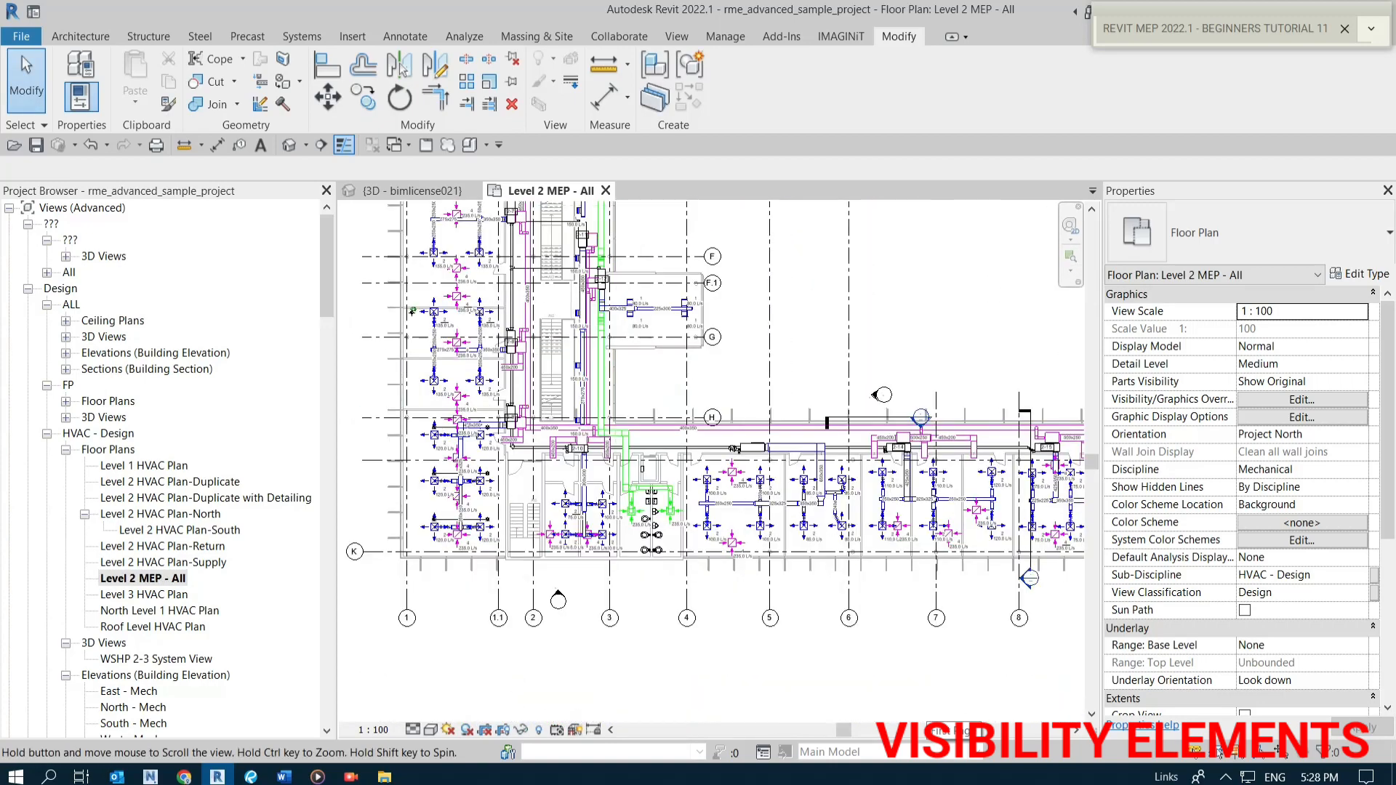
{"action": "scroll", "coordinate": [756, 509], "scroll_direction": "up", "scroll_amount": 4}
{"action": "middle_click_drag", "start_coordinate": [904, 527], "coordinate": [617, 531]}
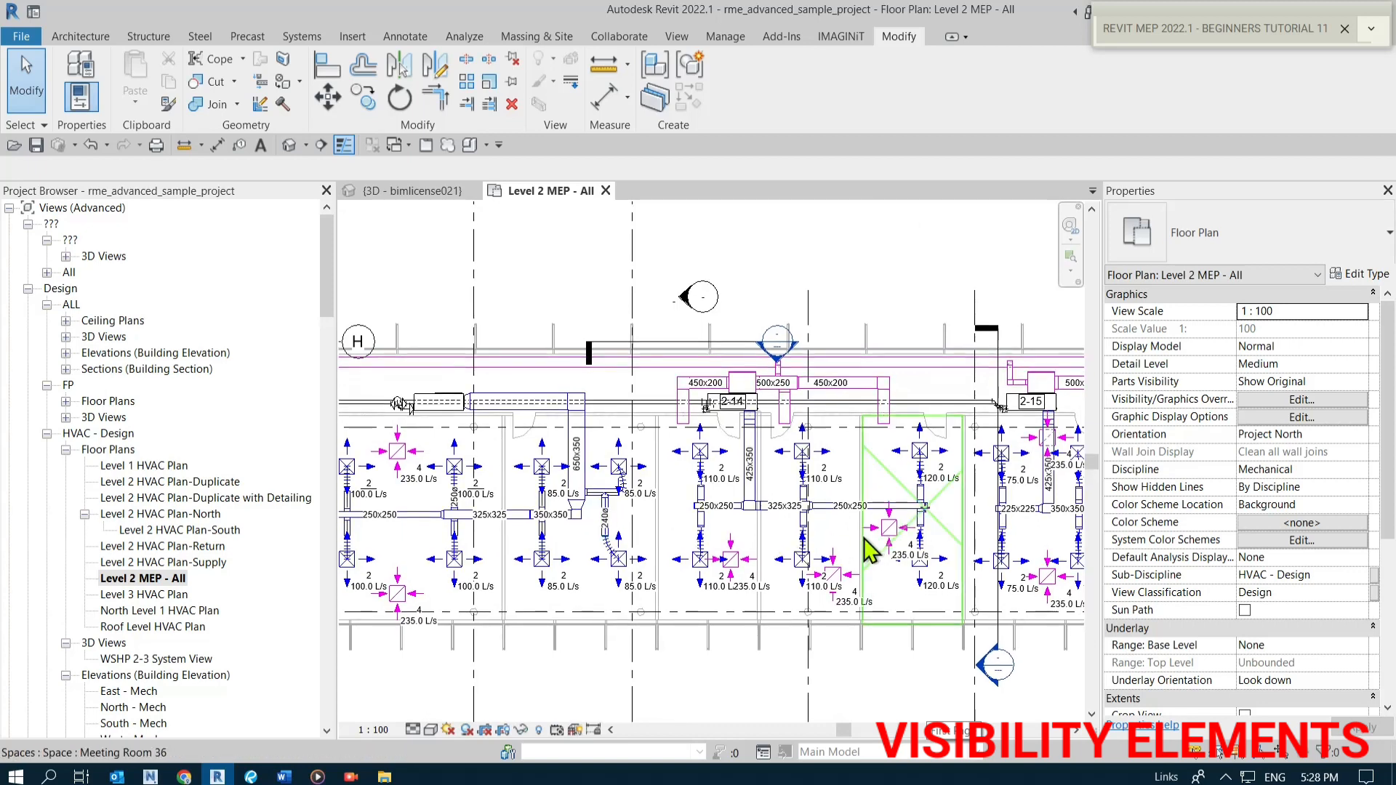
{"action": "middle_click_drag", "start_coordinate": [870, 552], "coordinate": [717, 569]}
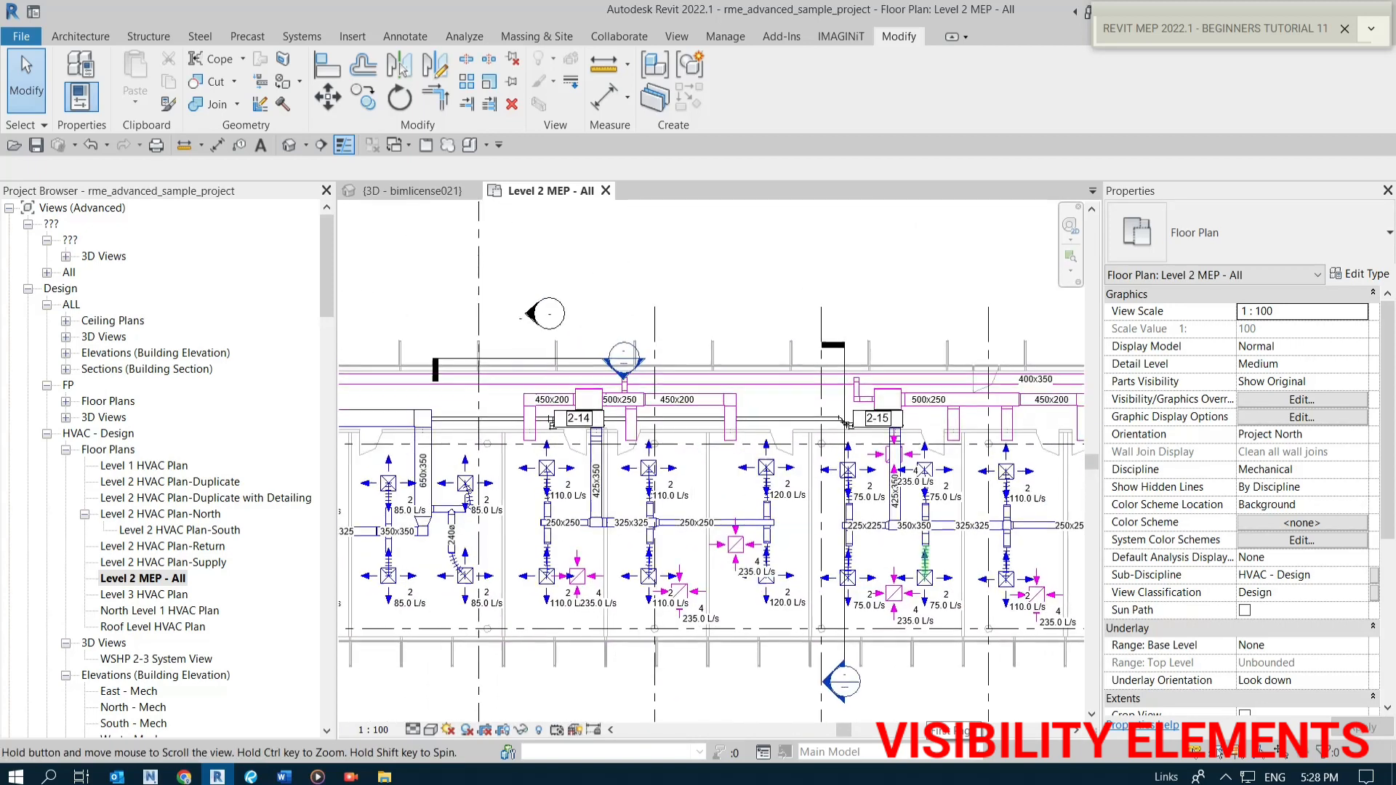
{"action": "scroll", "coordinate": [918, 559], "scroll_direction": "down", "scroll_amount": 2}
{"action": "middle_click_drag", "start_coordinate": [522, 580], "coordinate": [688, 592]}
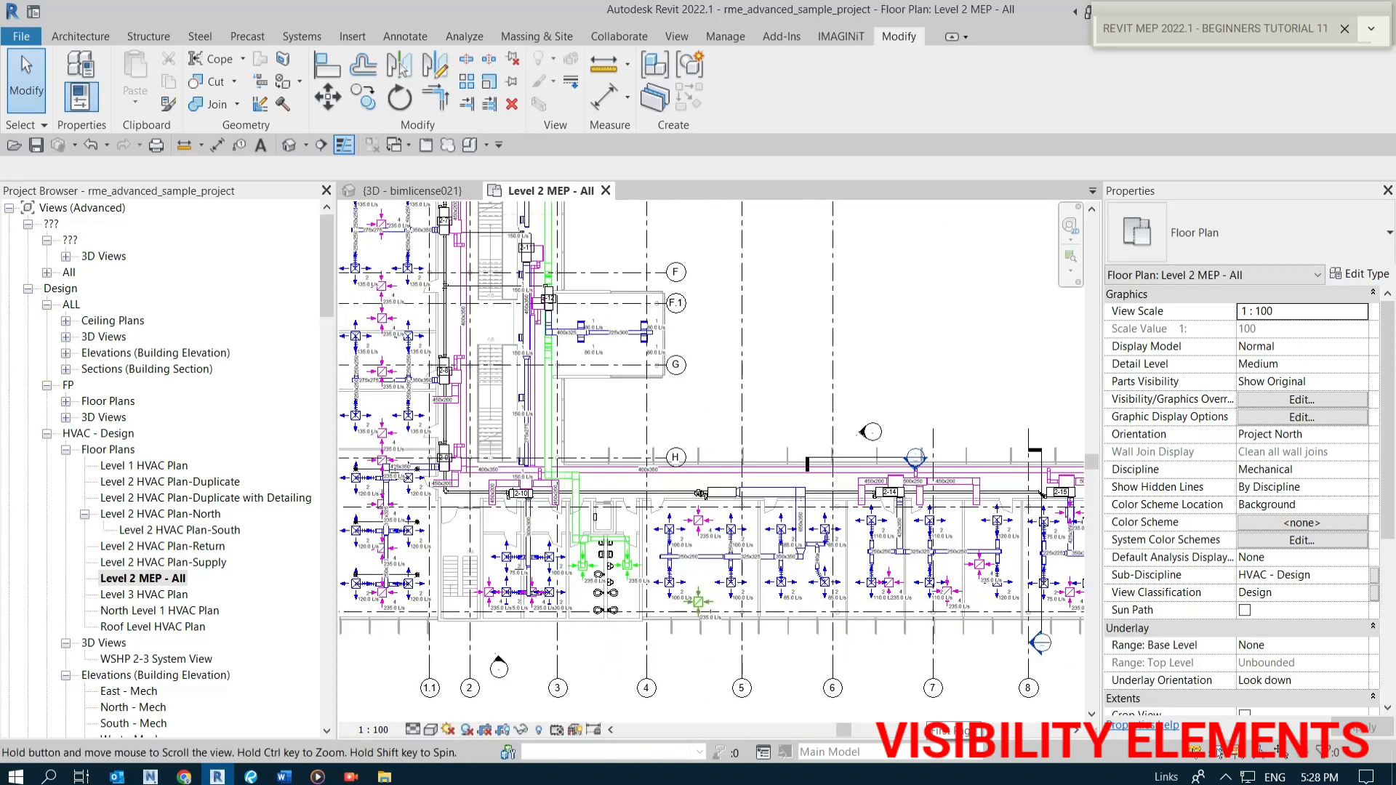
{"action": "scroll", "coordinate": [707, 590], "scroll_direction": "down", "scroll_amount": 1}
{"action": "scroll", "coordinate": [682, 592], "scroll_direction": "up", "scroll_amount": 1}
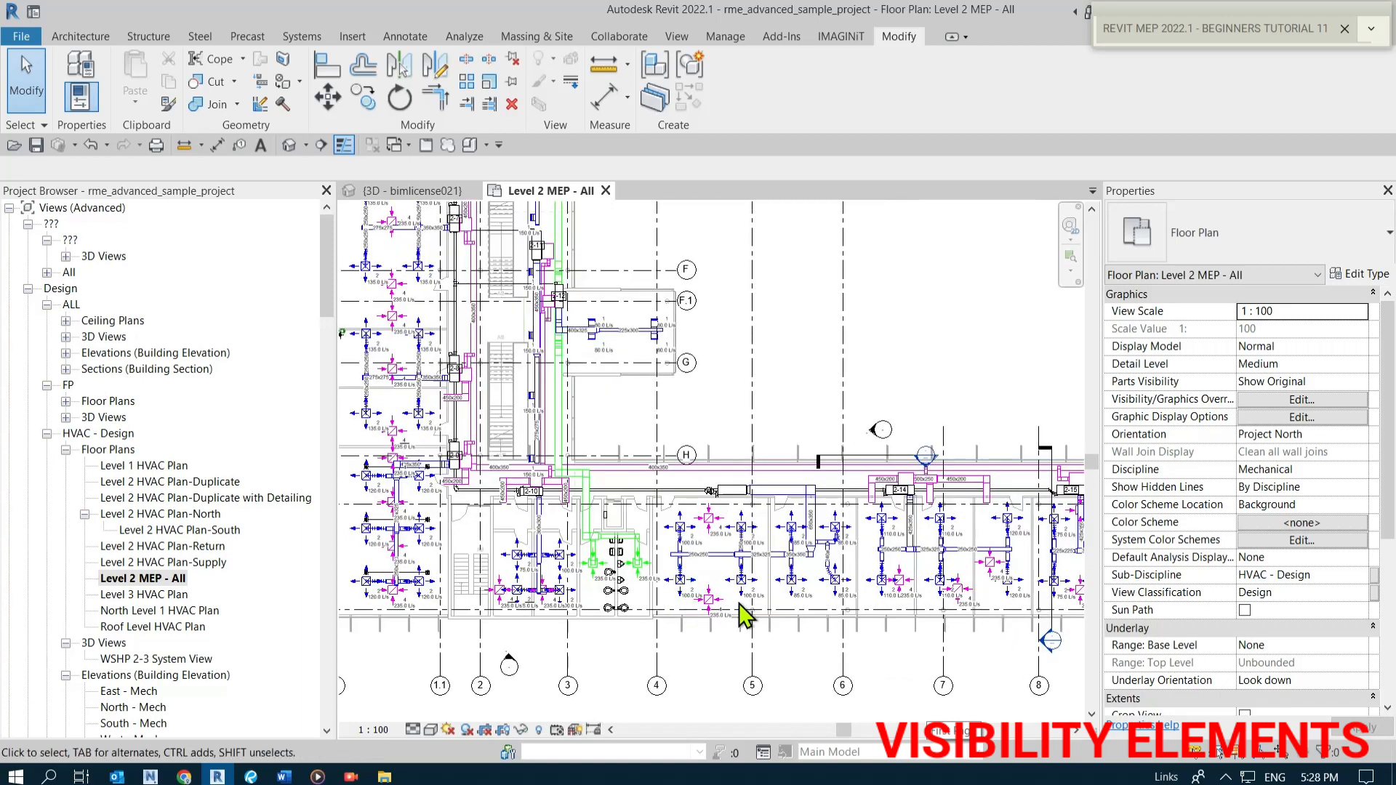
{"action": "scroll", "coordinate": [745, 617], "scroll_direction": "up", "scroll_amount": 3}
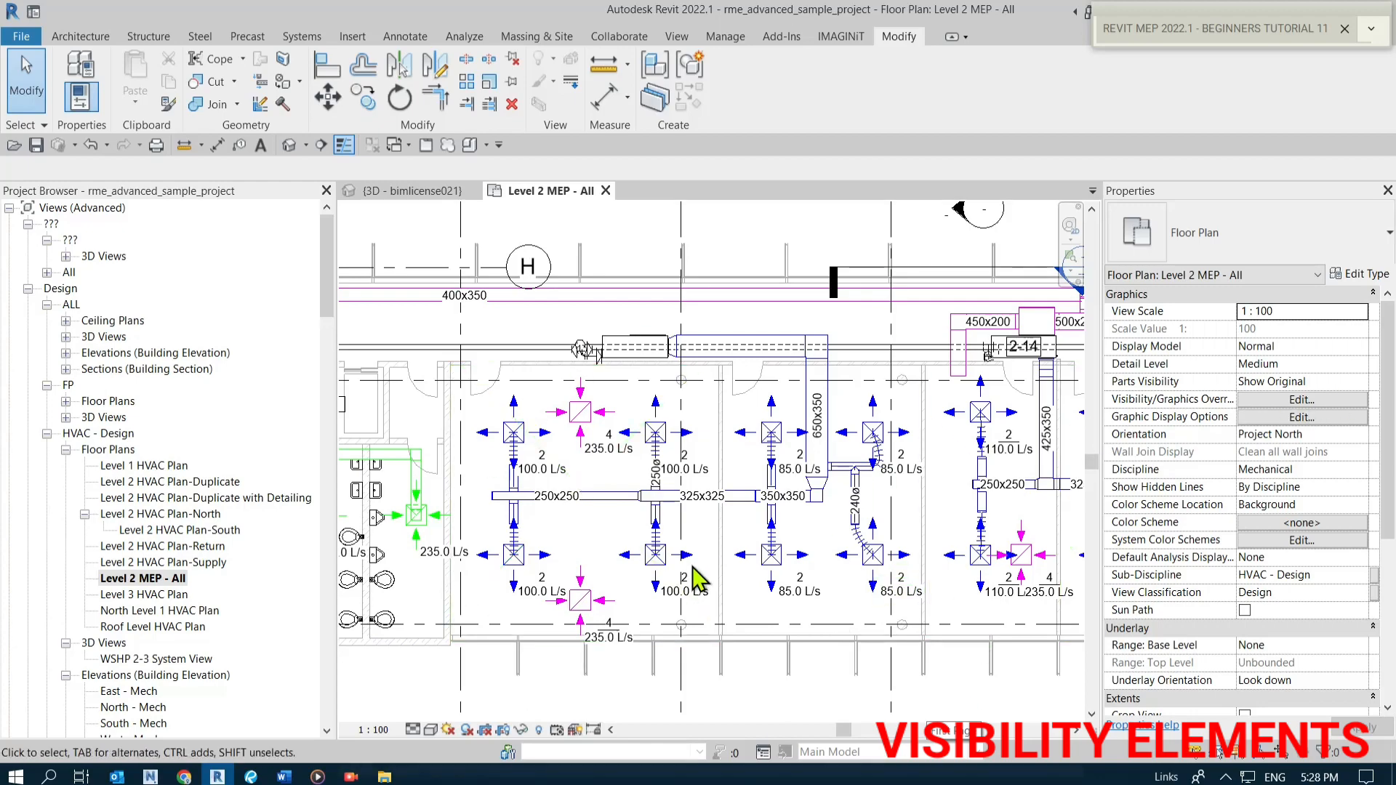
{"action": "scroll", "coordinate": [615, 570], "scroll_direction": "down", "scroll_amount": 5}
{"action": "scroll", "coordinate": [813, 540], "scroll_direction": "up", "scroll_amount": 5}
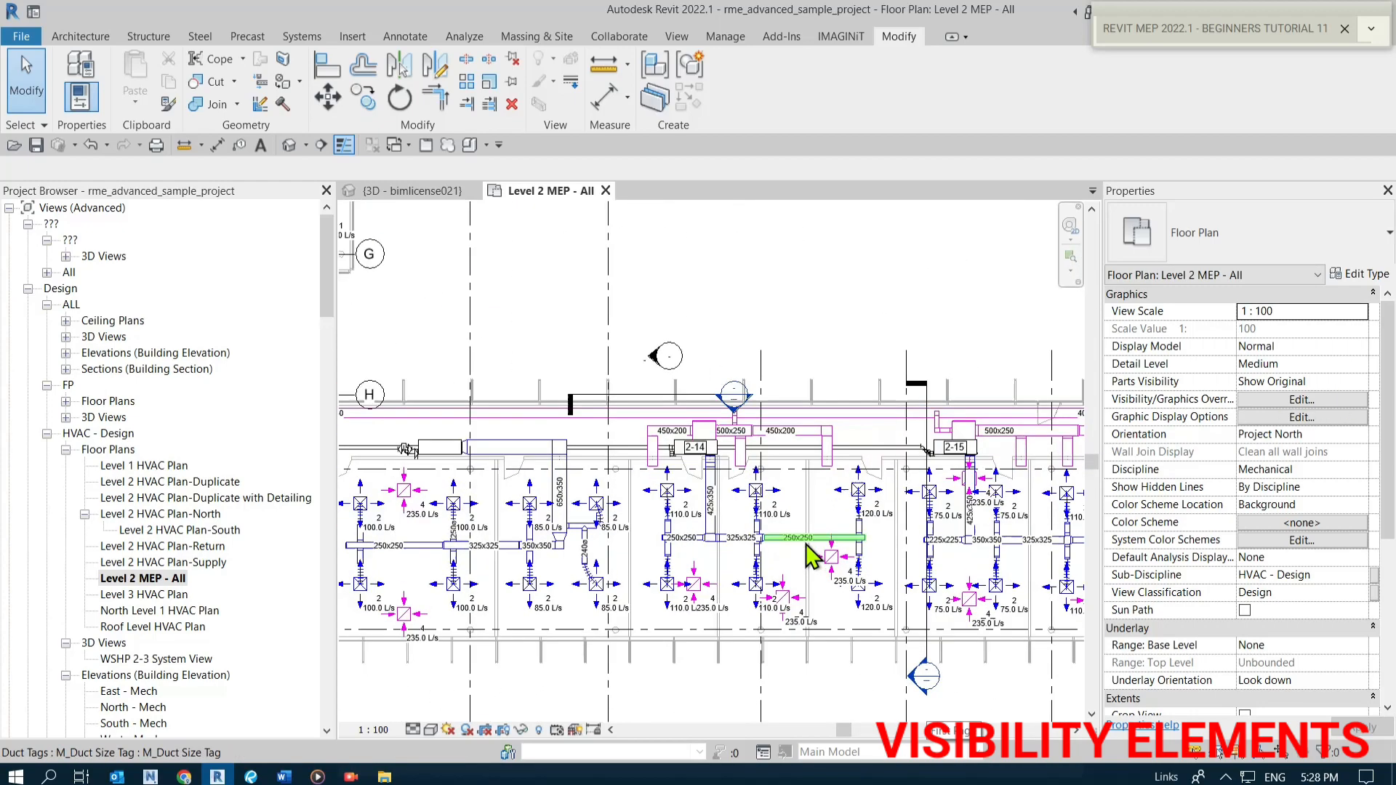
{"action": "scroll", "coordinate": [381, 640], "scroll_direction": "up", "scroll_amount": 2}
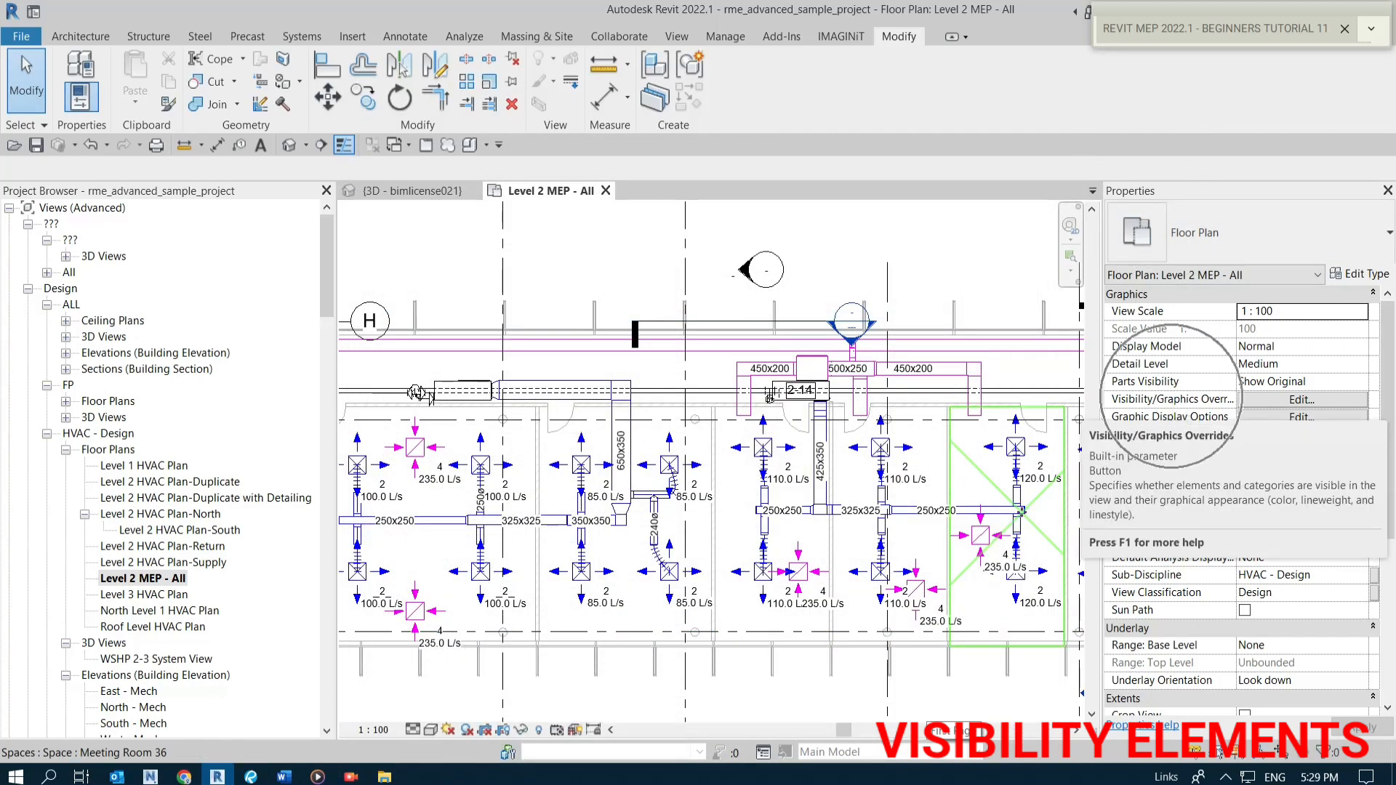
Open Visibility/Graphic Overrides for the Level 2 MEP - All view and review its model categories, then close it.
{"action": "left_click", "coordinate": [1305, 402]}
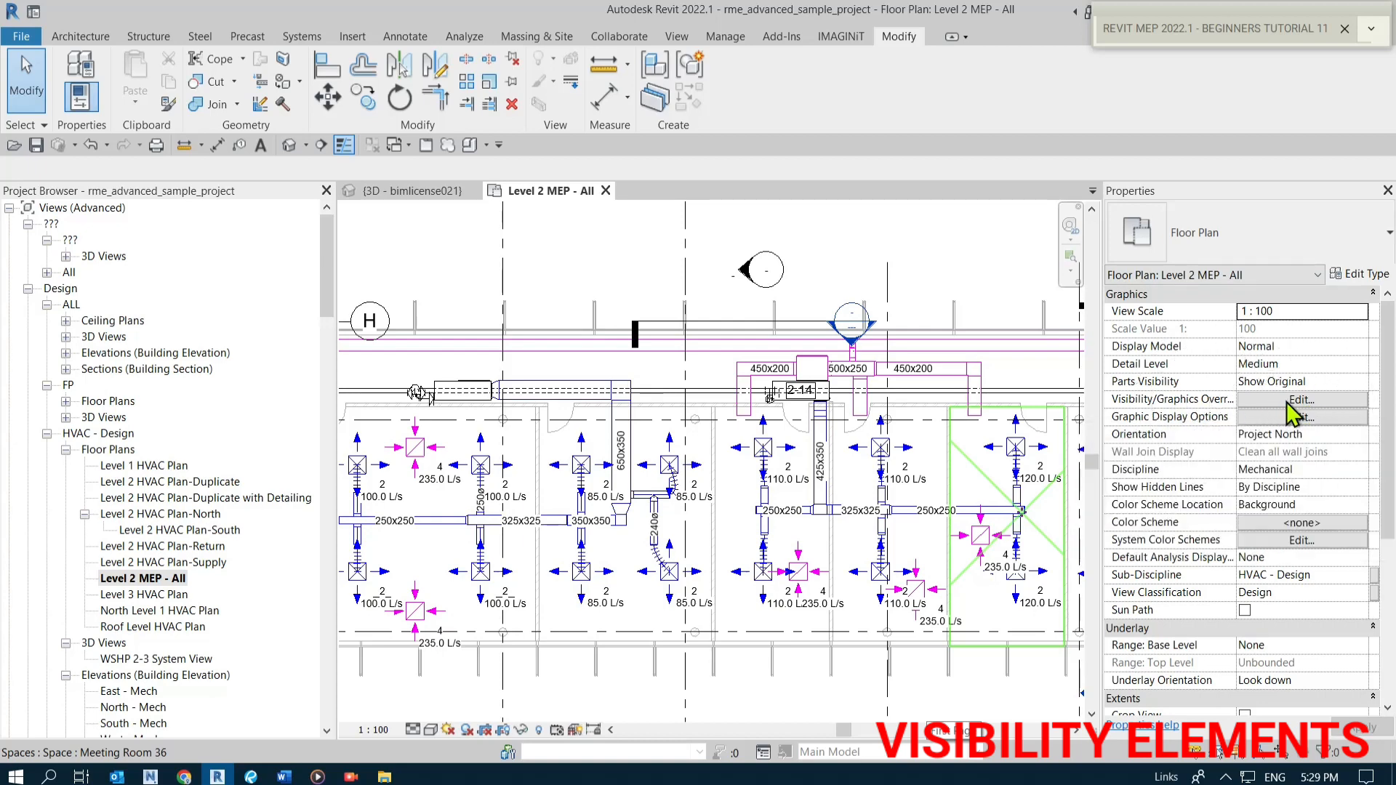
{"action": "left_click", "coordinate": [1290, 401]}
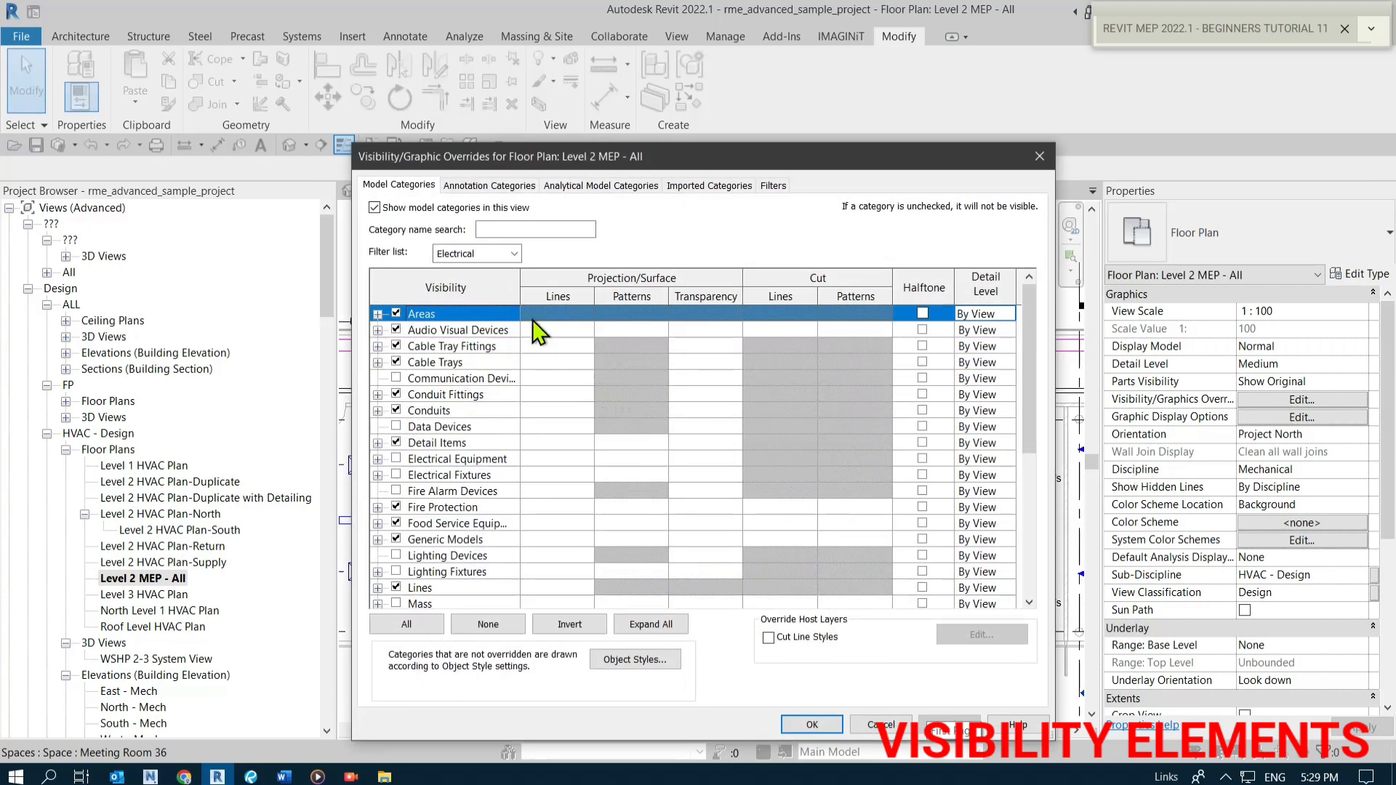
{"action": "left_click", "coordinate": [402, 188]}
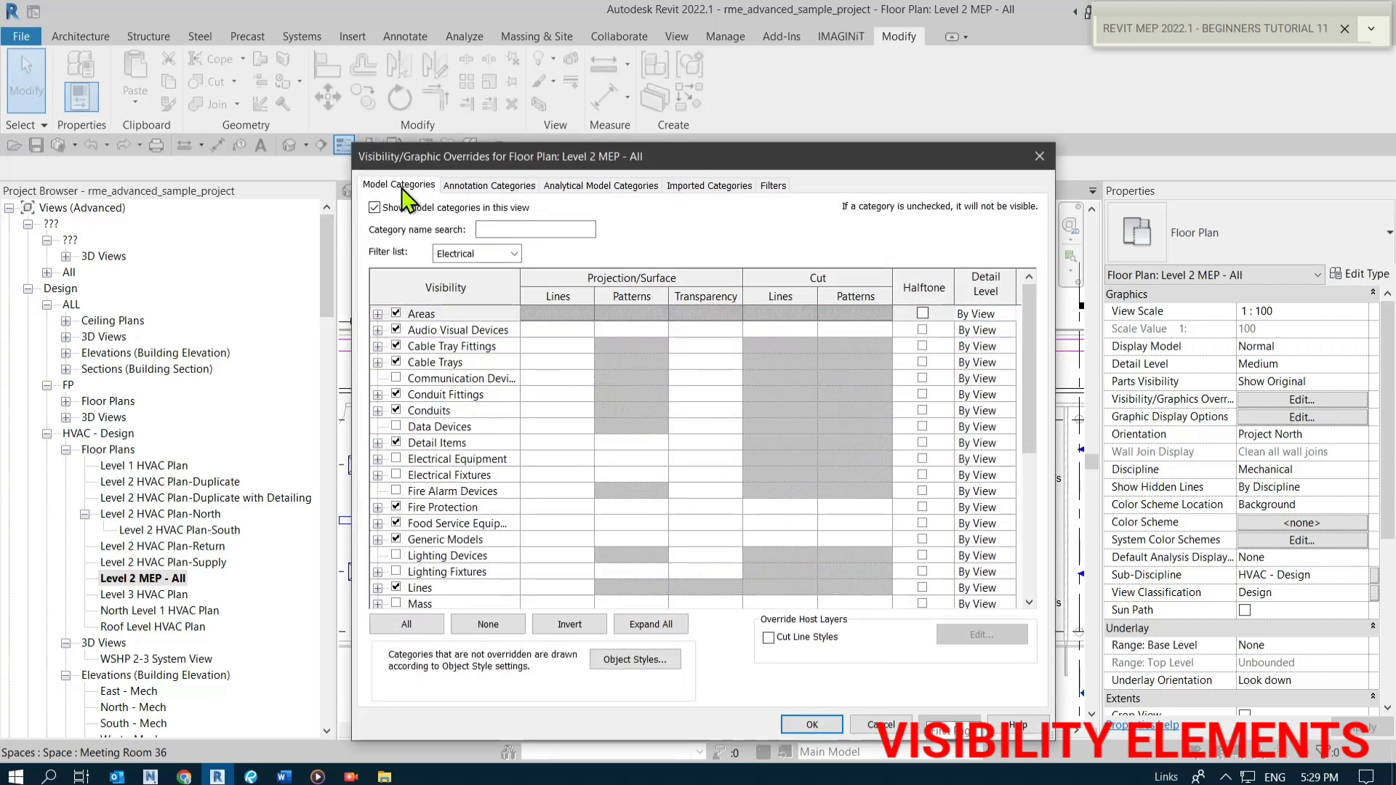
{"action": "key", "text": "ctrl"}
{"action": "left_click", "coordinate": [397, 570]}
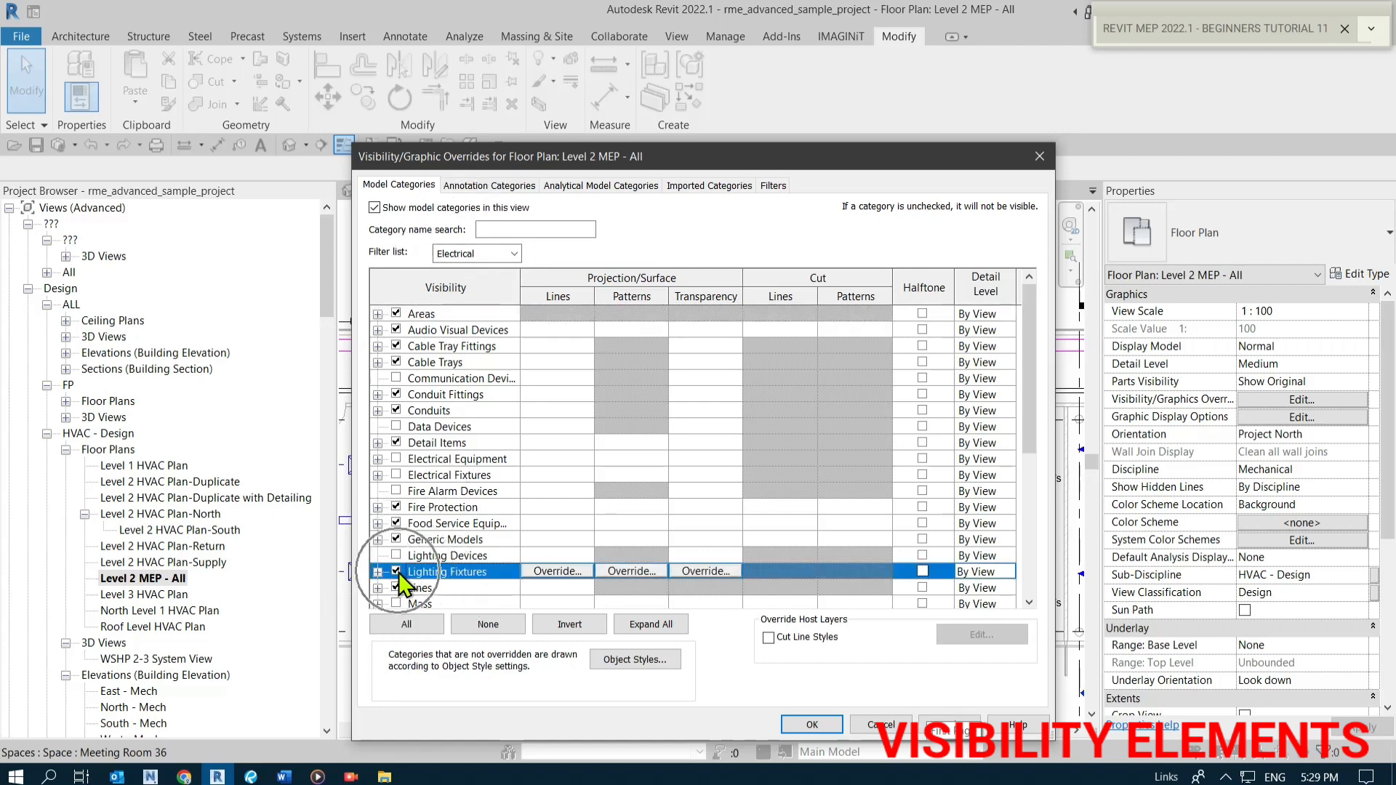
{"action": "left_click", "coordinate": [812, 725]}
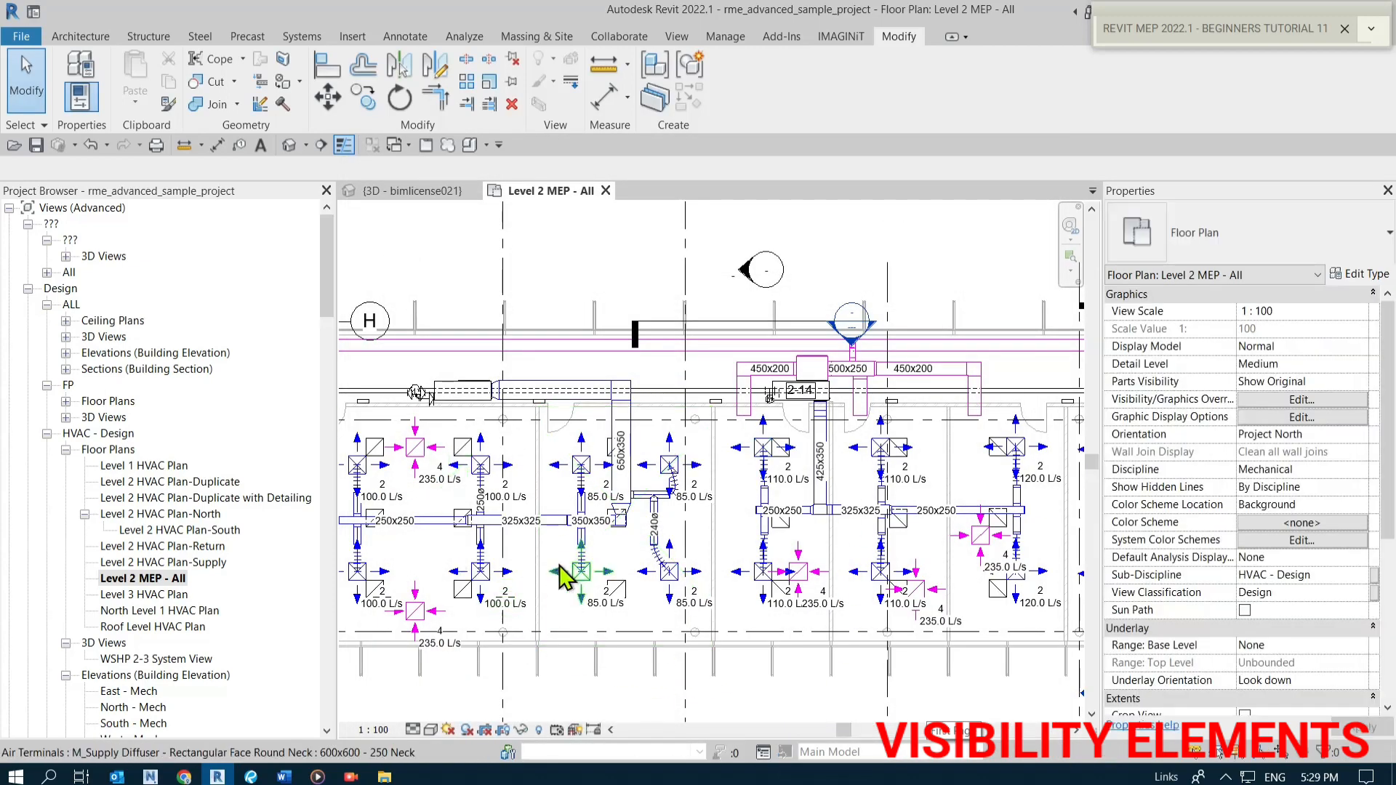
{"action": "scroll", "coordinate": [808, 539], "scroll_direction": "down", "scroll_amount": 2}
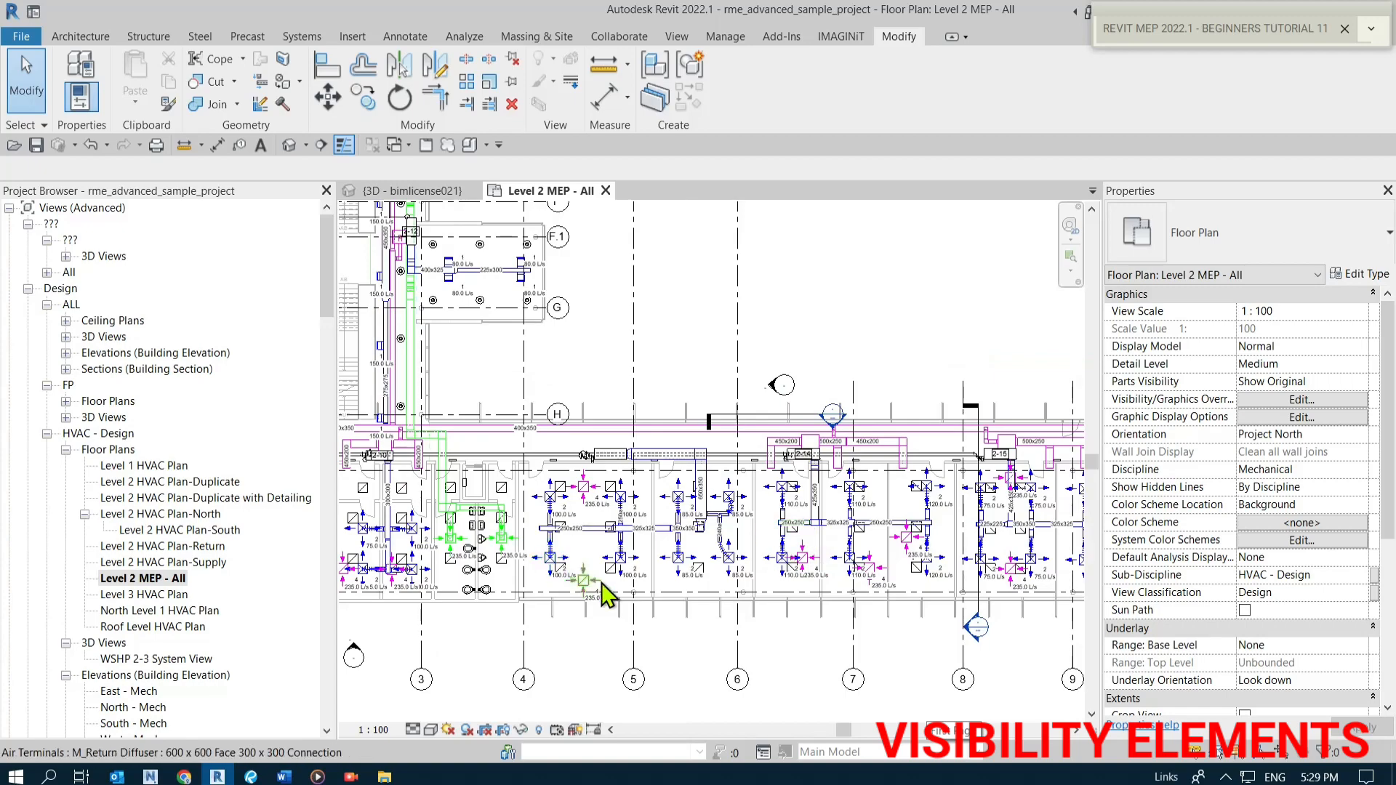
{"action": "scroll", "coordinate": [792, 596], "scroll_direction": "down", "scroll_amount": 3}
{"action": "scroll", "coordinate": [601, 443], "scroll_direction": "up", "scroll_amount": 5}
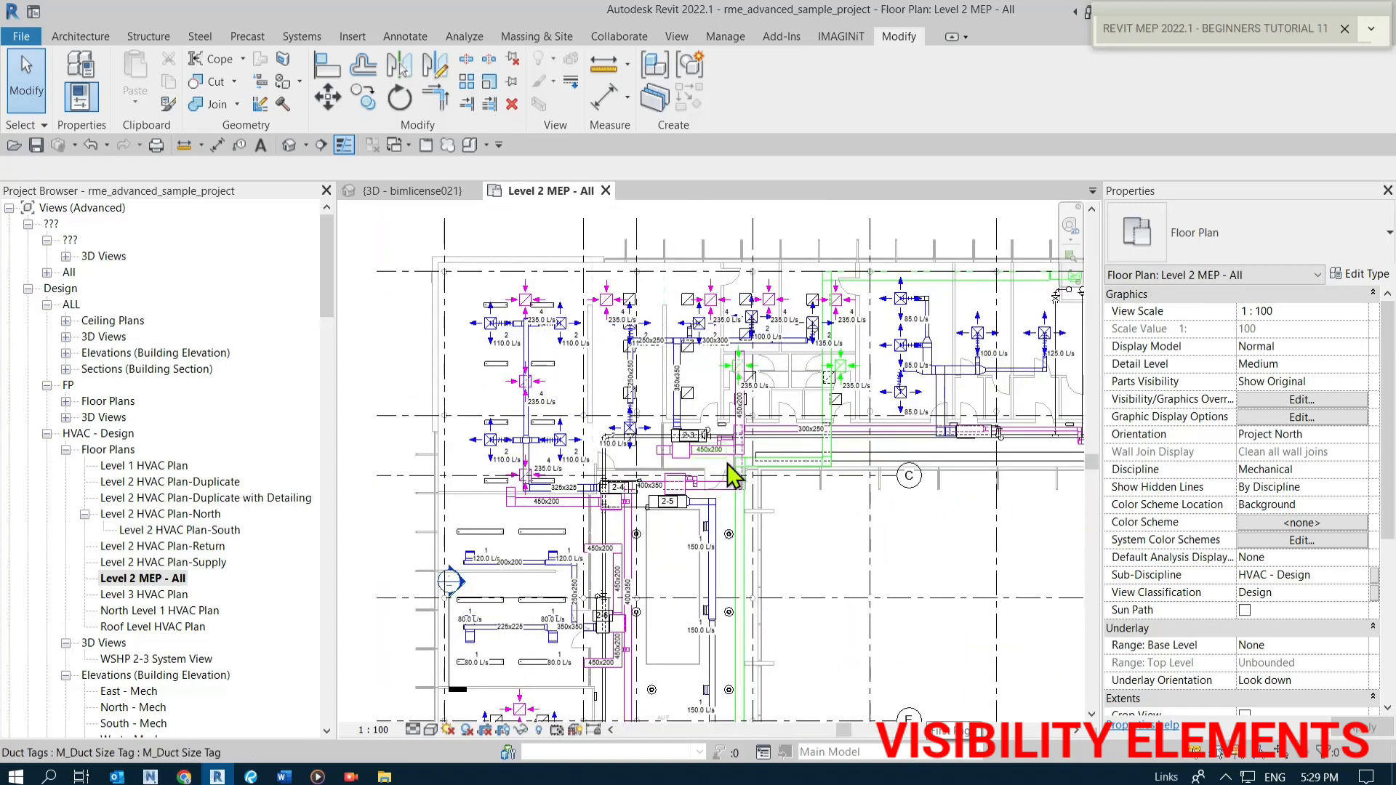
{"action": "scroll", "coordinate": [867, 497], "scroll_direction": "up", "scroll_amount": 1}
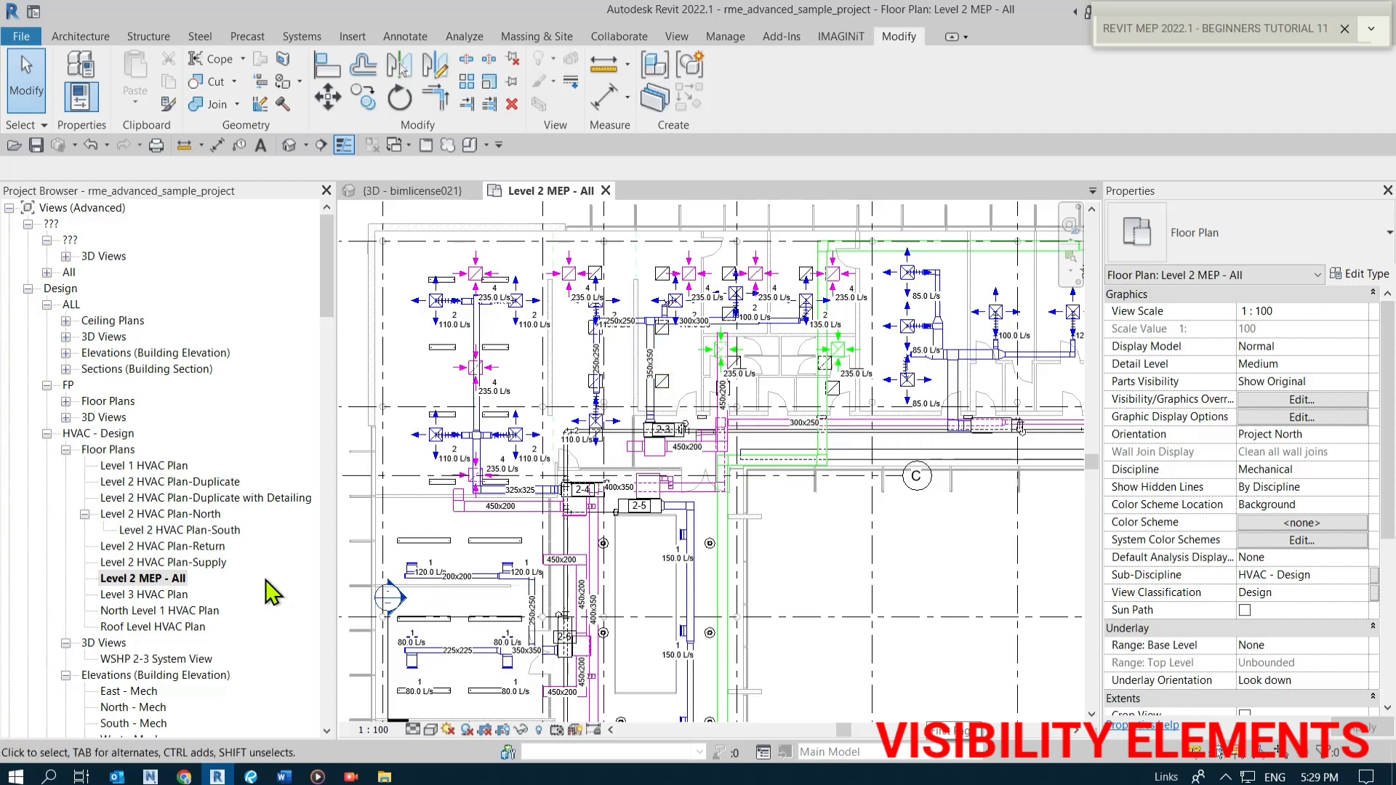
{"action": "left_click", "coordinate": [163, 580]}
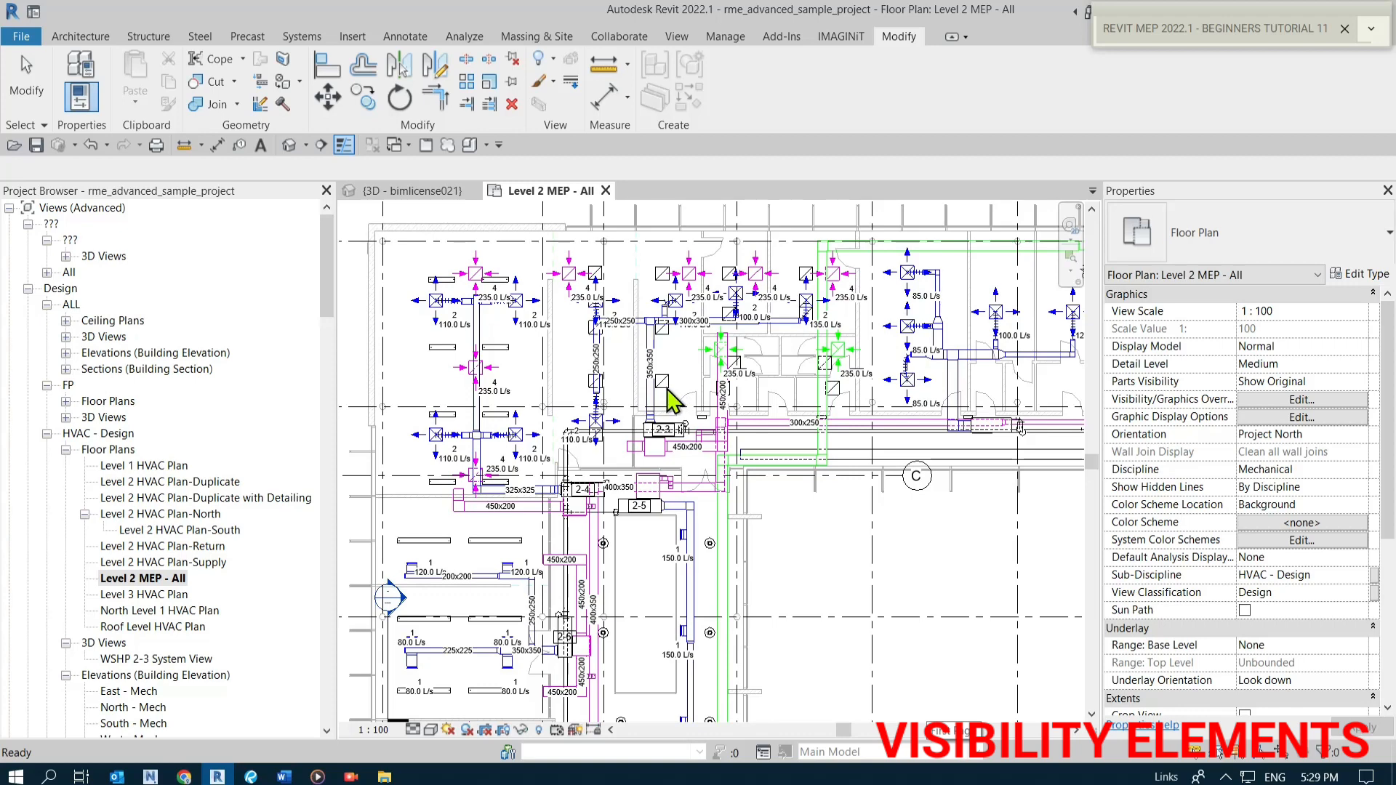
{"action": "key", "text": "Escape"}
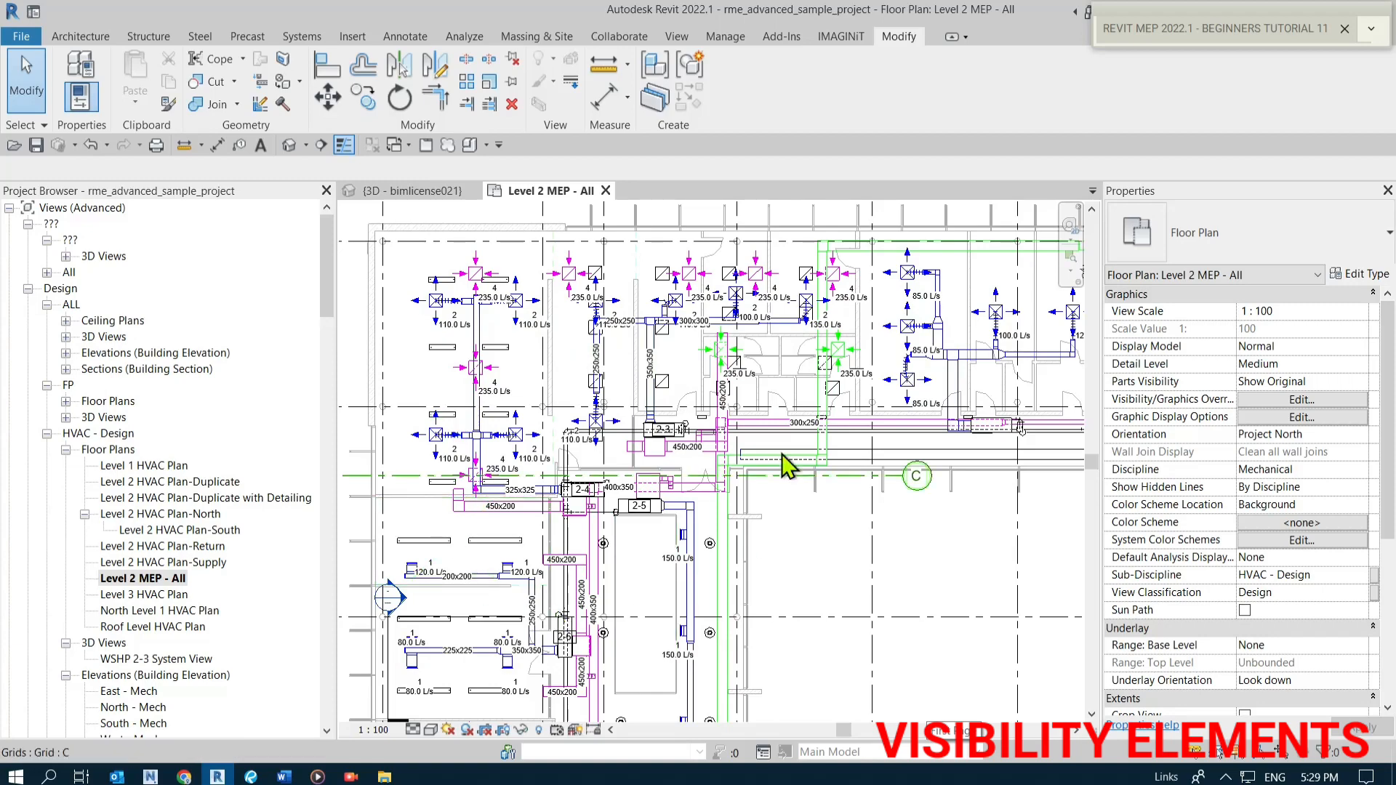
{"action": "scroll", "coordinate": [570, 293], "scroll_direction": "down", "scroll_amount": 1}
{"action": "scroll", "coordinate": [570, 294], "scroll_direction": "down", "scroll_amount": 1}
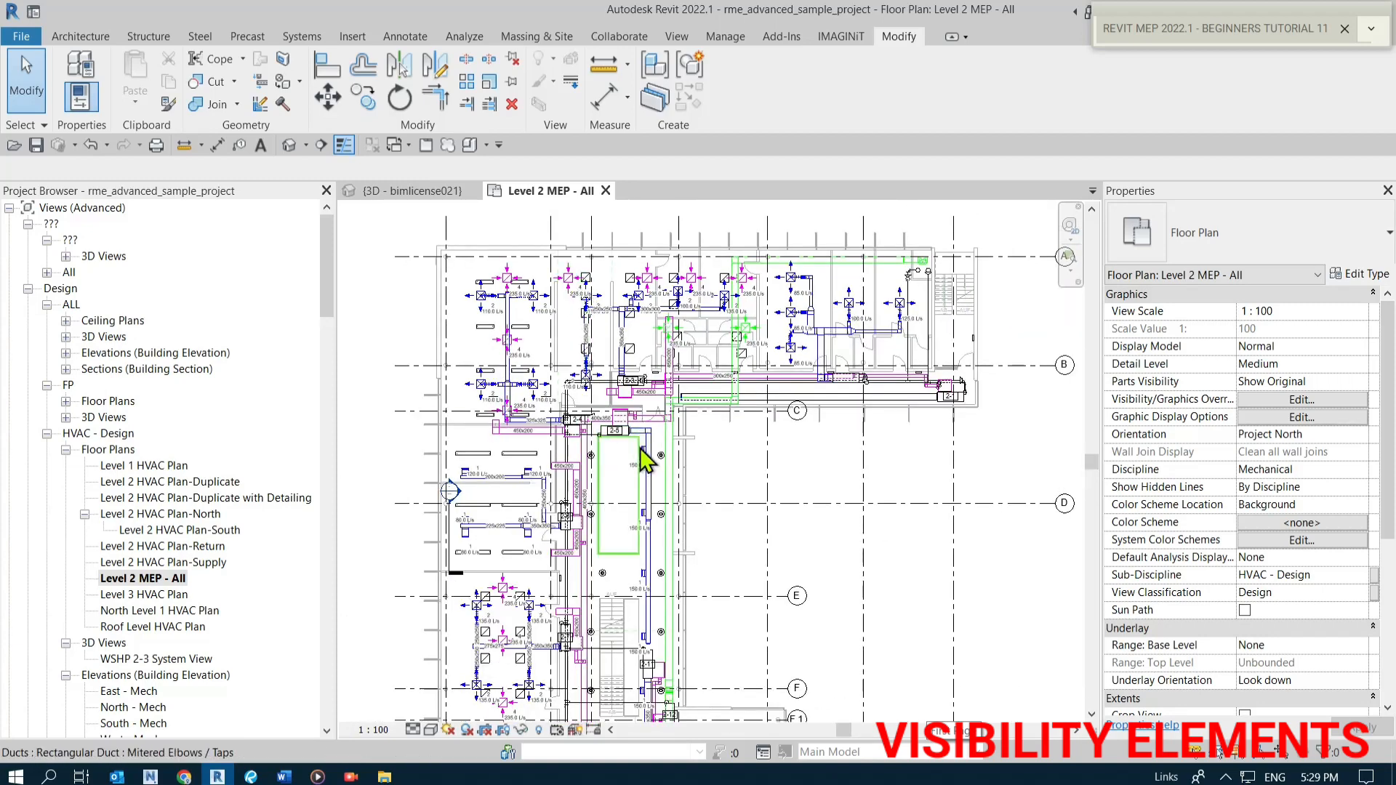
{"action": "scroll", "coordinate": [746, 541], "scroll_direction": "up", "scroll_amount": 2}
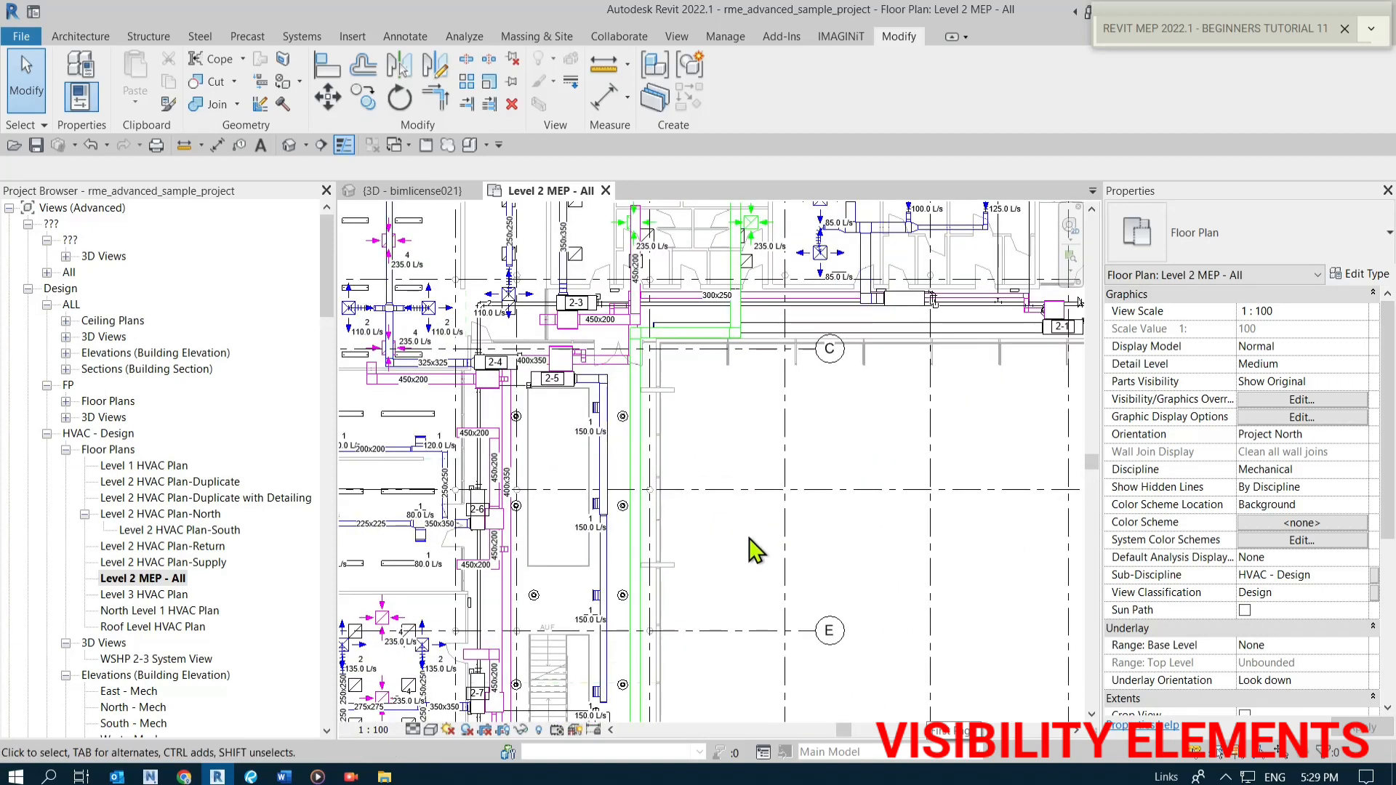
Duplicate the Level 2 MEP - All view with detailing.
{"action": "left_click", "coordinate": [177, 581]}
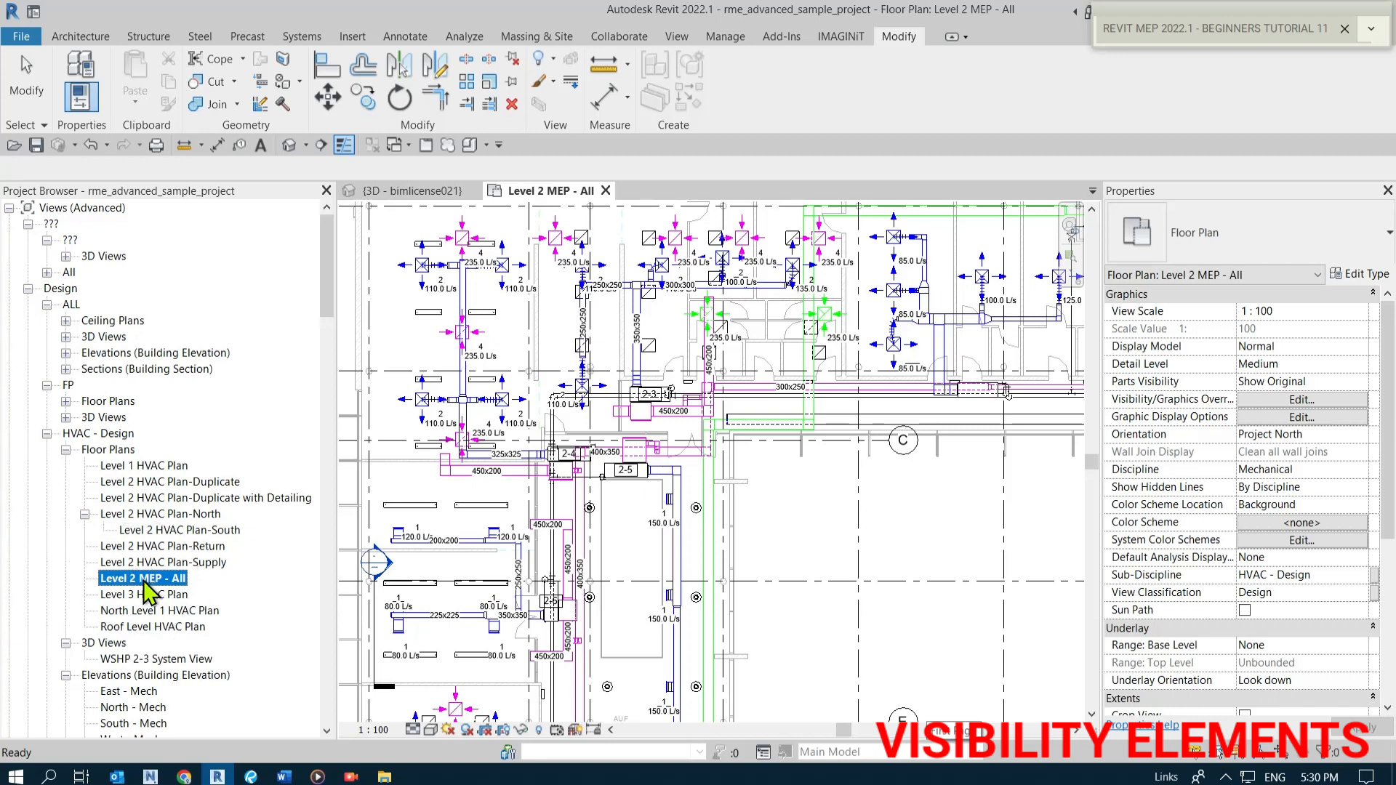
{"action": "right_click", "coordinate": [148, 593]}
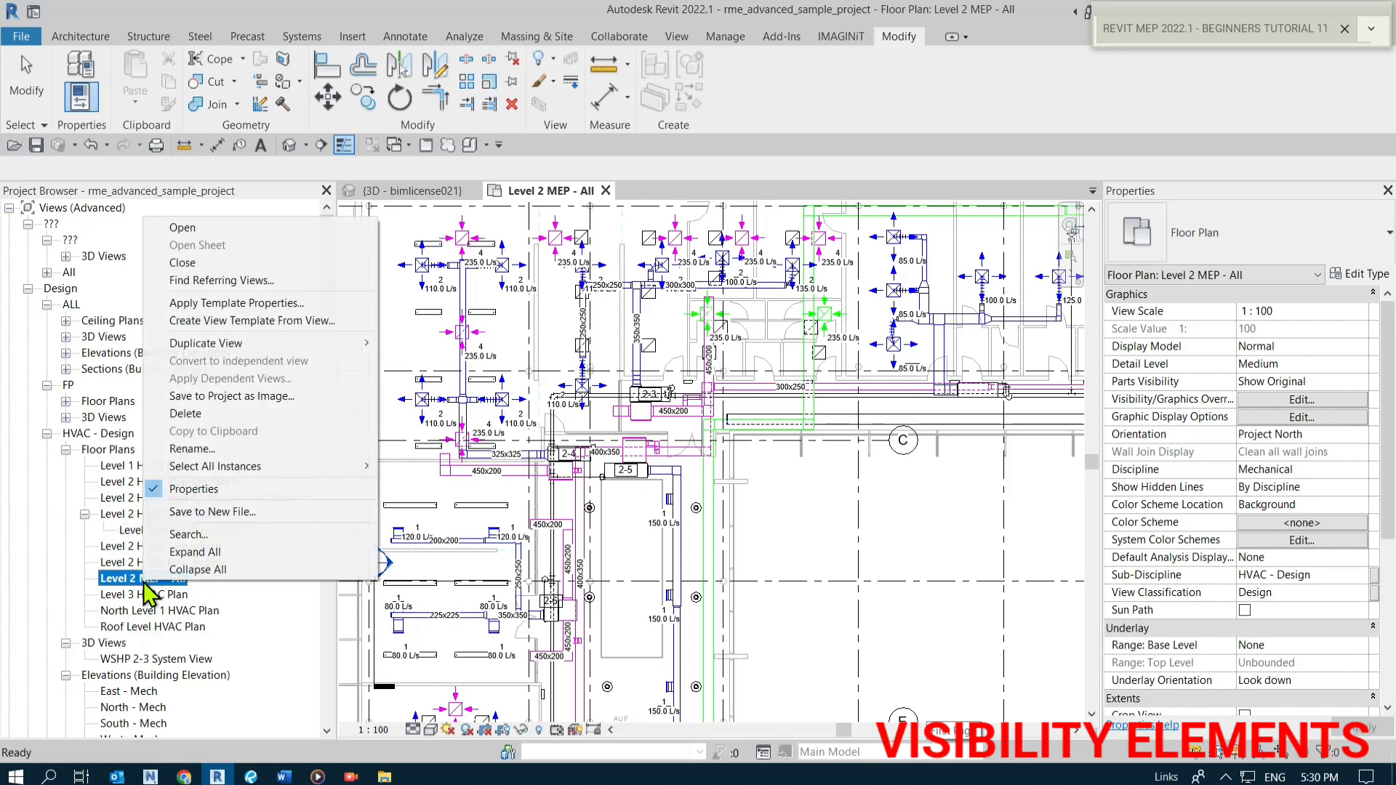
{"action": "left_click", "coordinate": [246, 357]}
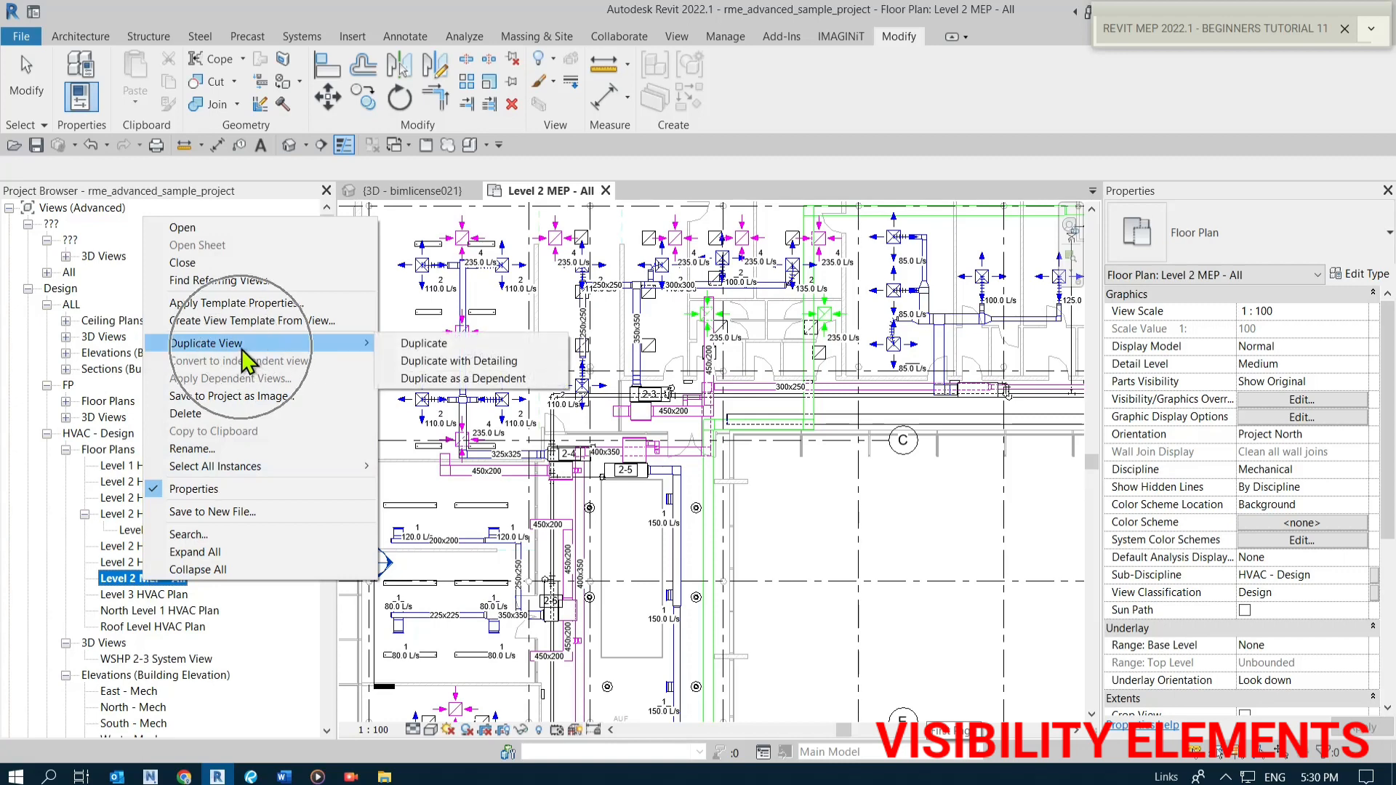
{"action": "left_click", "coordinate": [494, 361]}
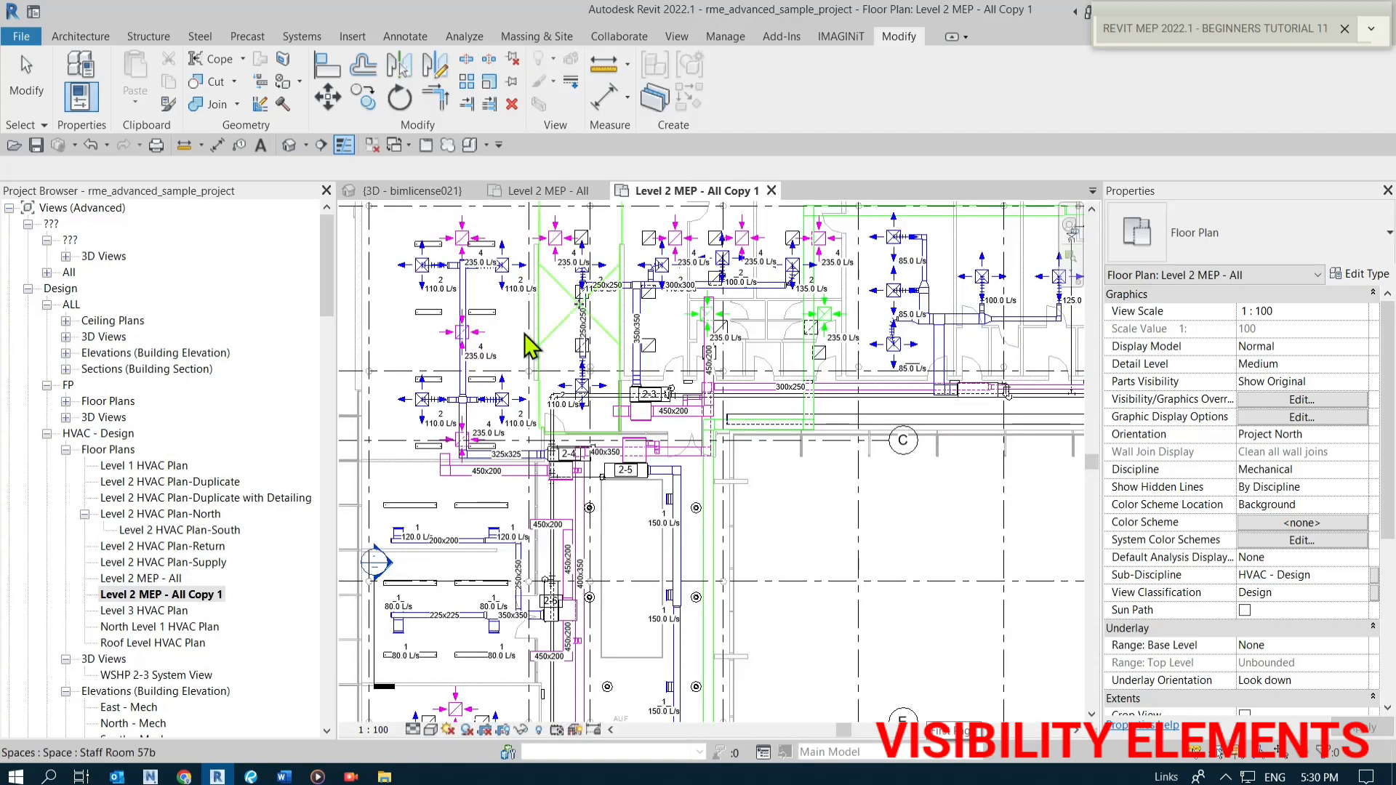
Rename the duplicated view to Level 2 MEP - Supply.
{"action": "scroll", "coordinate": [607, 375], "scroll_direction": "up", "scroll_amount": 3}
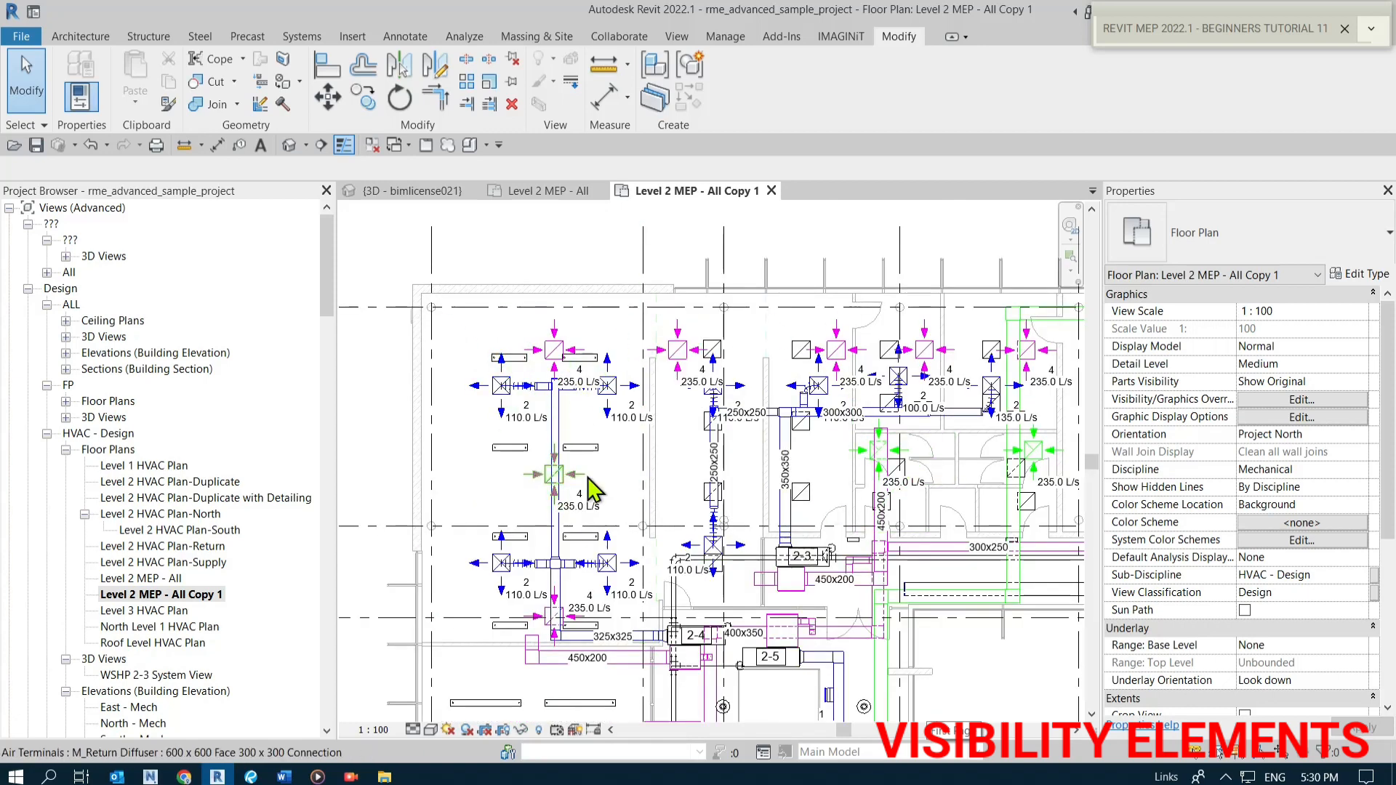
{"action": "middle_click_drag", "start_coordinate": [603, 495], "coordinate": [520, 383]}
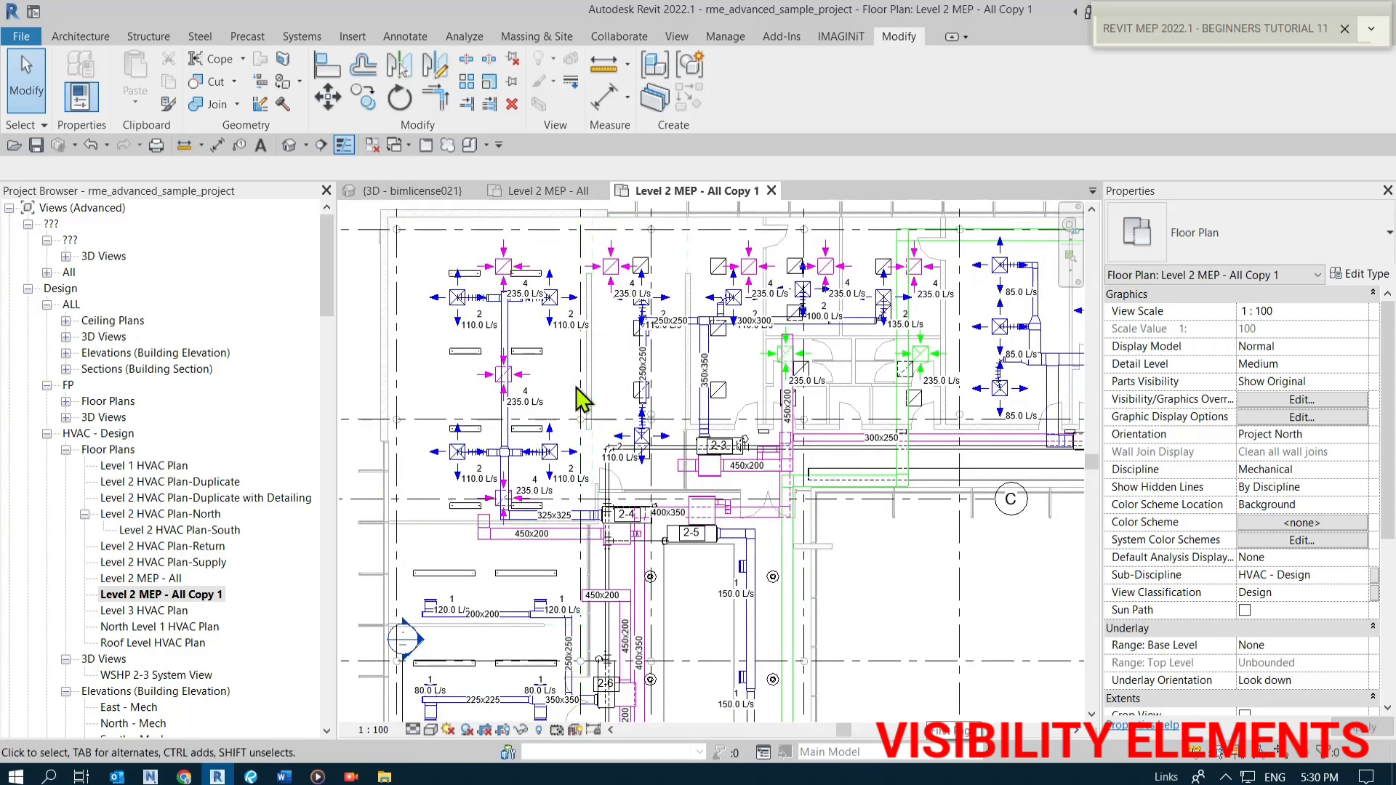
{"action": "left_click", "coordinate": [199, 592]}
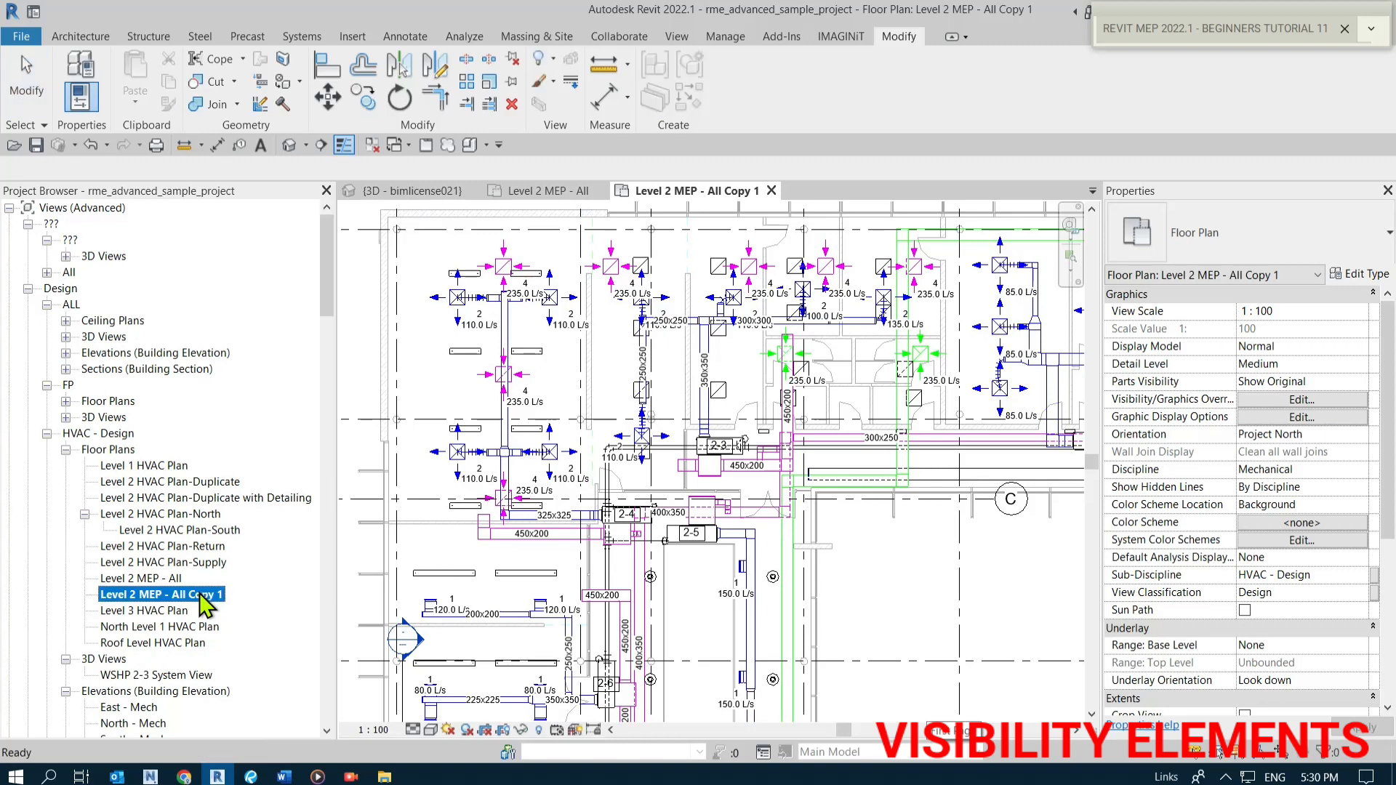
{"action": "right_click", "coordinate": [200, 592]}
{"action": "left_click", "coordinate": [285, 455]}
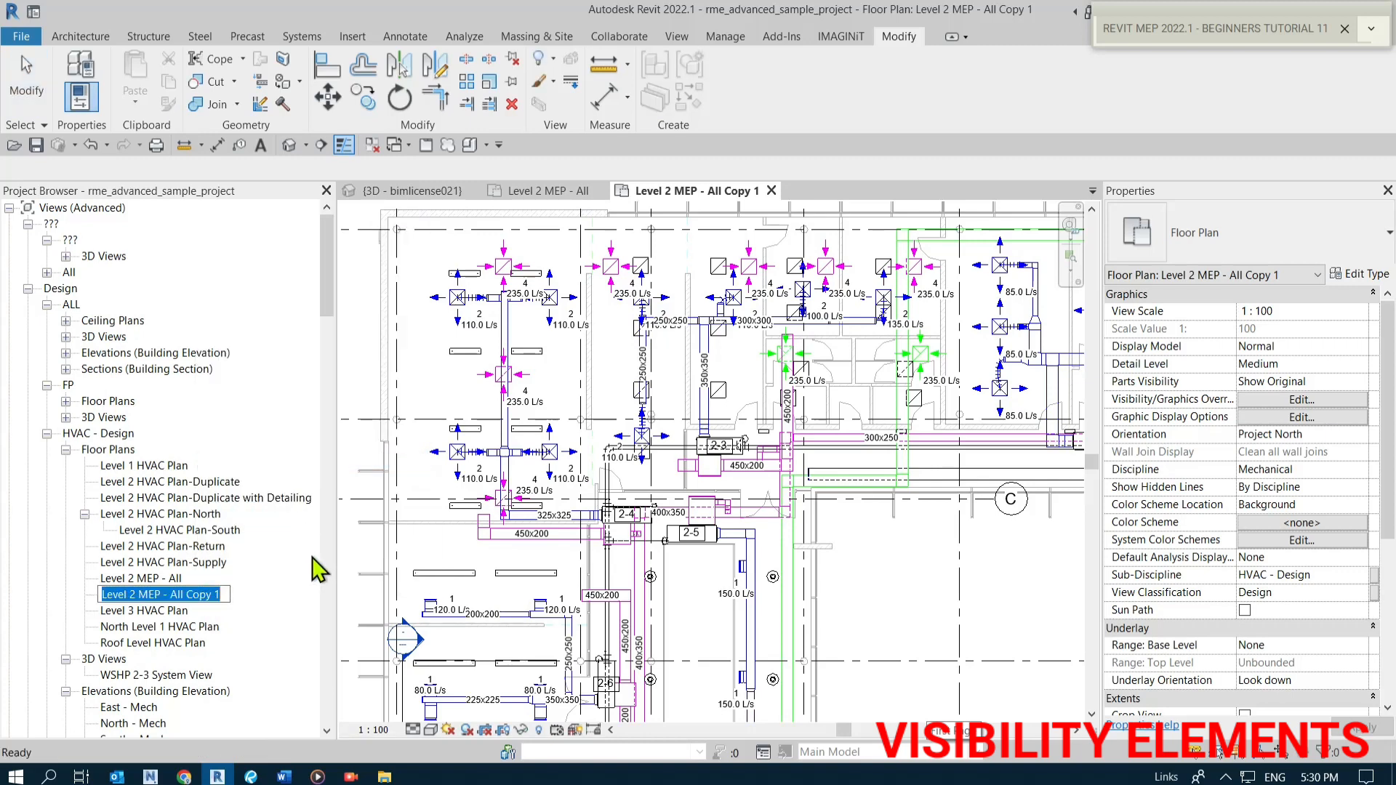
{"action": "key", "text": "BackSpace"}
{"action": "key", "text": "BackSpace"}
{"action": "key", "text": "BackSpace"}
{"action": "key", "text": "BackSpace"}
{"action": "key", "text": "BackSpace"}
{"action": "key", "text": "BackSpace"}
{"action": "key", "text": "BackSpace"}
{"action": "key", "text": "BackSpace"}
{"action": "key", "text": "BackSpace"}
{"action": "key", "text": "BackSpace"}
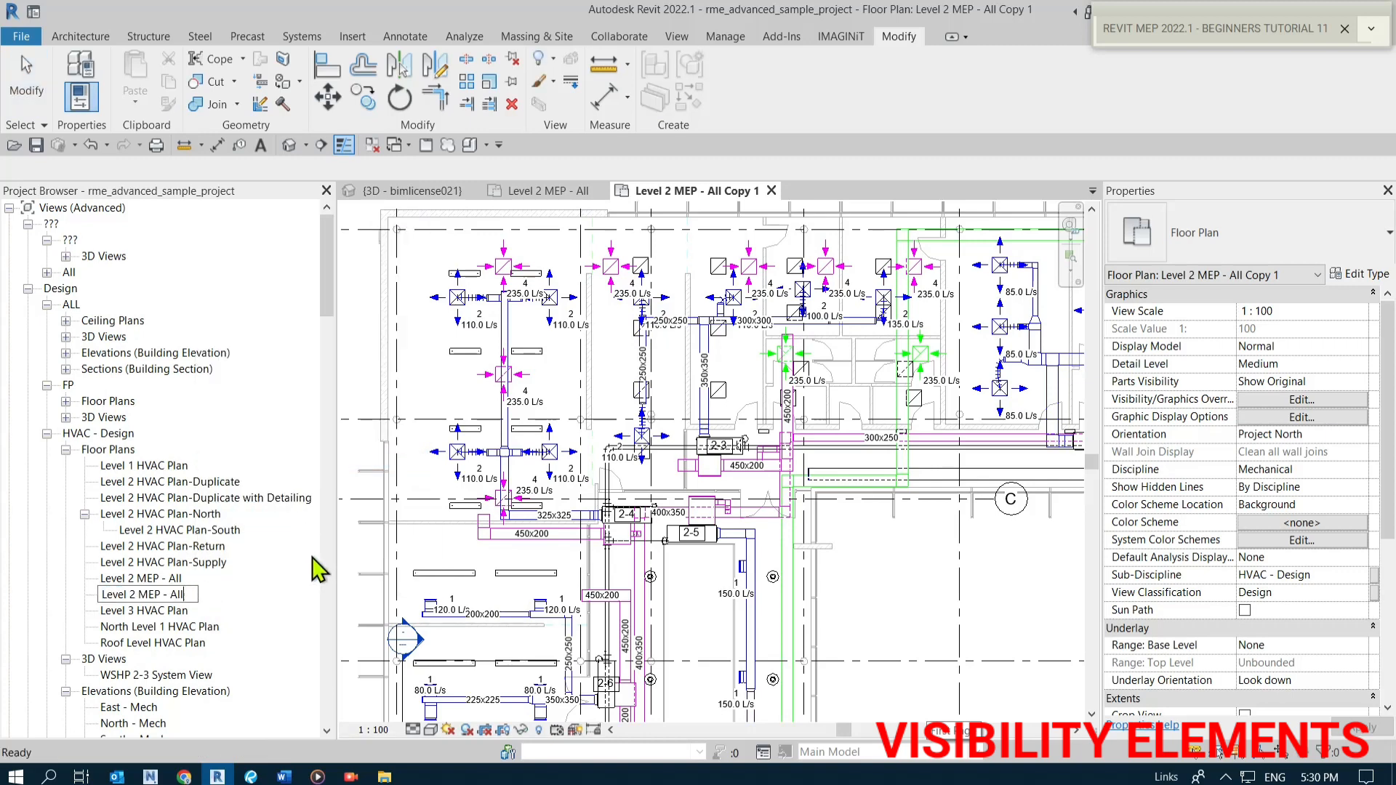
{"action": "type", "text": "Supply"}
{"action": "key", "text": "Return"}
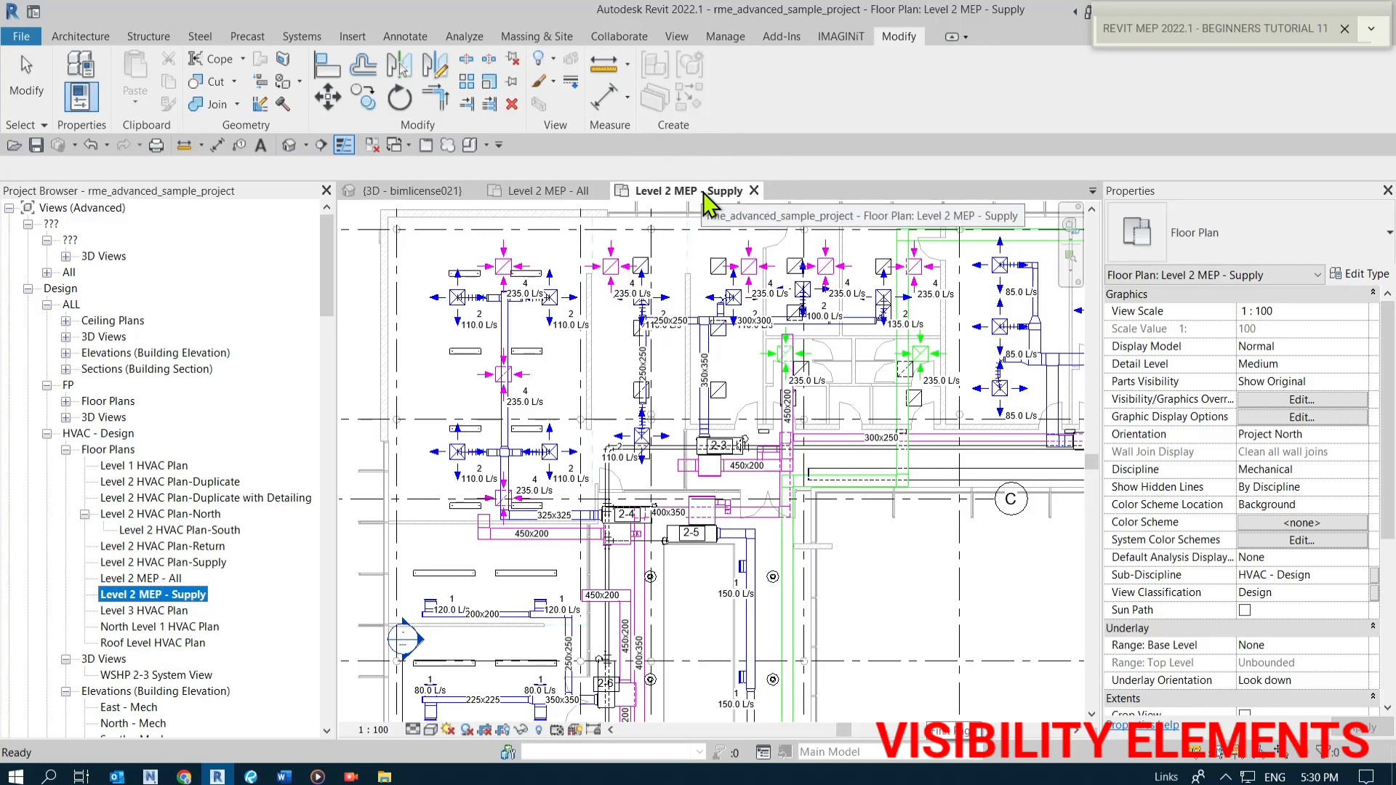
Hide the Lighting Fixtures model category in the Level 2 MEP - Supply view and apply the change.
{"action": "left_click", "coordinate": [849, 589]}
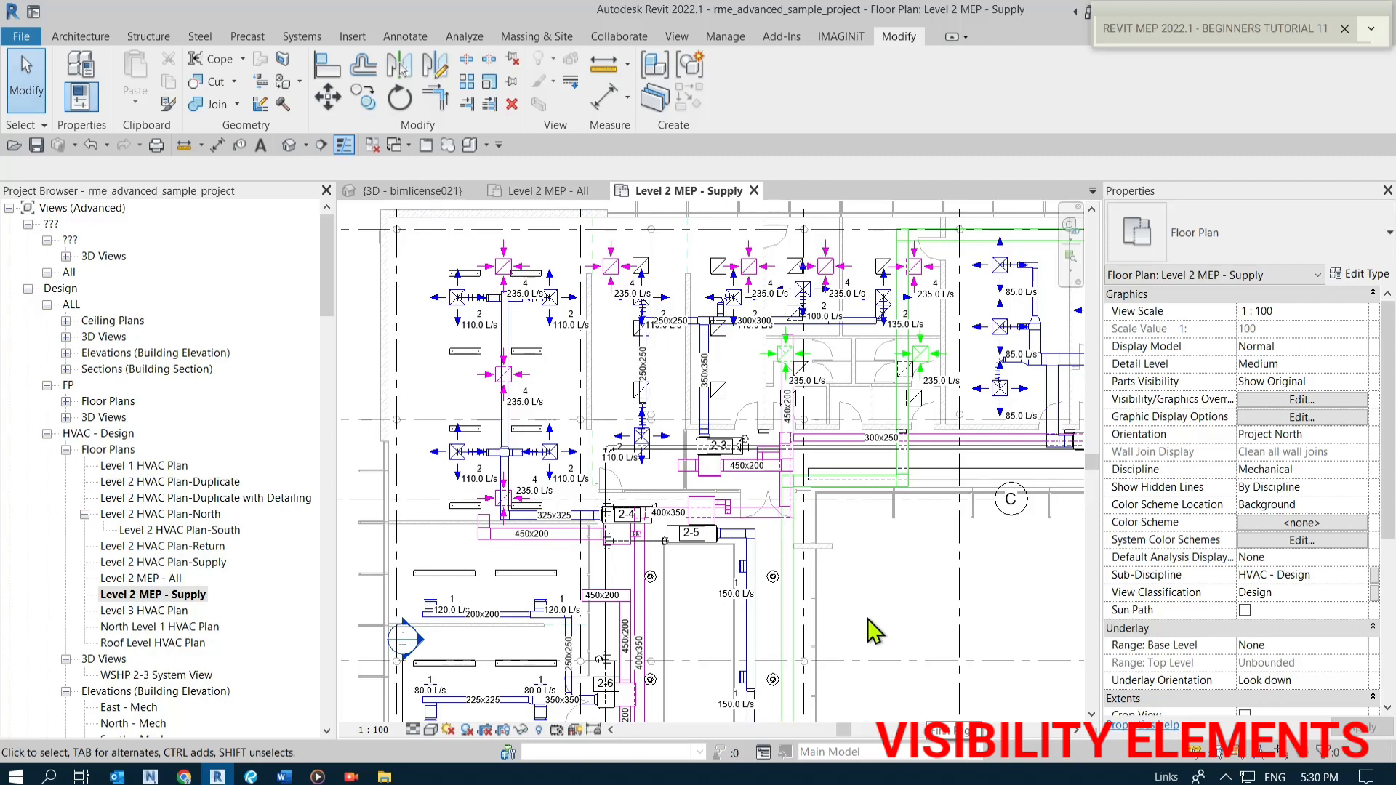
{"action": "middle_click_drag", "start_coordinate": [908, 629], "coordinate": [861, 602]}
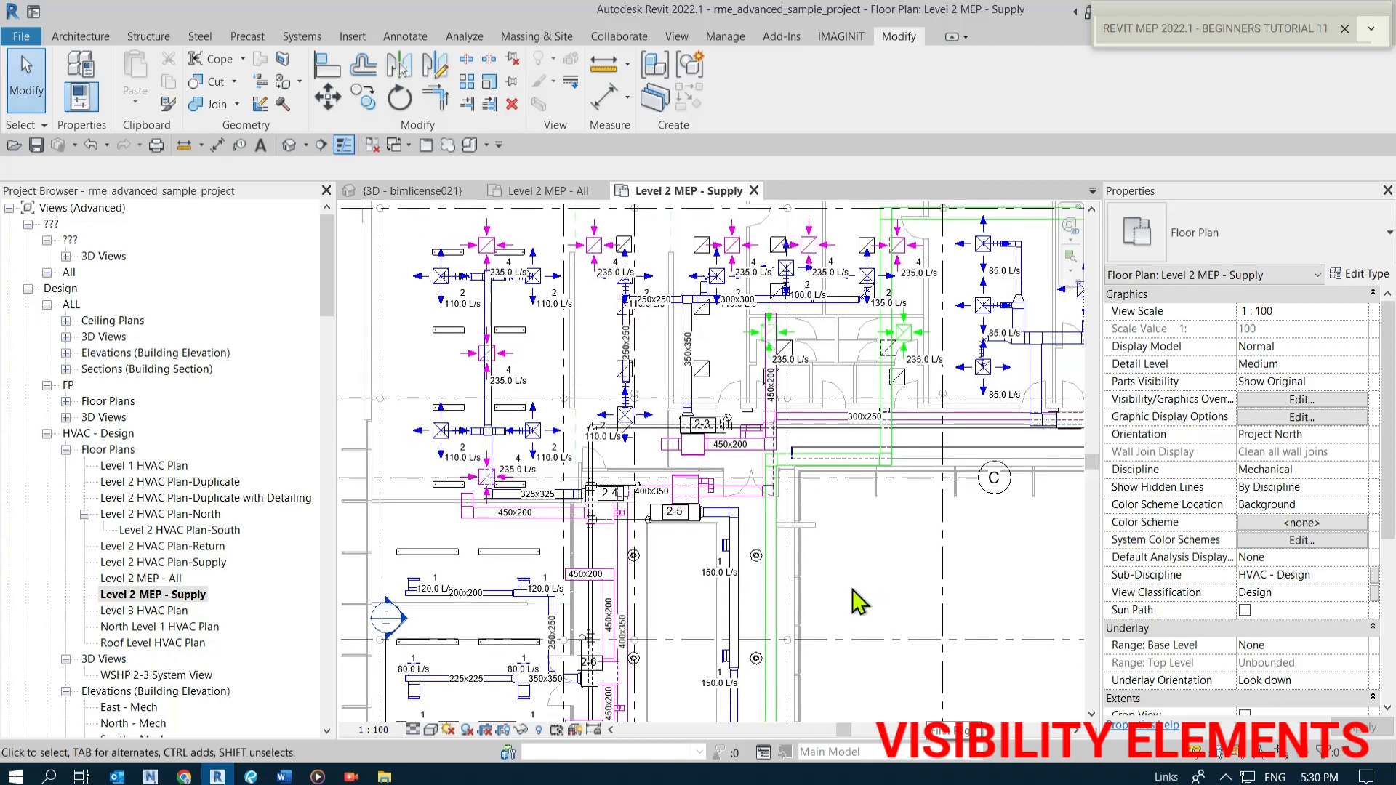
{"action": "scroll", "coordinate": [546, 385], "scroll_direction": "down", "scroll_amount": 2}
{"action": "middle_click_drag", "start_coordinate": [843, 523], "coordinate": [771, 531]}
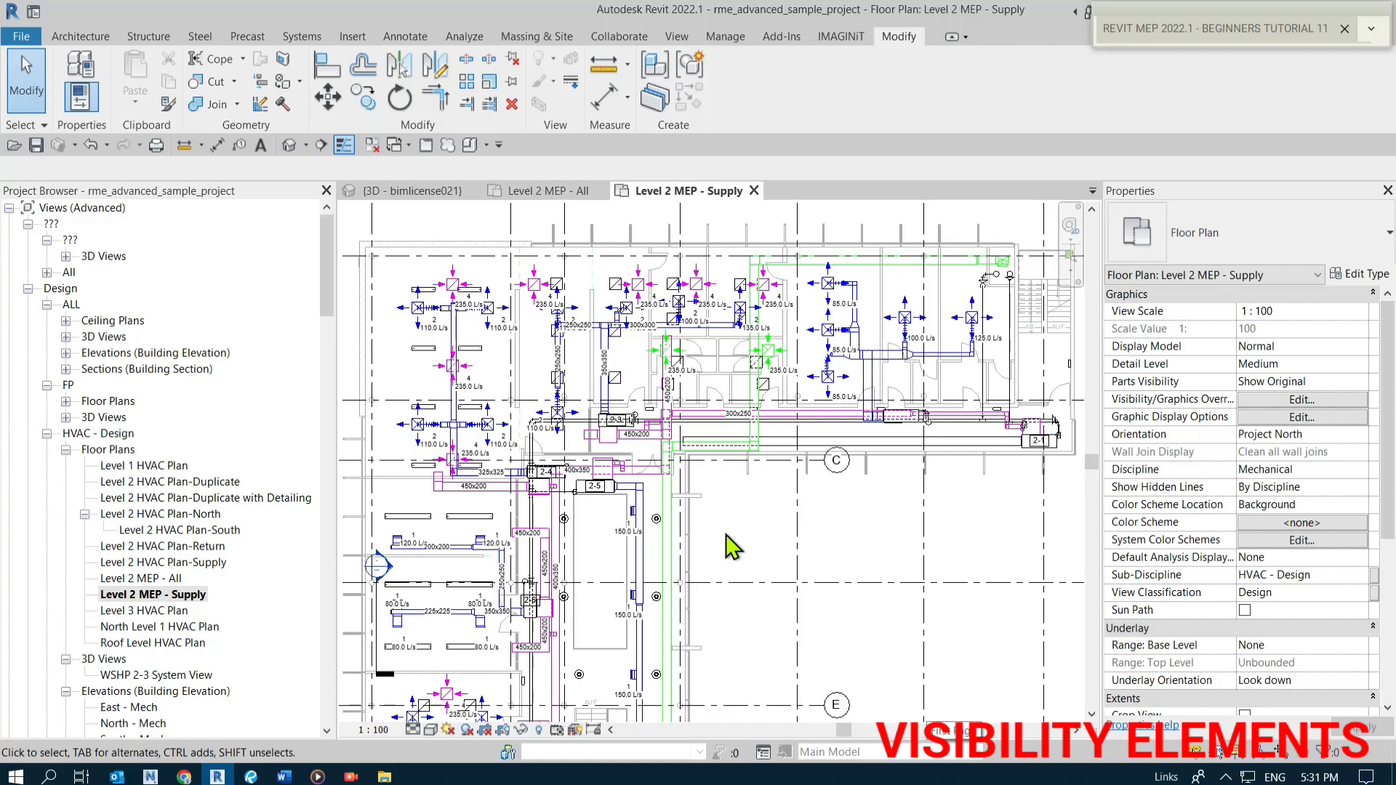
{"action": "key", "text": "v"}
{"action": "key", "text": "v"}
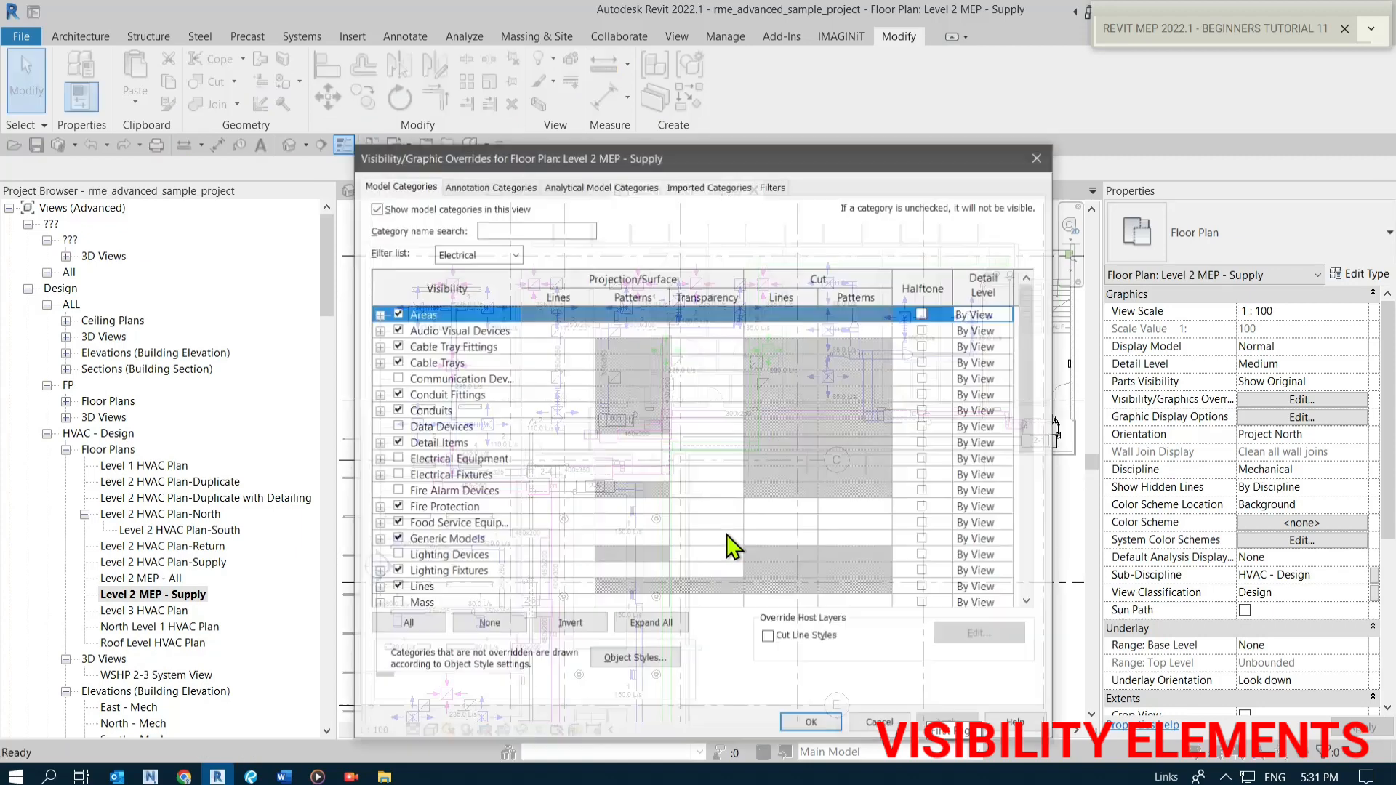
{"action": "left_click", "coordinate": [414, 189]}
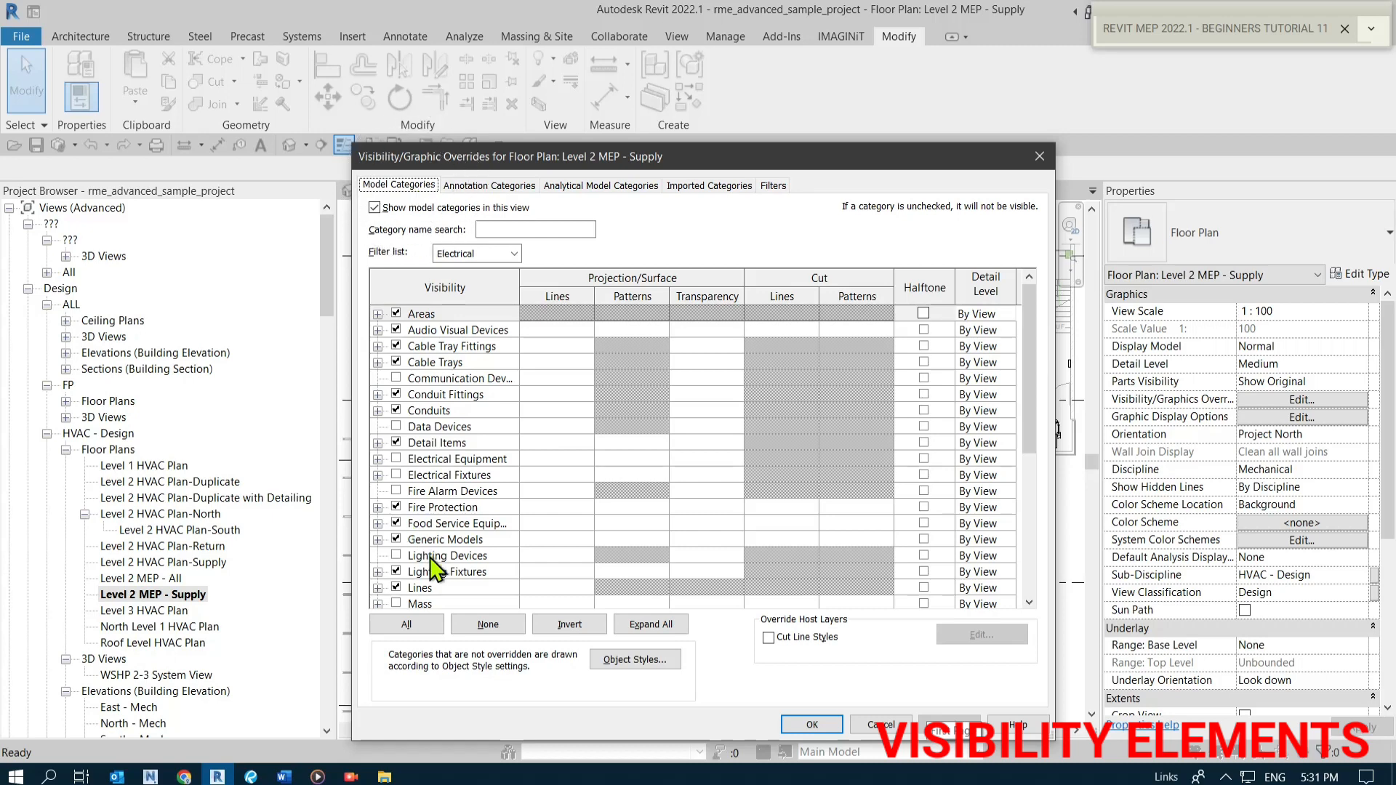
{"action": "left_click", "coordinate": [395, 572]}
{"action": "key", "text": "ctrl"}
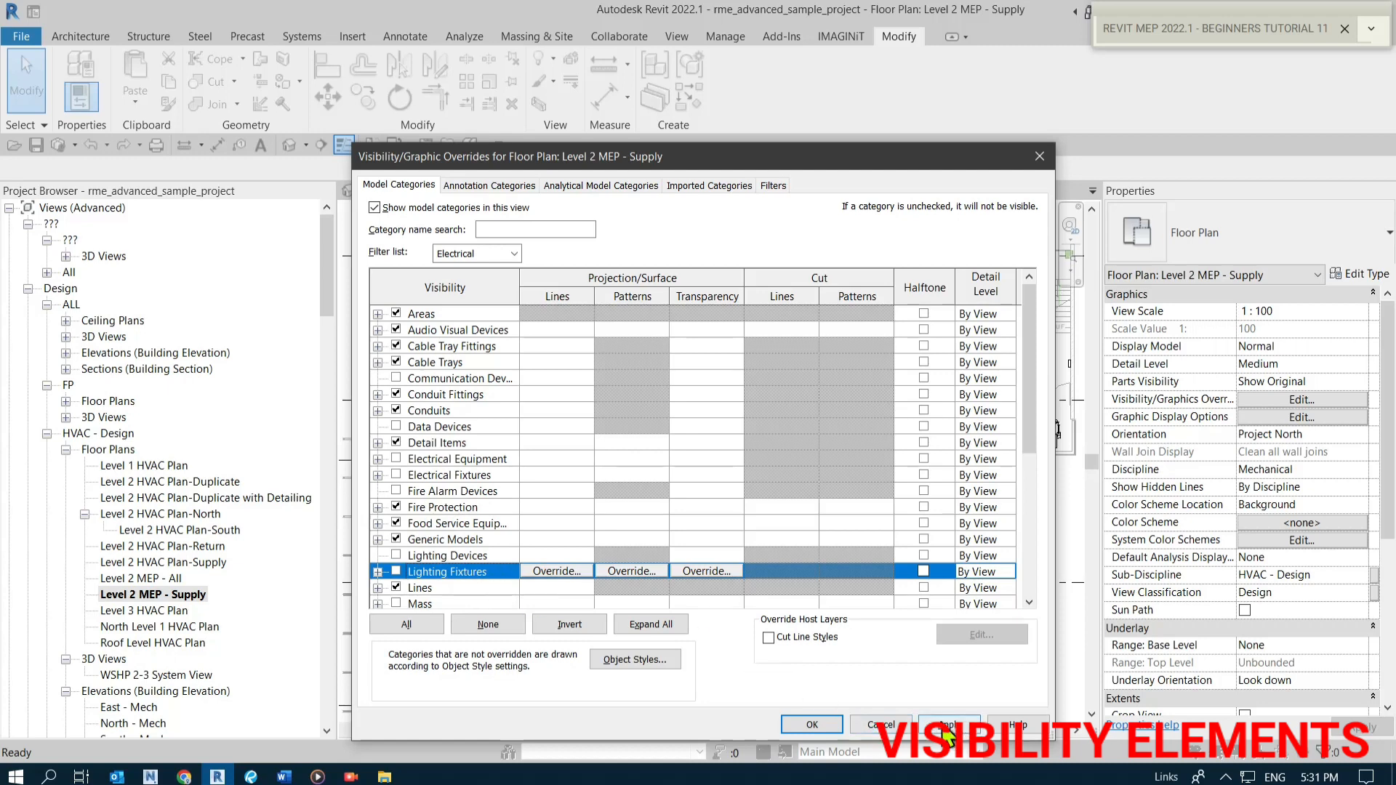
{"action": "left_click", "coordinate": [945, 727]}
Turn off display of all annotation categories in the Level 2 MEP - Supply view's Visibility/Graphic Overrides and confirm.
{"action": "left_click", "coordinate": [481, 186]}
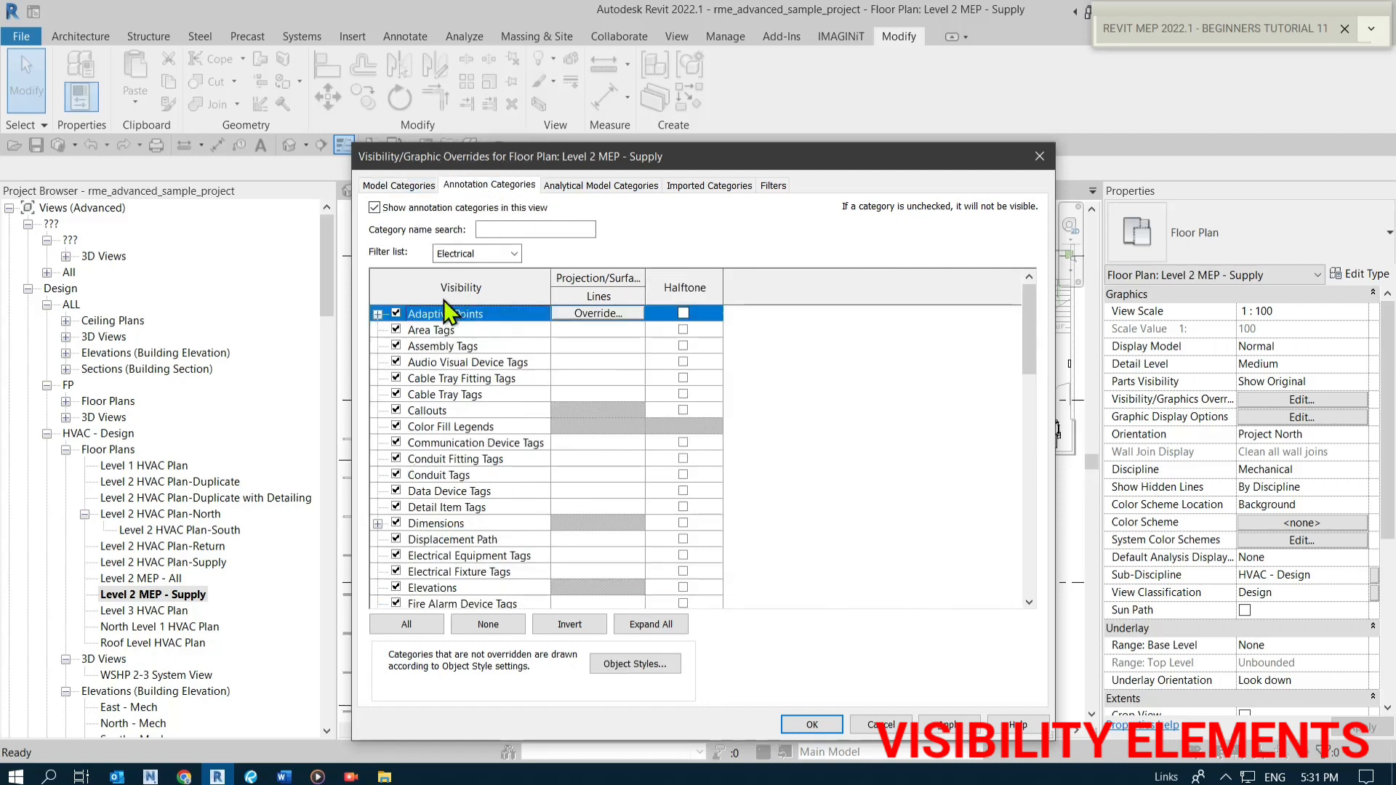
{"action": "left_click", "coordinate": [375, 208]}
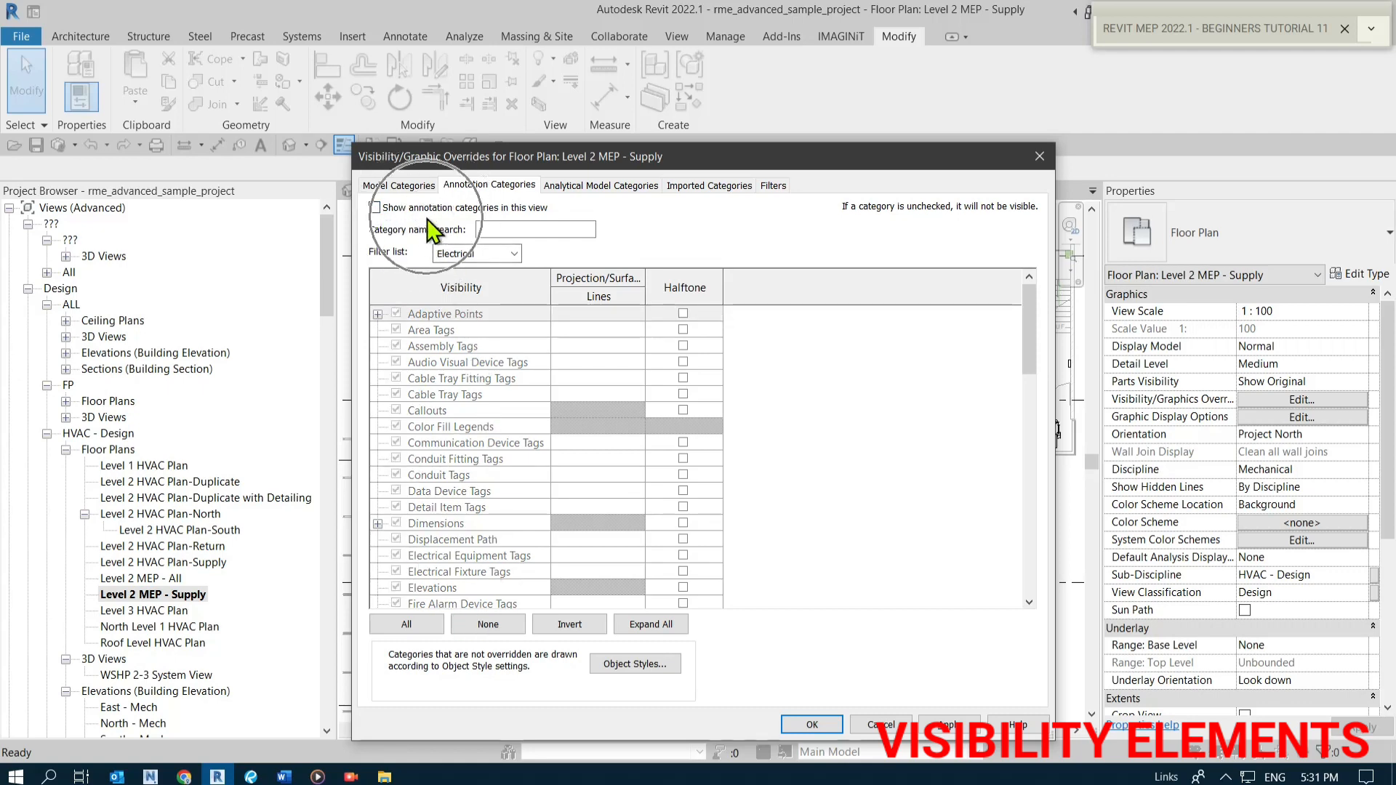
{"action": "left_click", "coordinate": [374, 209]}
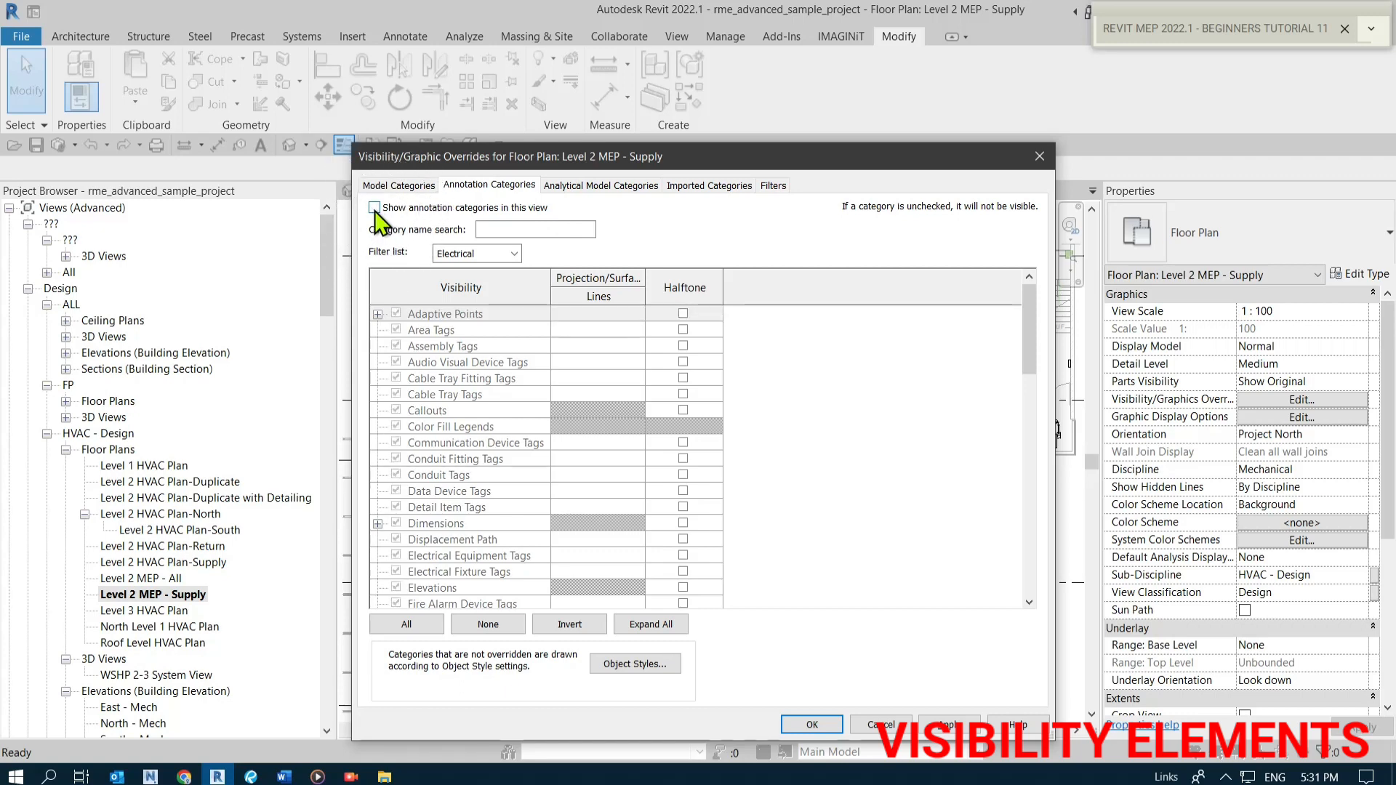
{"action": "left_click", "coordinate": [375, 208]}
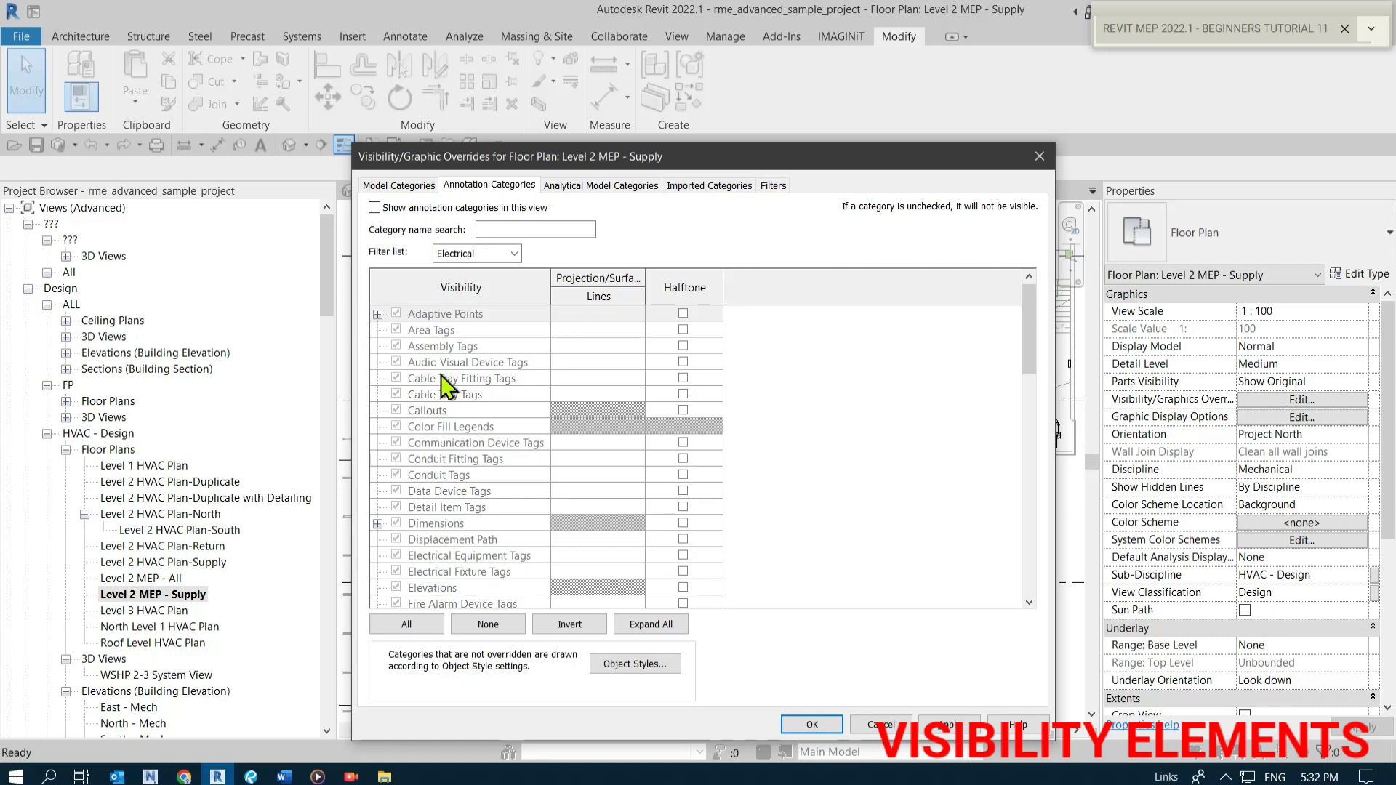
{"action": "scroll", "coordinate": [459, 582], "scroll_direction": "down", "scroll_amount": 5}
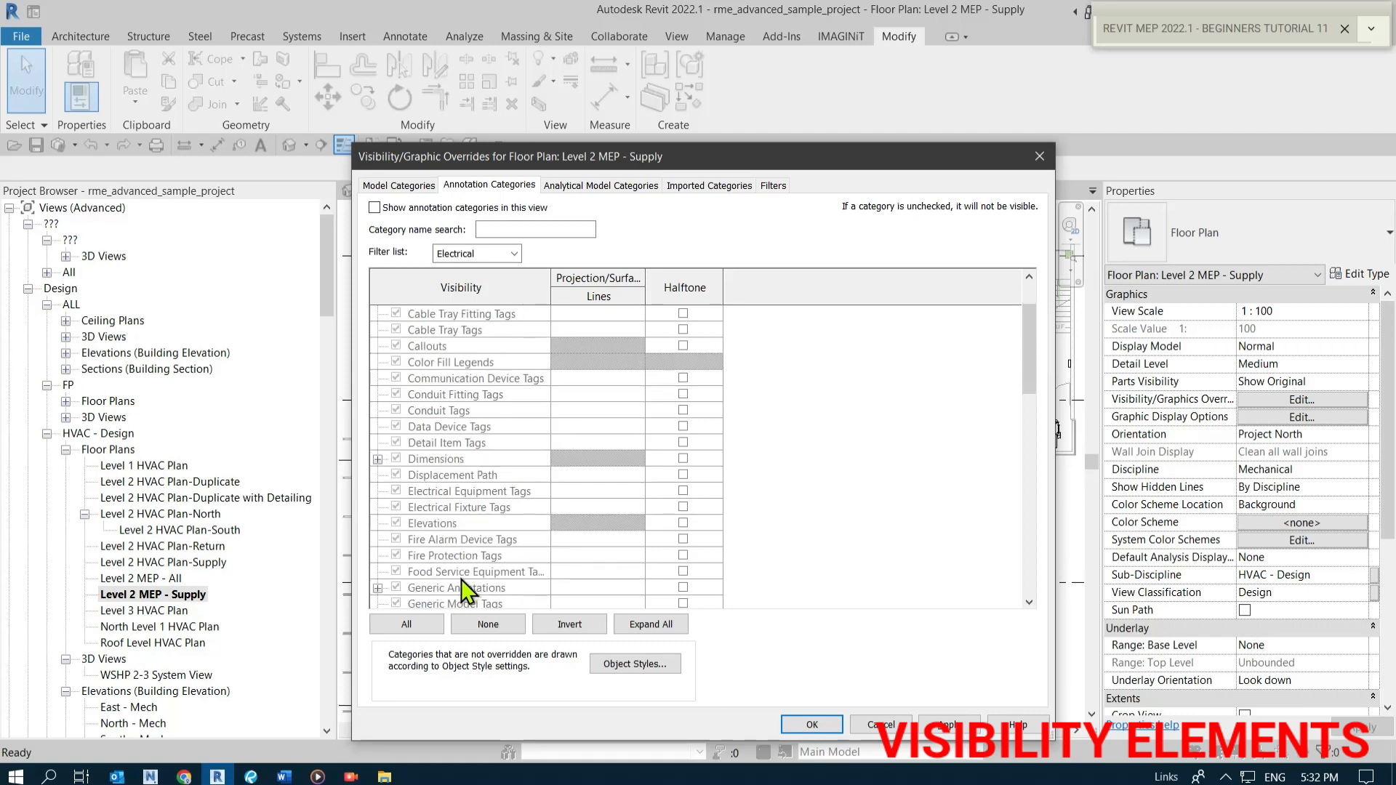
{"action": "scroll", "coordinate": [460, 575], "scroll_direction": "down", "scroll_amount": 10}
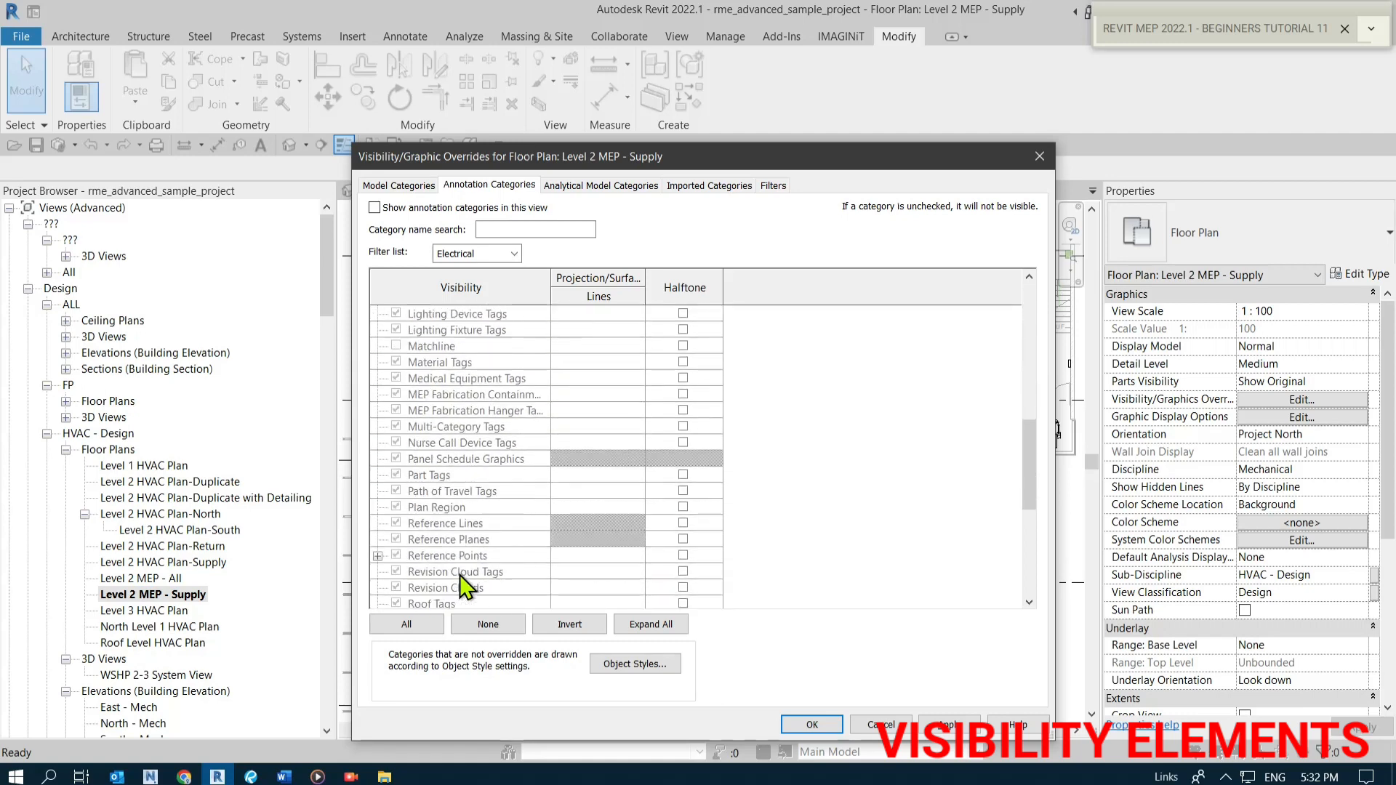
{"action": "scroll", "coordinate": [460, 581], "scroll_direction": "down", "scroll_amount": 1}
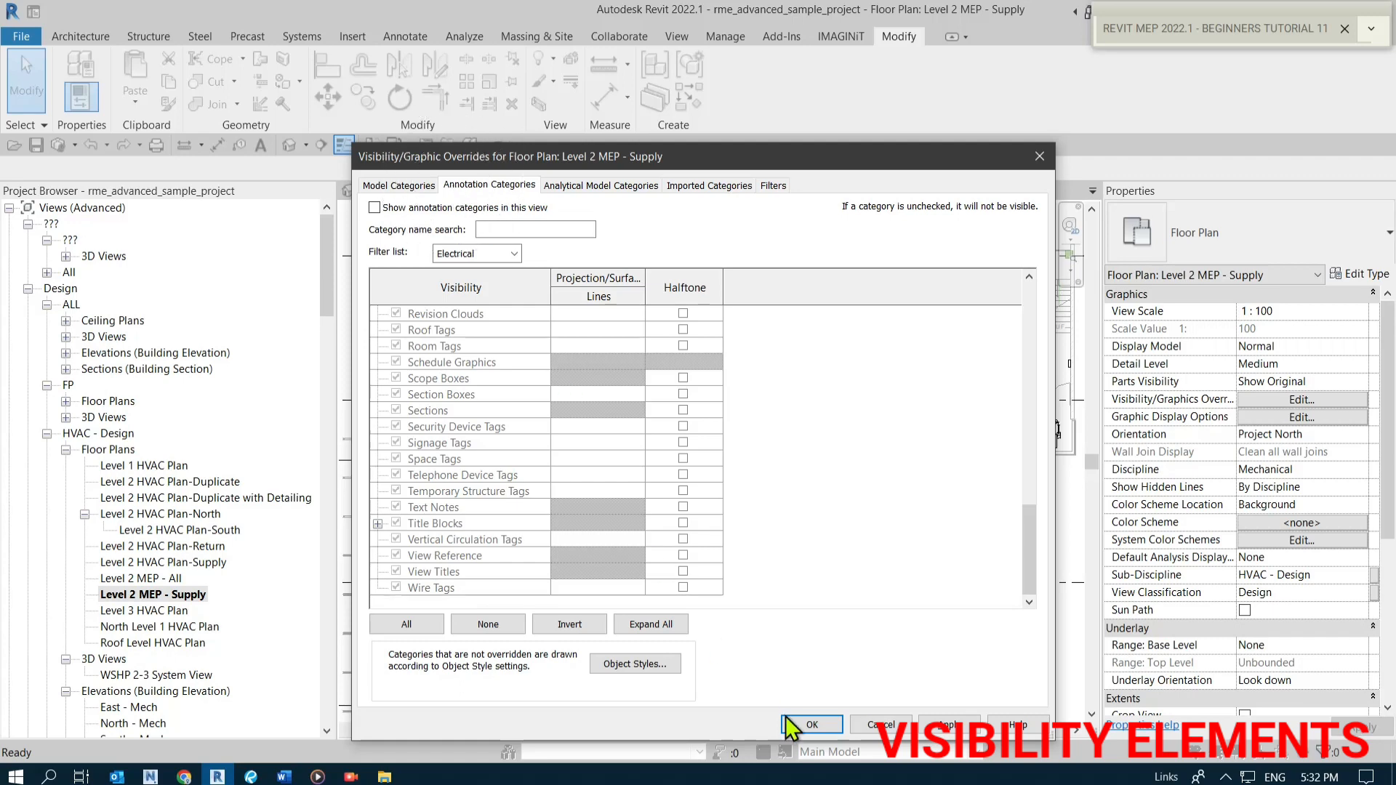
{"action": "left_click", "coordinate": [811, 724]}
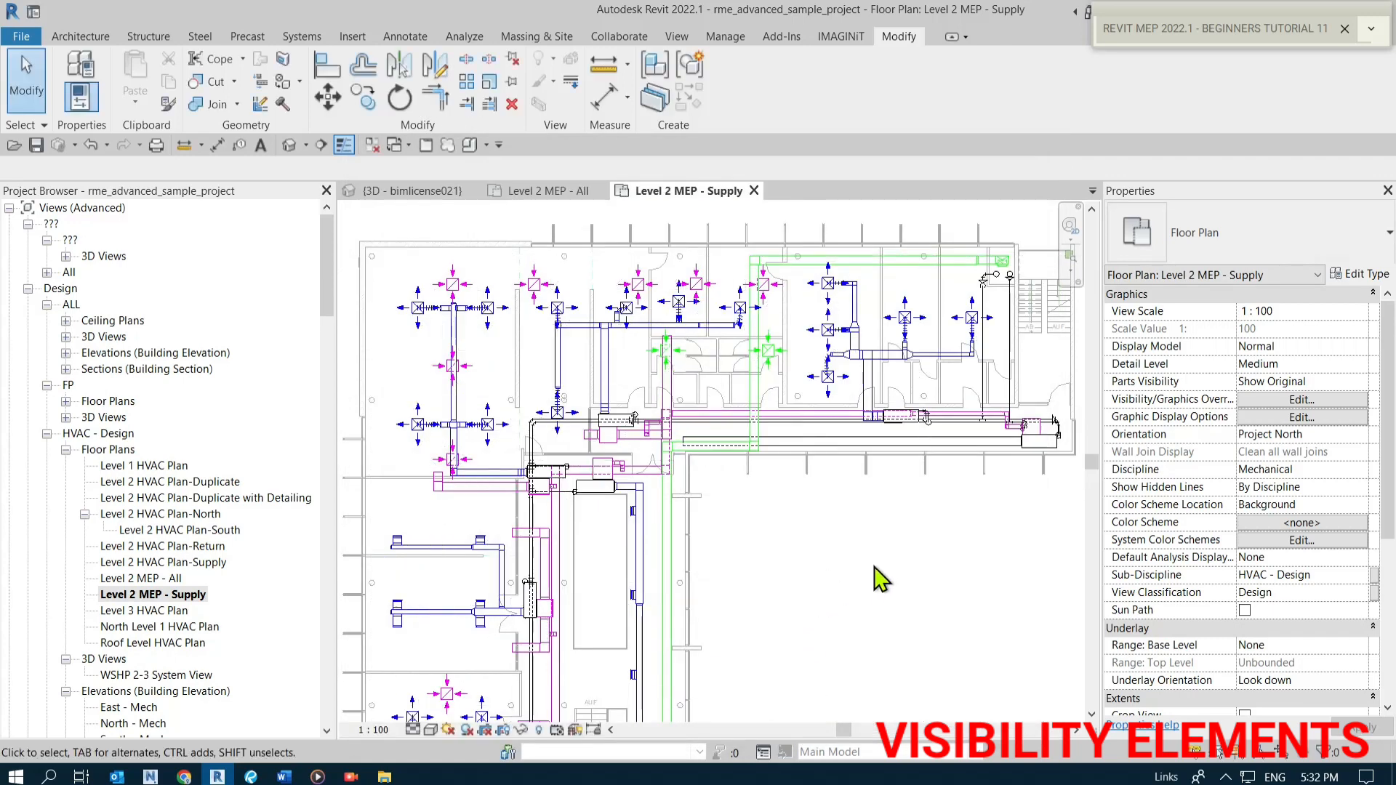
Examine the ductwork and air terminals in the Supply floor plan without annotations.
{"action": "scroll", "coordinate": [530, 521], "scroll_direction": "down", "scroll_amount": 2}
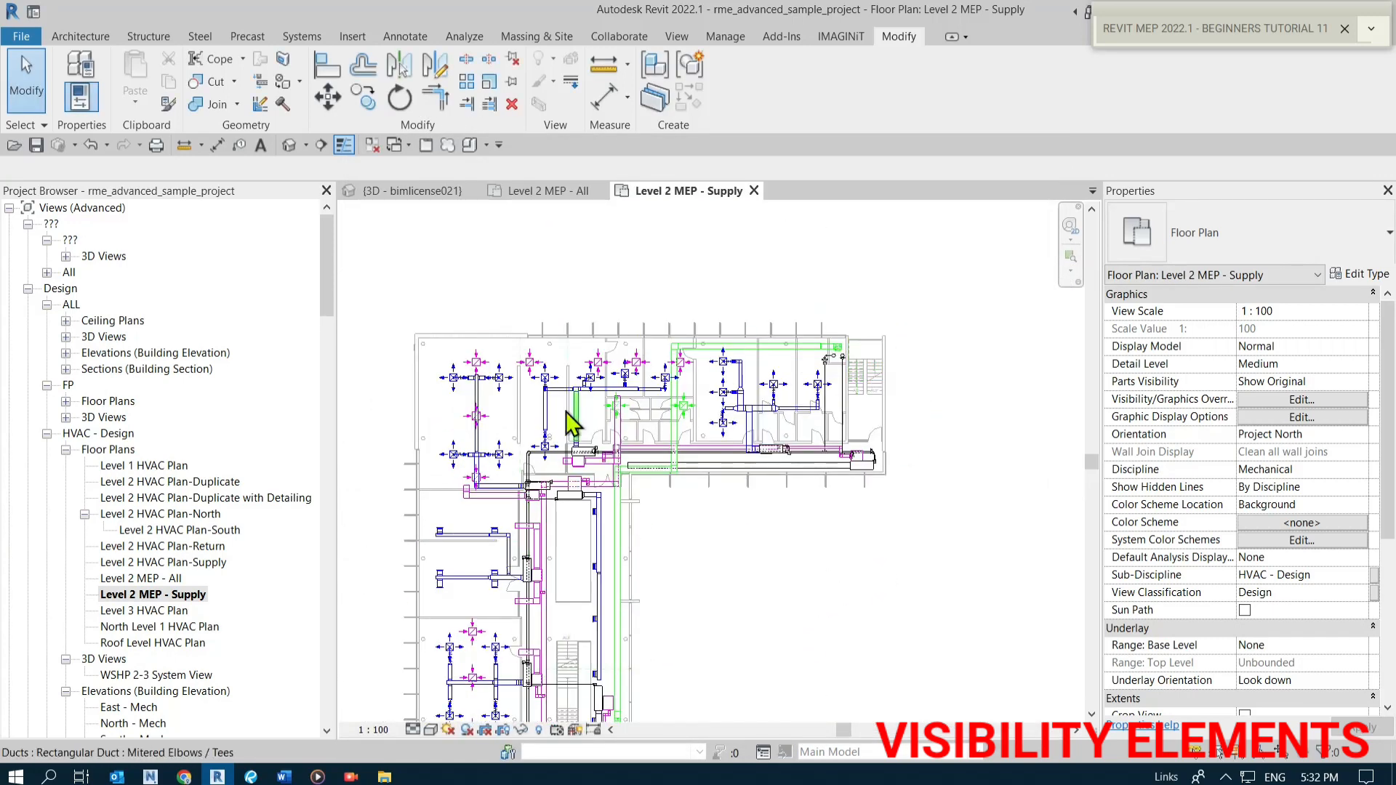
{"action": "scroll", "coordinate": [670, 407], "scroll_direction": "down", "scroll_amount": 1}
{"action": "middle_click_drag", "start_coordinate": [588, 578], "coordinate": [602, 351]}
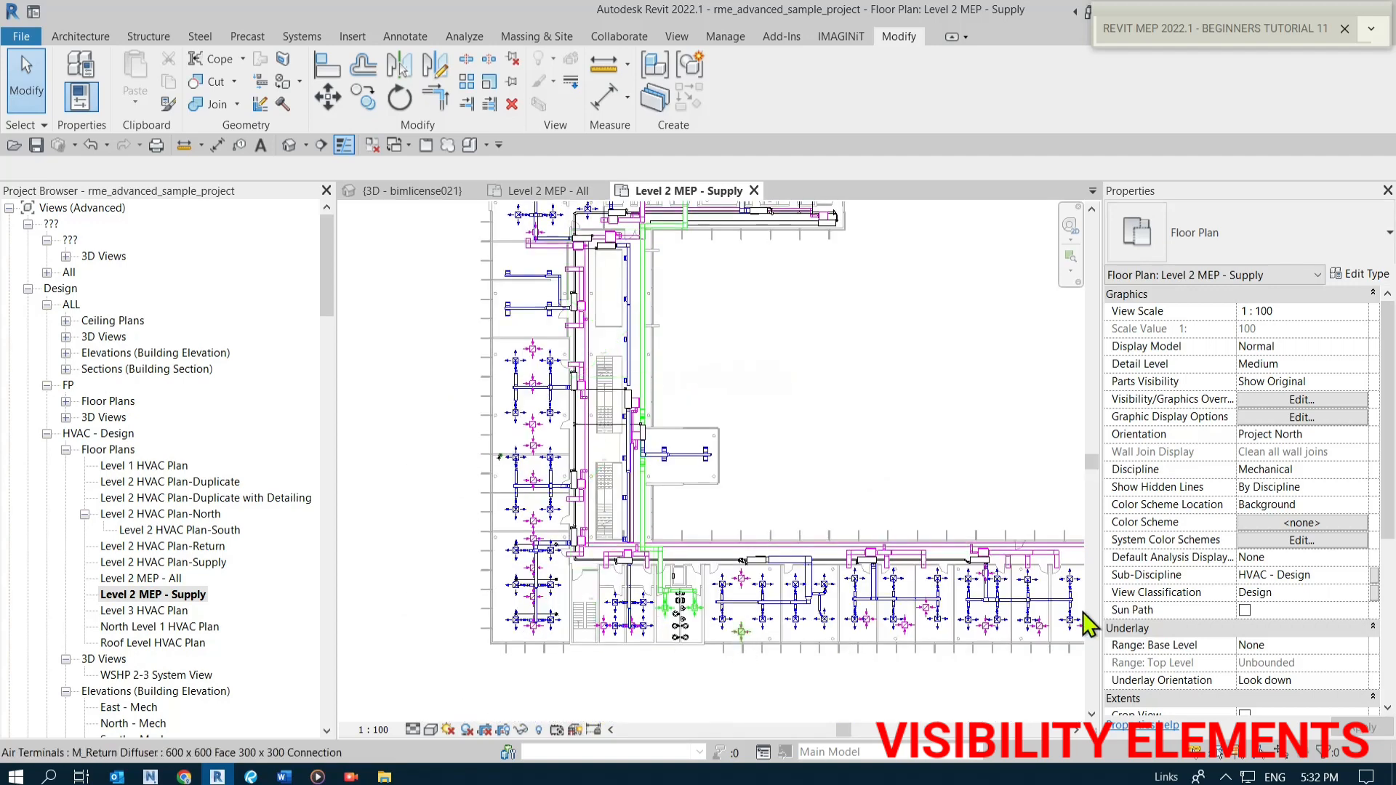
{"action": "scroll", "coordinate": [978, 630], "scroll_direction": "up", "scroll_amount": 2}
{"action": "scroll", "coordinate": [953, 631], "scroll_direction": "up", "scroll_amount": 2}
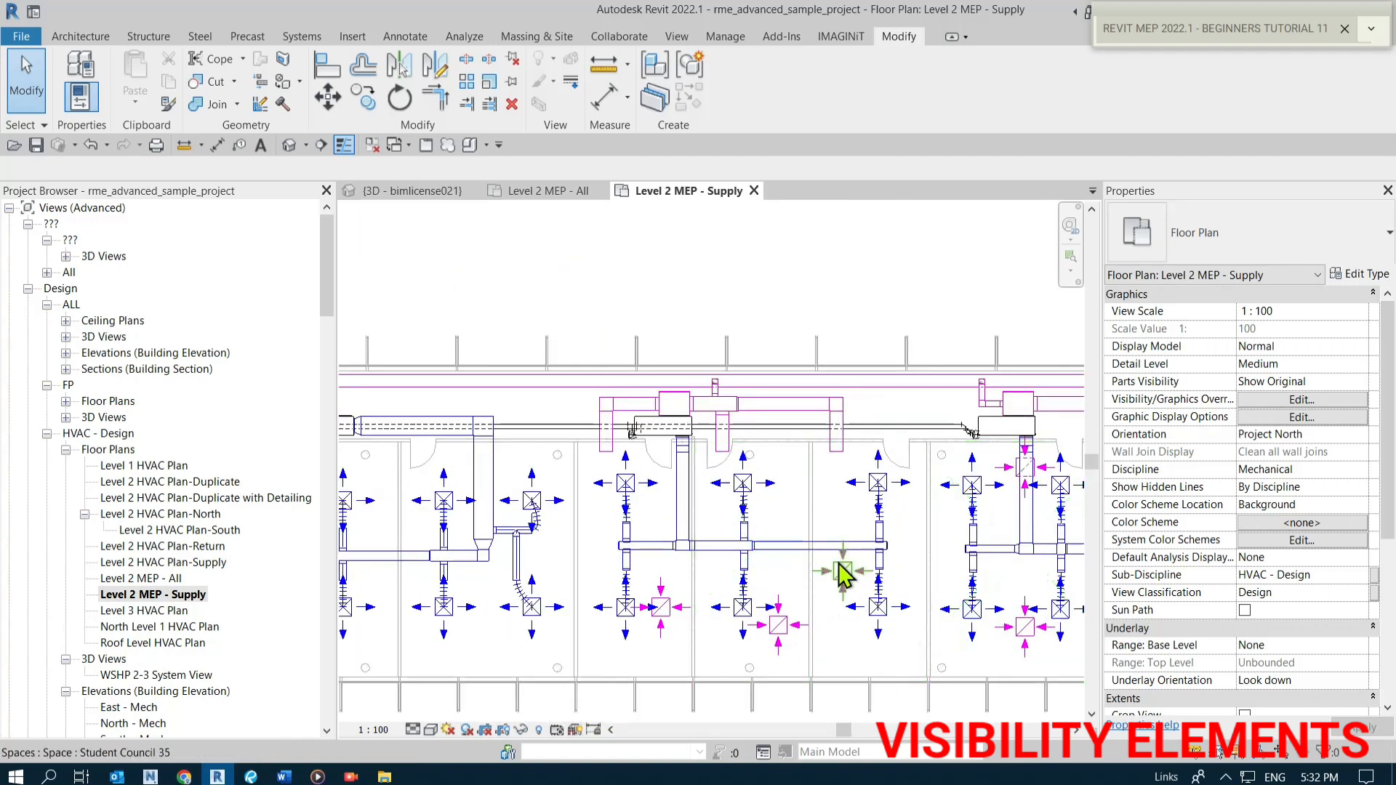
{"action": "scroll", "coordinate": [823, 636], "scroll_direction": "down", "scroll_amount": 2}
{"action": "scroll", "coordinate": [550, 618], "scroll_direction": "up", "scroll_amount": 1}
{"action": "middle_click_drag", "start_coordinate": [553, 620], "coordinate": [676, 635]}
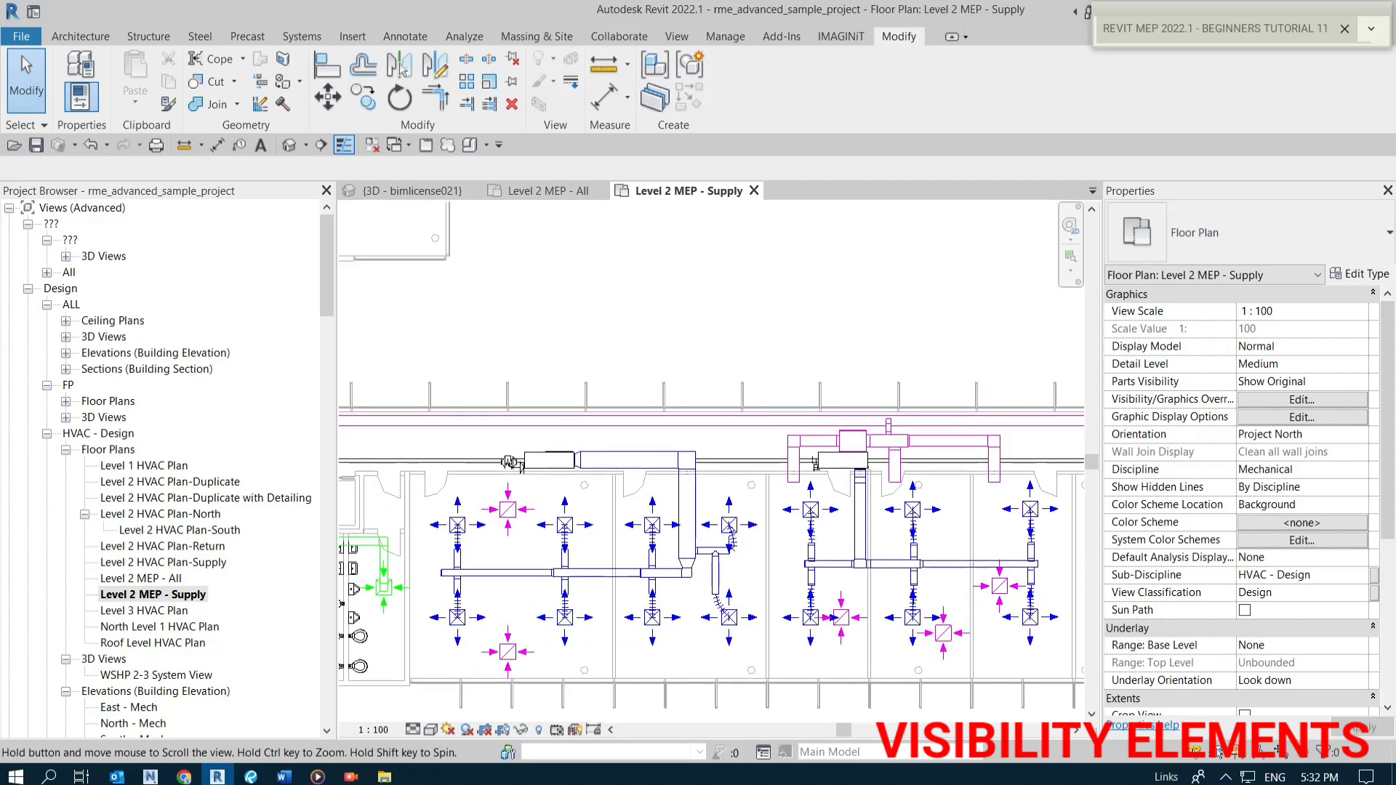
{"action": "scroll", "coordinate": [661, 629], "scroll_direction": "down", "scroll_amount": 2}
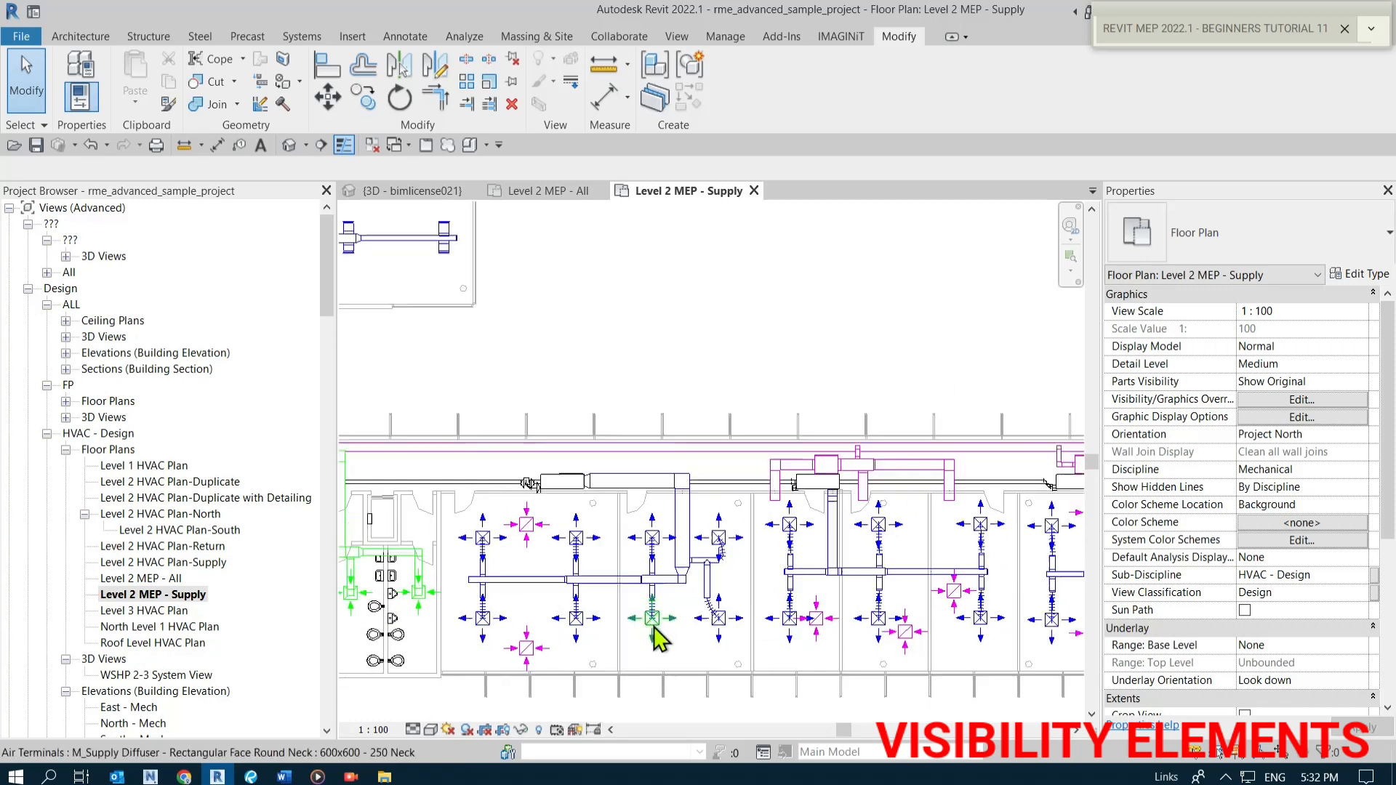
{"action": "scroll", "coordinate": [662, 628], "scroll_direction": "down", "scroll_amount": 2}
{"action": "middle_click_drag", "start_coordinate": [653, 471], "coordinate": [674, 621]}
{"action": "scroll", "coordinate": [503, 411], "scroll_direction": "up", "scroll_amount": 2}
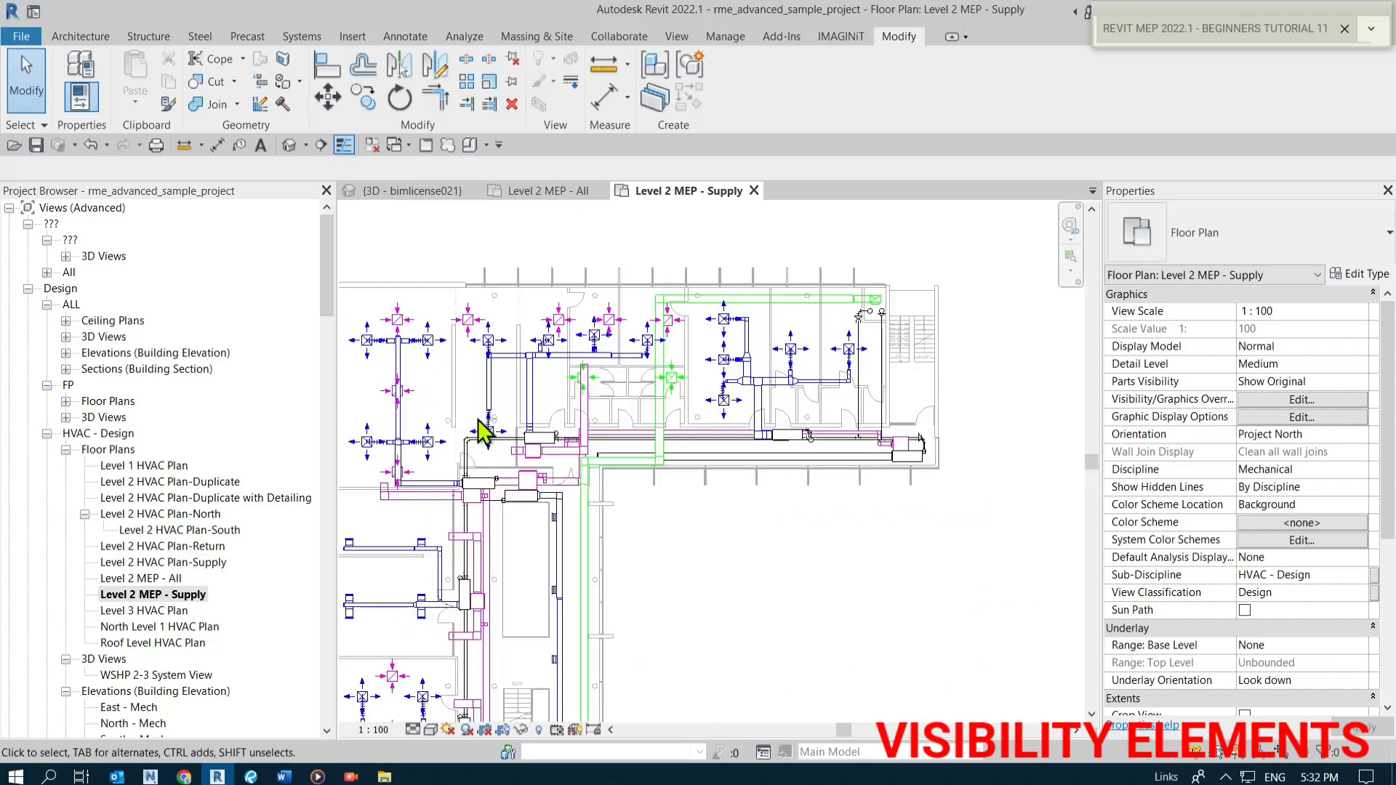
{"action": "middle_click_drag", "start_coordinate": [475, 419], "coordinate": [571, 421]}
{"action": "scroll", "coordinate": [538, 443], "scroll_direction": "up", "scroll_amount": 1}
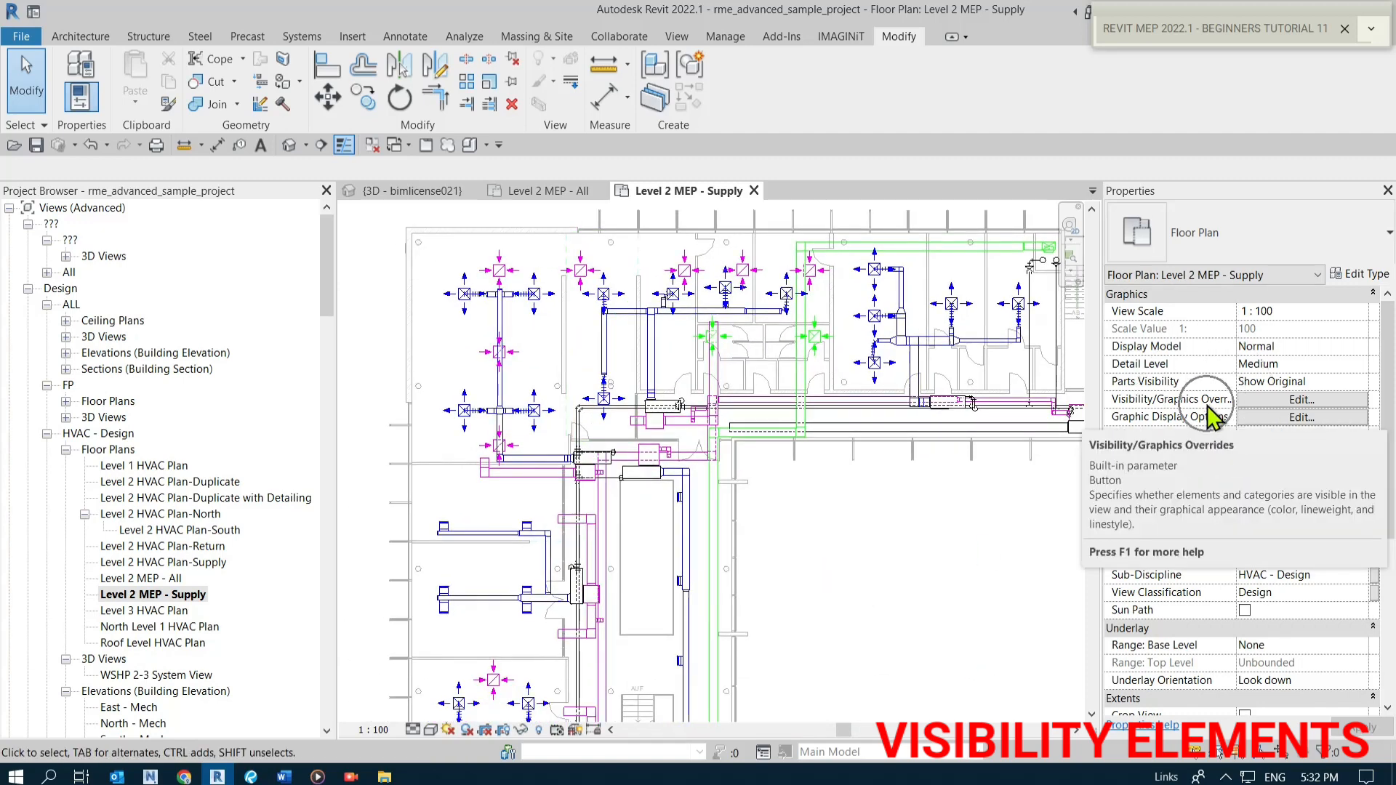
Set the Mechanical - Return and Mechanical - Exhaust filters to halftone in the view's Visibility/Graphic Overrides and confirm.
{"action": "left_click", "coordinate": [1279, 400]}
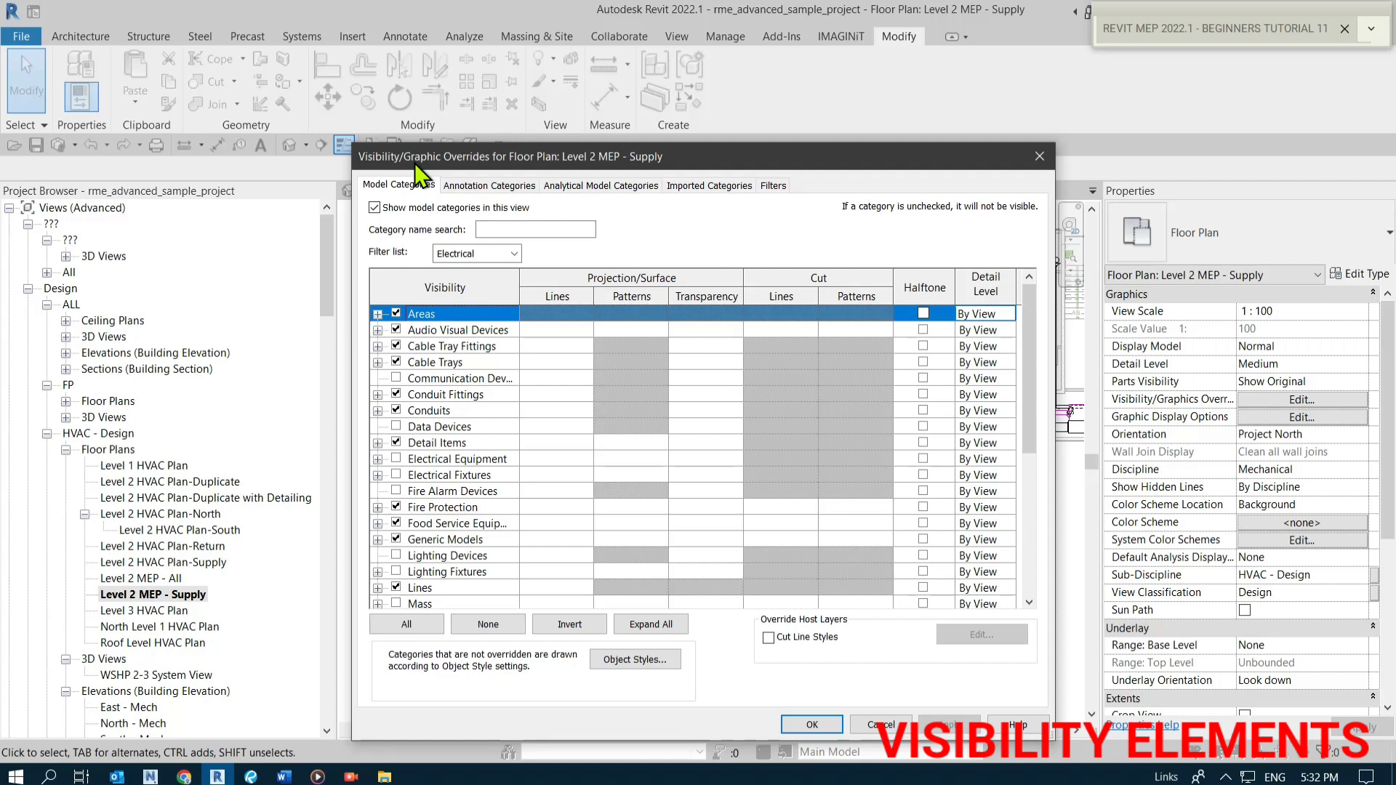
{"action": "left_click", "coordinate": [773, 186]}
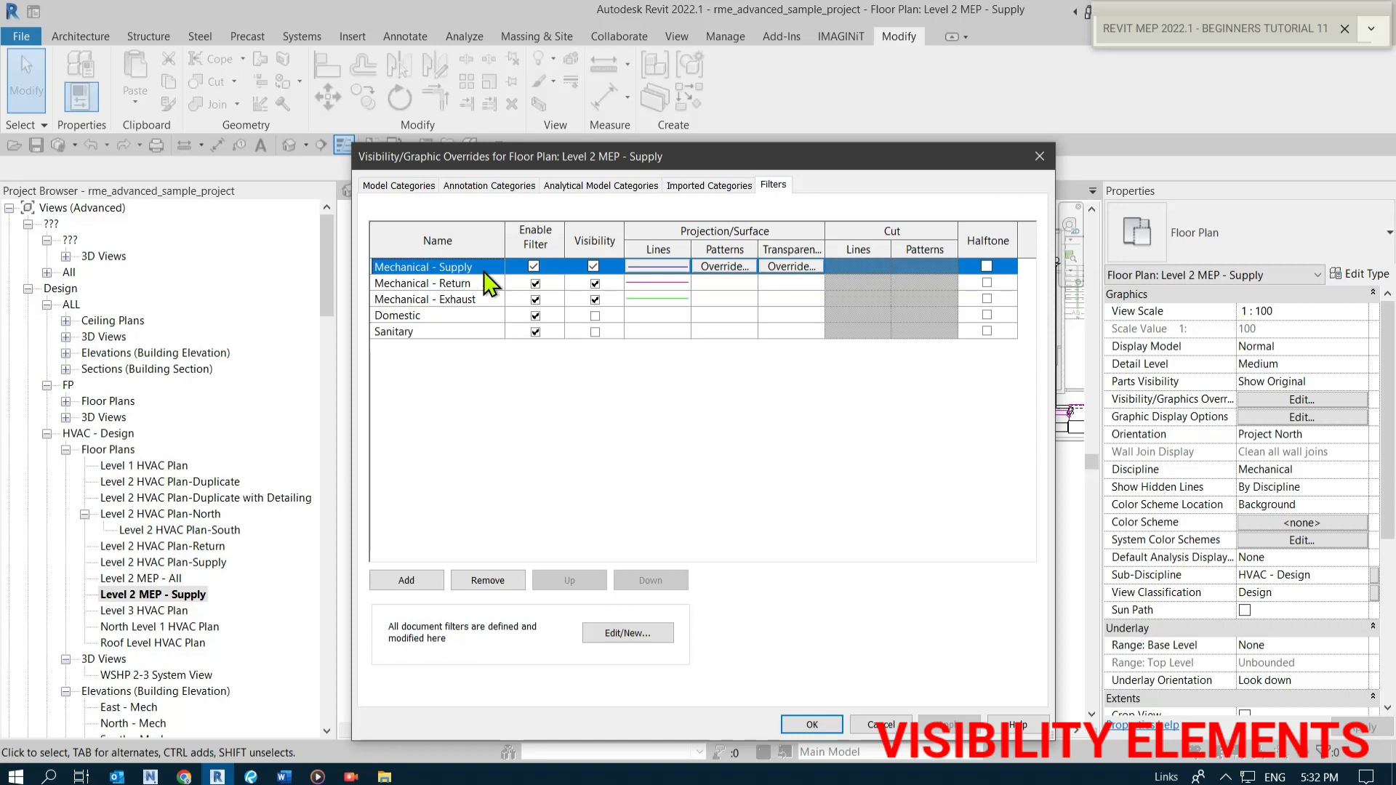
{"action": "left_click", "coordinate": [458, 284]}
{"action": "left_click", "coordinate": [459, 299]}
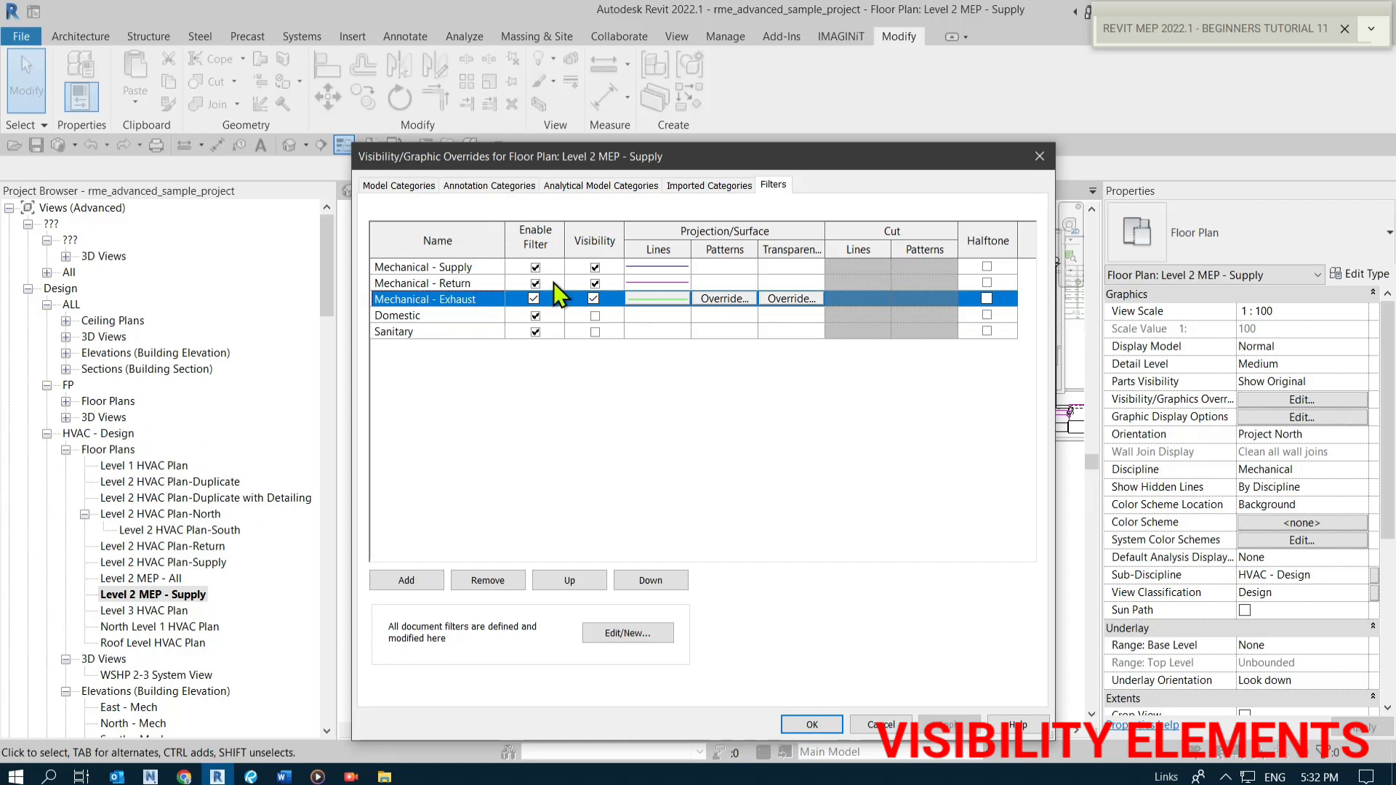
{"action": "key", "text": "ctrl"}
{"action": "key", "text": "ctrl"}
{"action": "key", "text": "ctrl"}
{"action": "left_click", "coordinate": [464, 285]}
{"action": "left_click", "coordinate": [466, 298]}
{"action": "left_click", "coordinate": [466, 289]}
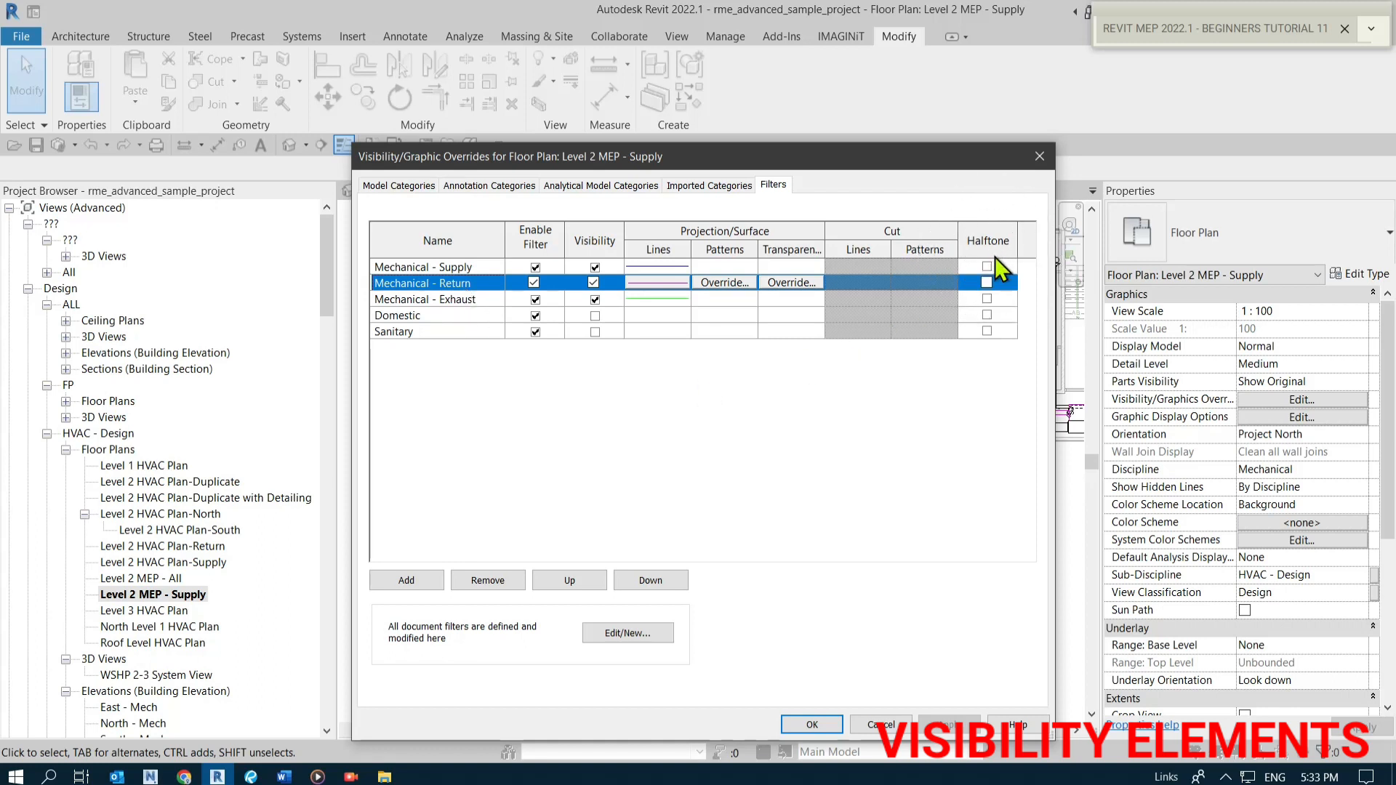
{"action": "left_click", "coordinate": [986, 283]}
{"action": "left_click", "coordinate": [987, 299]}
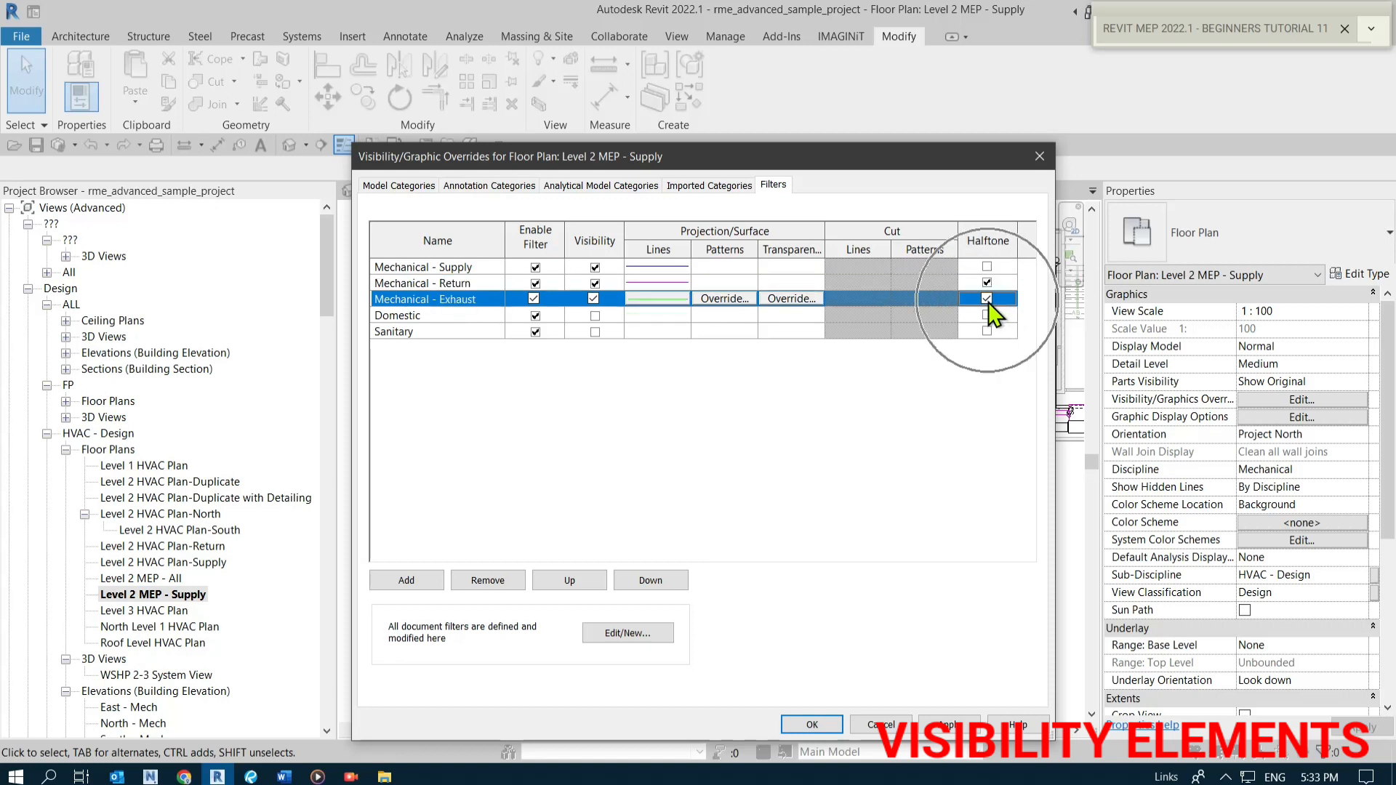
{"action": "left_click", "coordinate": [465, 285]}
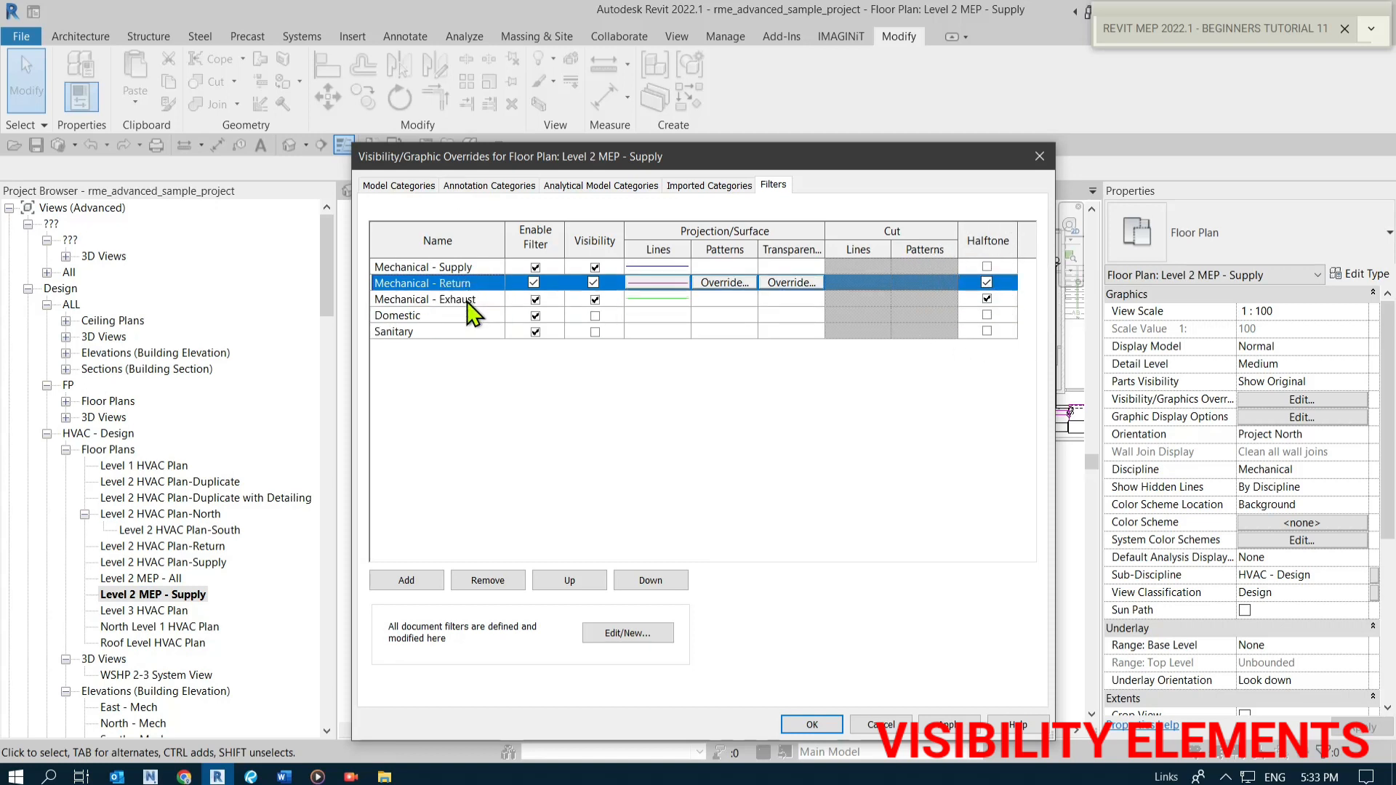
{"action": "left_click", "coordinate": [466, 300]}
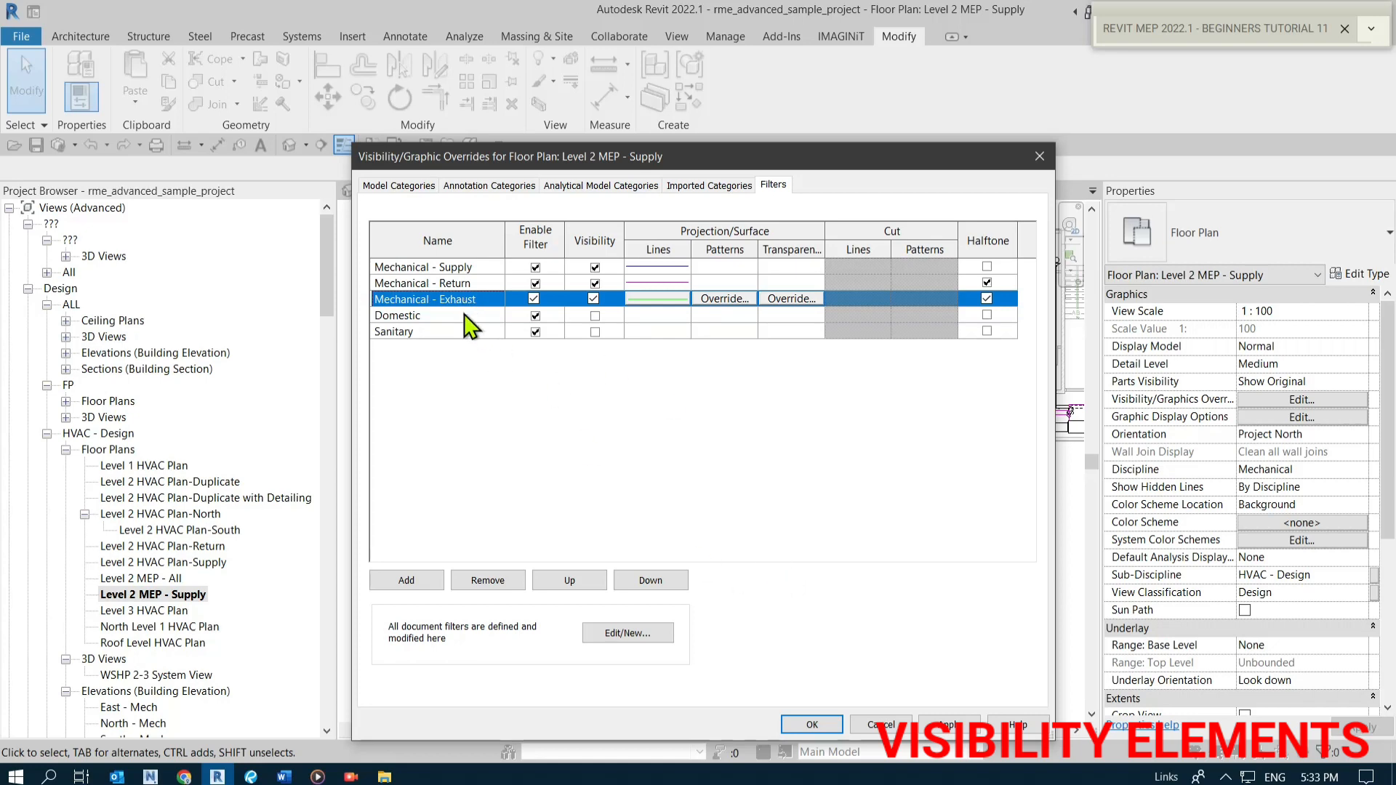
{"action": "left_click", "coordinate": [818, 727]}
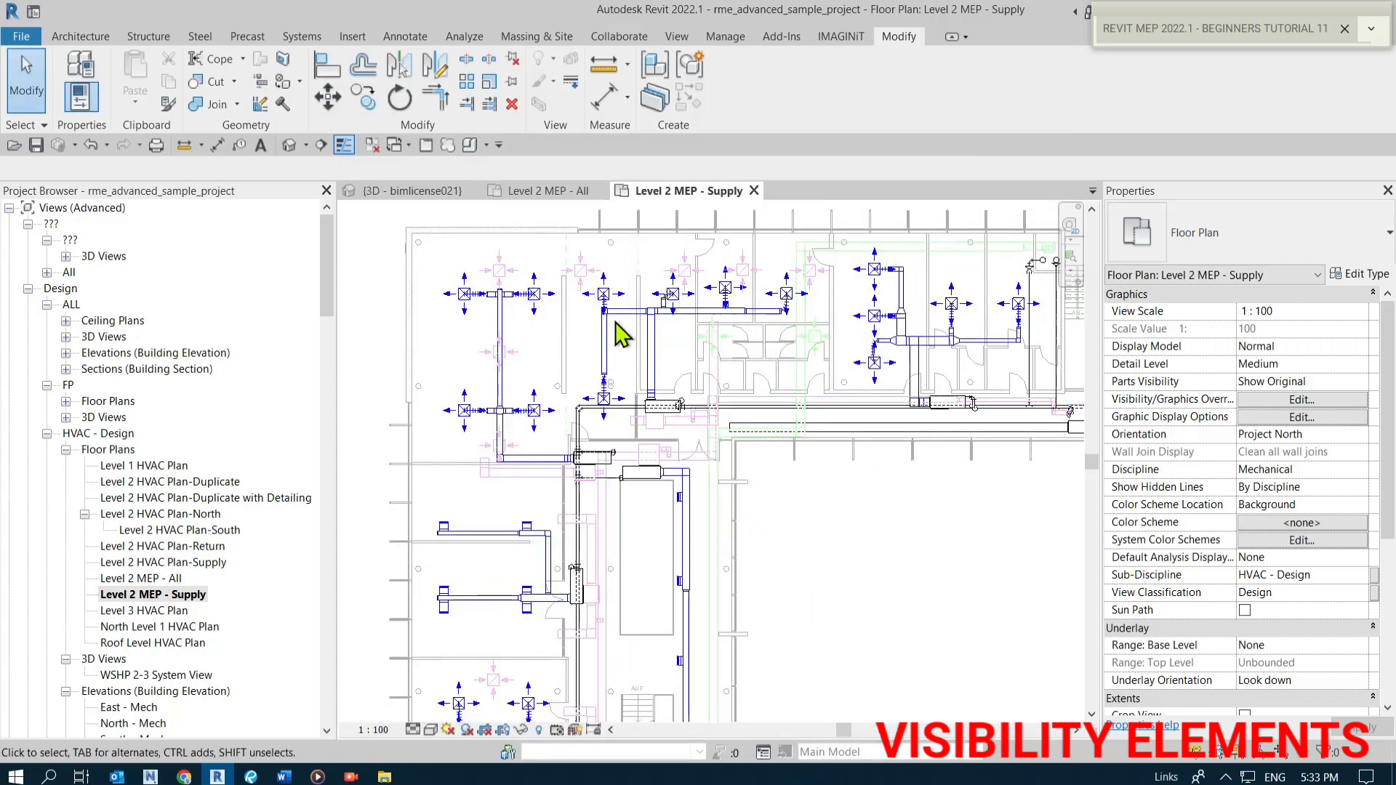
Inspect the Supply floor plan with return and exhaust systems shown in halftone.
{"action": "scroll", "coordinate": [570, 571], "scroll_direction": "up", "scroll_amount": 2}
{"action": "scroll", "coordinate": [570, 436], "scroll_direction": "up", "scroll_amount": 3}
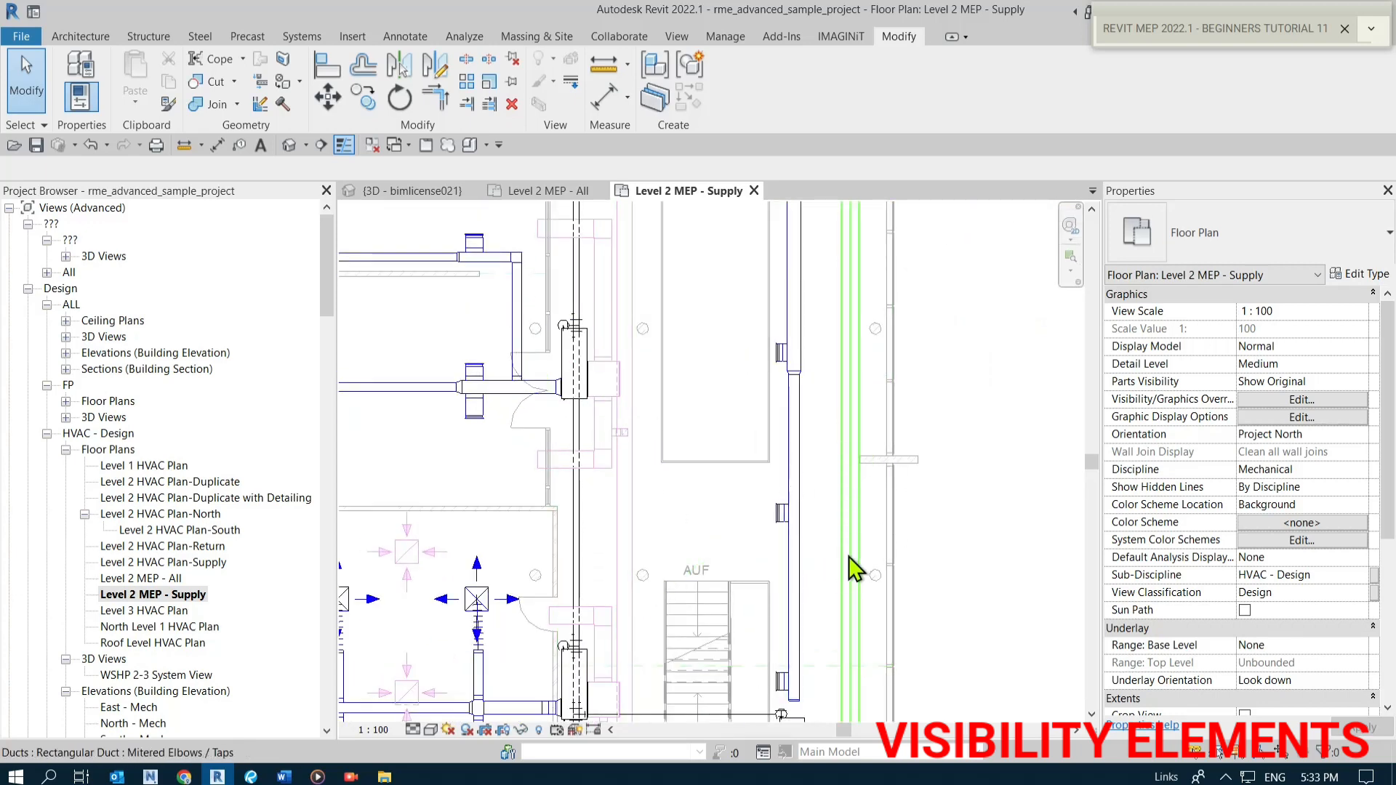
{"action": "scroll", "coordinate": [836, 567], "scroll_direction": "down", "scroll_amount": 2}
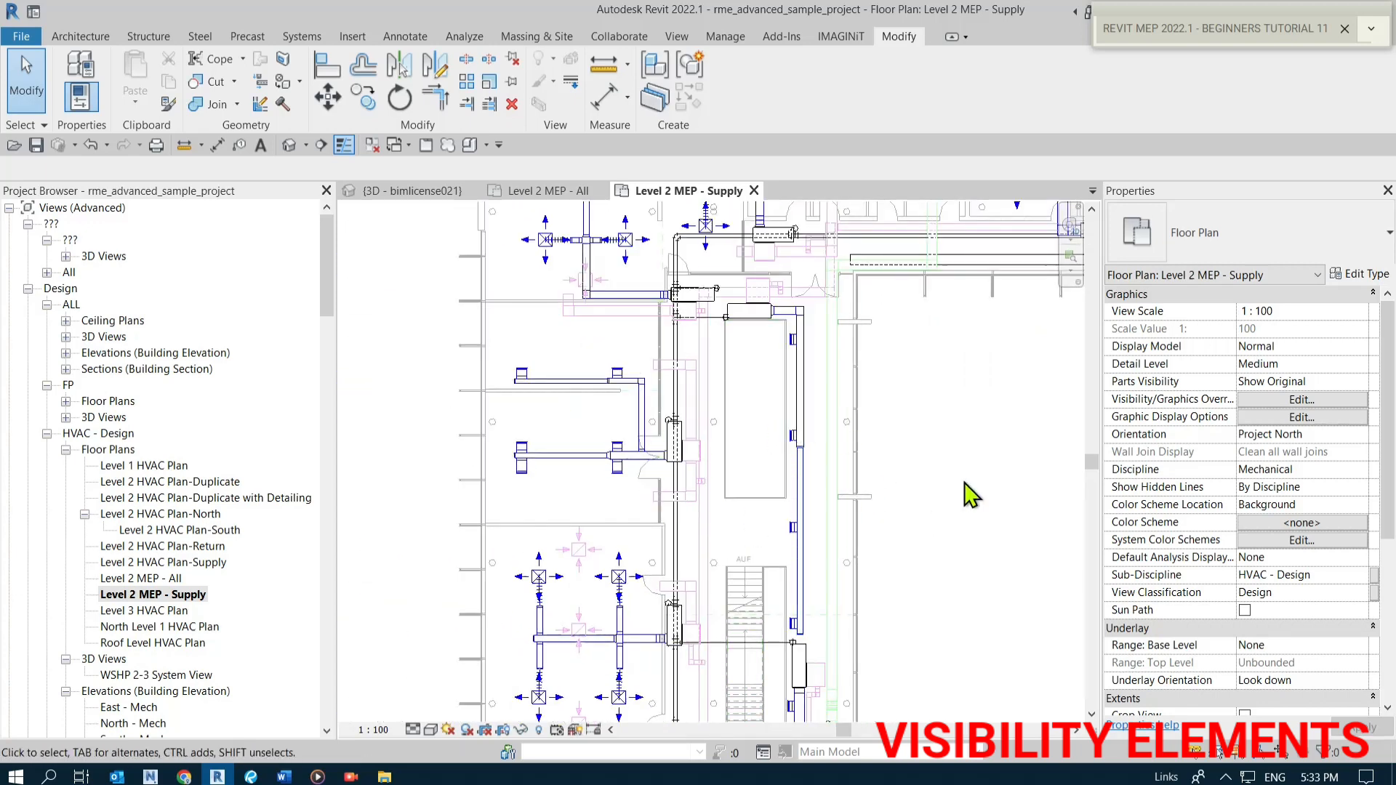
{"action": "middle_click_drag", "start_coordinate": [909, 456], "coordinate": [757, 592]}
{"action": "scroll", "coordinate": [736, 577], "scroll_direction": "down", "scroll_amount": 2}
{"action": "middle_click_drag", "start_coordinate": [878, 591], "coordinate": [860, 541]}
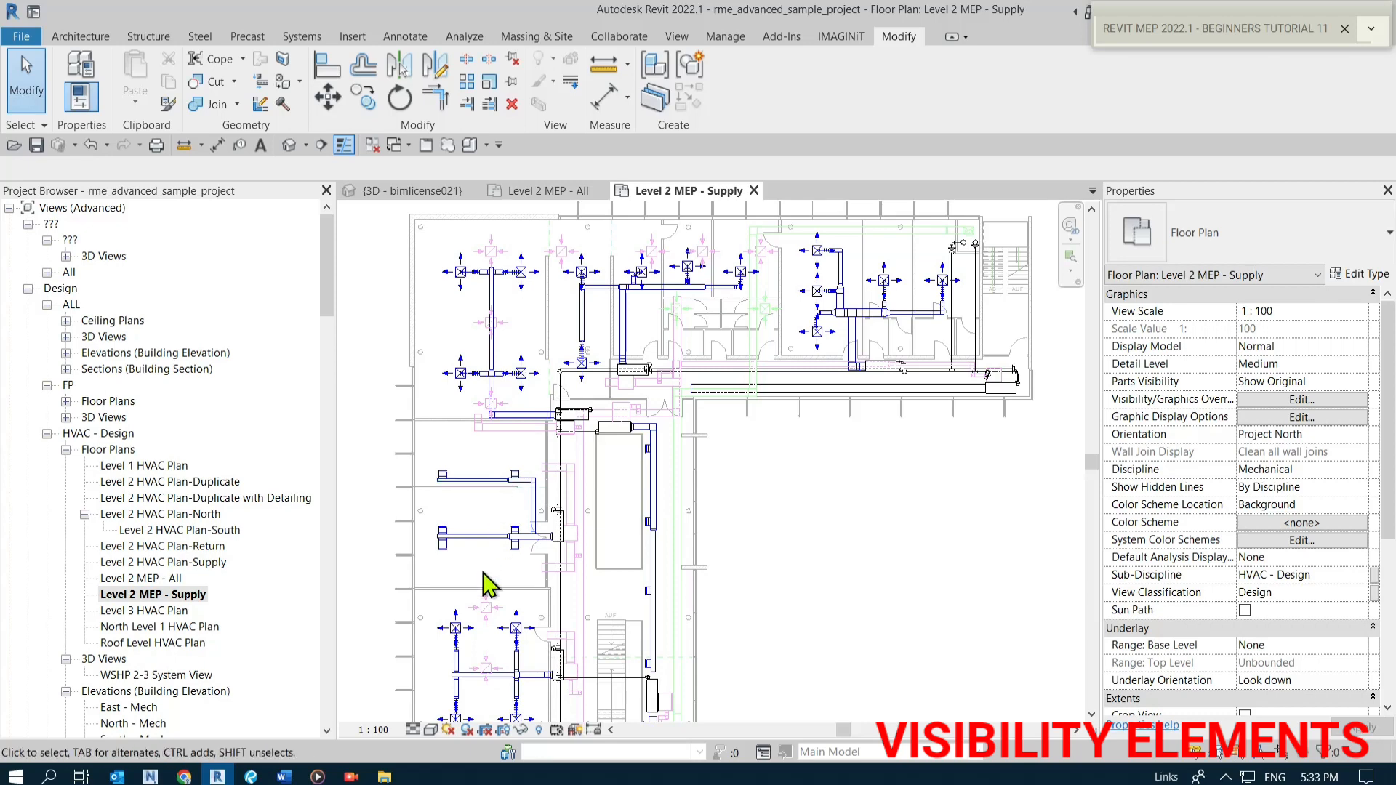
{"action": "scroll", "coordinate": [824, 521], "scroll_direction": "down", "scroll_amount": 3}
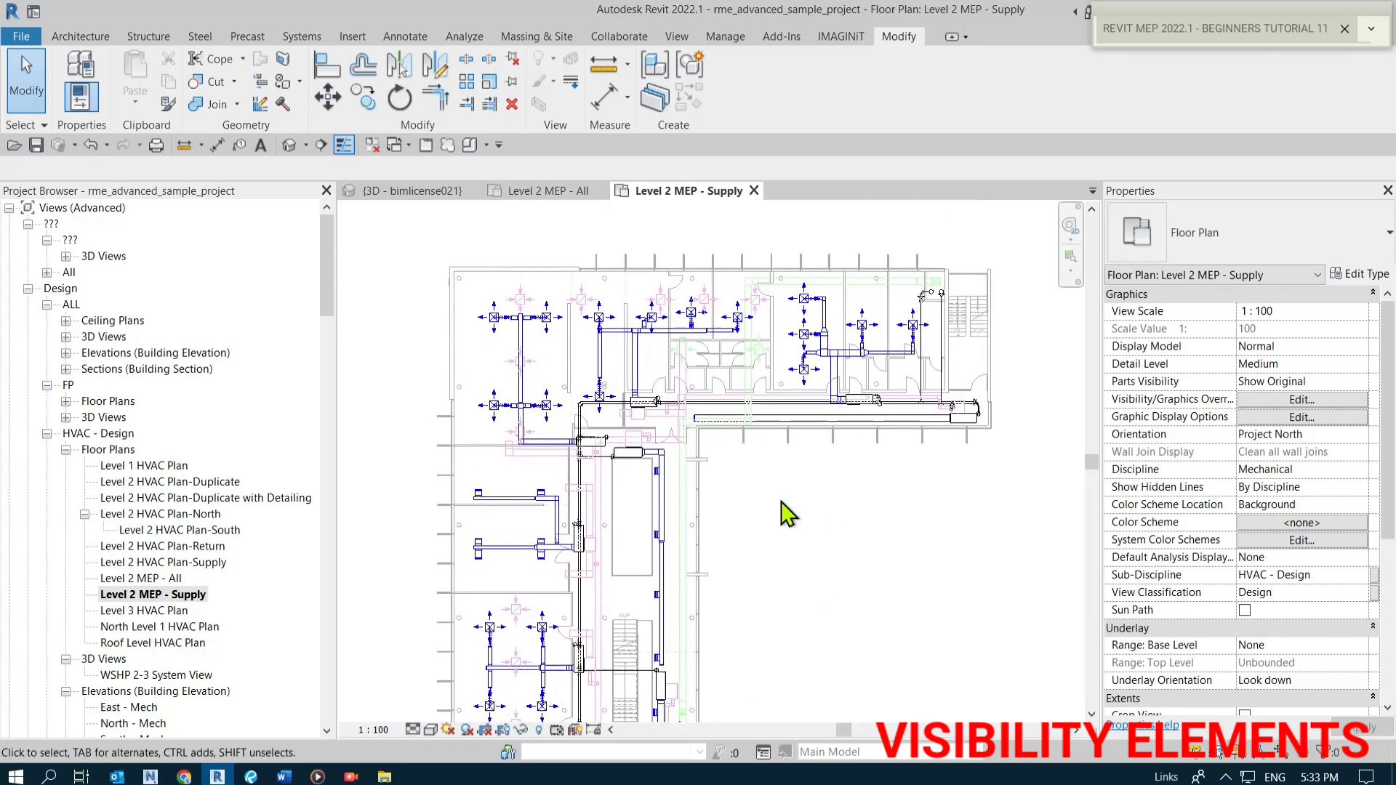
{"action": "scroll", "coordinate": [789, 514], "scroll_direction": "up", "scroll_amount": 2}
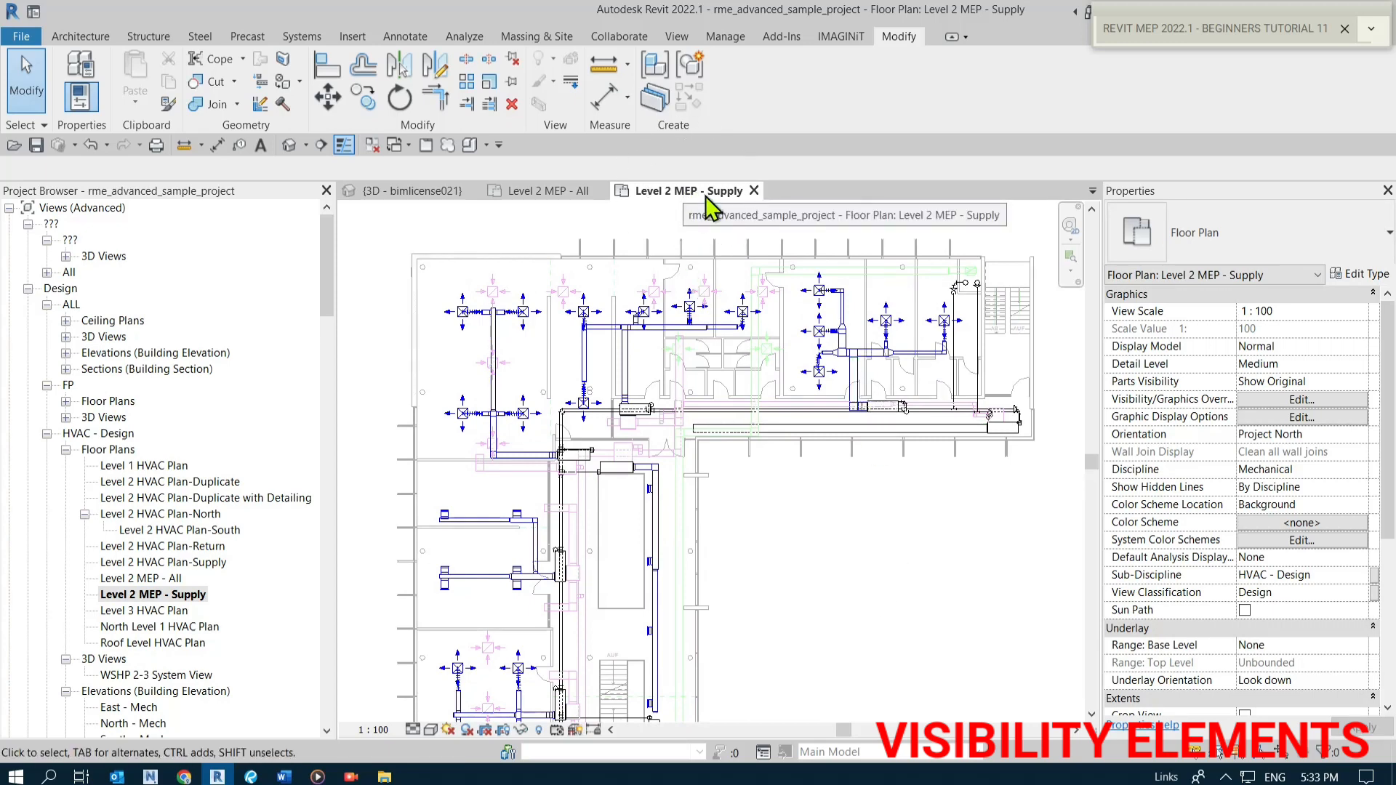
Review the whole Level 2 MEP - Supply plan and its view properties down to the View Template.
{"action": "left_click", "coordinate": [179, 594]}
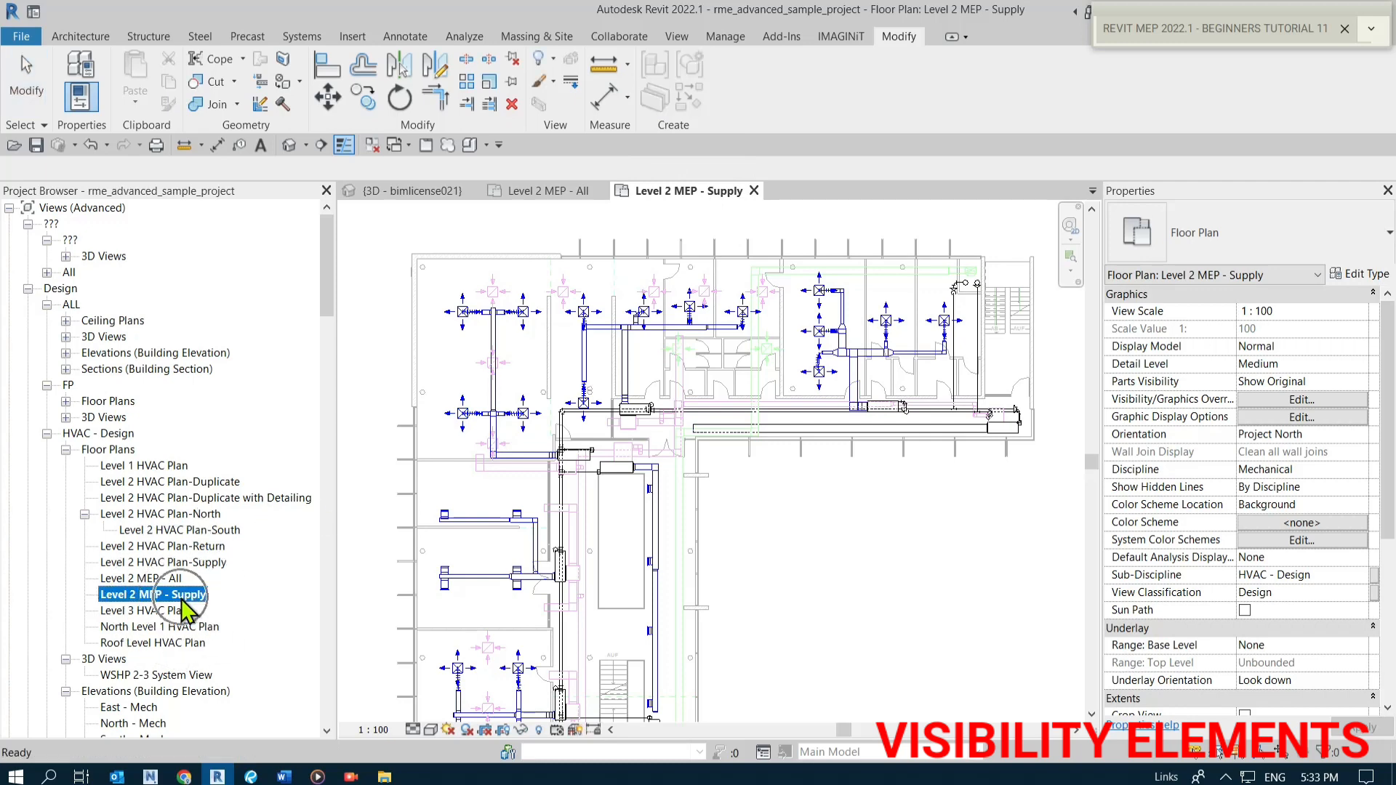
{"action": "scroll", "coordinate": [908, 549], "scroll_direction": "down", "scroll_amount": 3}
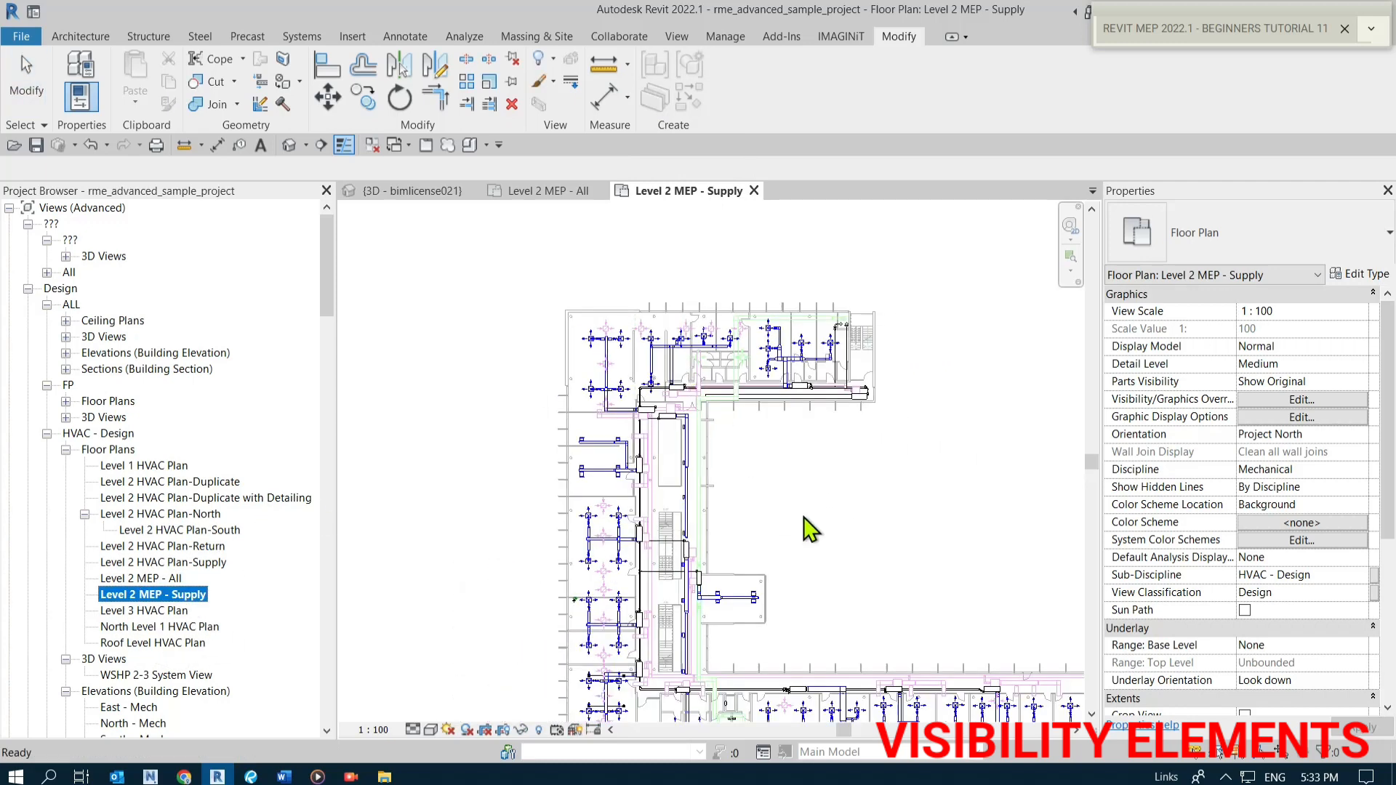
{"action": "left_click", "coordinate": [783, 497]}
{"action": "key", "text": "z"}
{"action": "key", "text": "e"}
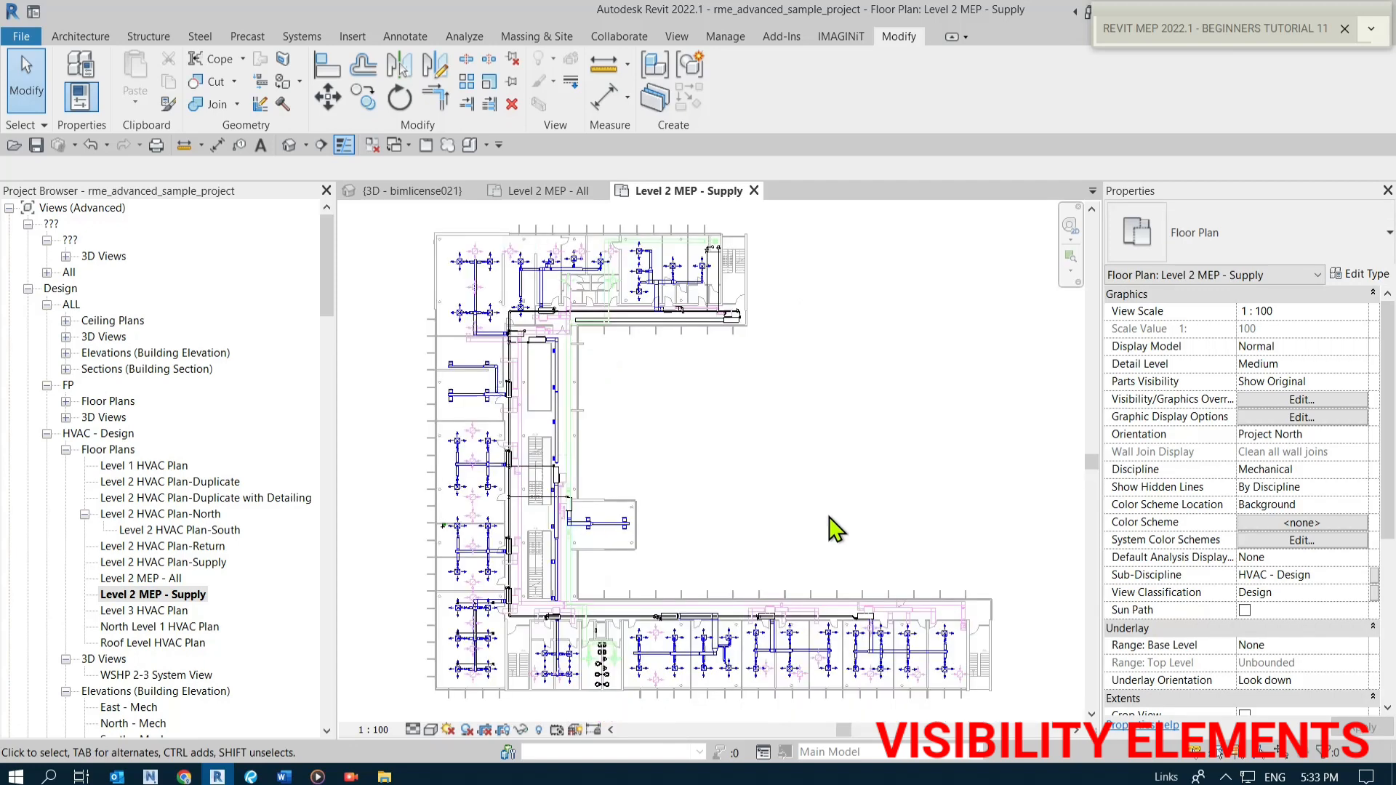
{"action": "left_click", "coordinate": [647, 390]}
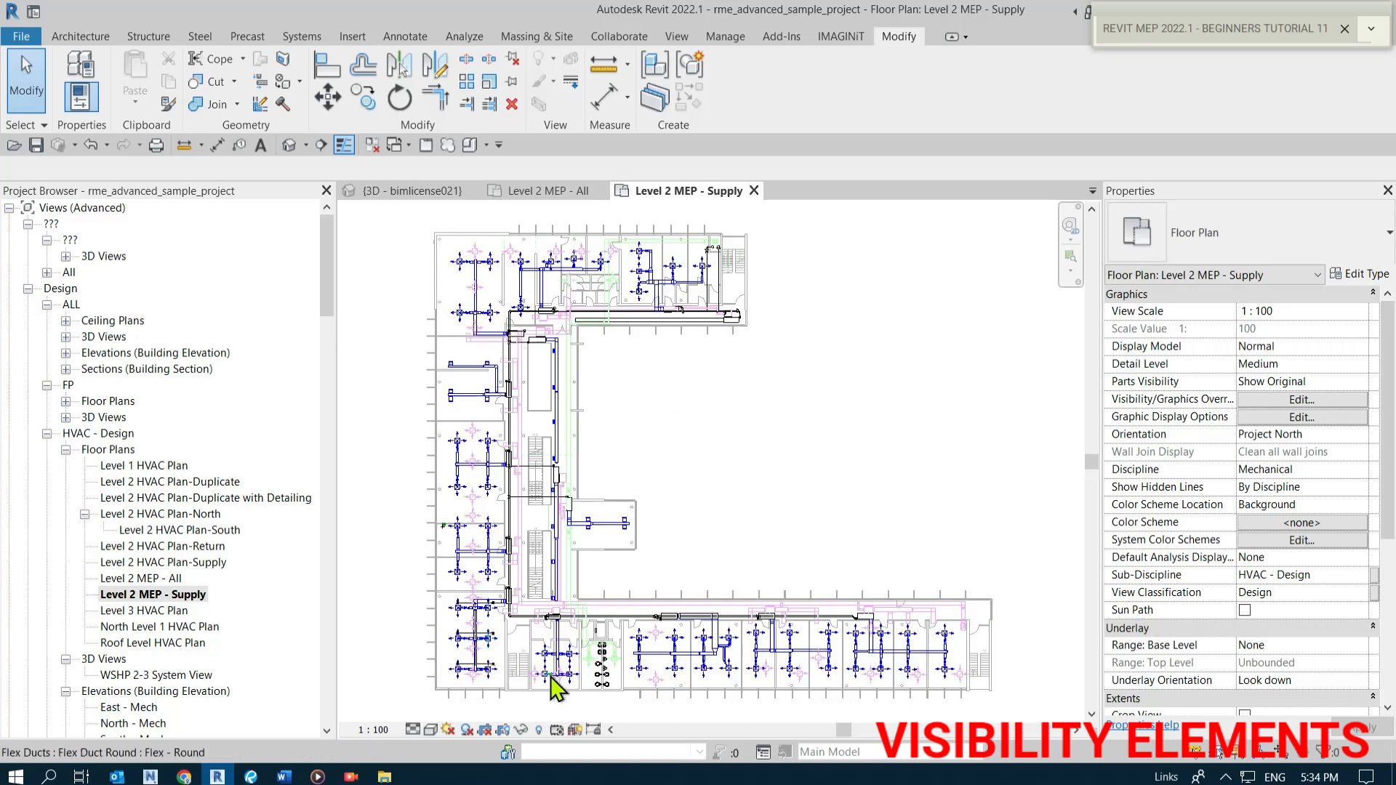
{"action": "left_click", "coordinate": [605, 294]}
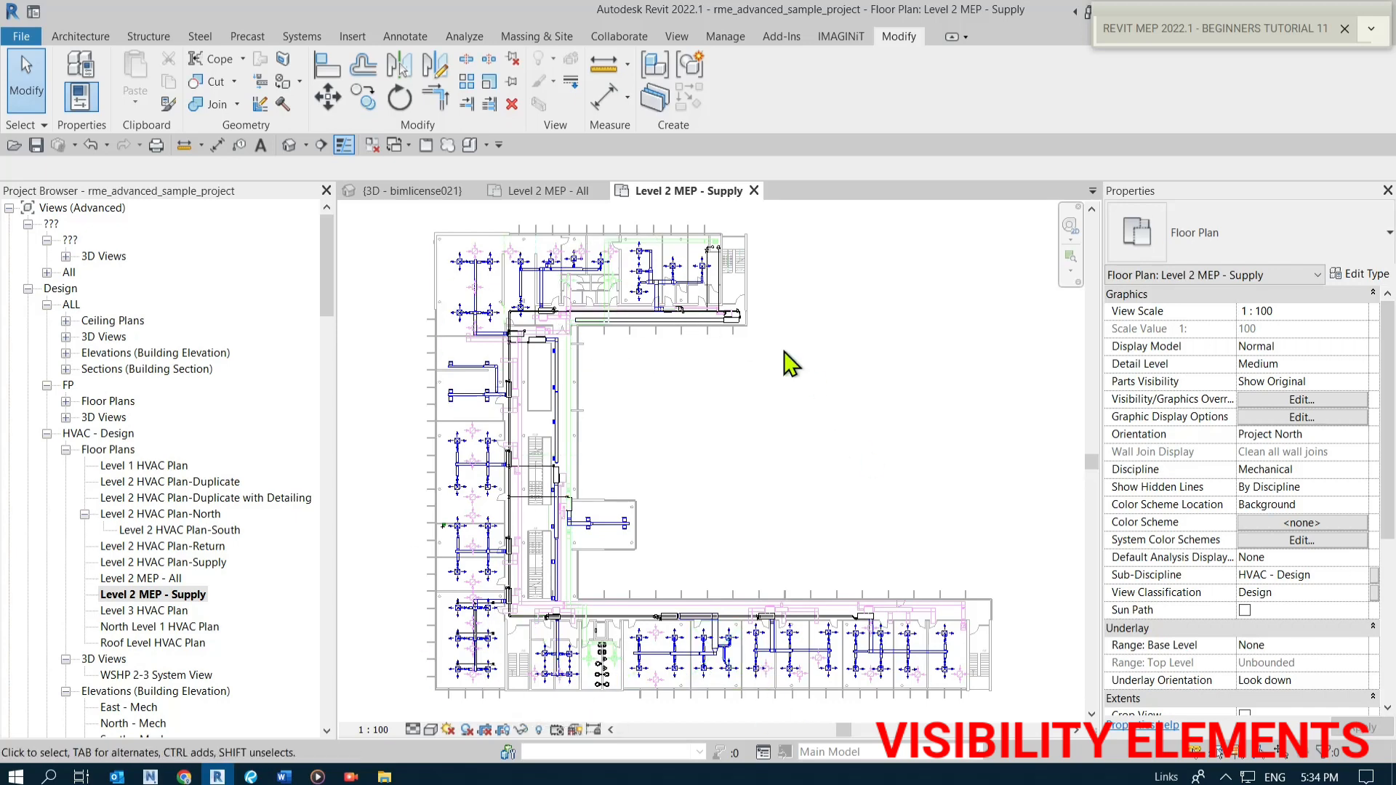
{"action": "left_click", "coordinate": [705, 438]}
{"action": "scroll", "coordinate": [1263, 547], "scroll_direction": "down", "scroll_amount": 2}
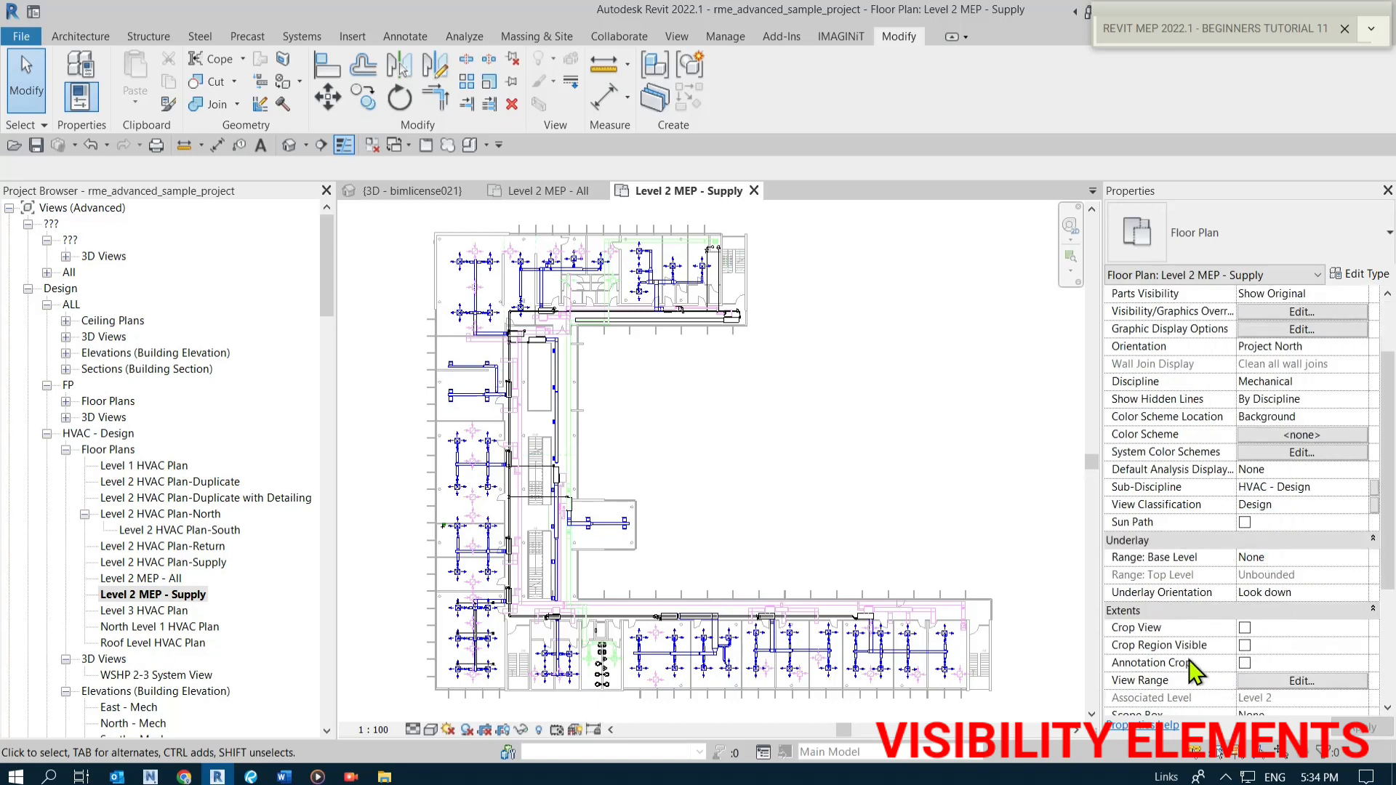
{"action": "scroll", "coordinate": [1191, 663], "scroll_direction": "down", "scroll_amount": 5}
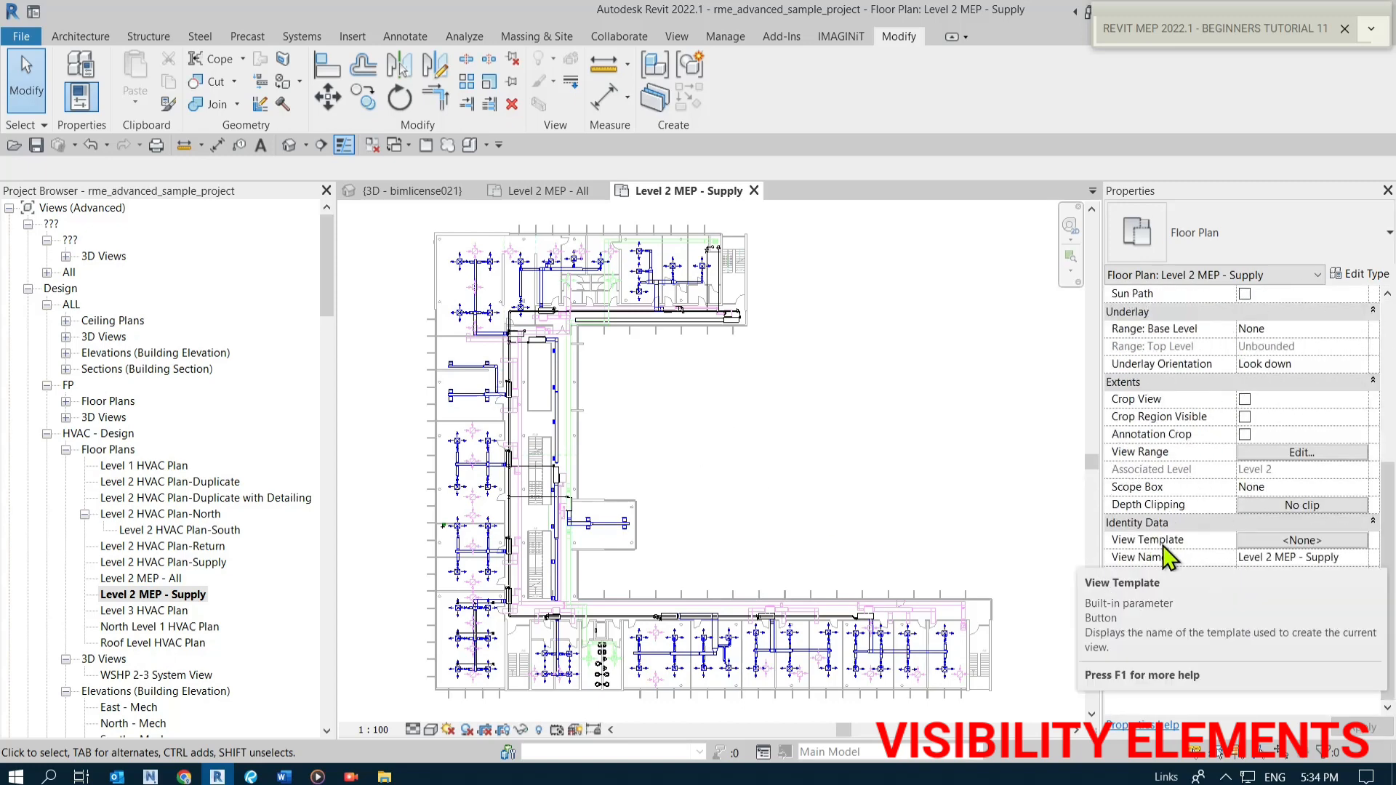
Create a new view template named MEP SUPPLY from the Level 2 MEP - Supply floor plan view.
{"action": "left_click", "coordinate": [163, 599]}
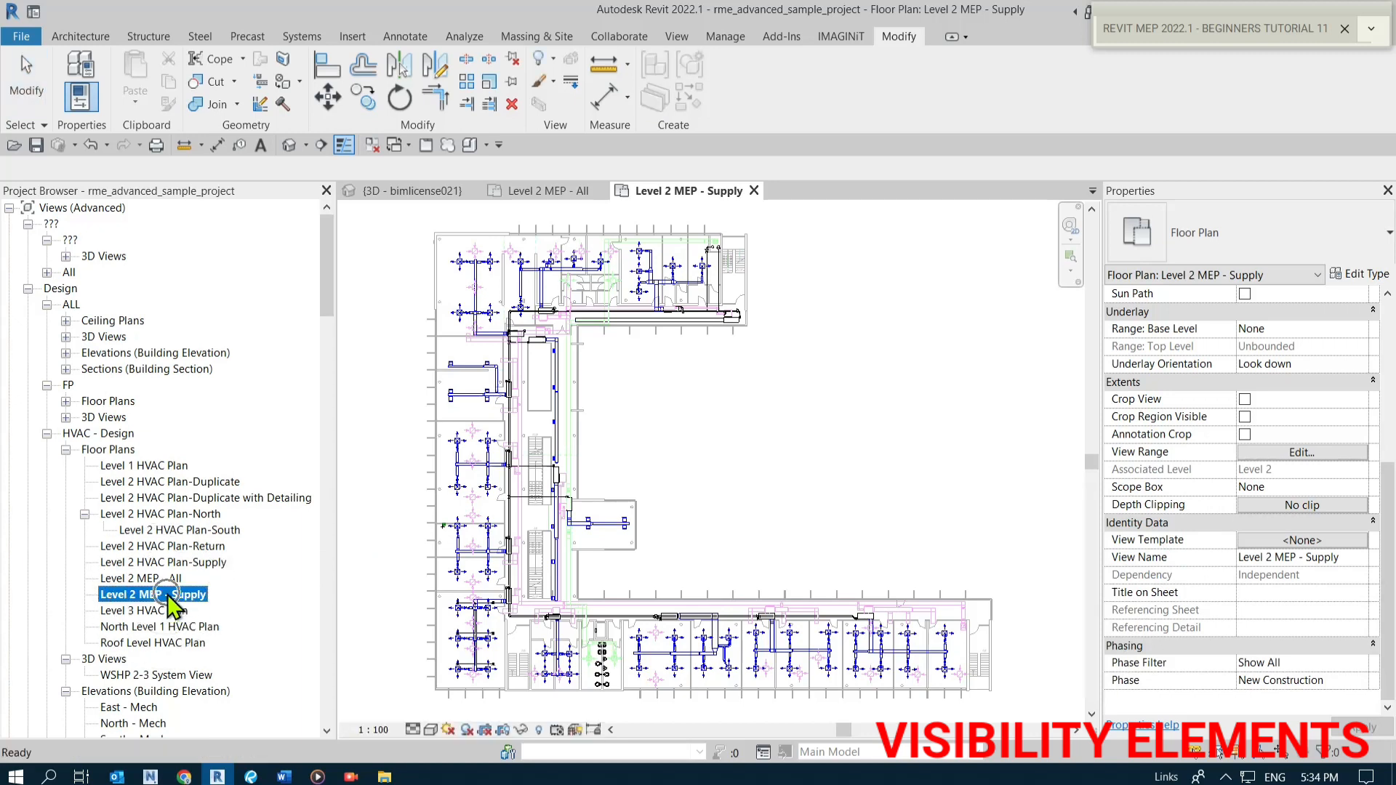
{"action": "left_click", "coordinate": [64, 208]}
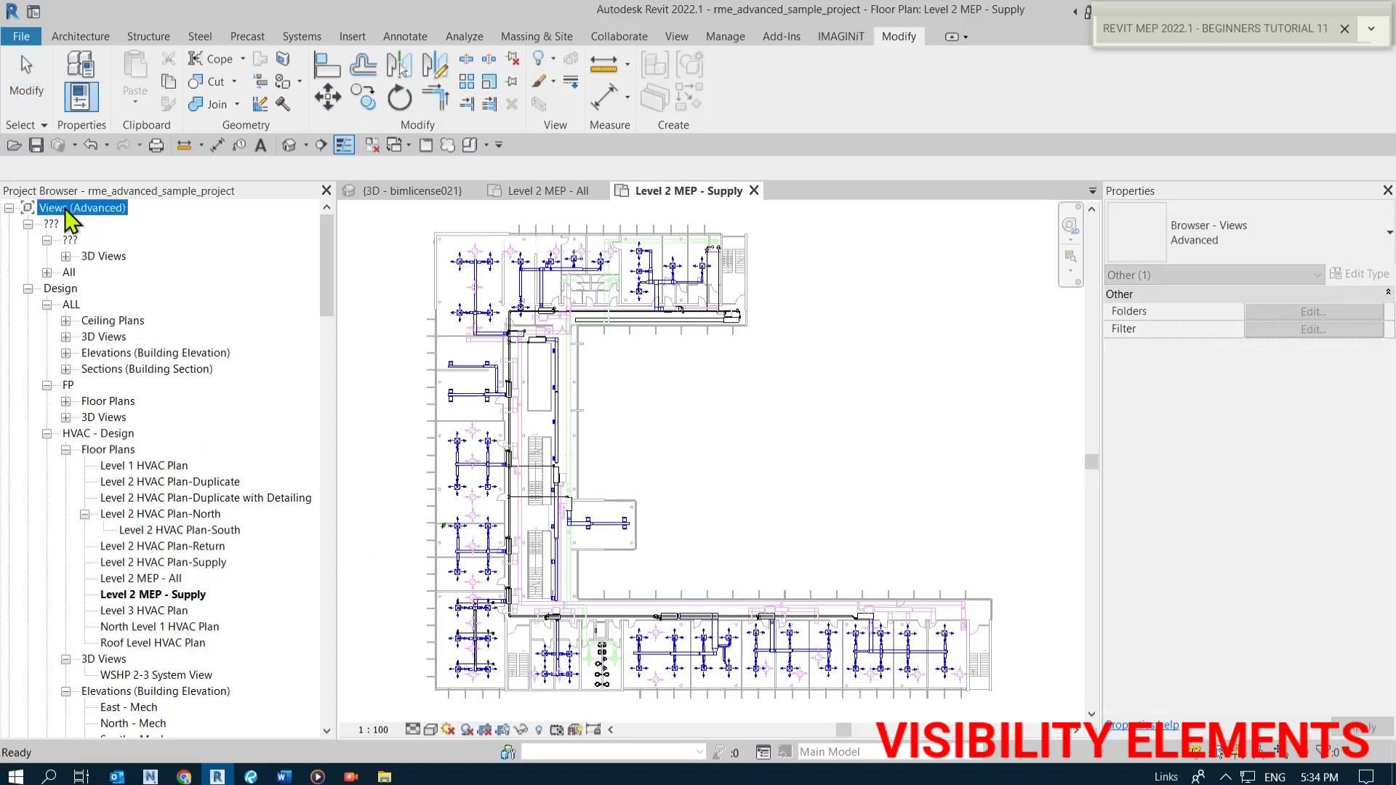
{"action": "left_click", "coordinate": [163, 596]}
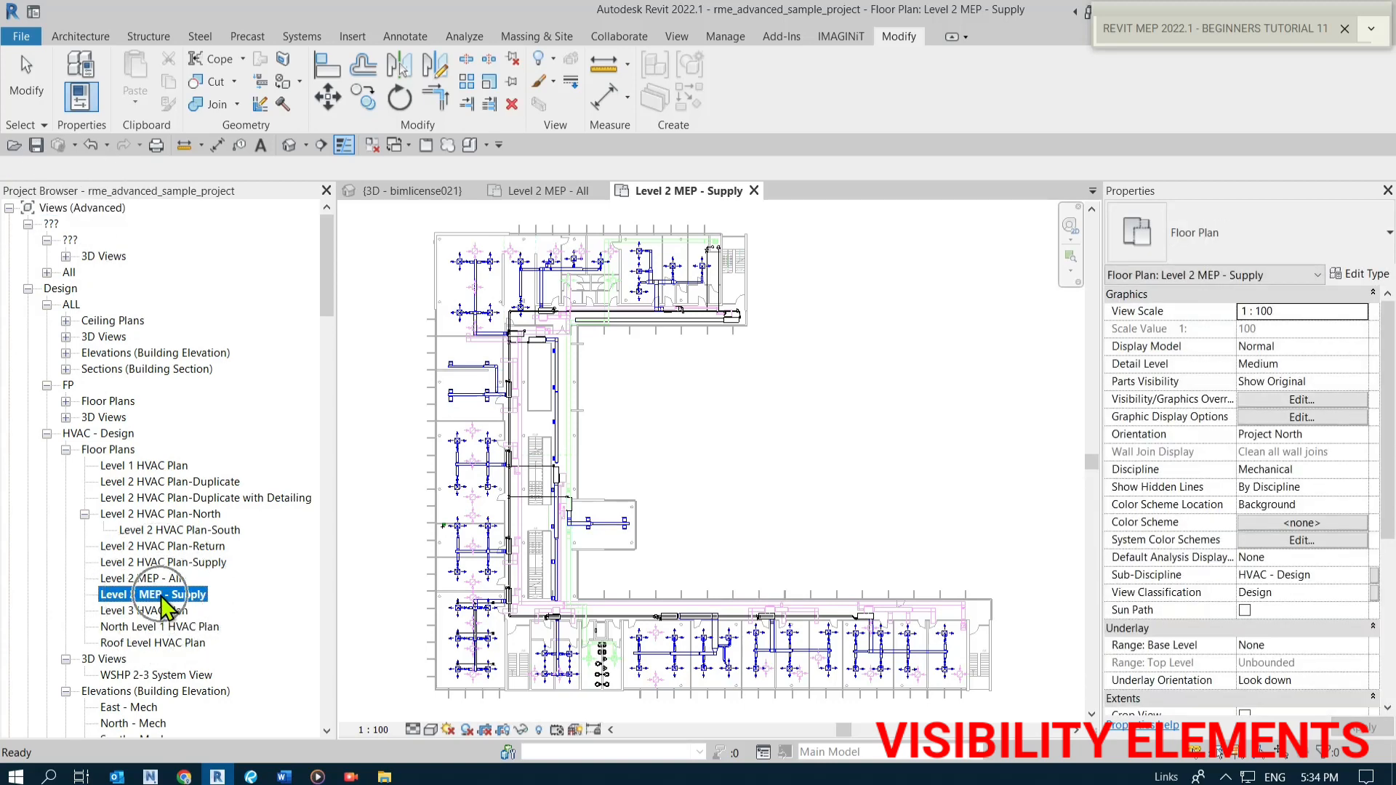
{"action": "right_click", "coordinate": [163, 596]}
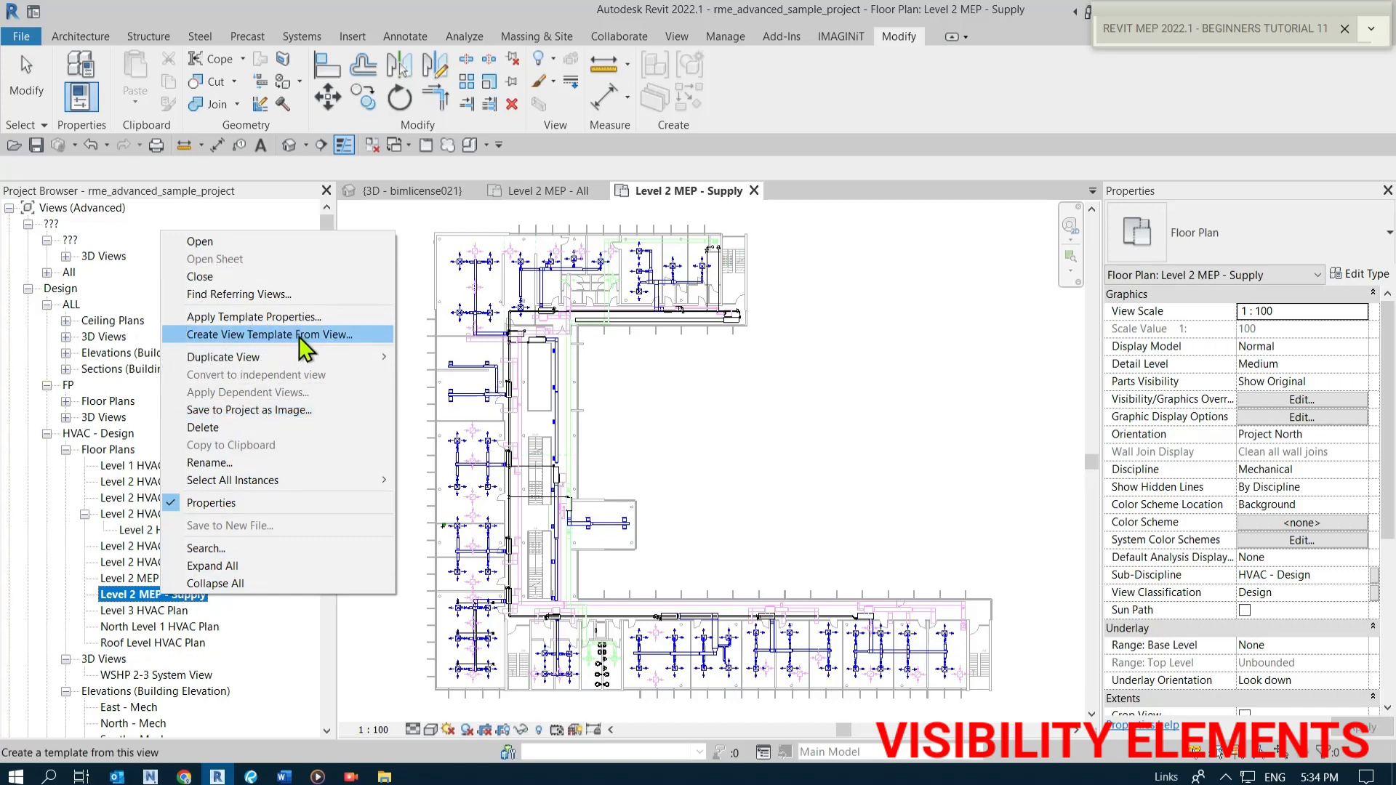
{"action": "left_click", "coordinate": [339, 339]}
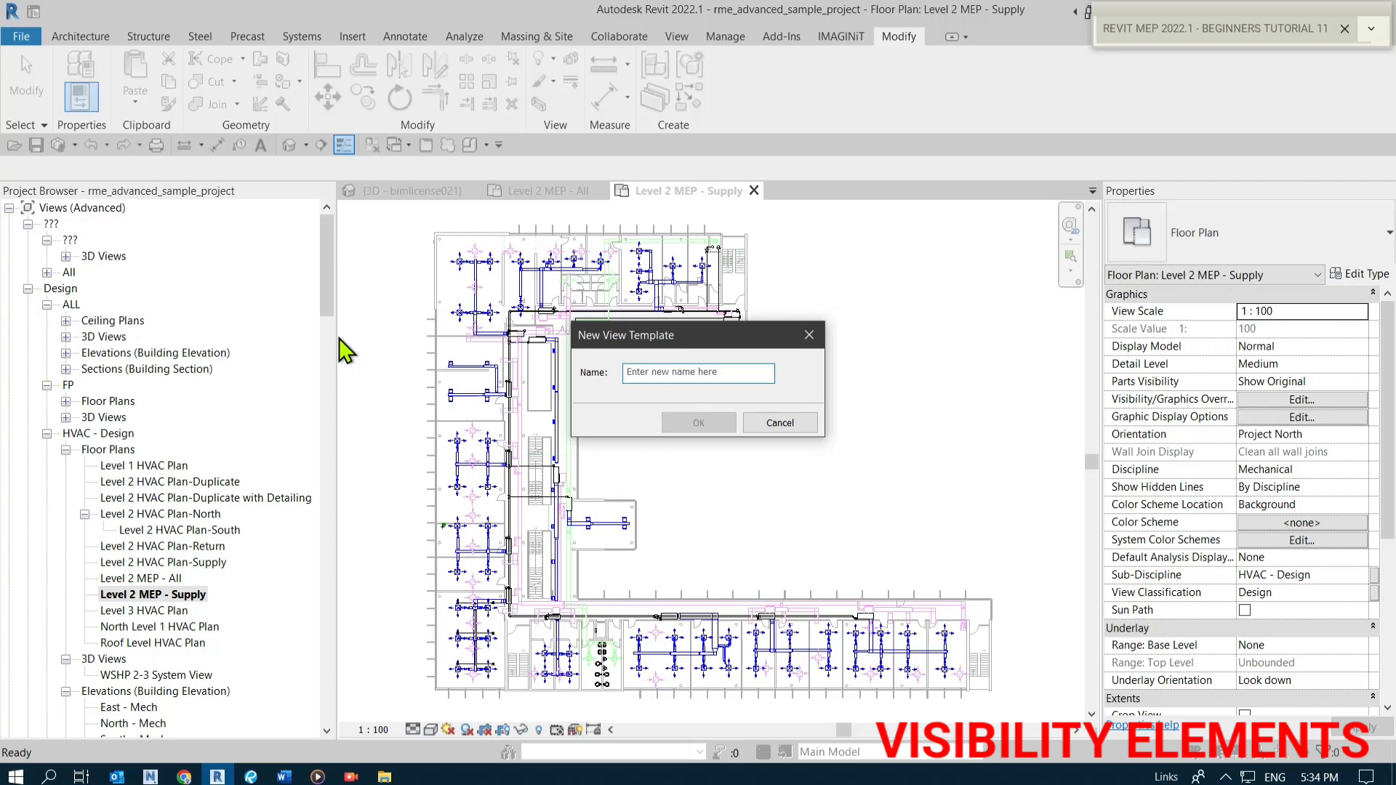
{"action": "type", "text": "MEP SUPPLY"}
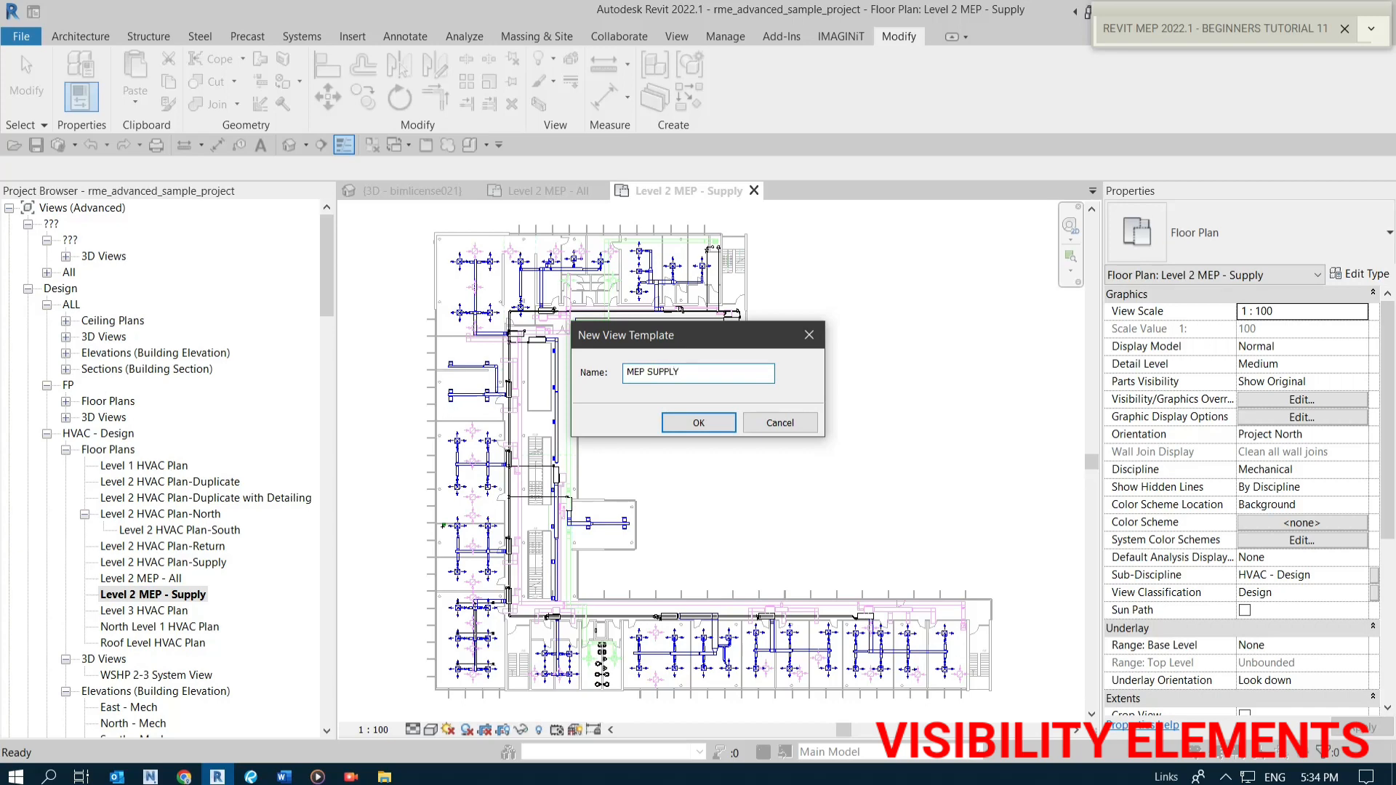
{"action": "key", "text": "Return"}
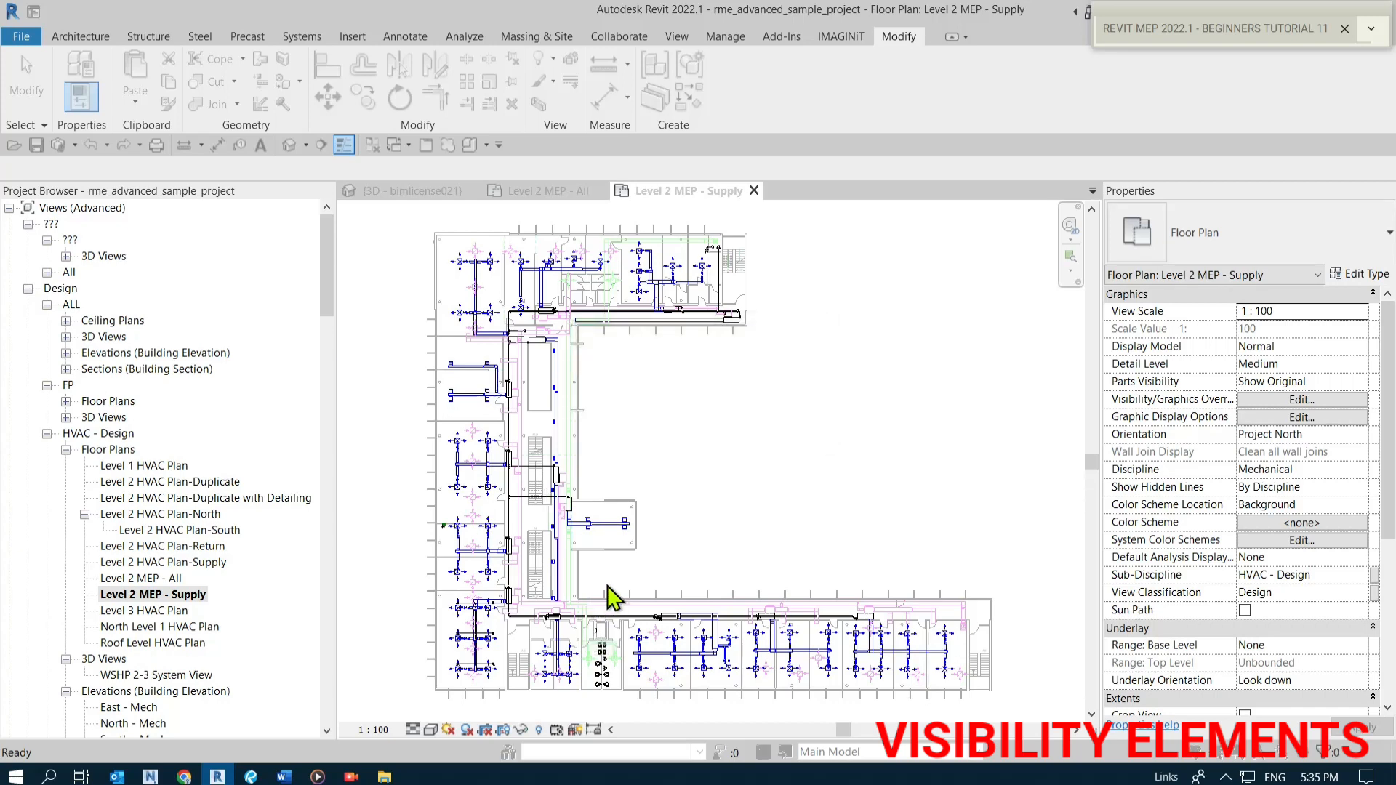
Review the MEP SUPPLY template's Visibility/Graphic Overrides across model, annotation, imported categories and filters, then close the template dialogs.
{"action": "left_click_drag", "start_coordinate": [318, 233], "coordinate": [710, 206]}
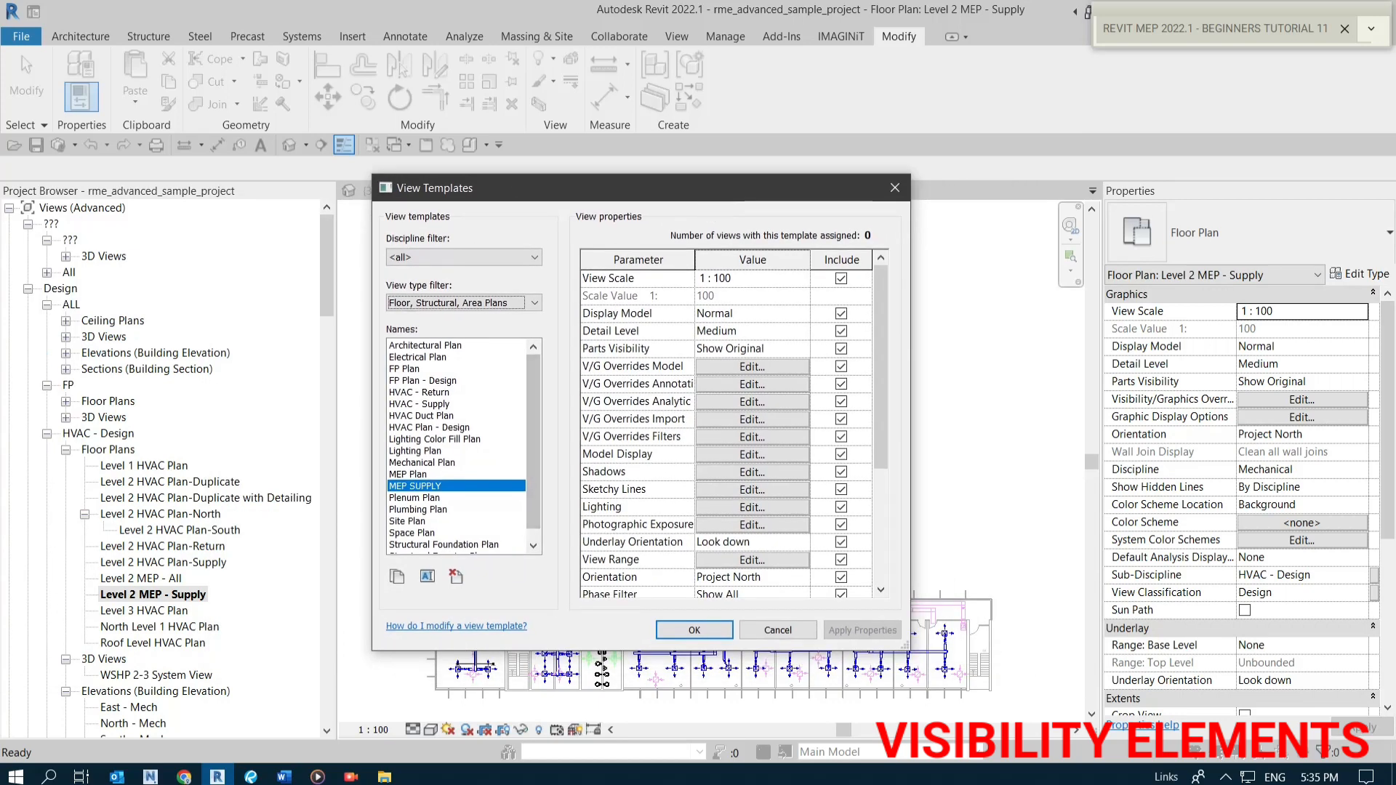
{"action": "key", "text": "ctrl"}
{"action": "key", "text": "ctrl"}
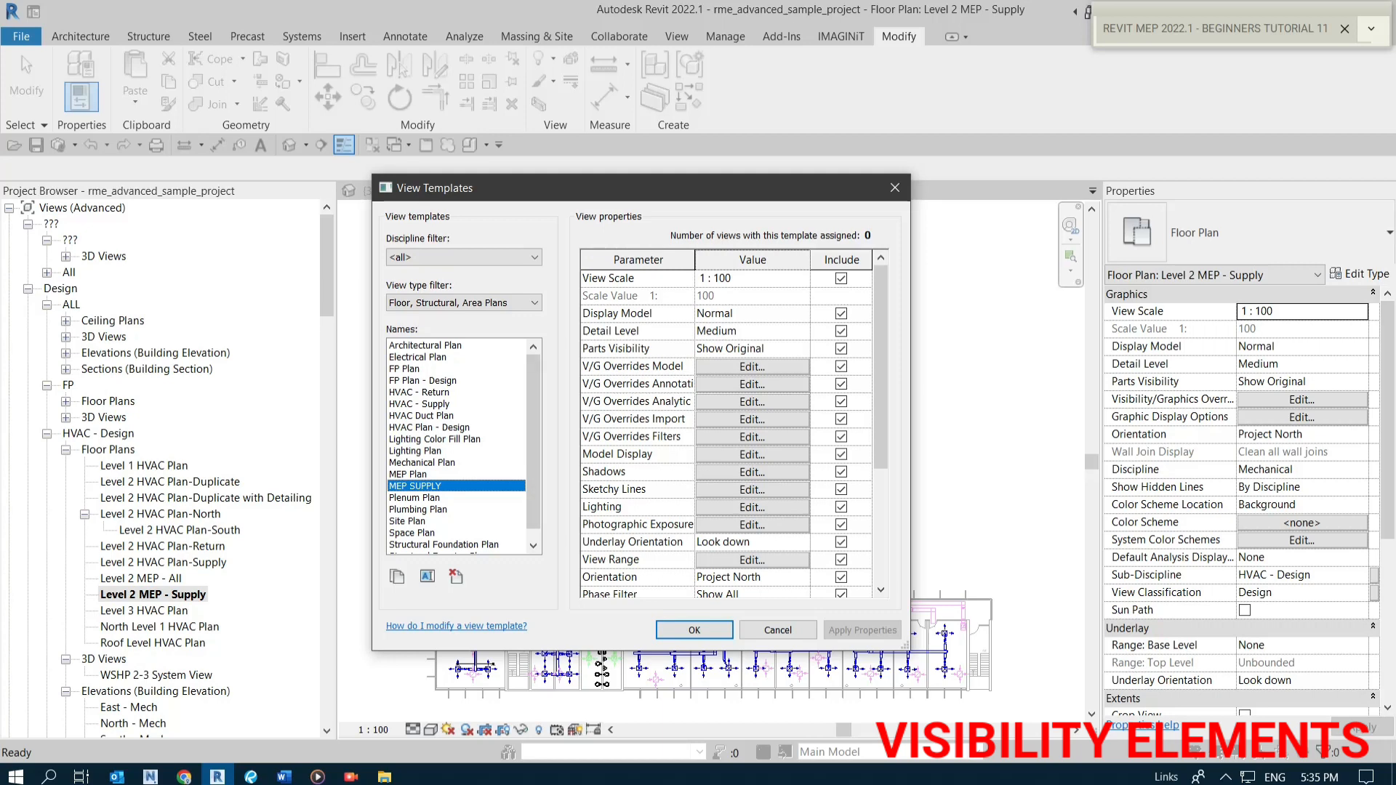
{"action": "left_click_drag", "start_coordinate": [688, 199], "coordinate": [689, 212]}
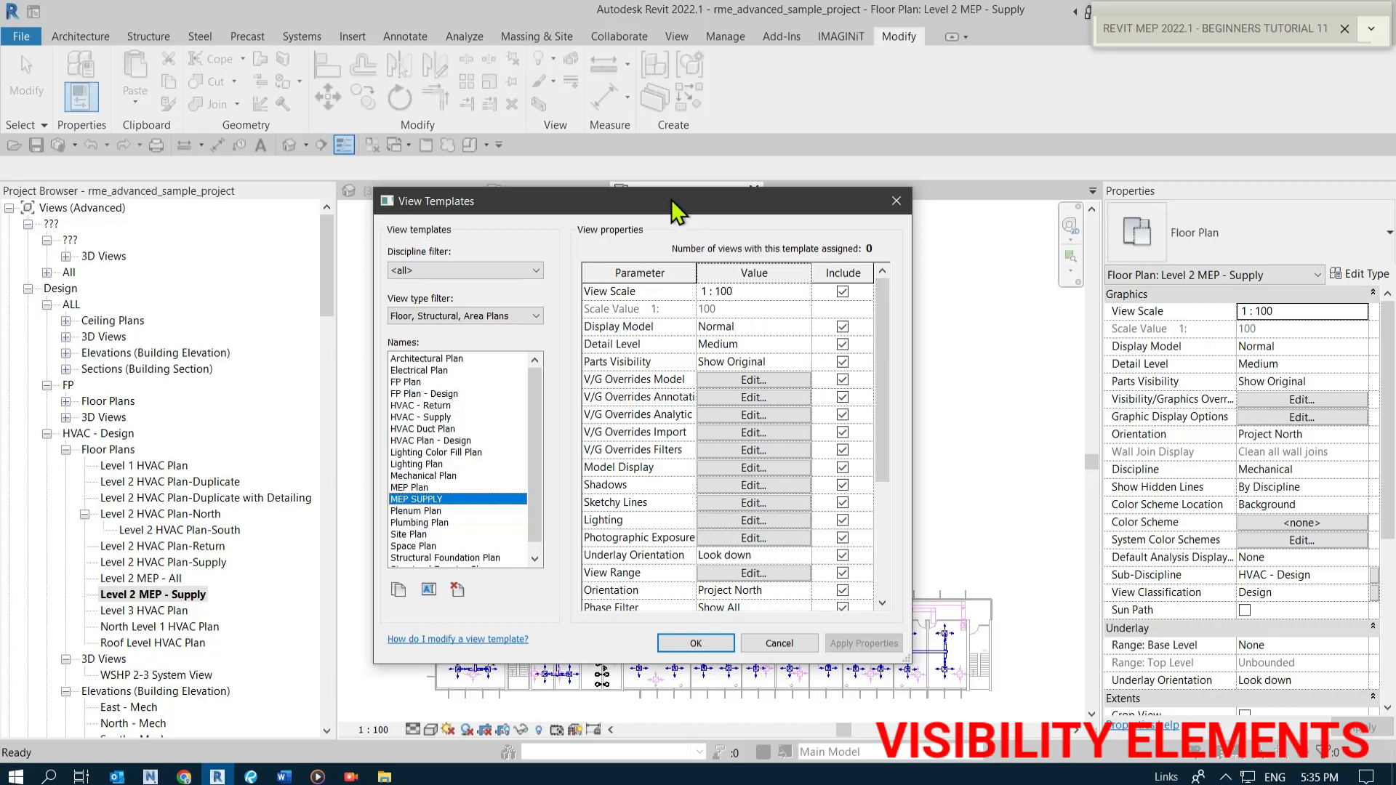
{"action": "left_click_drag", "start_coordinate": [672, 205], "coordinate": [703, 211]}
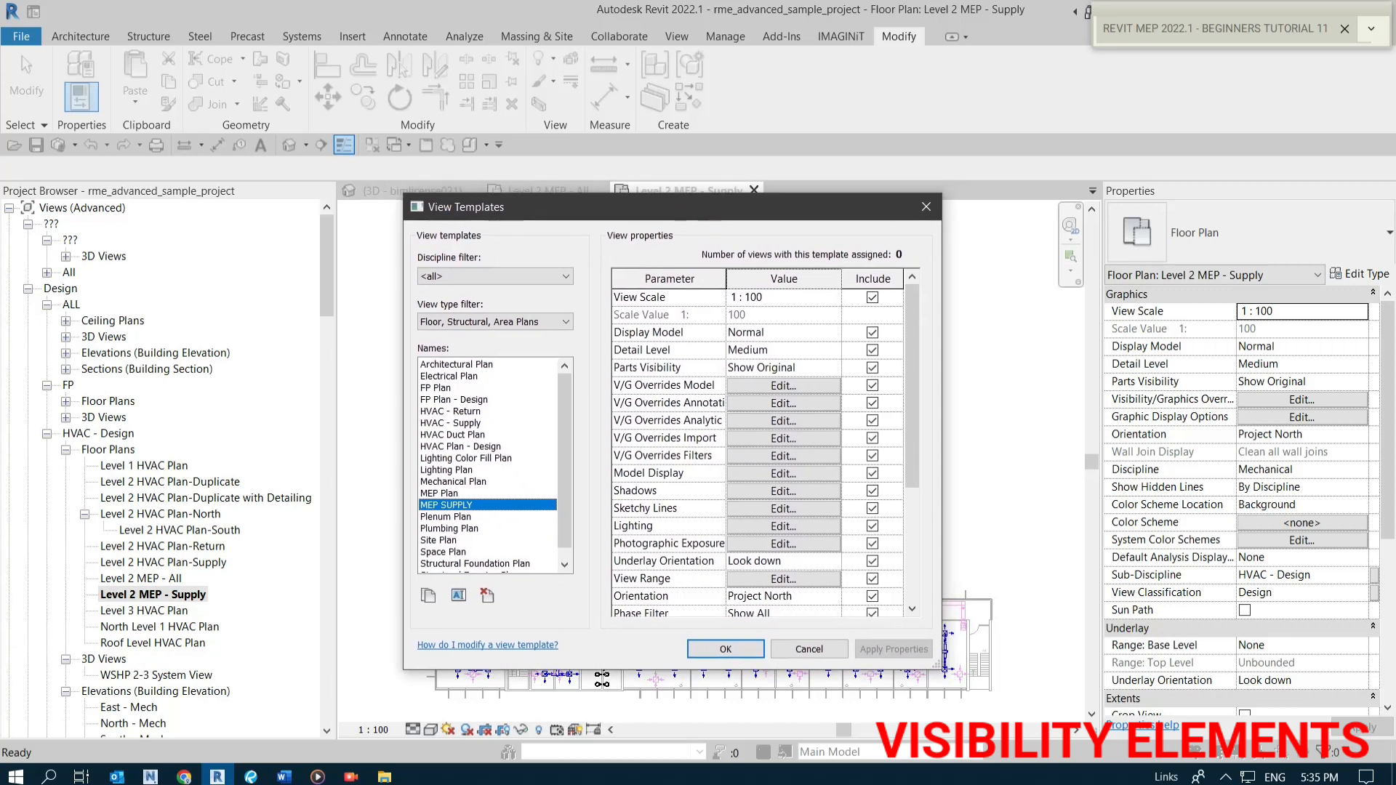
{"action": "left_click", "coordinate": [784, 403]}
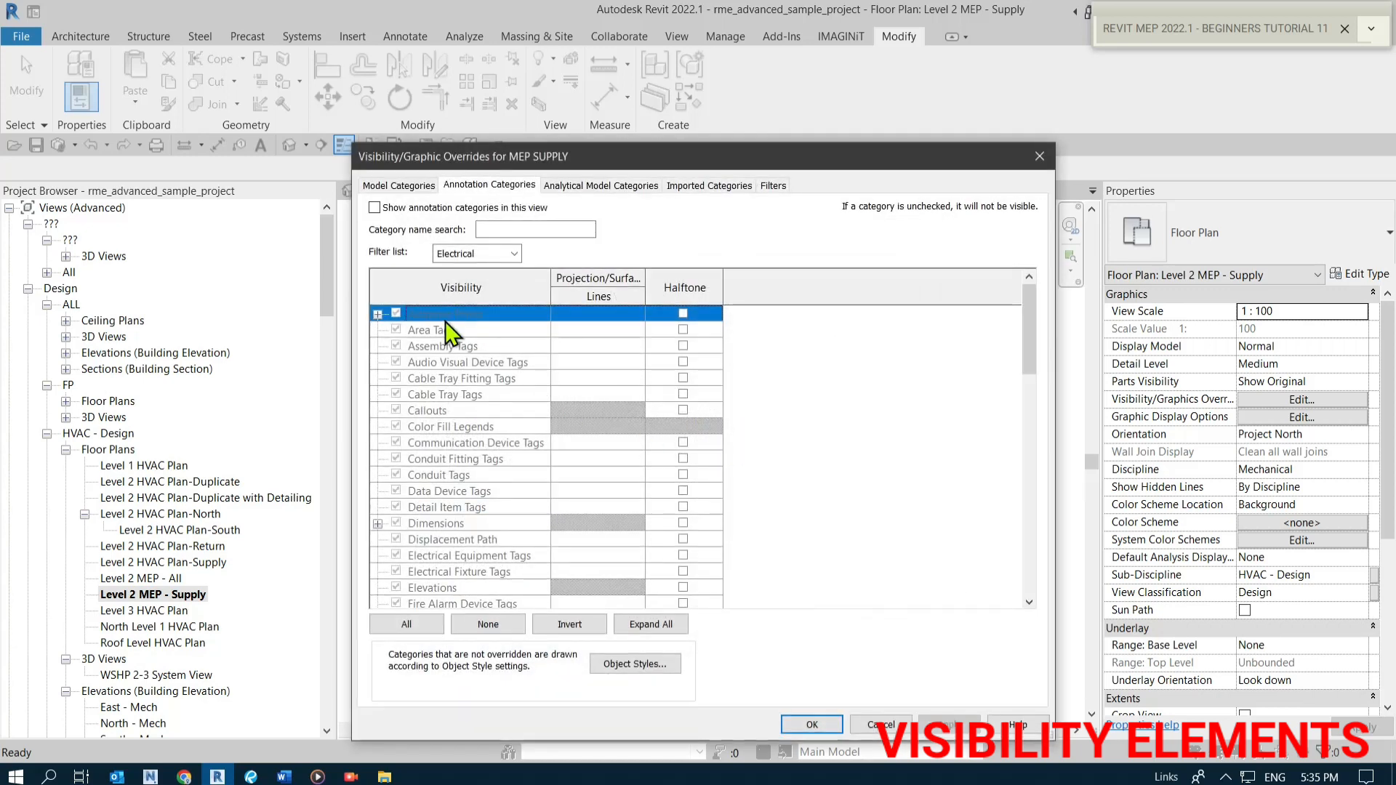
{"action": "left_click", "coordinate": [400, 184]}
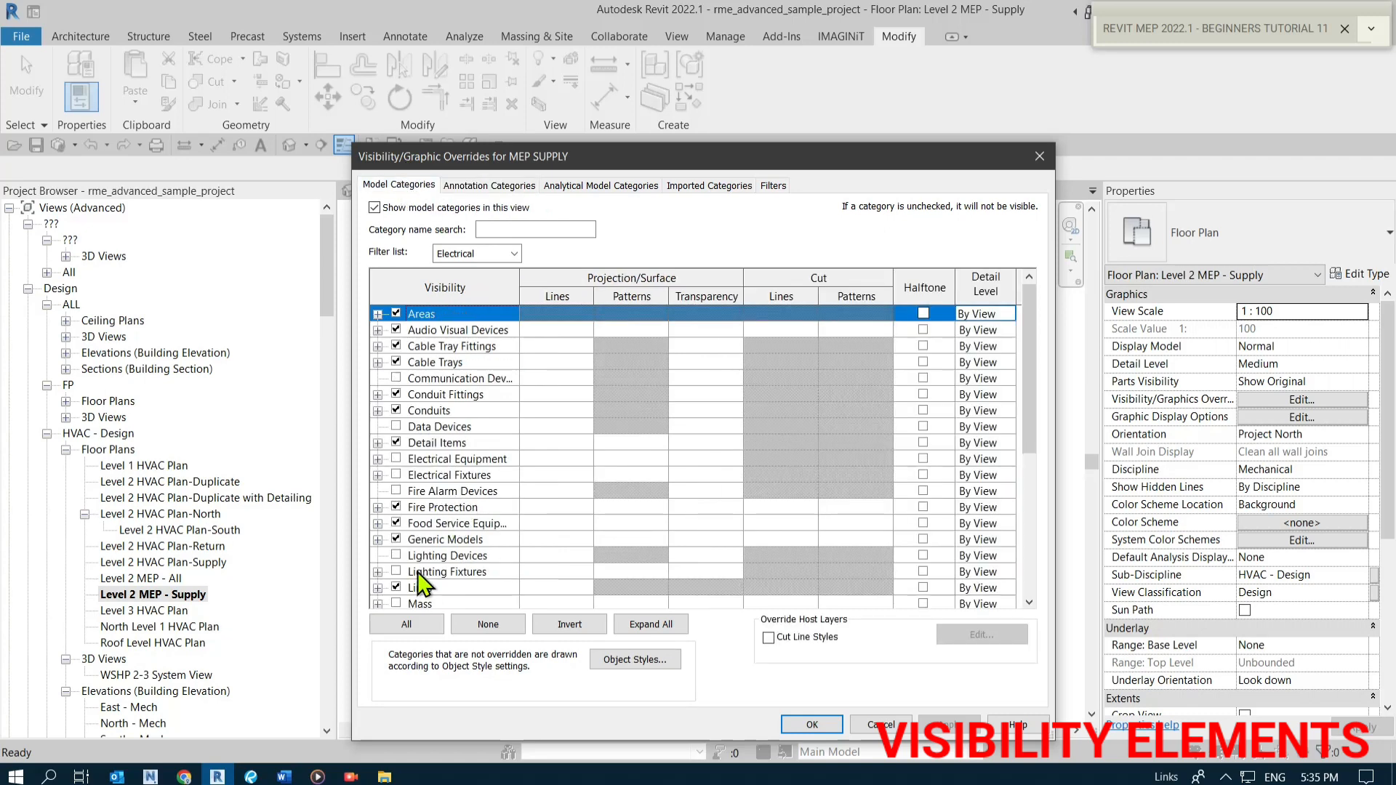
{"action": "left_click", "coordinate": [469, 184]}
{"action": "scroll", "coordinate": [482, 466], "scroll_direction": "down", "scroll_amount": 5}
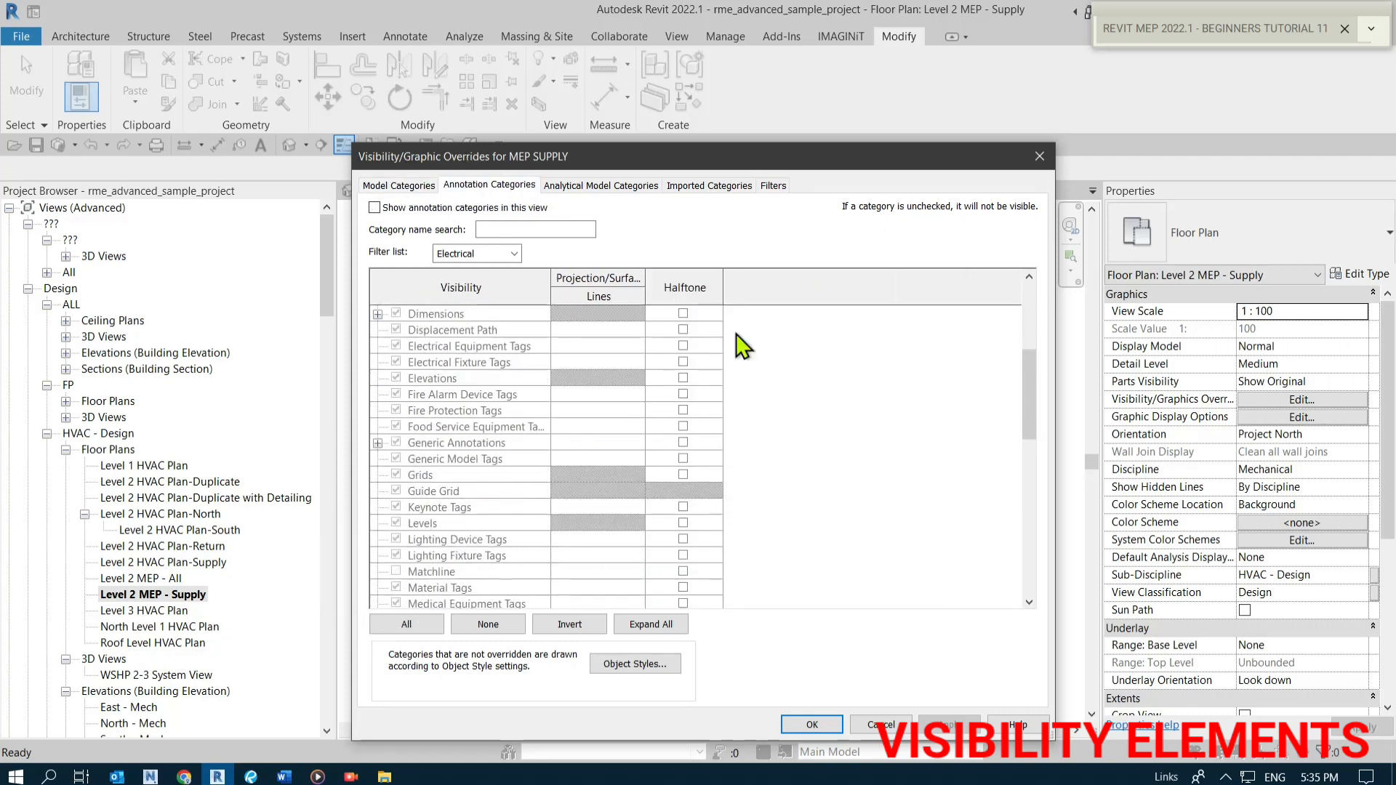
{"action": "left_click", "coordinate": [773, 185]}
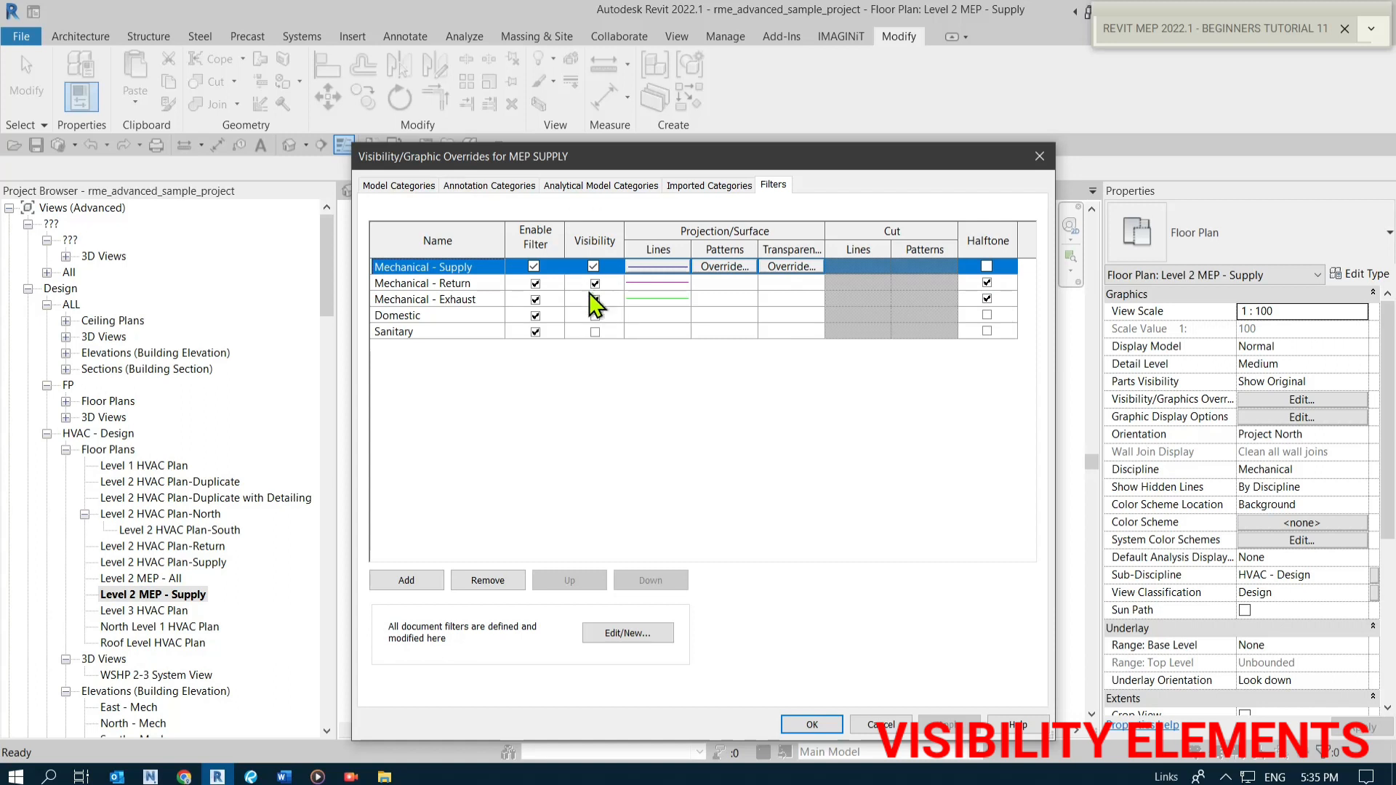
{"action": "left_click", "coordinate": [831, 728]}
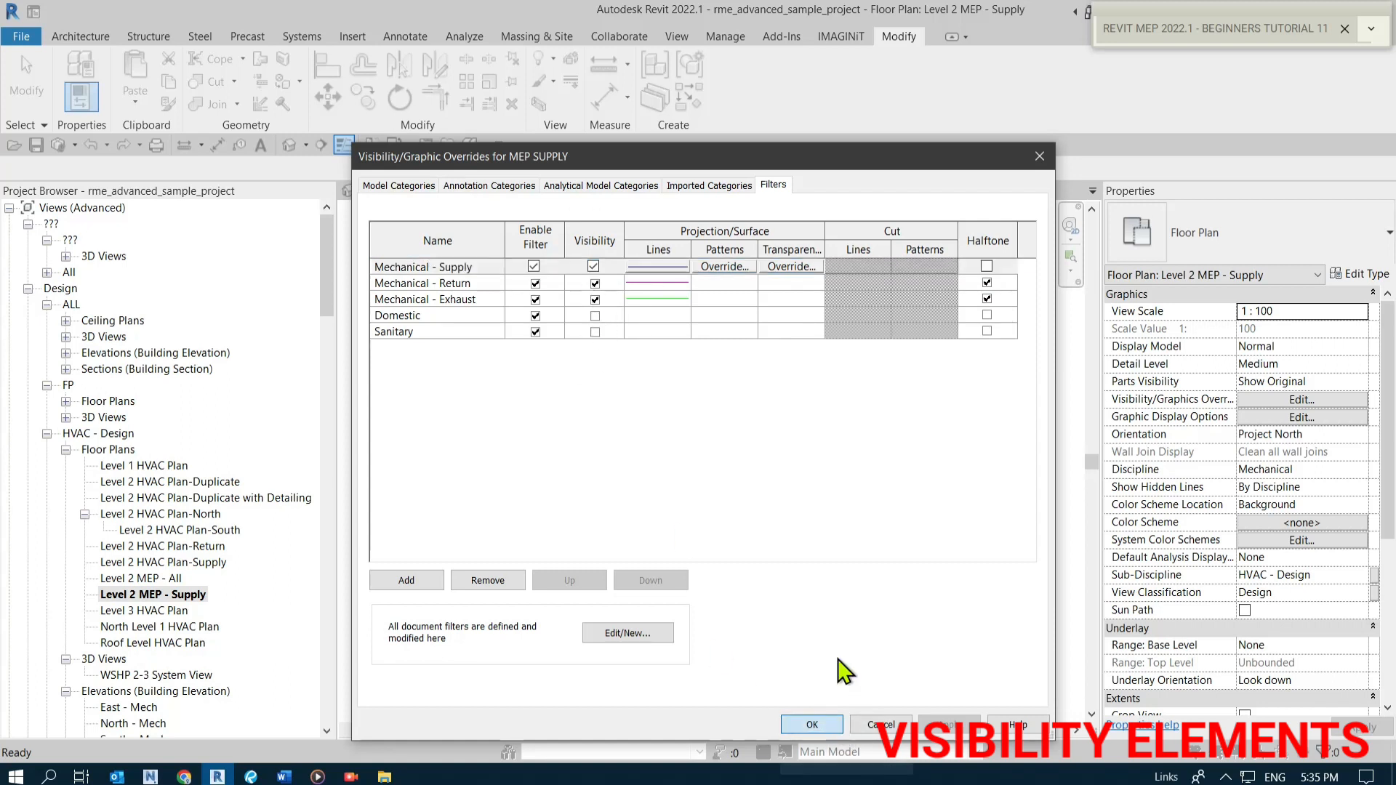
{"action": "left_click", "coordinate": [404, 187]}
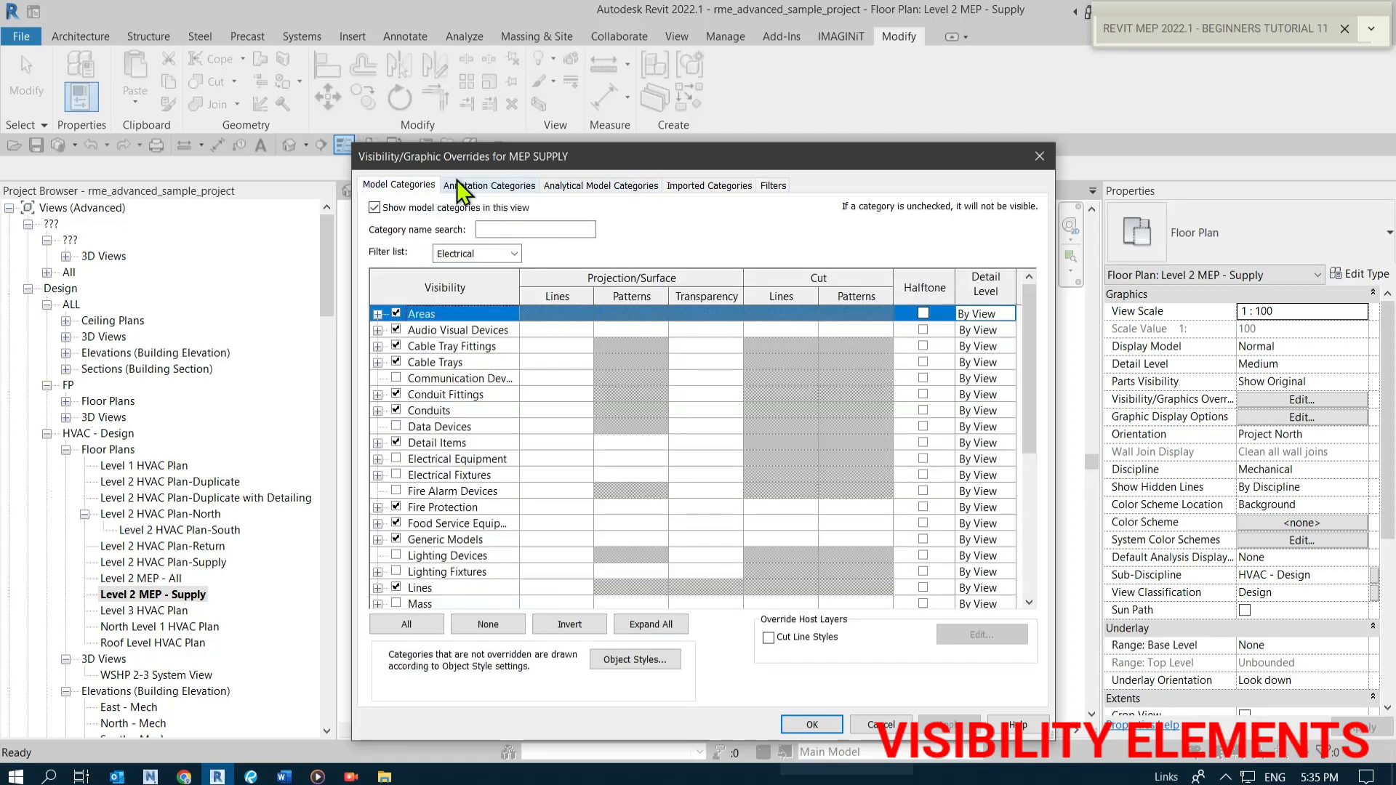
{"action": "left_click", "coordinate": [495, 186]}
{"action": "left_click", "coordinate": [581, 185]}
{"action": "left_click", "coordinate": [698, 186]}
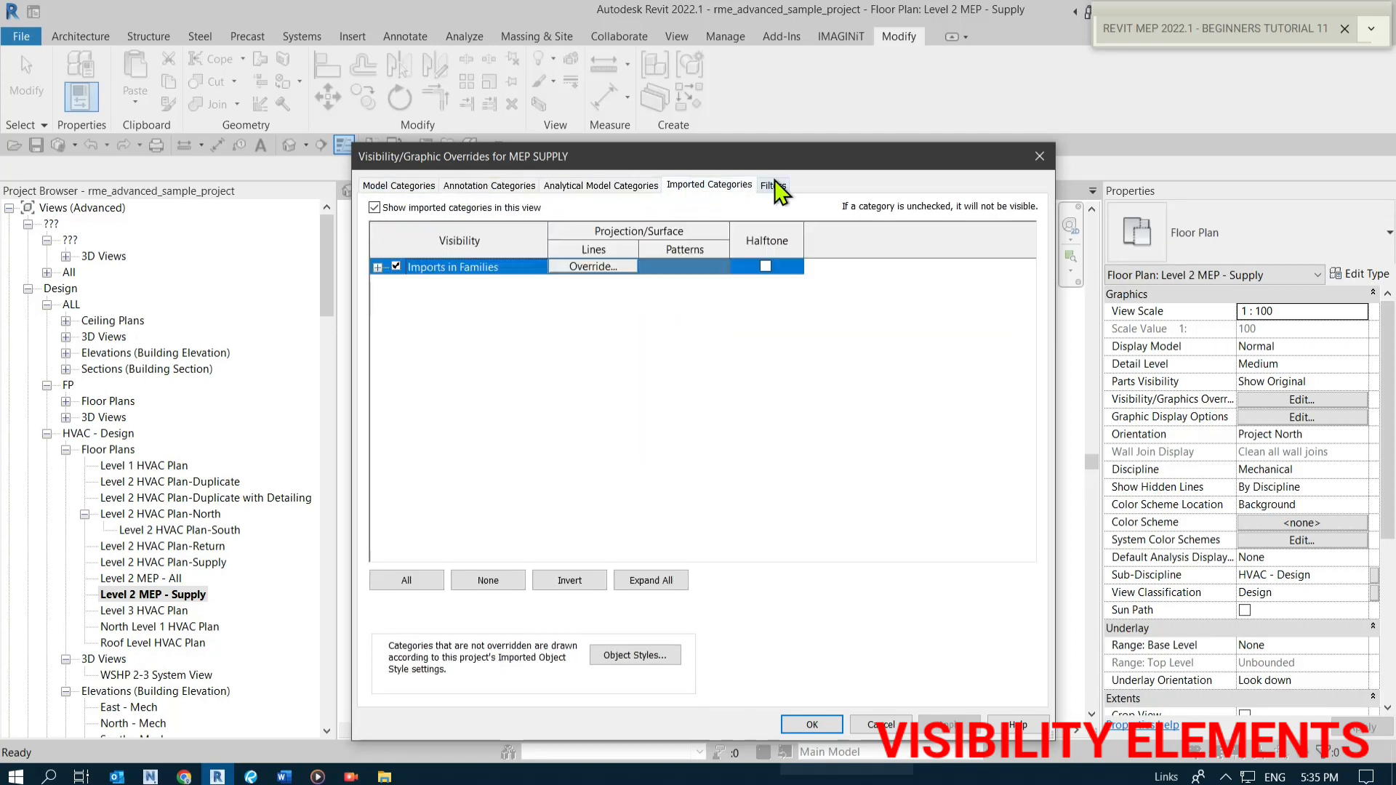
{"action": "left_click", "coordinate": [773, 186]}
{"action": "left_click", "coordinate": [826, 727]}
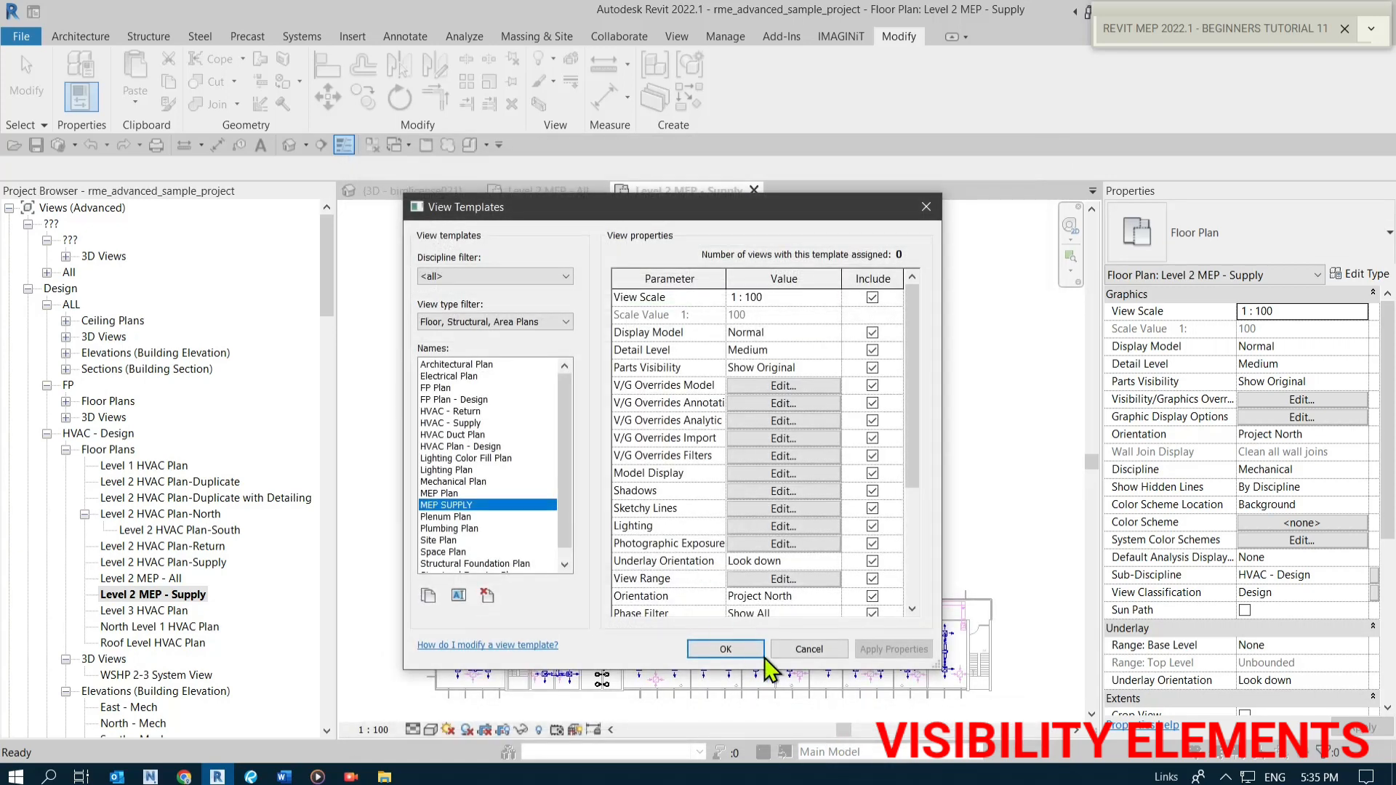
{"action": "left_click", "coordinate": [698, 651]}
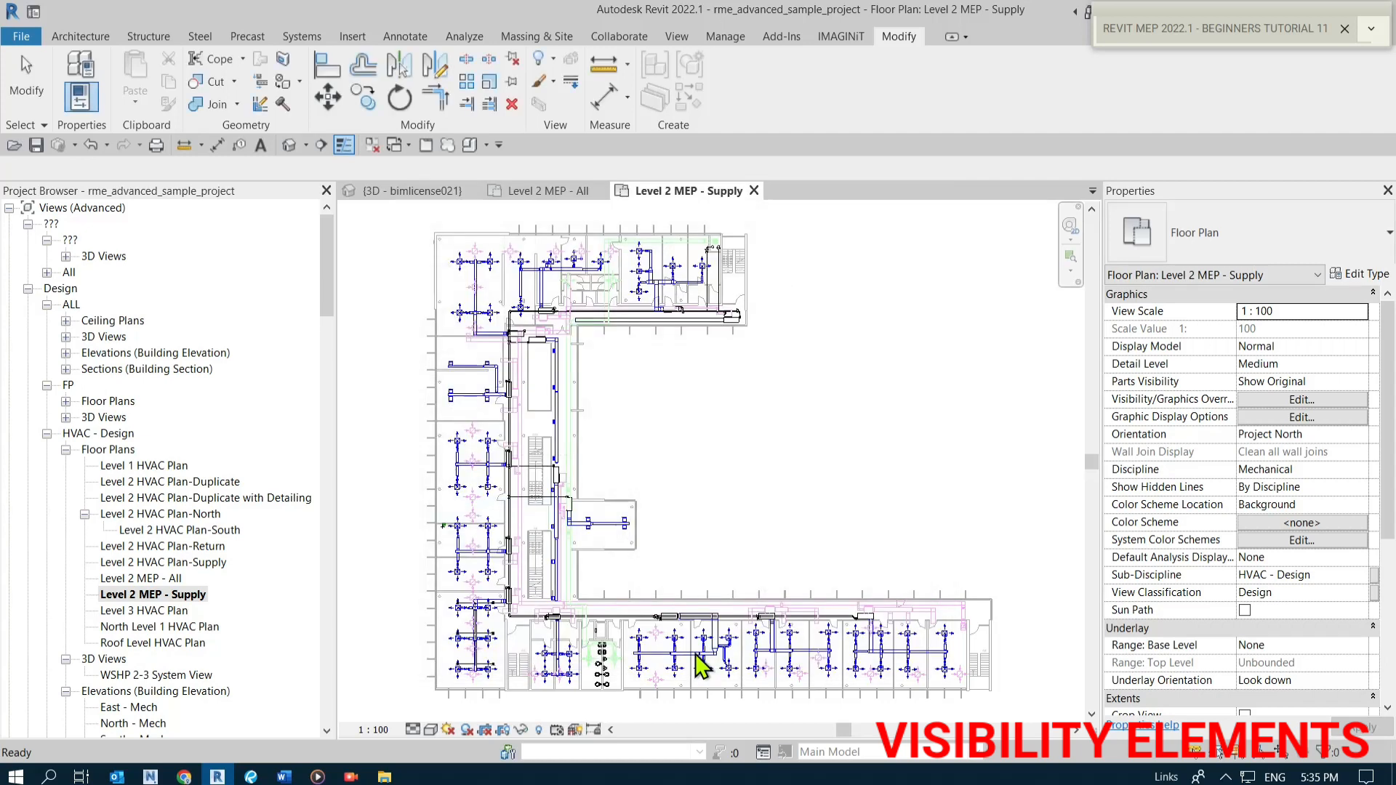
Duplicate the Level 1 HVAC Plan view with detailing.
{"action": "left_click", "coordinate": [151, 595]}
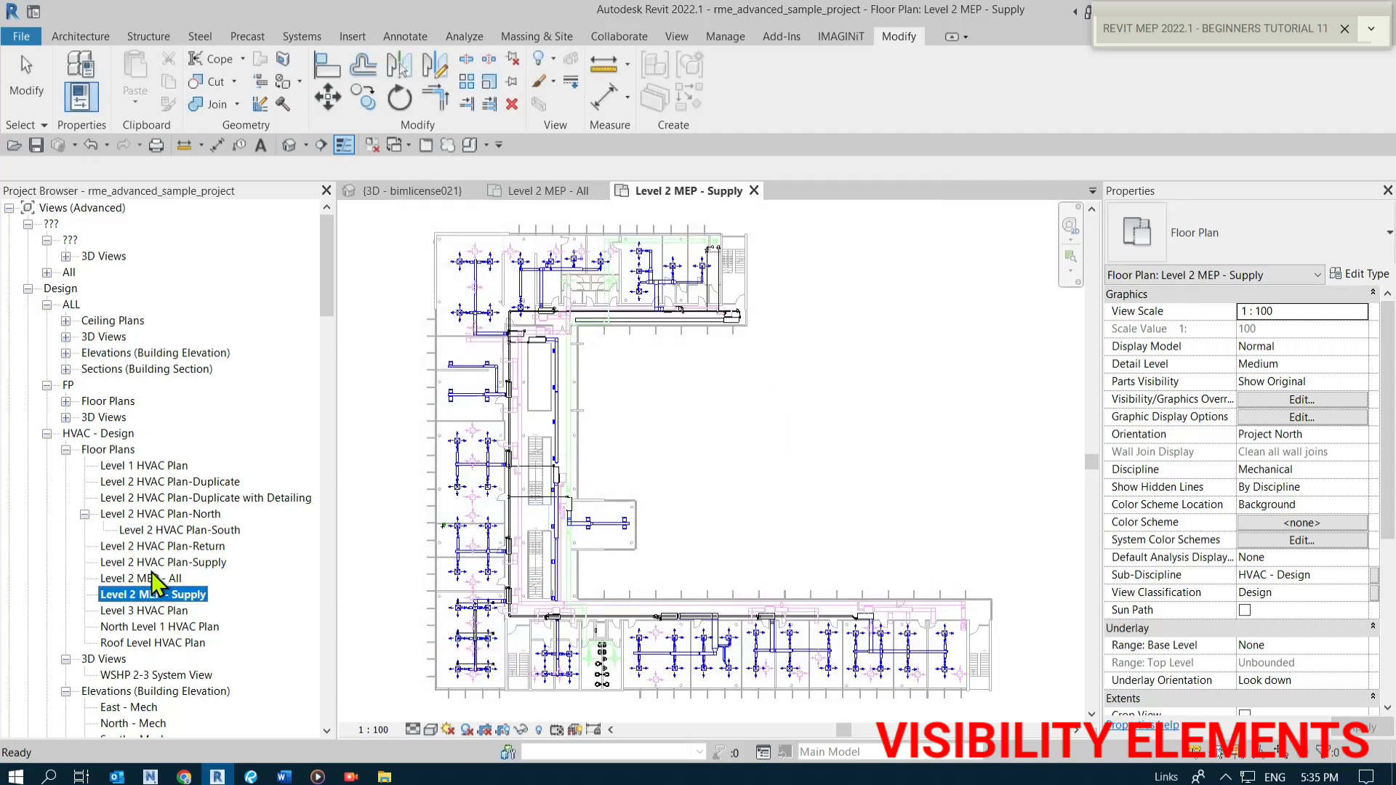
{"action": "left_click", "coordinate": [149, 467]}
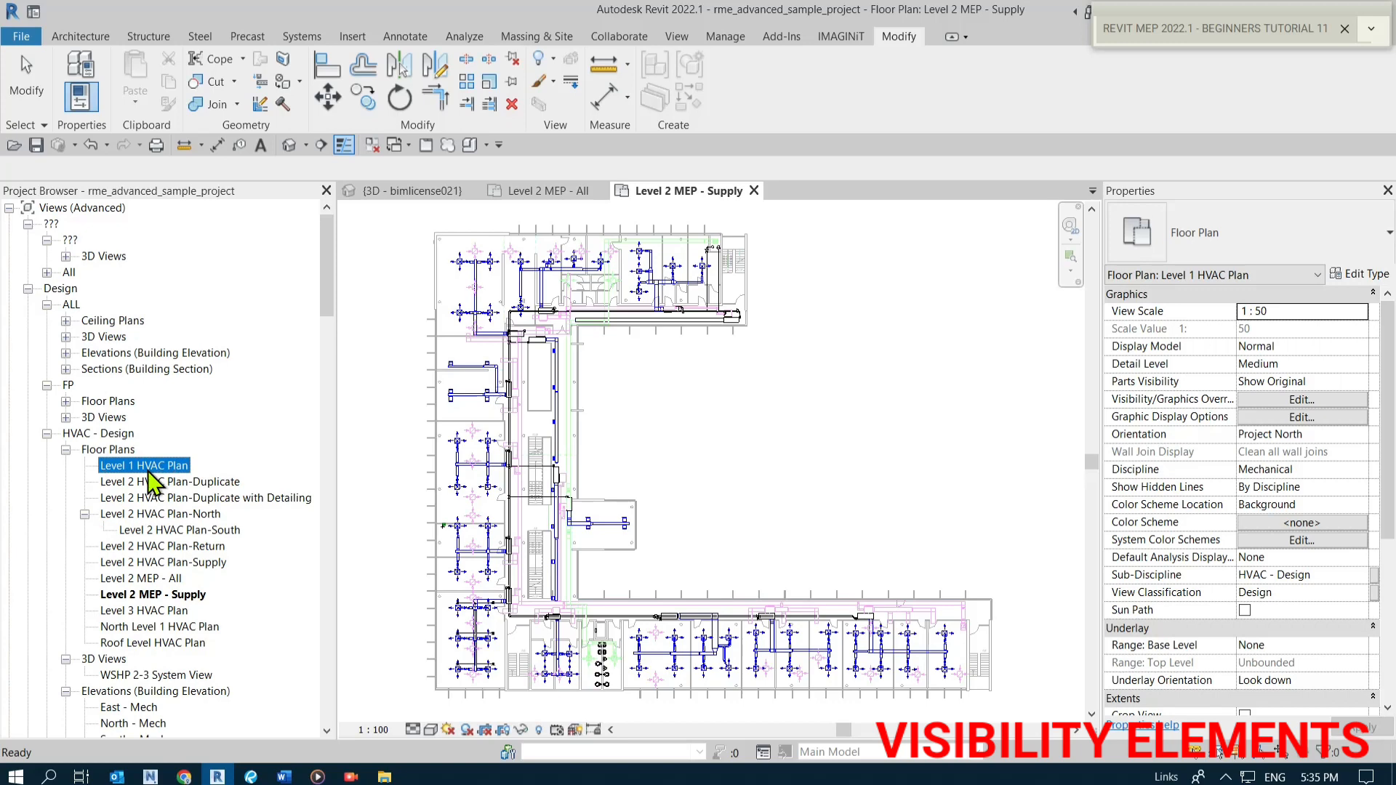
{"action": "key", "text": "ctrl"}
{"action": "key", "text": "ctrl"}
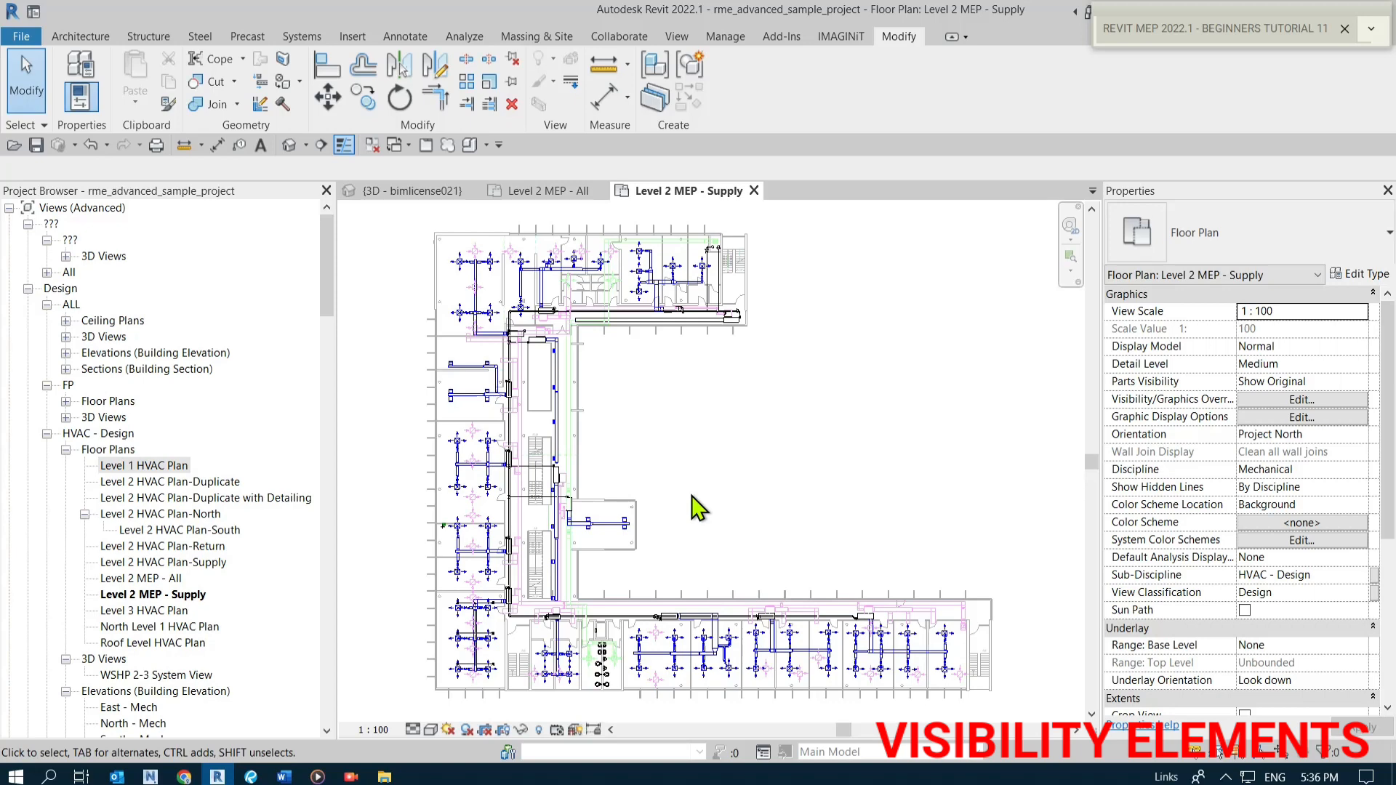
{"action": "left_click", "coordinate": [143, 465]}
{"action": "right_click", "coordinate": [142, 466]}
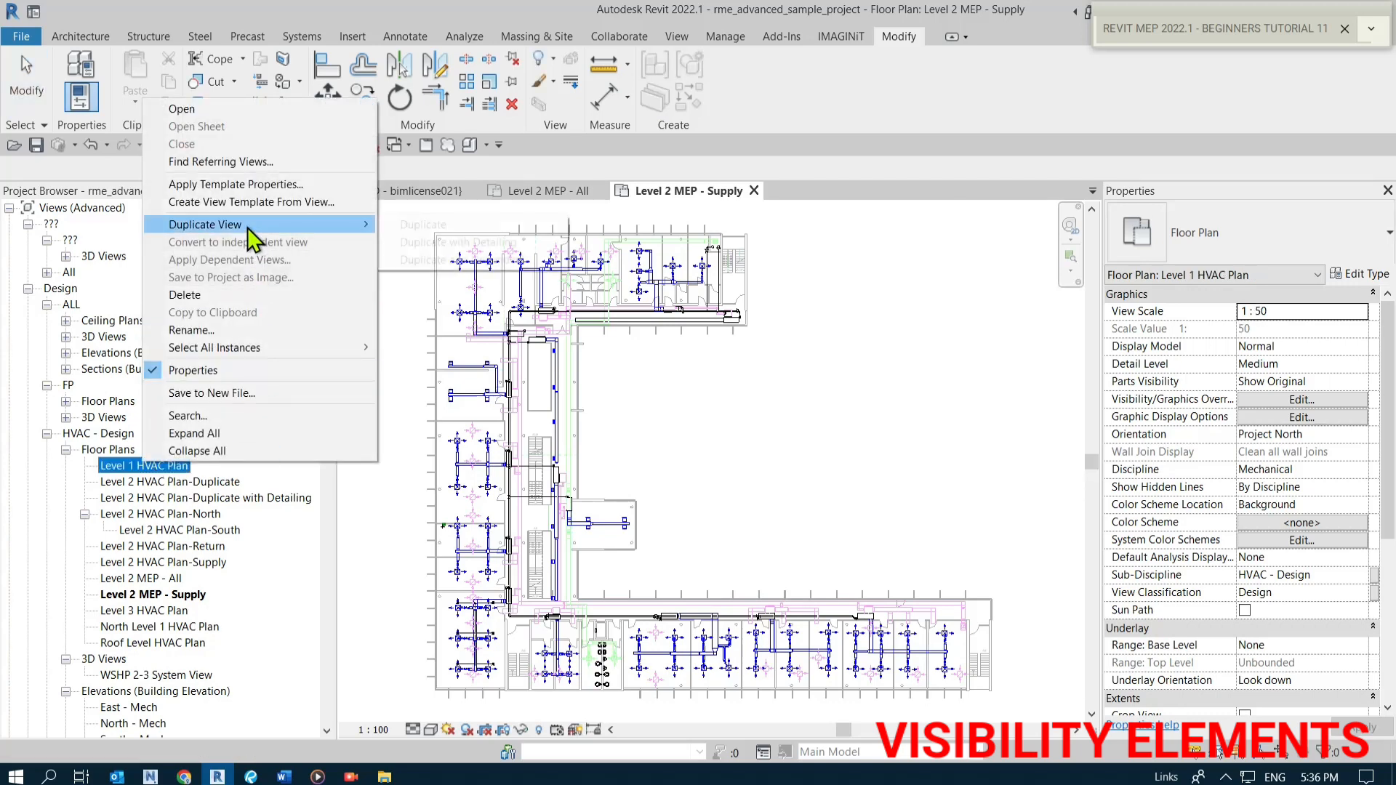
{"action": "mouse_move", "coordinate": [248, 228]}
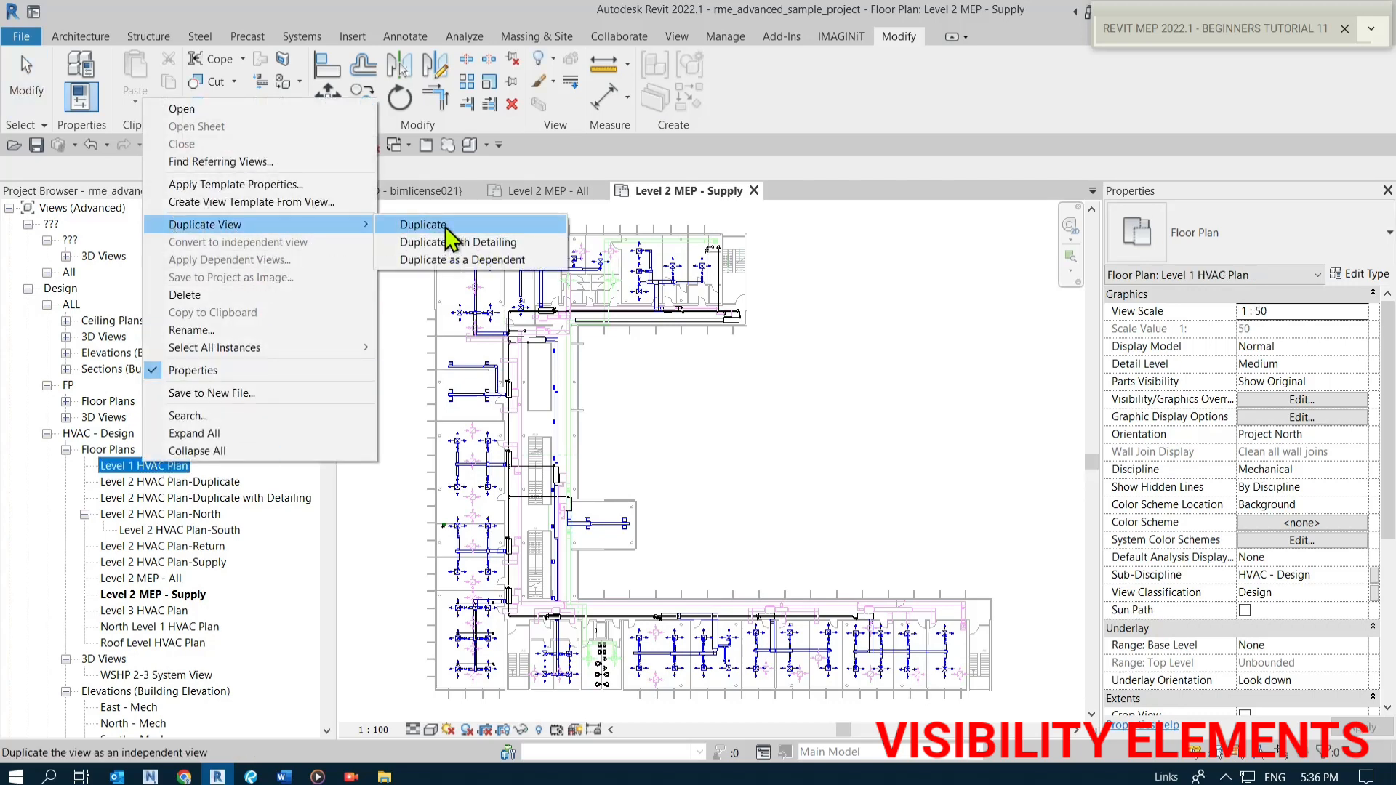
{"action": "left_click", "coordinate": [465, 247]}
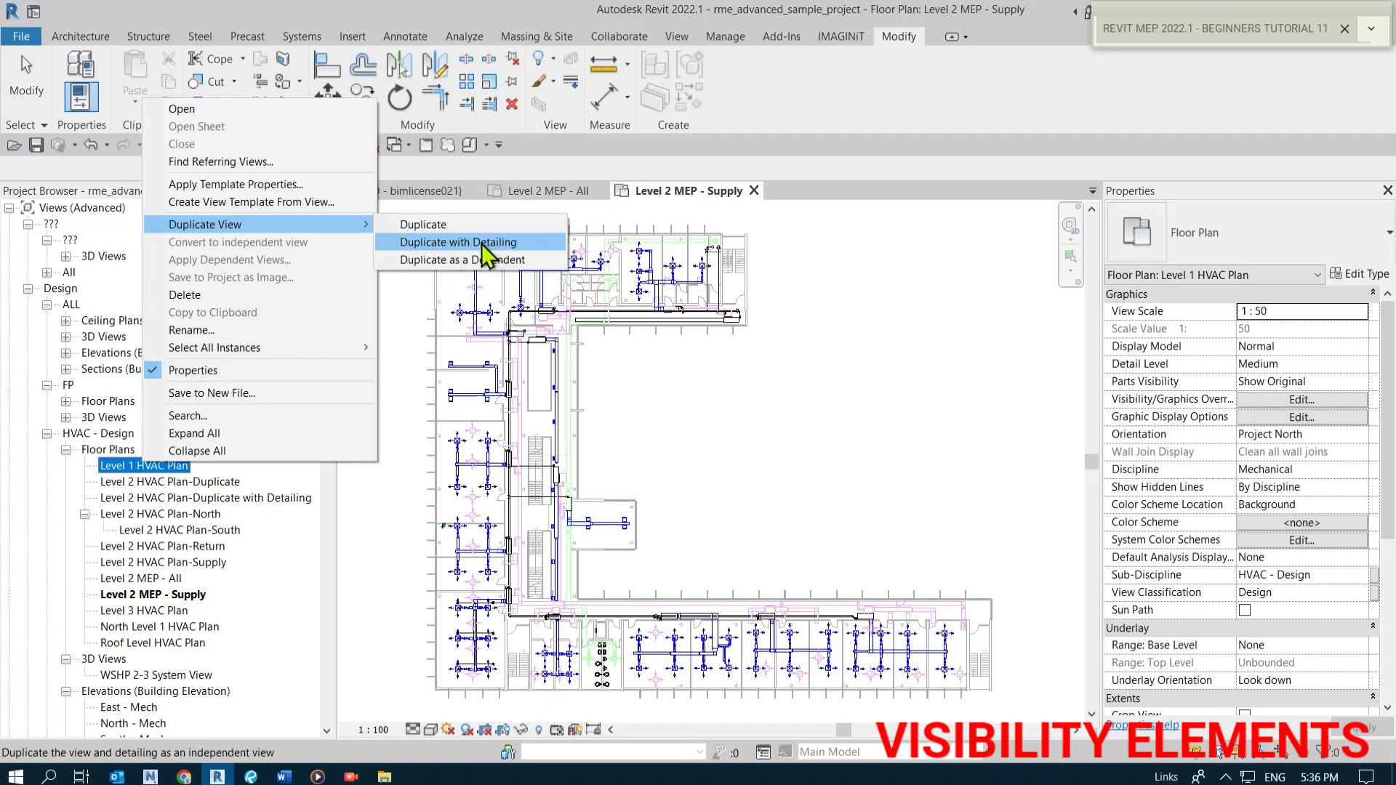
{"action": "left_click", "coordinate": [481, 242]}
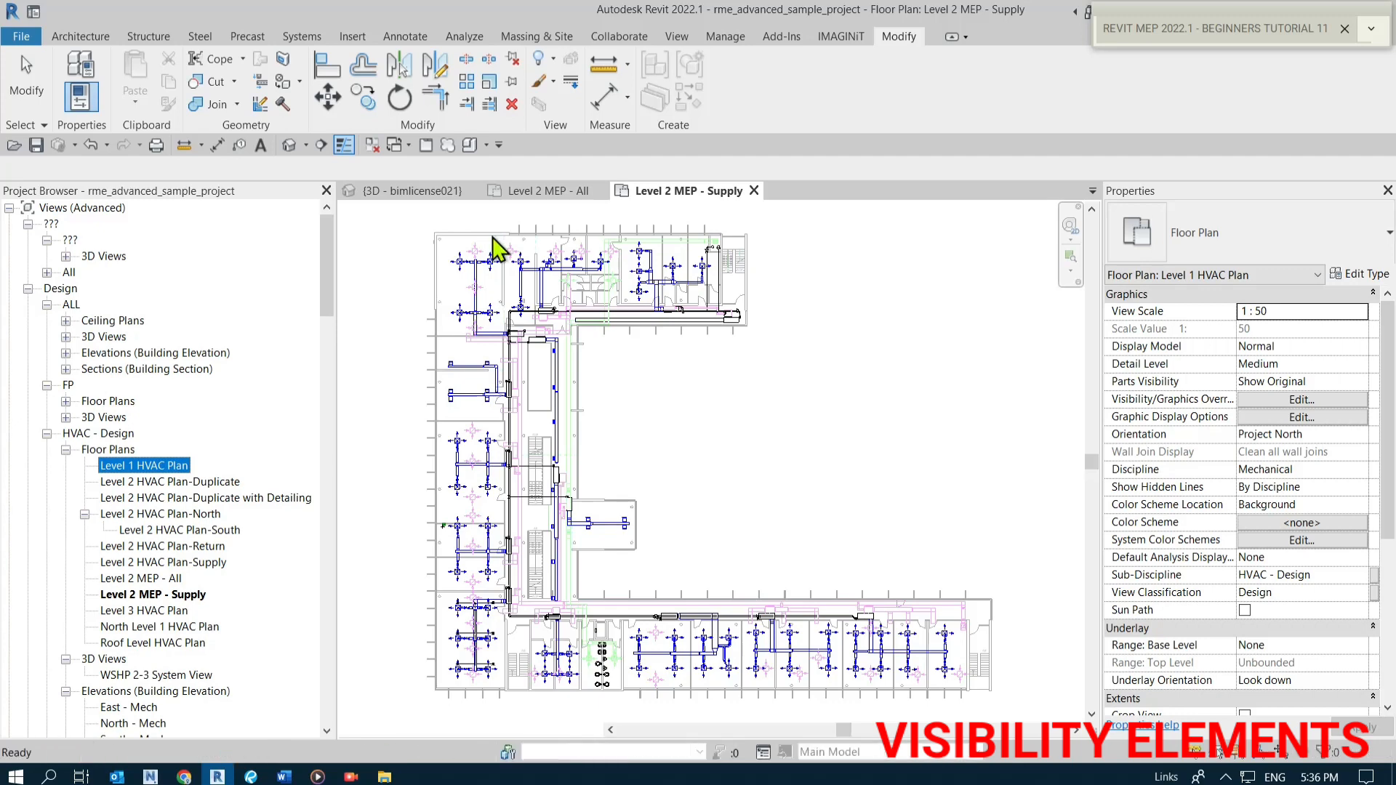
Rename the duplicated Level 1 HVAC Plan copy to Level 1 MEP - Supply.
{"action": "scroll", "coordinate": [654, 312], "scroll_direction": "up", "scroll_amount": 5}
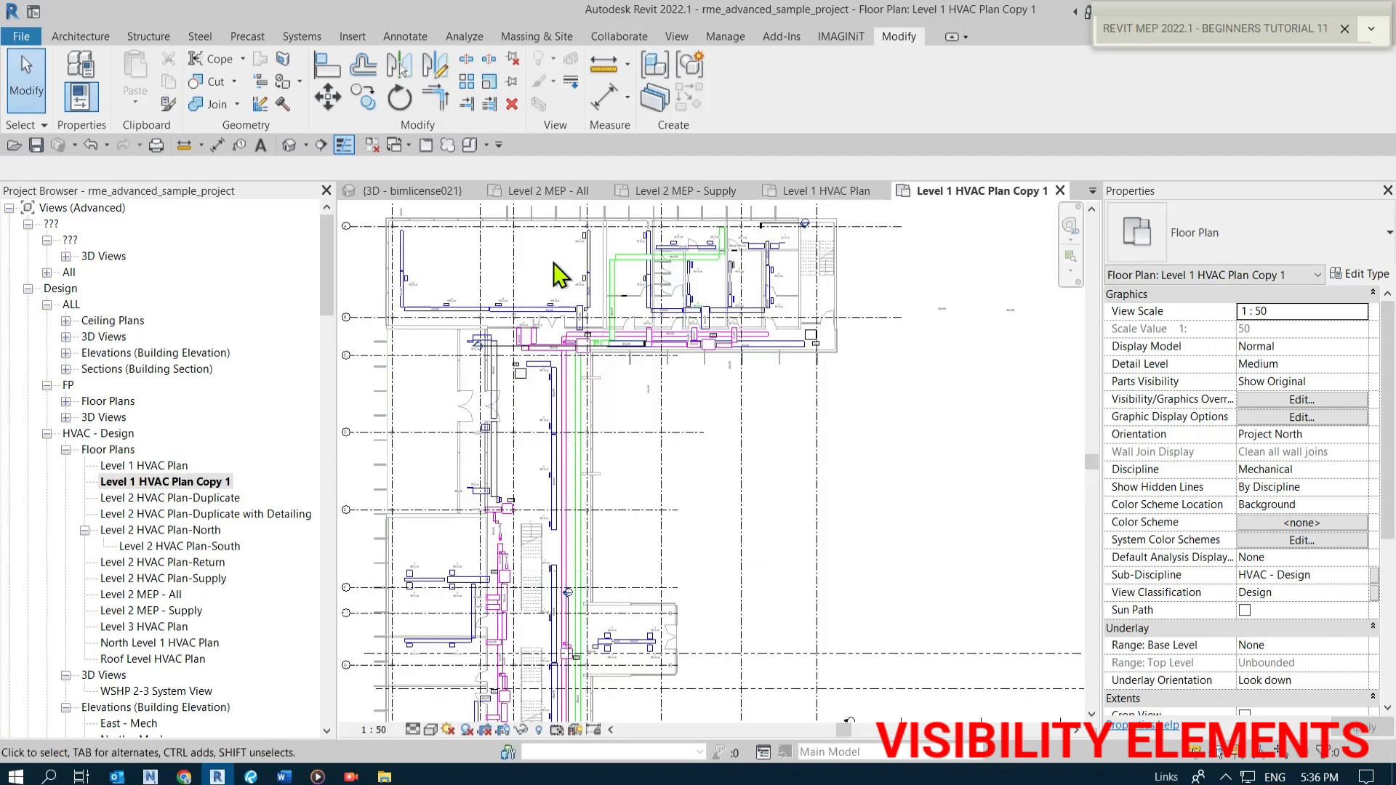
{"action": "scroll", "coordinate": [654, 450], "scroll_direction": "up", "scroll_amount": 1}
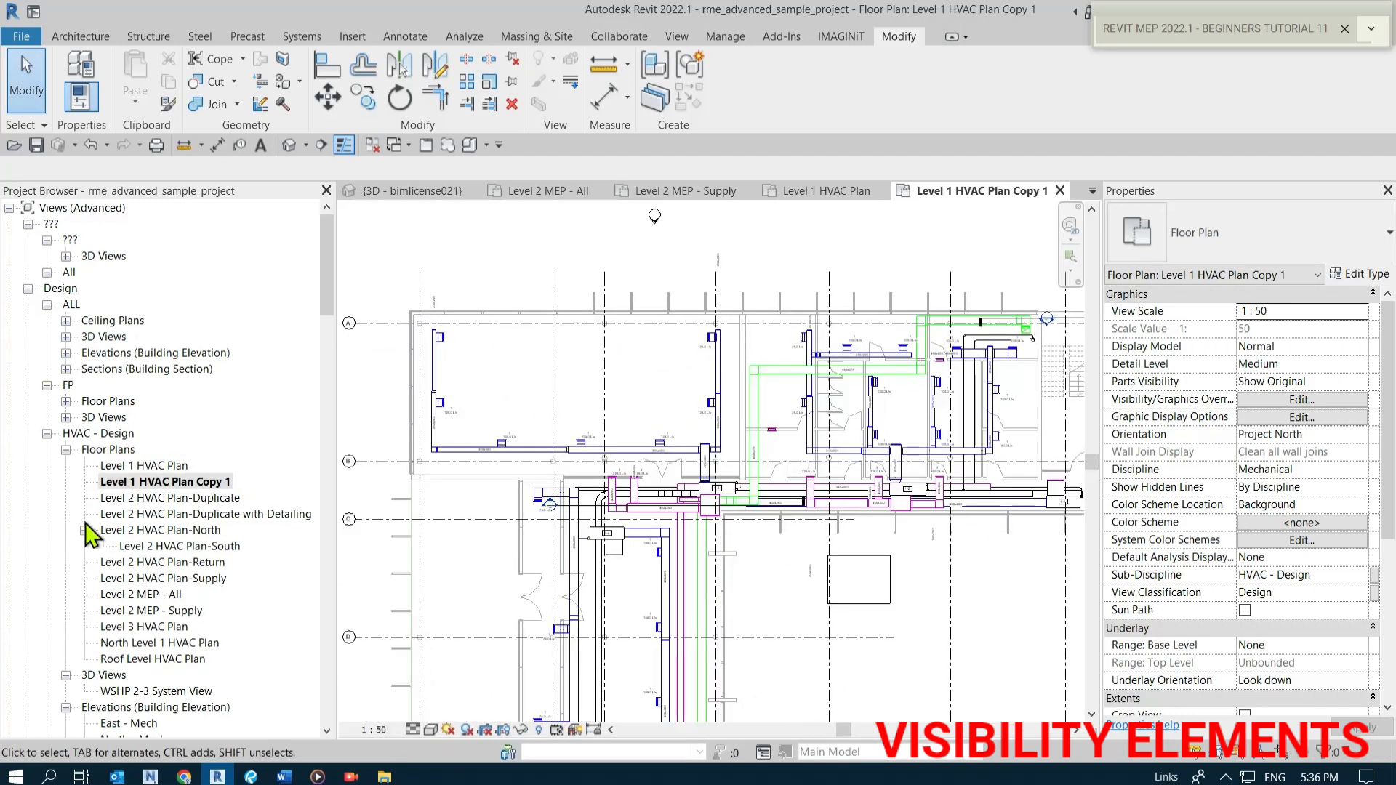
{"action": "right_click", "coordinate": [145, 481]}
{"action": "left_click", "coordinate": [190, 351]}
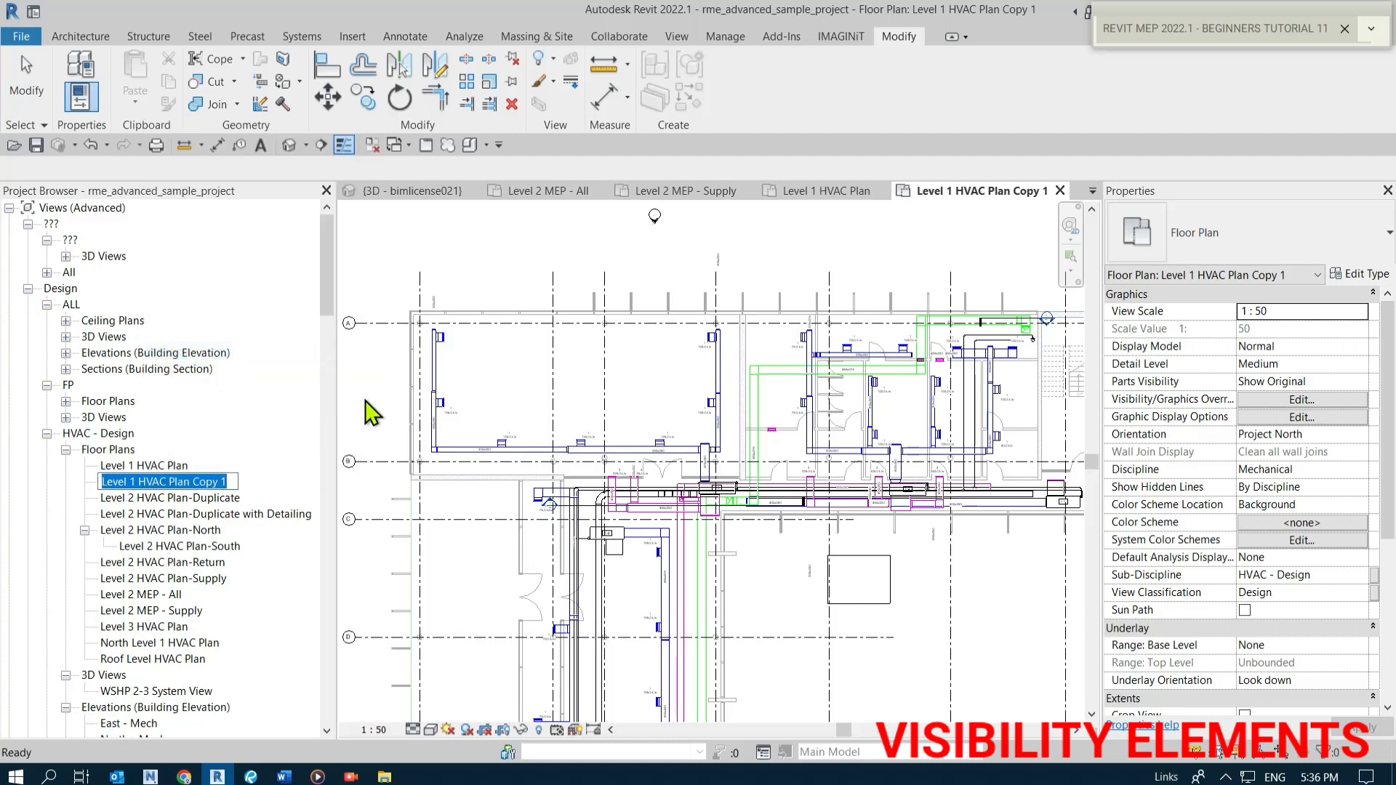
{"action": "key", "text": "BackSpace"}
{"action": "key", "text": "BackSpace"}
{"action": "key", "text": "BackSpace"}
{"action": "key", "text": "BackSpace"}
{"action": "key", "text": "BackSpace"}
{"action": "key", "text": "BackSpace"}
{"action": "key", "text": "BackSpace"}
{"action": "key", "text": "BackSpace"}
{"action": "key", "text": "BackSpace"}
{"action": "key", "text": "BackSpace"}
{"action": "key", "text": "BackSpace"}
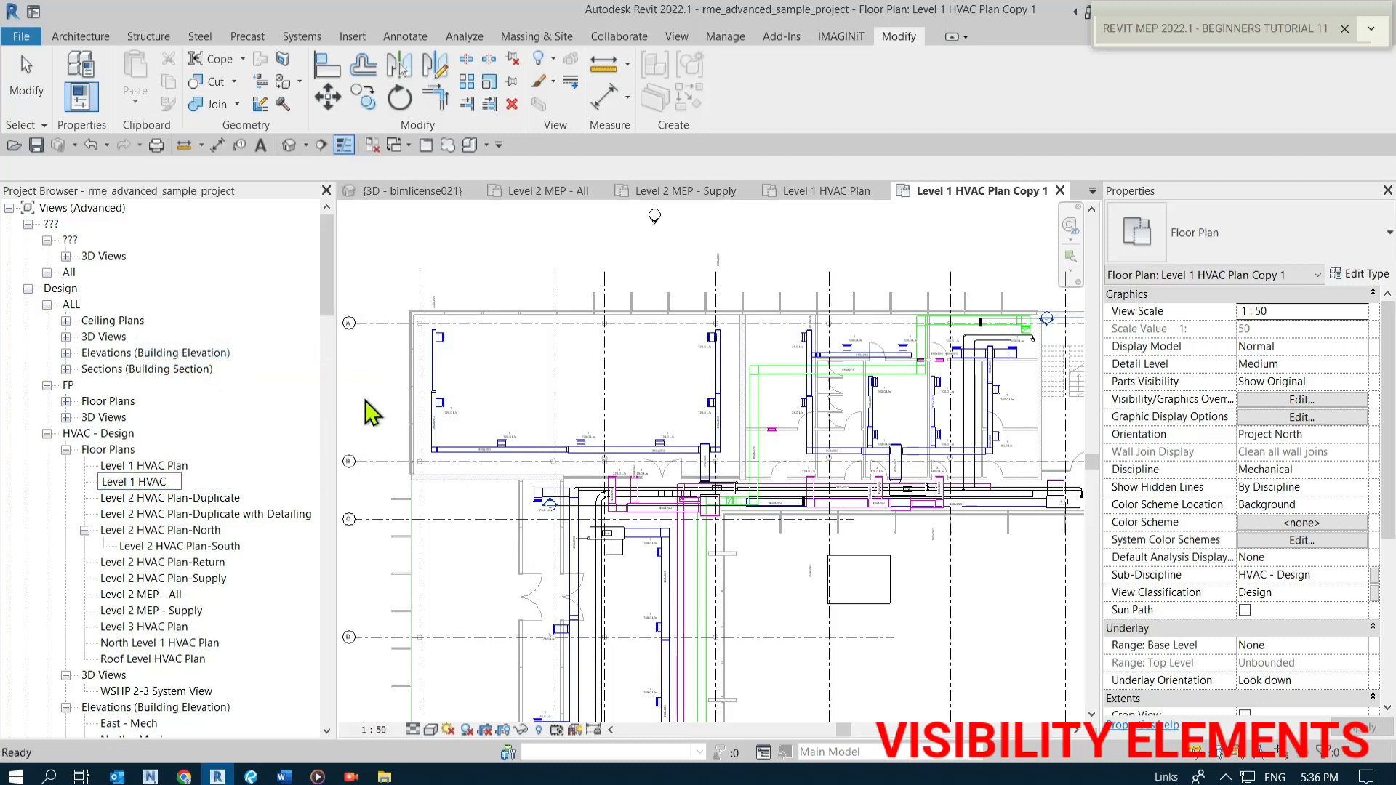
{"action": "key", "text": "BackSpace"}
{"action": "key", "text": "BackSpace"}
{"action": "key", "text": "BackSpace"}
{"action": "key", "text": "BackSpace"}
{"action": "key", "text": "BackSpace"}
{"action": "type", "text": "MEP - SUPP"}
{"action": "key", "text": "BackSpace"}
{"action": "type", "text": "pply"}
{"action": "key", "text": "Return"}
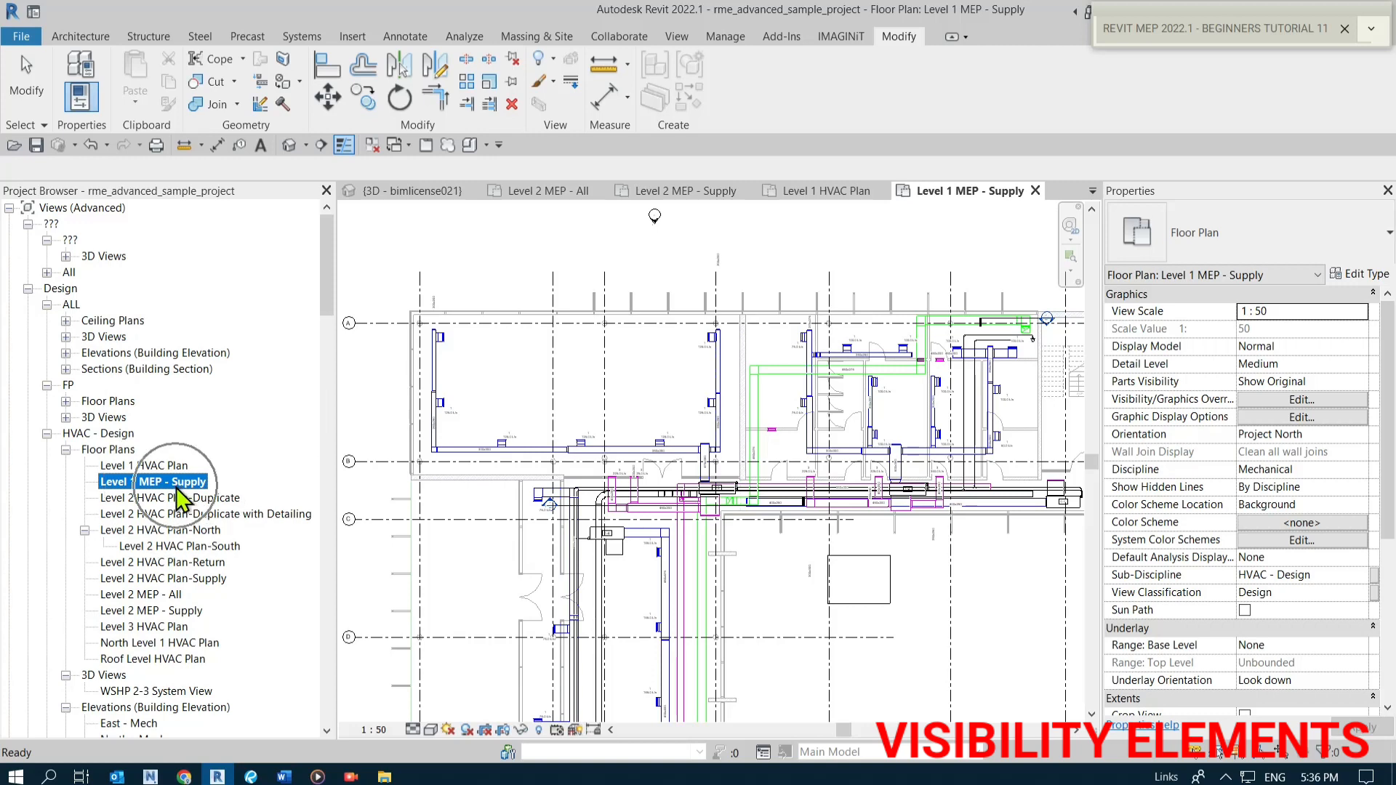
Examine the ductwork shown in the new Level 1 MEP - Supply plan.
{"action": "left_click", "coordinate": [640, 250]}
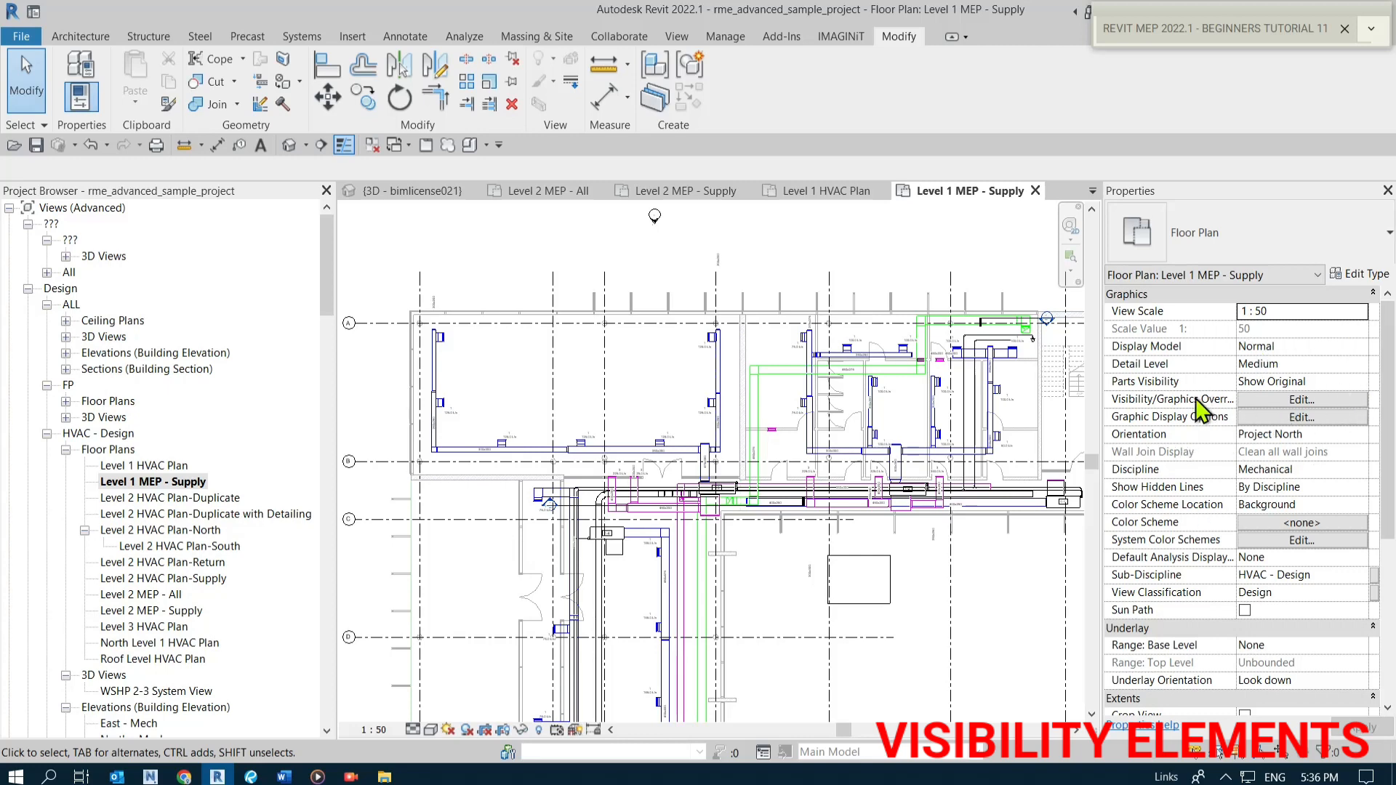
{"action": "scroll", "coordinate": [689, 490], "scroll_direction": "down", "scroll_amount": 3}
{"action": "middle_click_drag", "start_coordinate": [689, 490], "coordinate": [680, 363]}
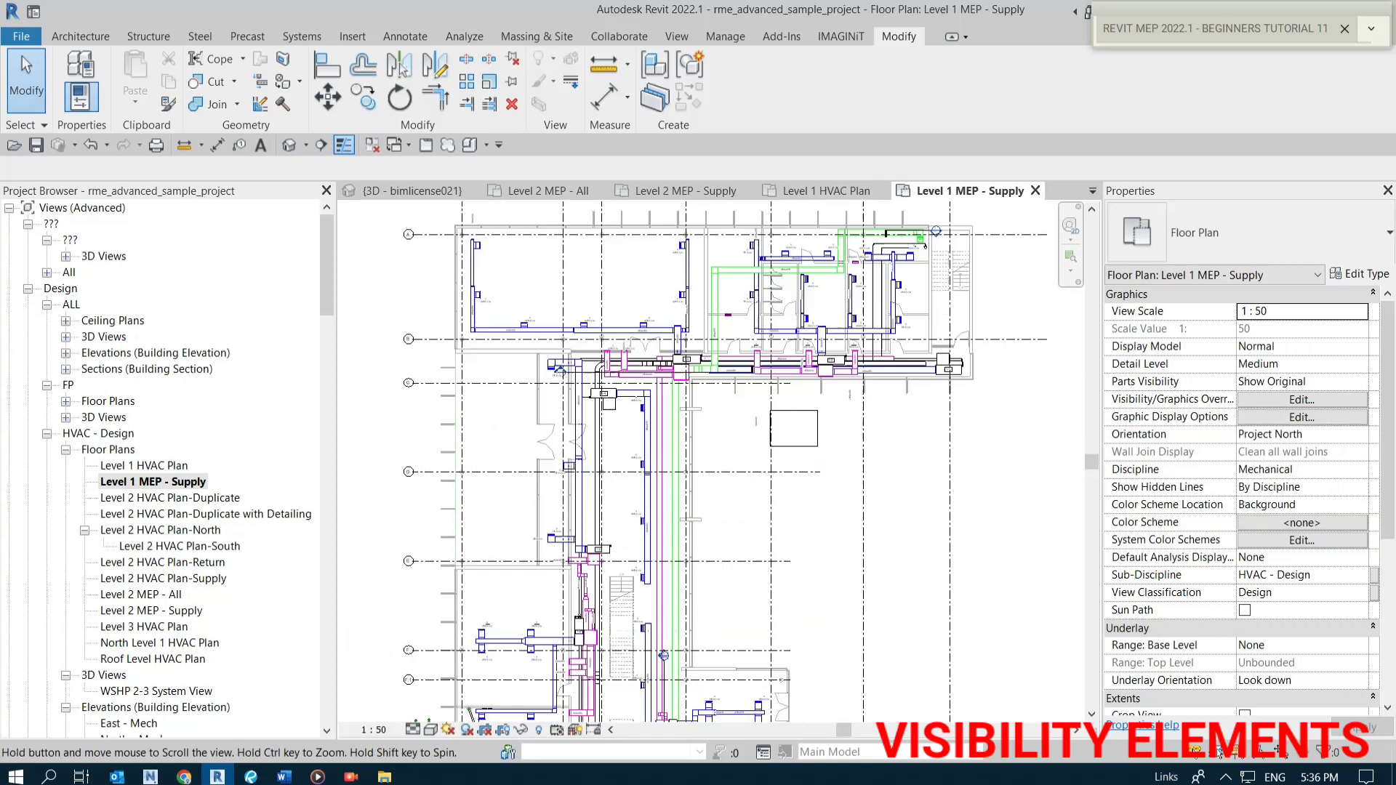
{"action": "scroll", "coordinate": [666, 520], "scroll_direction": "up", "scroll_amount": 4}
{"action": "middle_click_drag", "start_coordinate": [756, 517], "coordinate": [807, 598]}
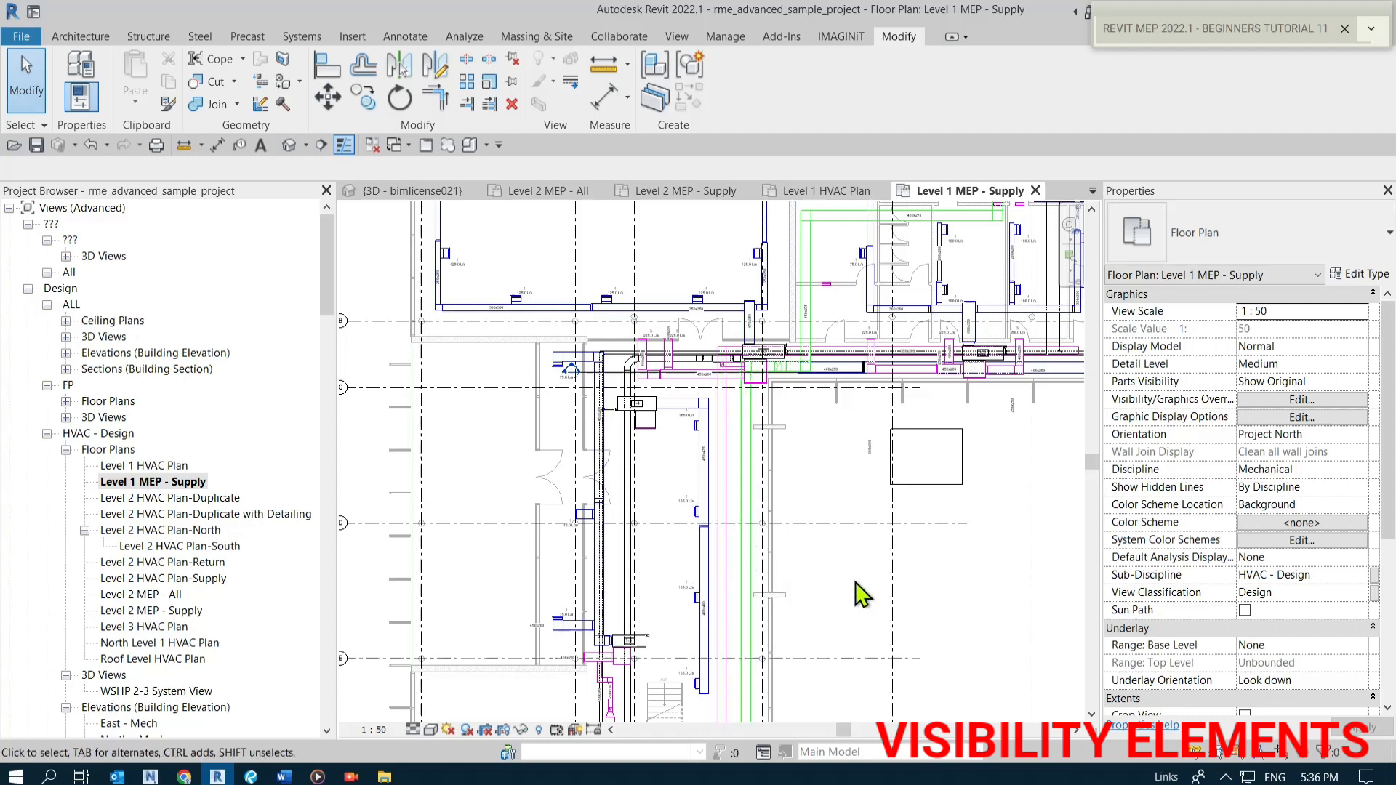
Apply the MEP SUPPLY template's properties to the Level 1 MEP - Supply view.
{"action": "scroll", "coordinate": [835, 577], "scroll_direction": "down", "scroll_amount": 1}
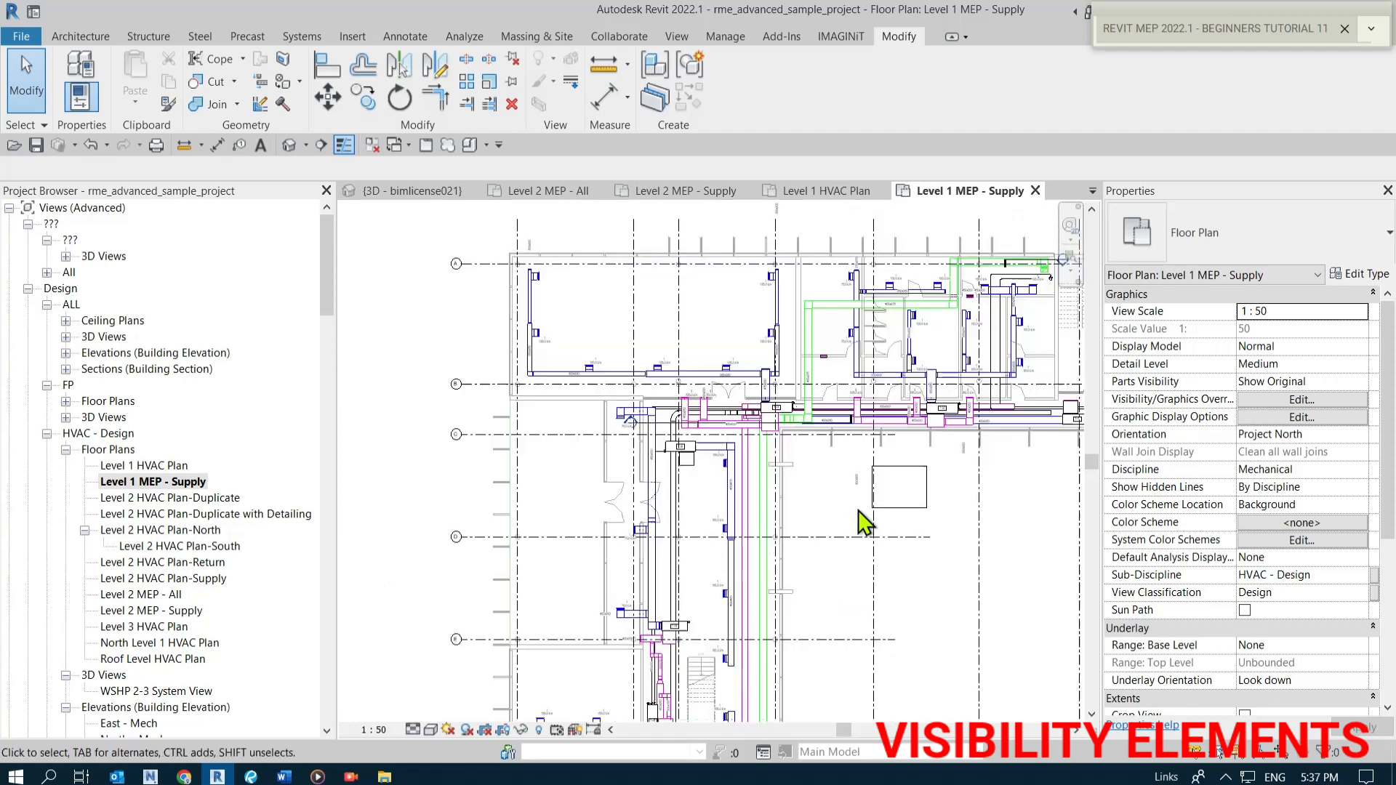
{"action": "middle_click_drag", "start_coordinate": [839, 477], "coordinate": [712, 442]}
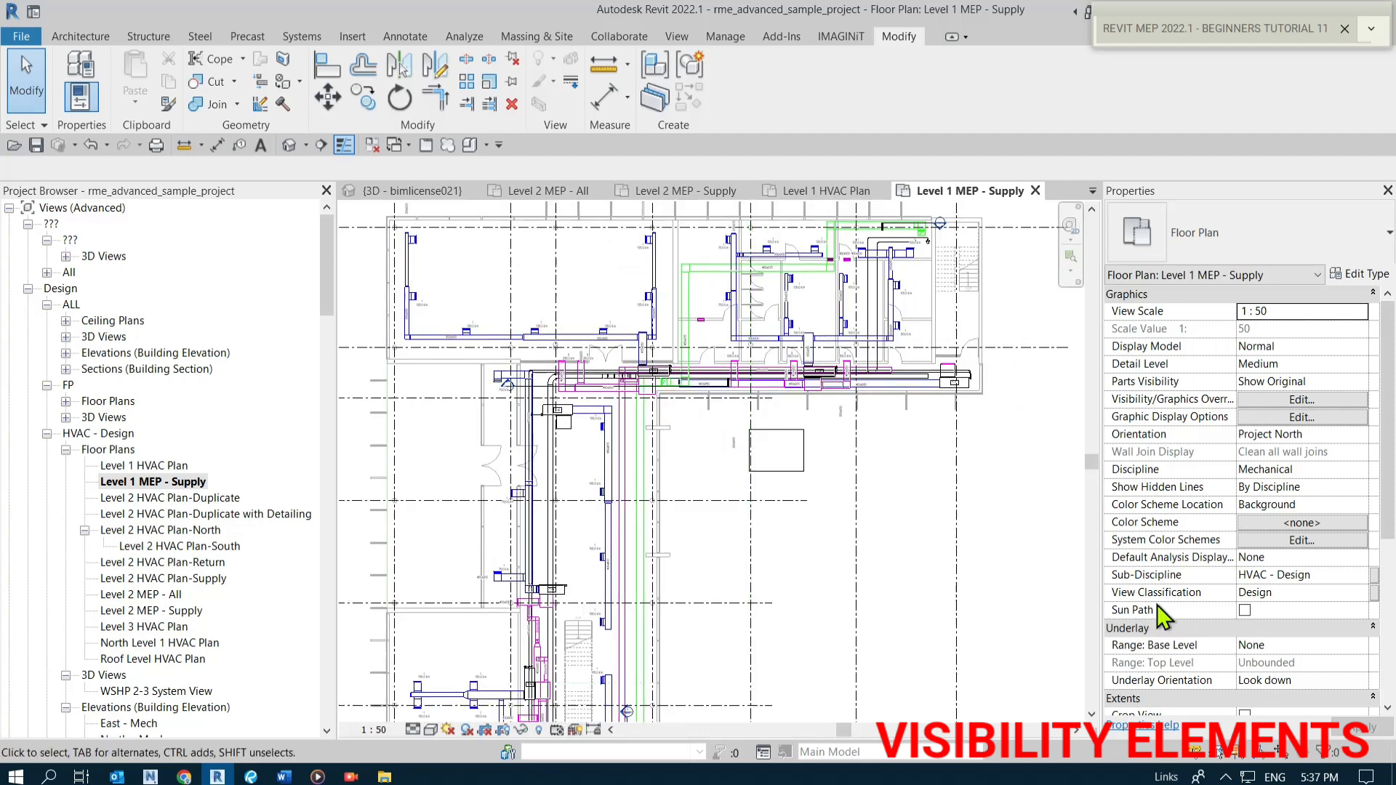
{"action": "scroll", "coordinate": [1184, 643], "scroll_direction": "down", "scroll_amount": 5}
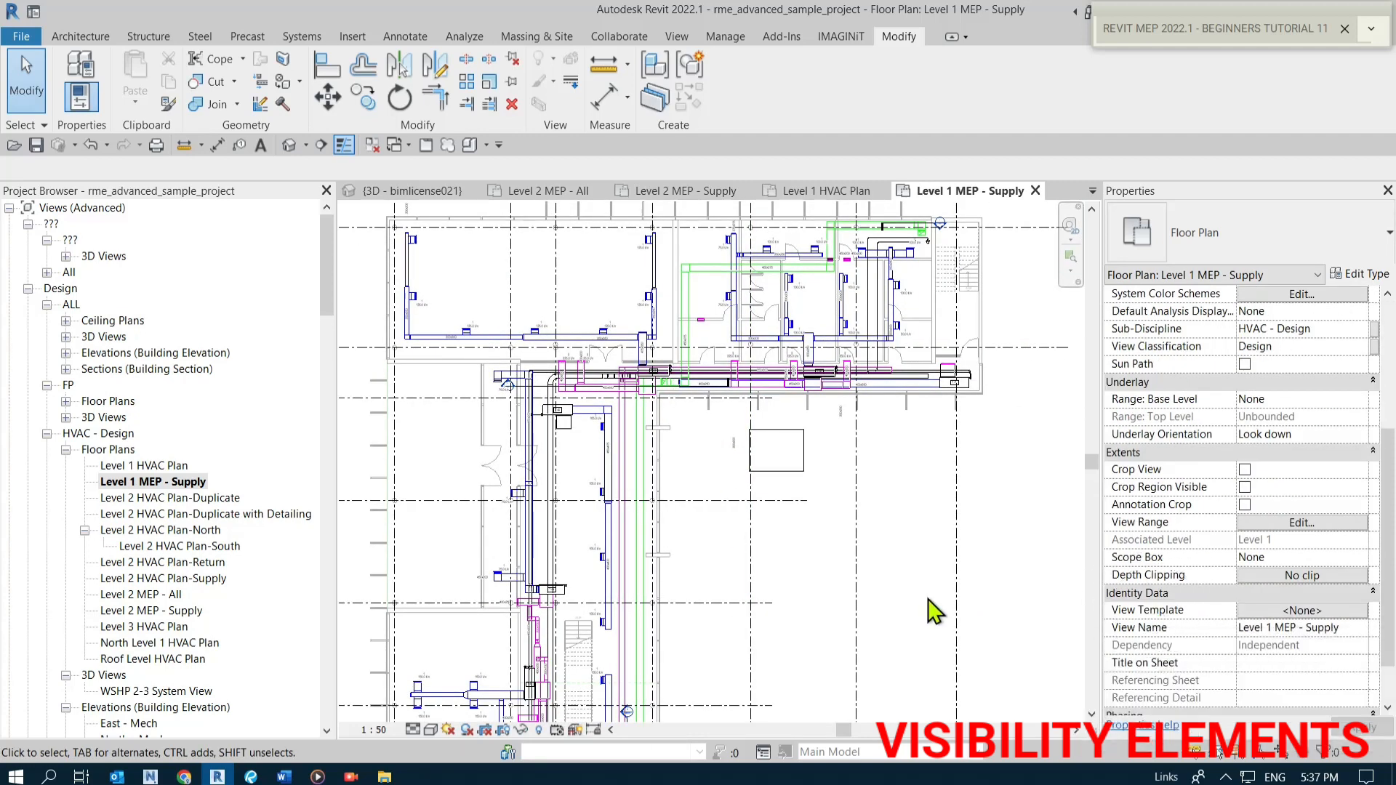
{"action": "scroll", "coordinate": [834, 574], "scroll_direction": "down", "scroll_amount": 1}
{"action": "scroll", "coordinate": [786, 575], "scroll_direction": "up", "scroll_amount": 2}
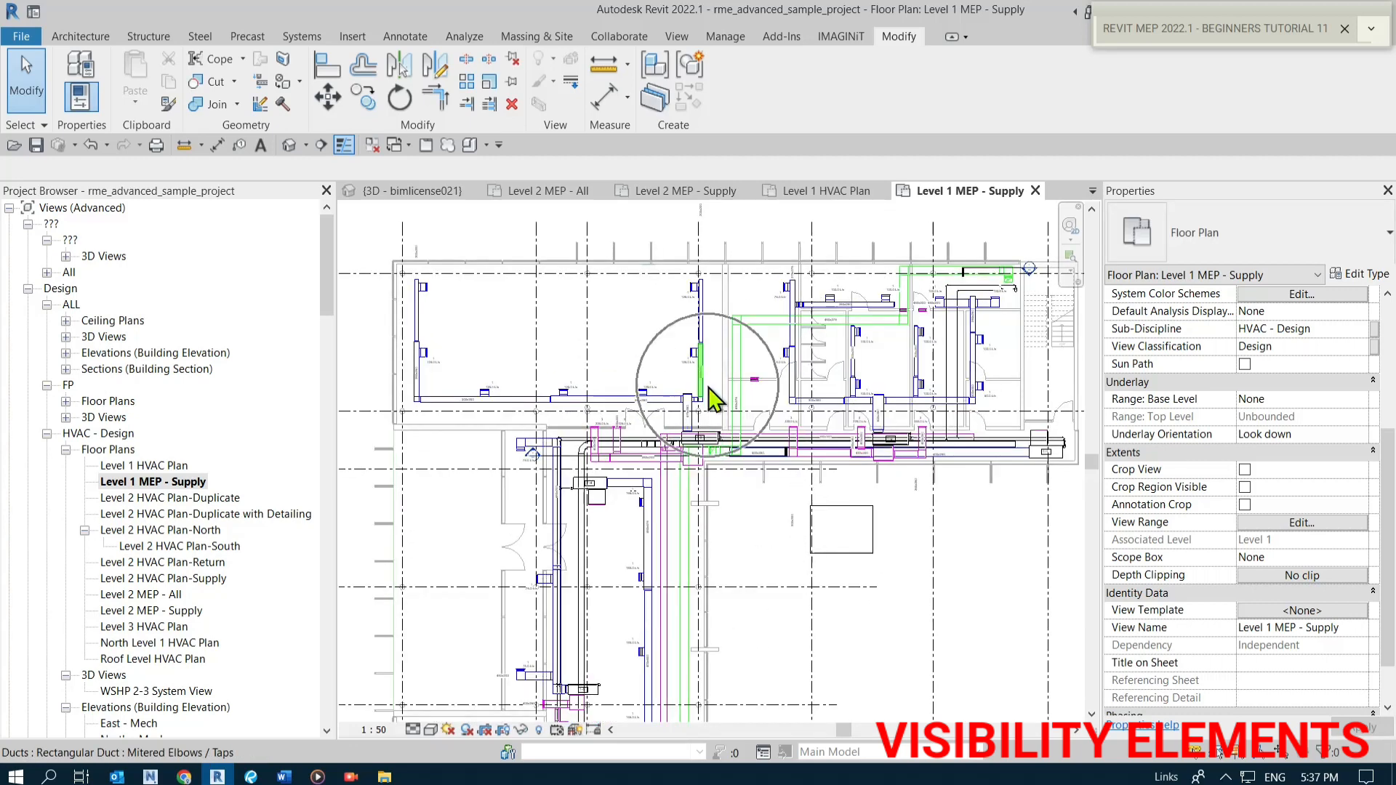
{"action": "right_click", "coordinate": [157, 481]}
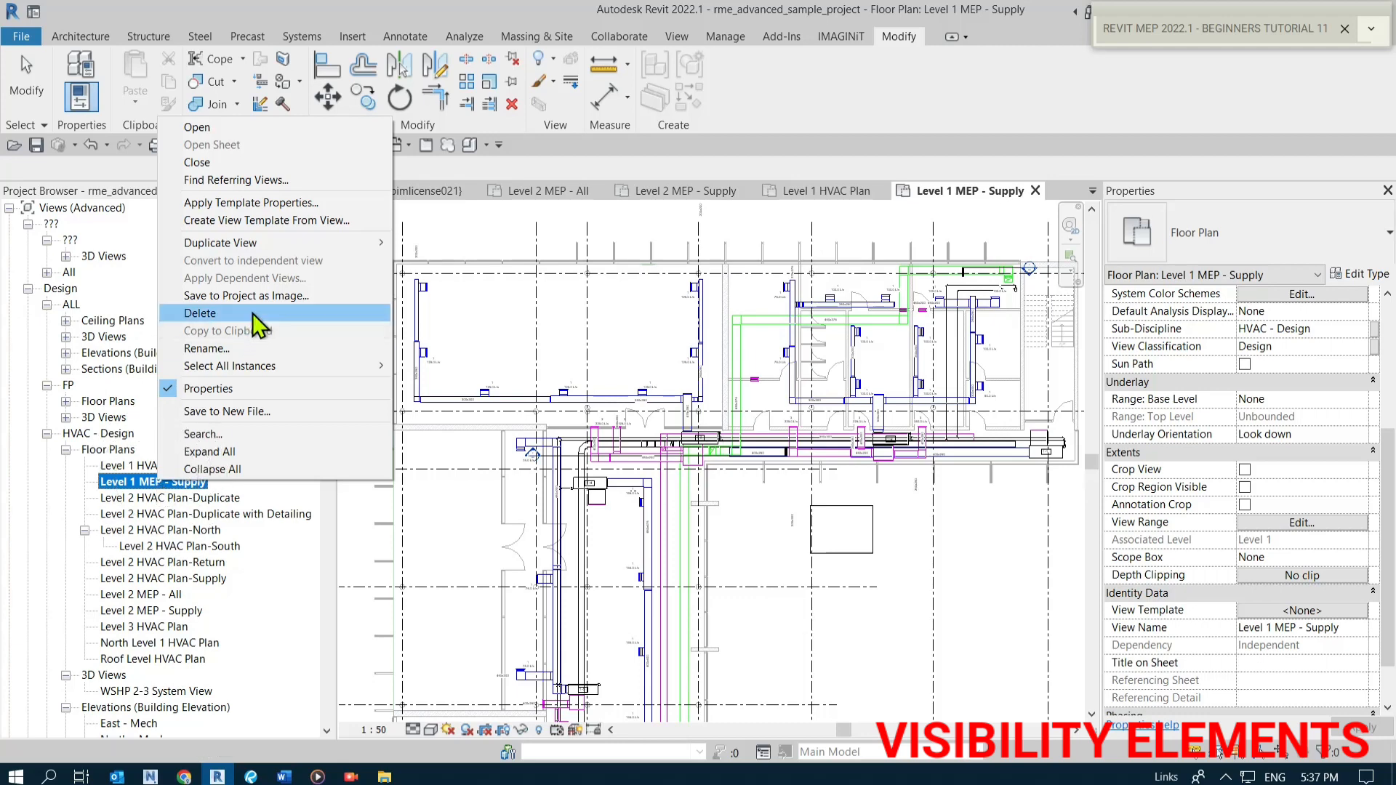
{"action": "left_click", "coordinate": [234, 202]}
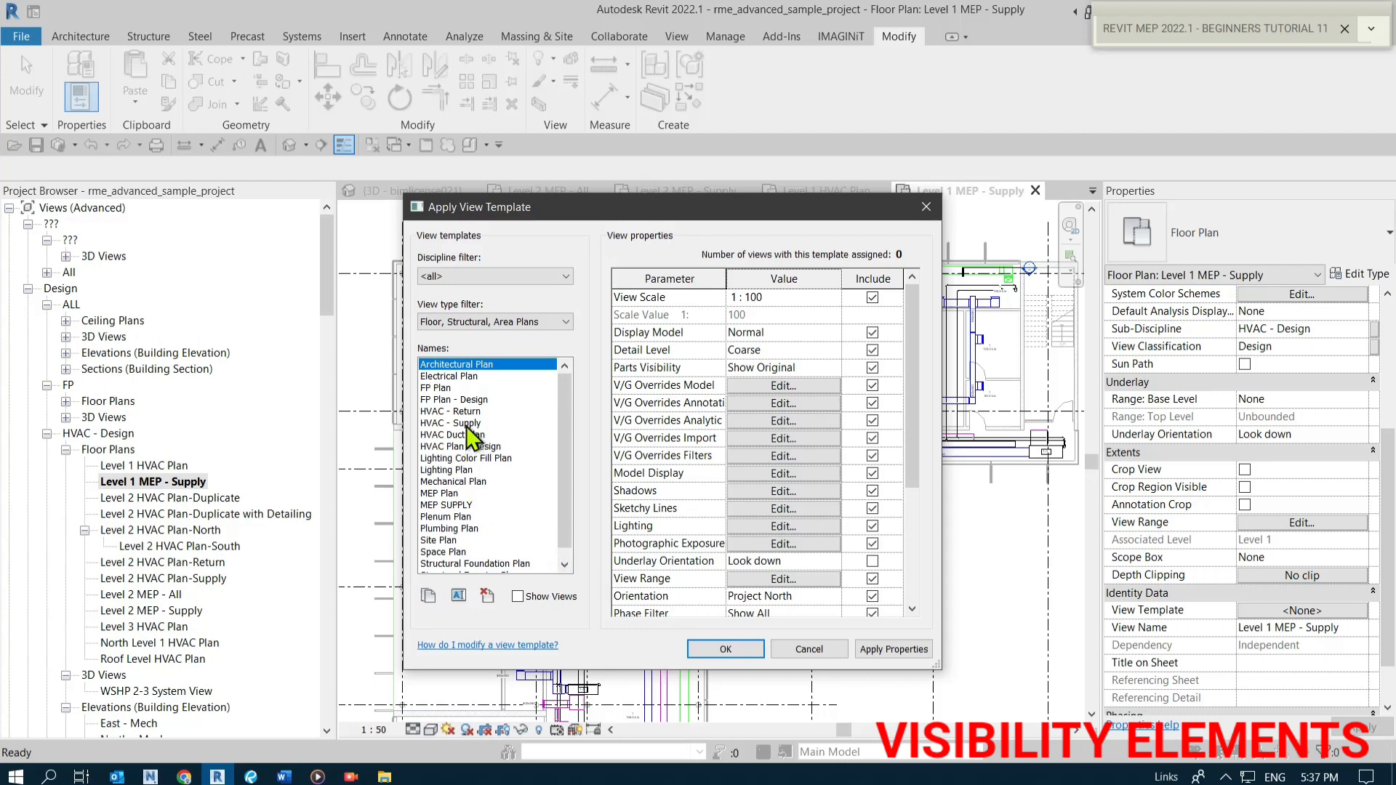
{"action": "left_click", "coordinate": [452, 505]}
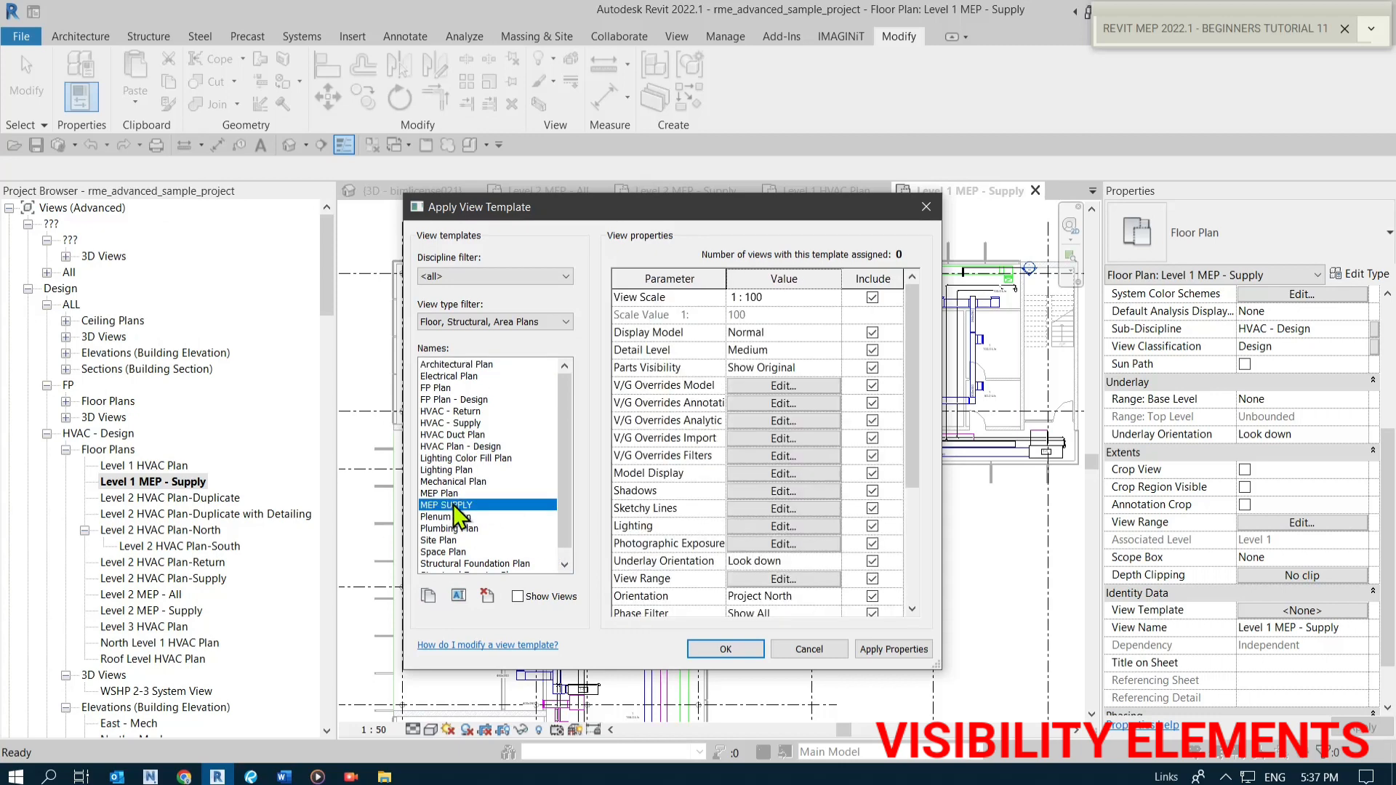
{"action": "left_click", "coordinate": [458, 506]}
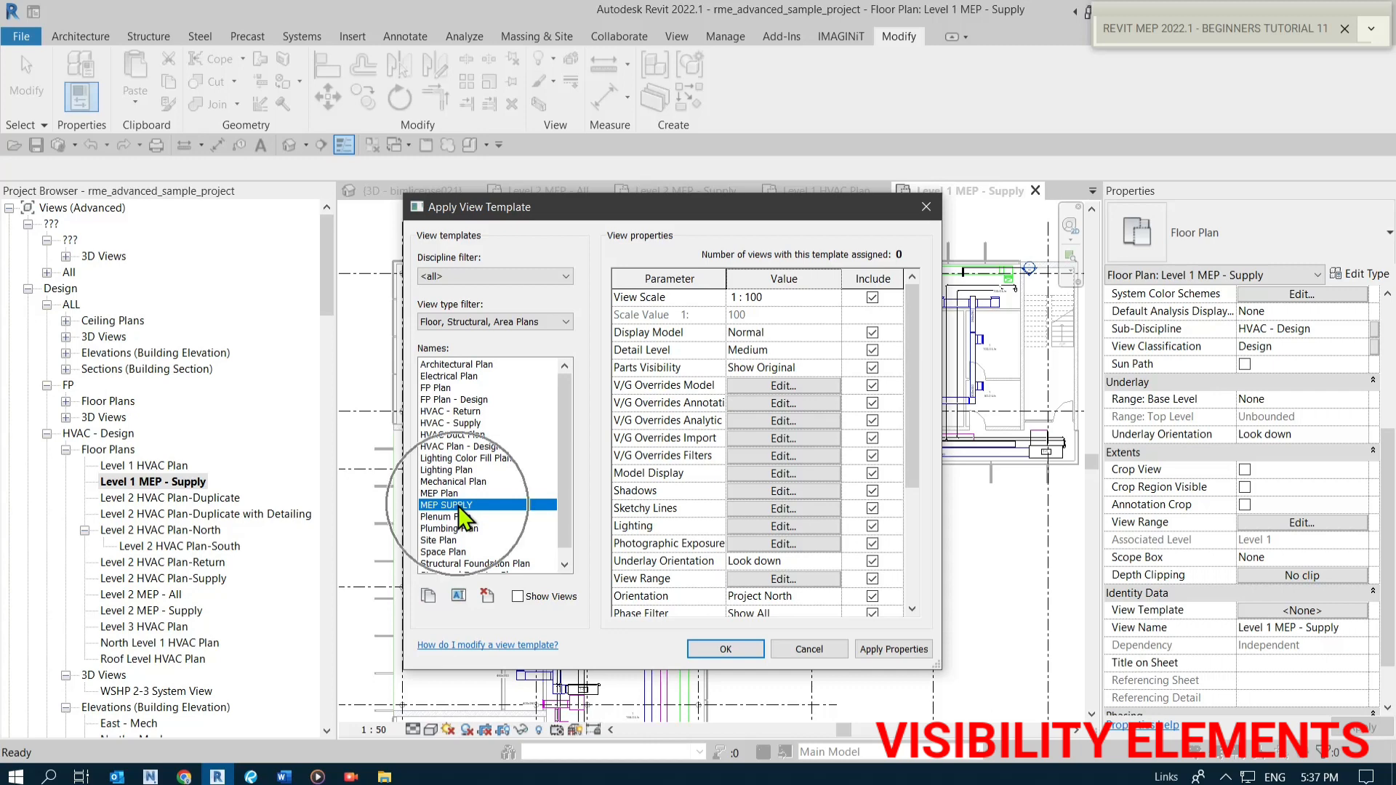
{"action": "left_click", "coordinate": [458, 503]}
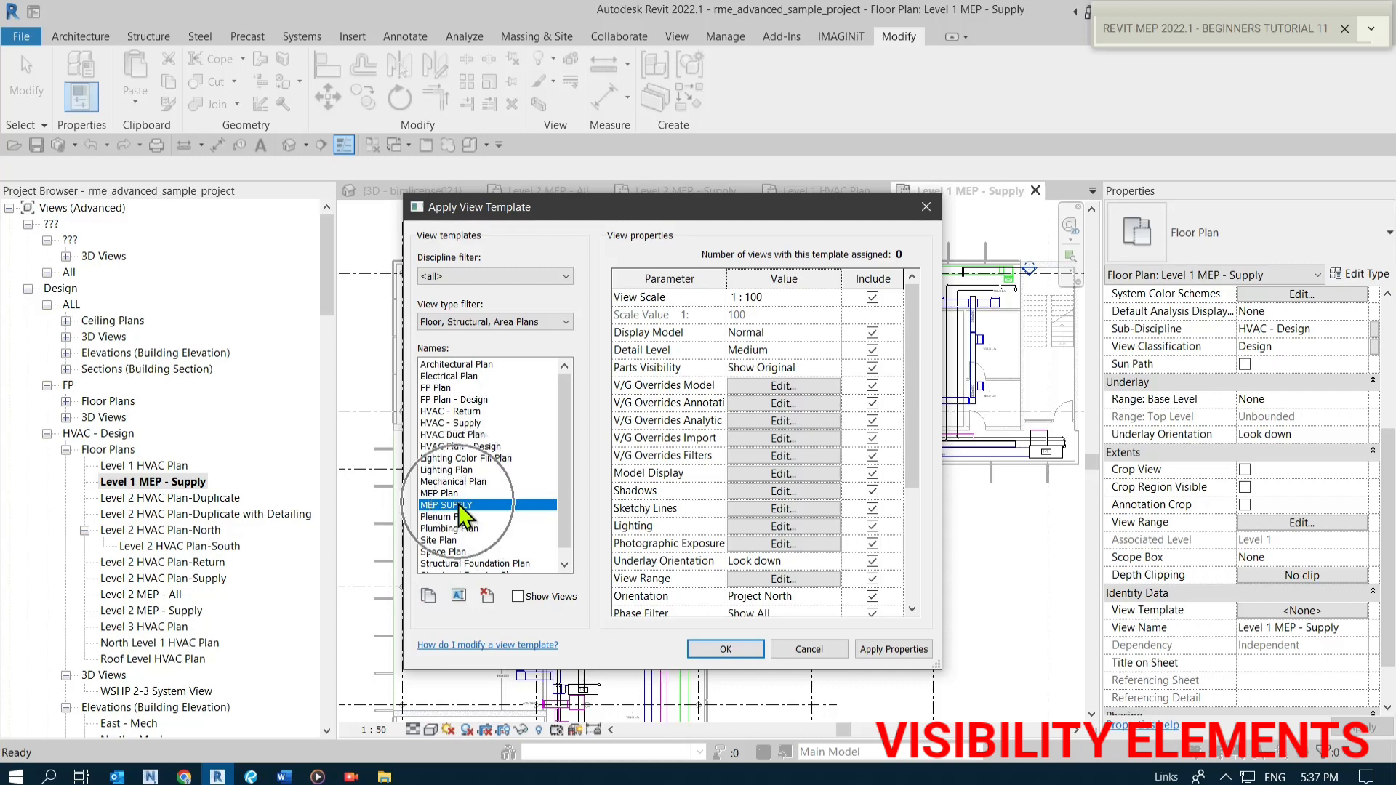
{"action": "left_click", "coordinate": [896, 649]}
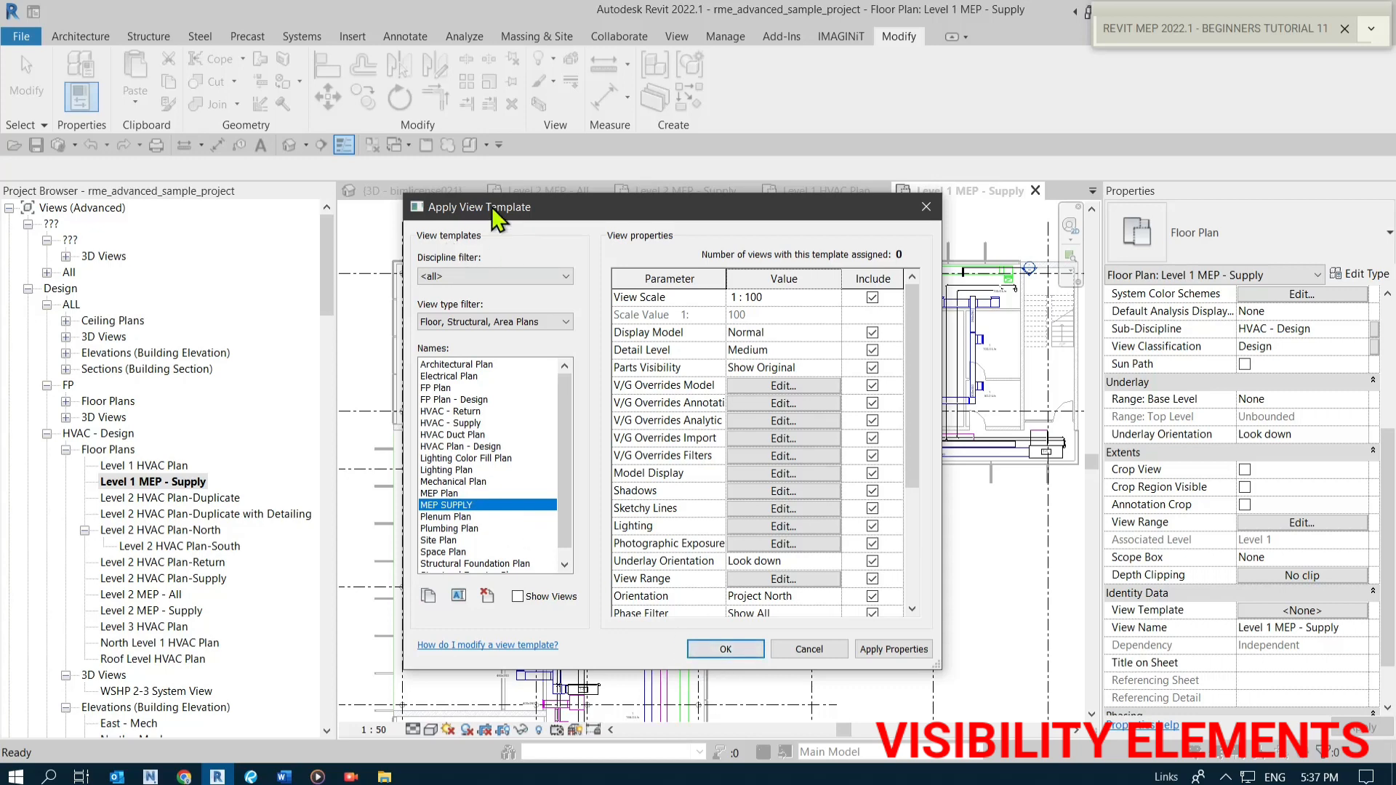
{"action": "left_click", "coordinate": [458, 509]}
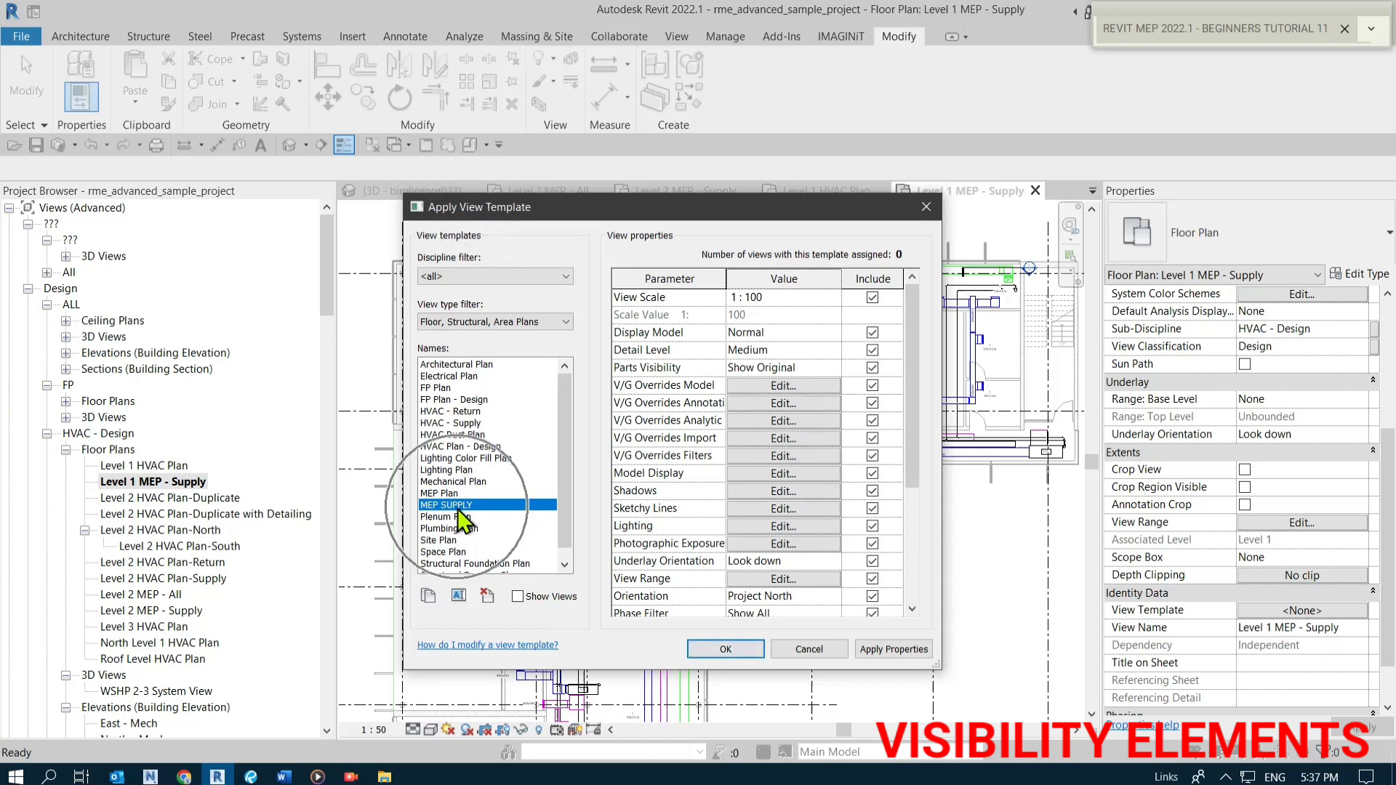
{"action": "left_click", "coordinate": [723, 649]}
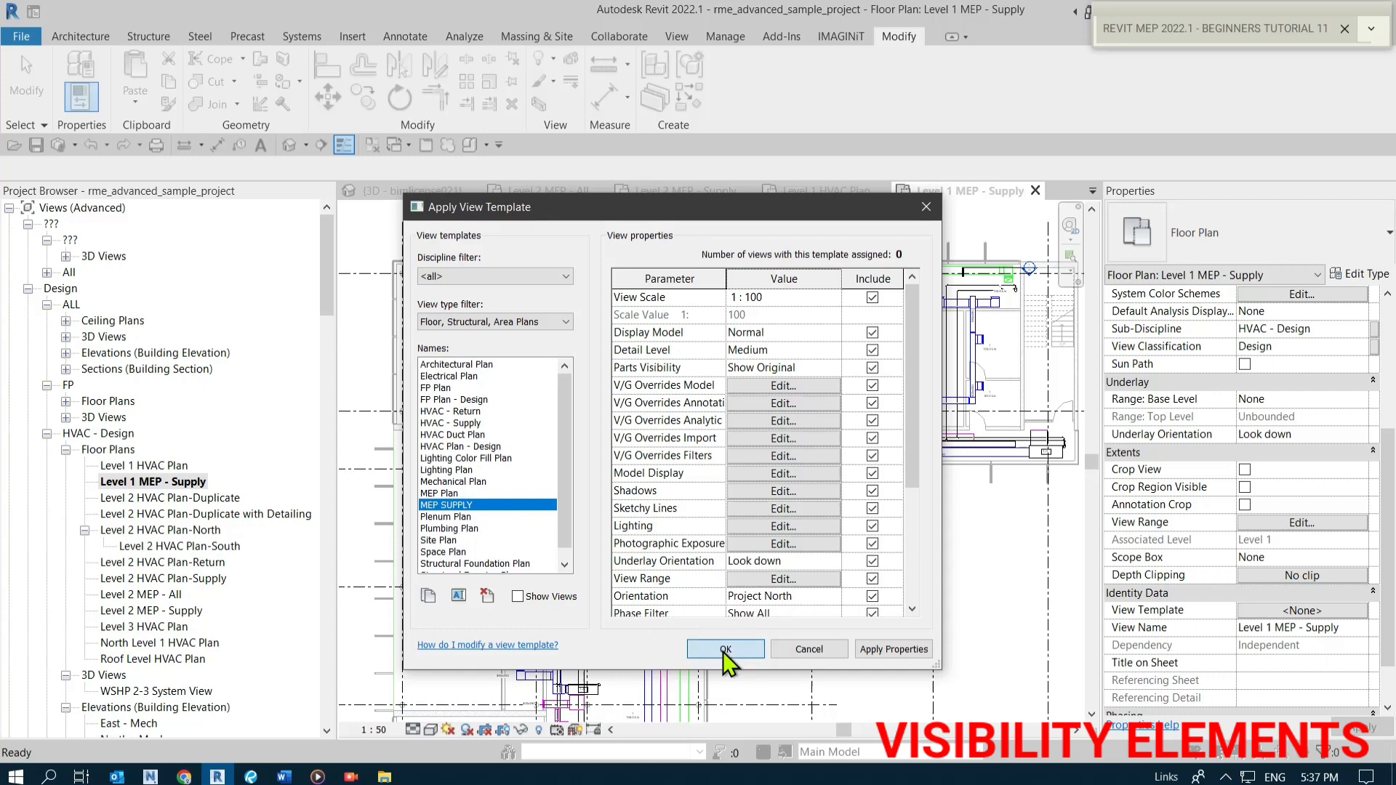
{"action": "left_click", "coordinate": [722, 651]}
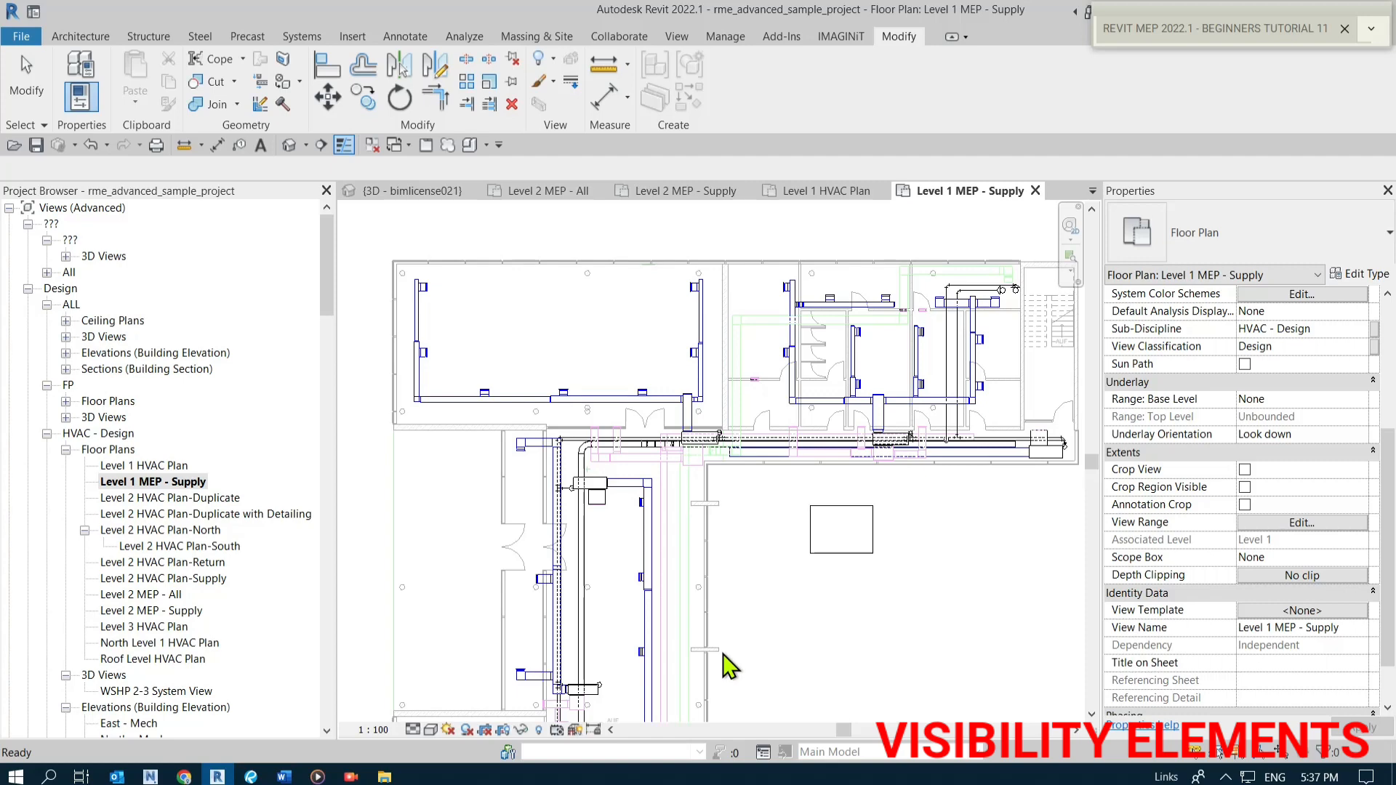
Examine the supply ductwork display across the updated Level 1 MEP - Supply plan.
{"action": "scroll", "coordinate": [701, 554], "scroll_direction": "down", "scroll_amount": 2}
{"action": "scroll", "coordinate": [691, 679], "scroll_direction": "up", "scroll_amount": 1}
{"action": "scroll", "coordinate": [793, 640], "scroll_direction": "up", "scroll_amount": 1}
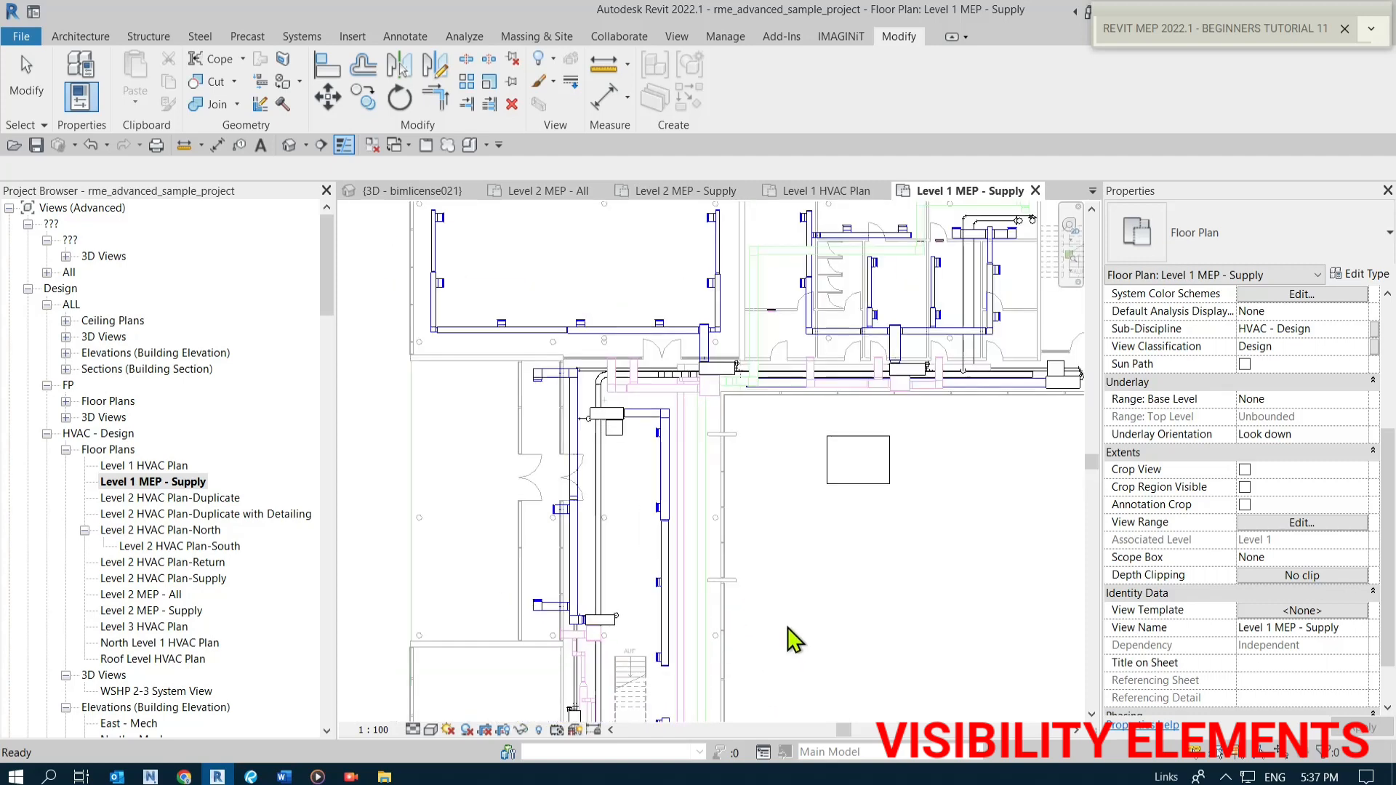
{"action": "scroll", "coordinate": [800, 633], "scroll_direction": "down", "scroll_amount": 3}
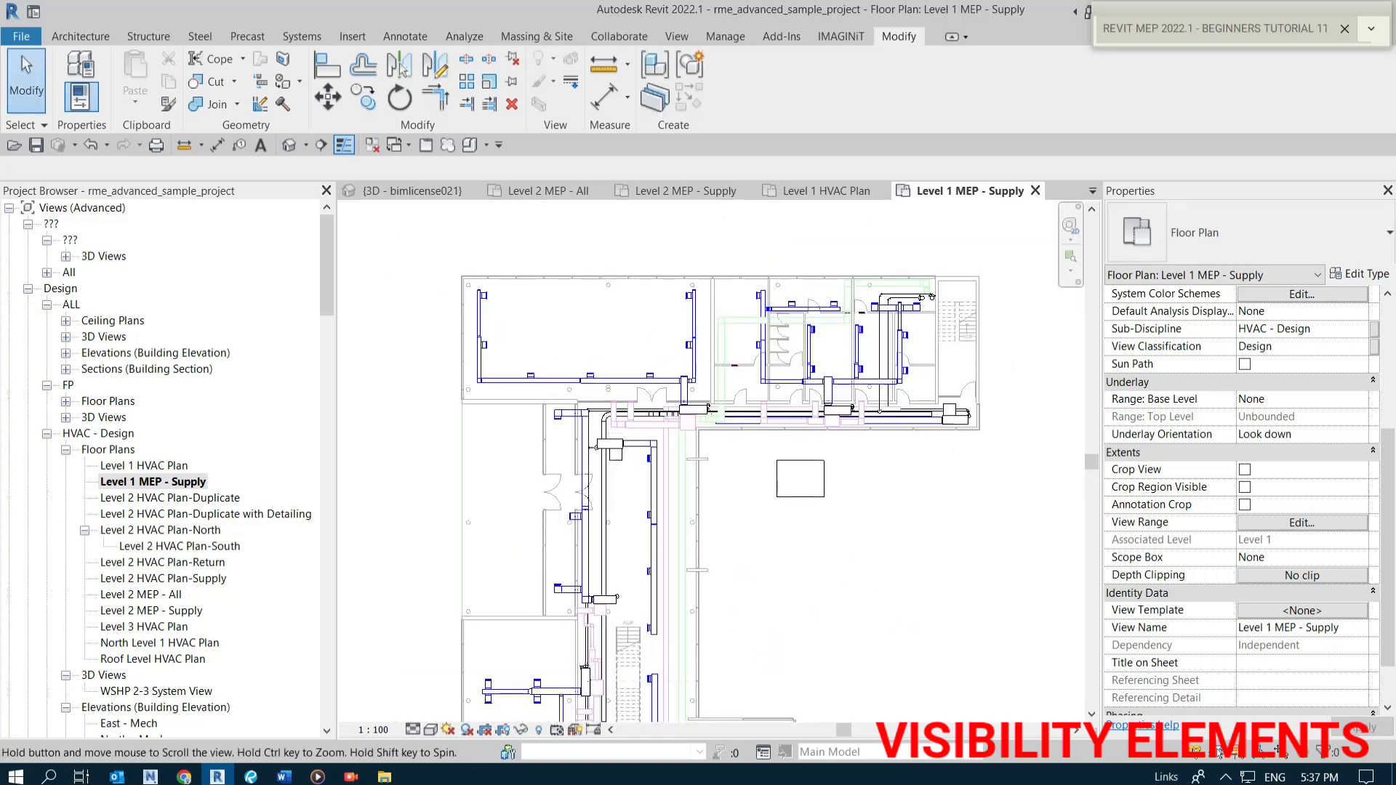
{"action": "scroll", "coordinate": [858, 562], "scroll_direction": "up", "scroll_amount": 1}
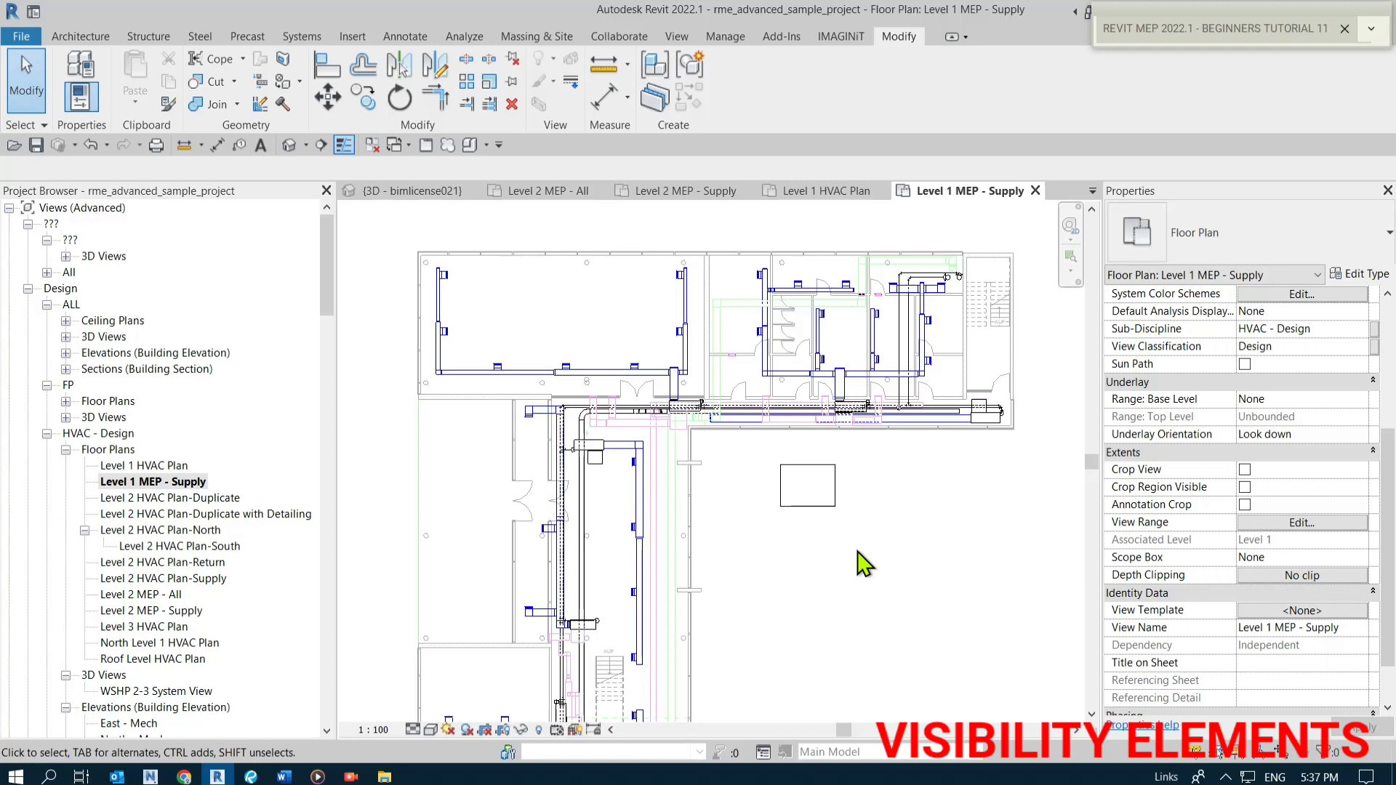
{"action": "scroll", "coordinate": [673, 580], "scroll_direction": "up", "scroll_amount": 3}
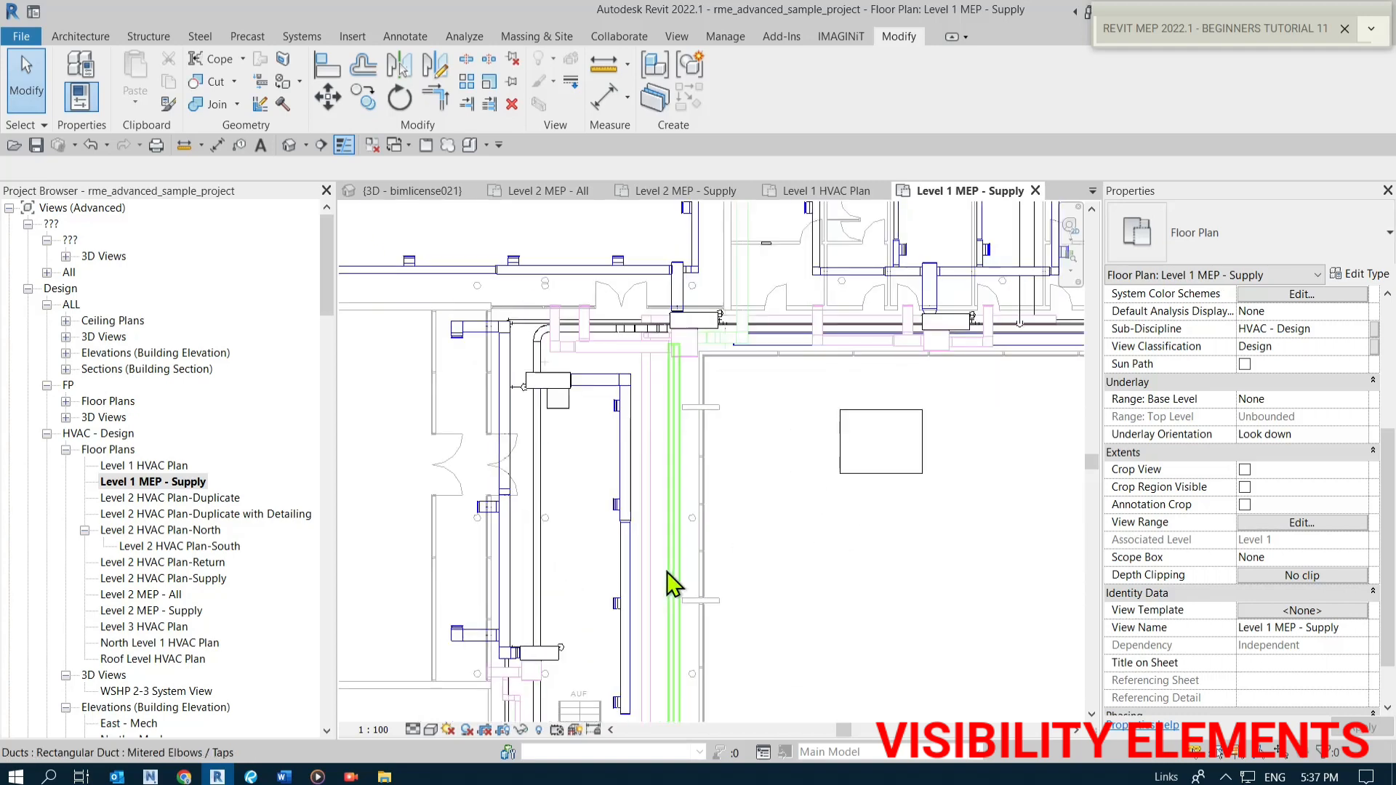
{"action": "scroll", "coordinate": [666, 571], "scroll_direction": "down", "scroll_amount": 2}
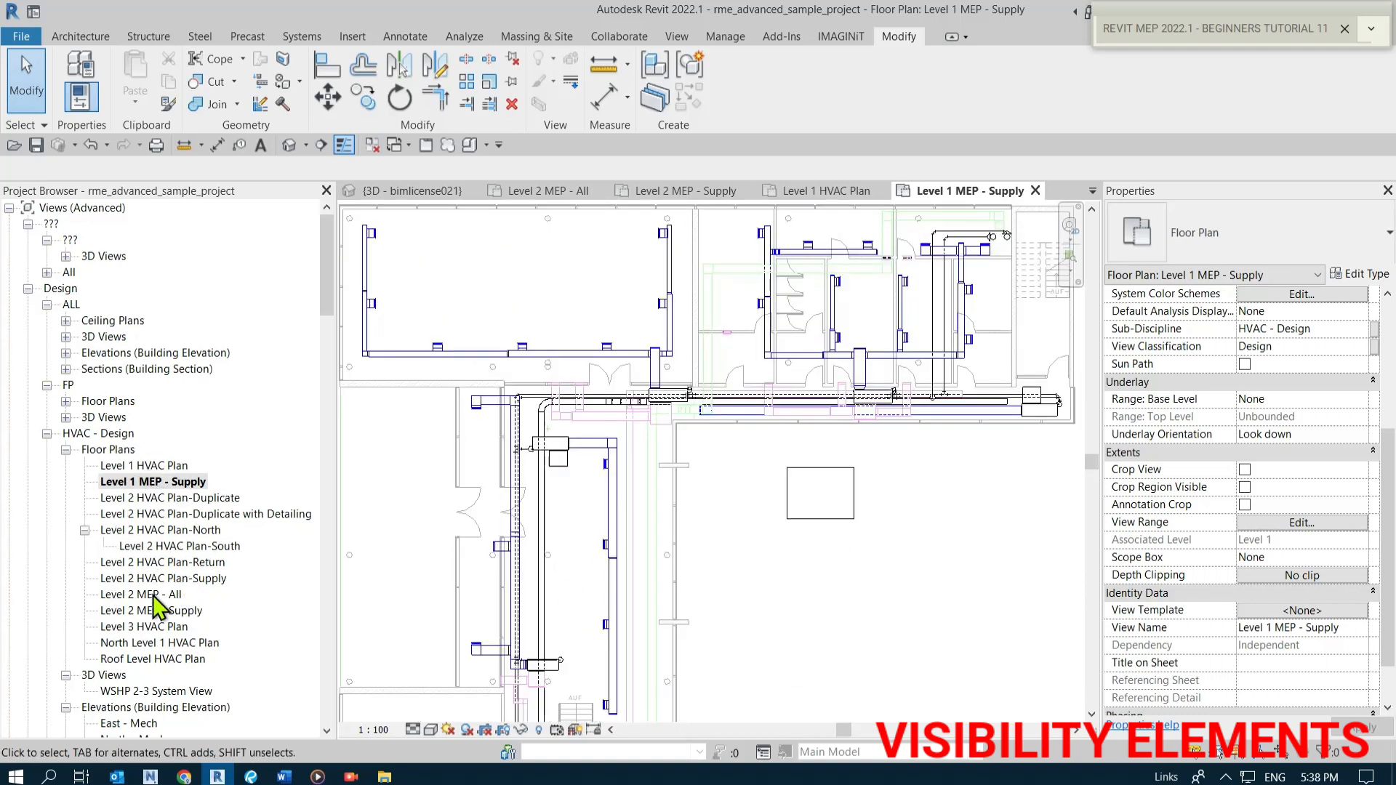
{"action": "scroll", "coordinate": [158, 643], "scroll_direction": "down", "scroll_amount": 4}
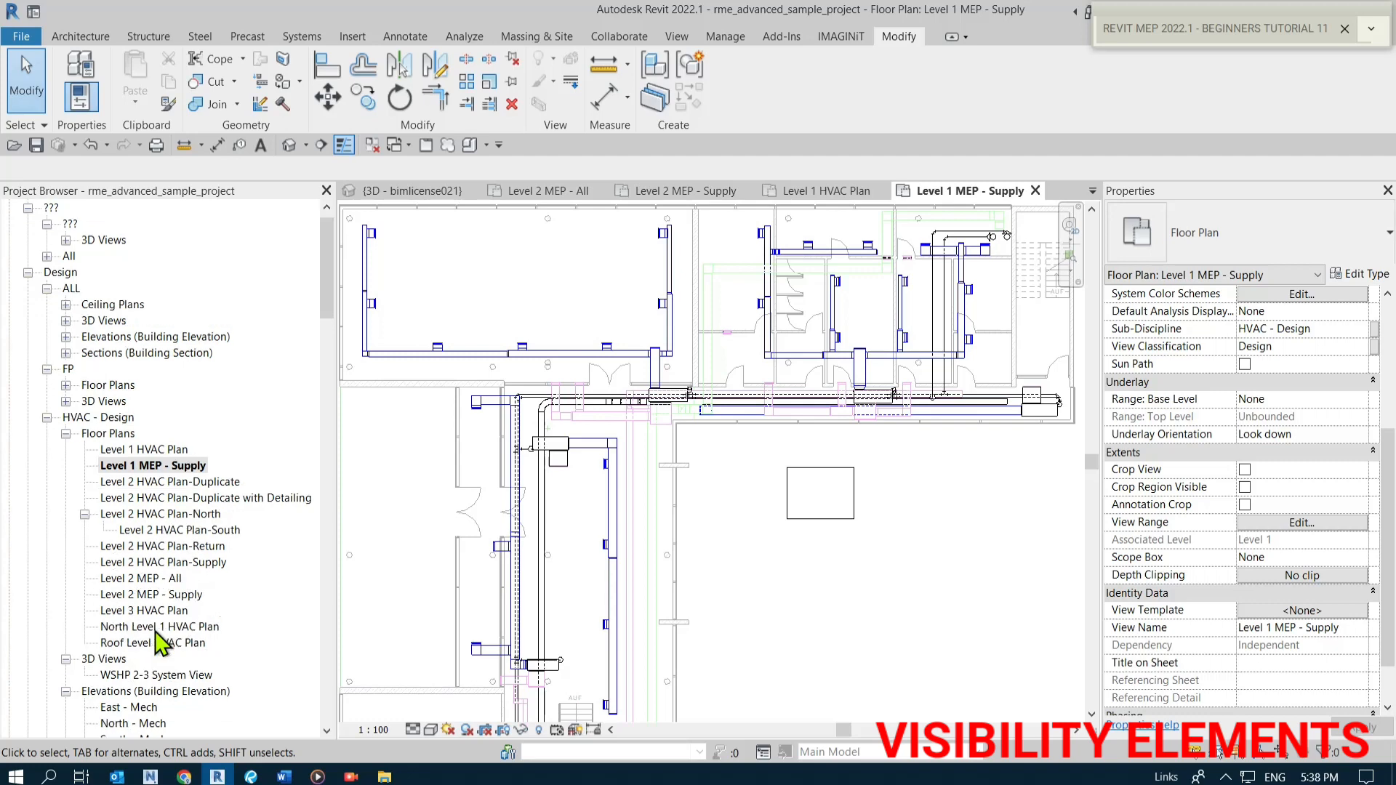
{"action": "scroll", "coordinate": [158, 642], "scroll_direction": "up", "scroll_amount": 3}
{"action": "scroll", "coordinate": [160, 643], "scroll_direction": "up", "scroll_amount": 1}
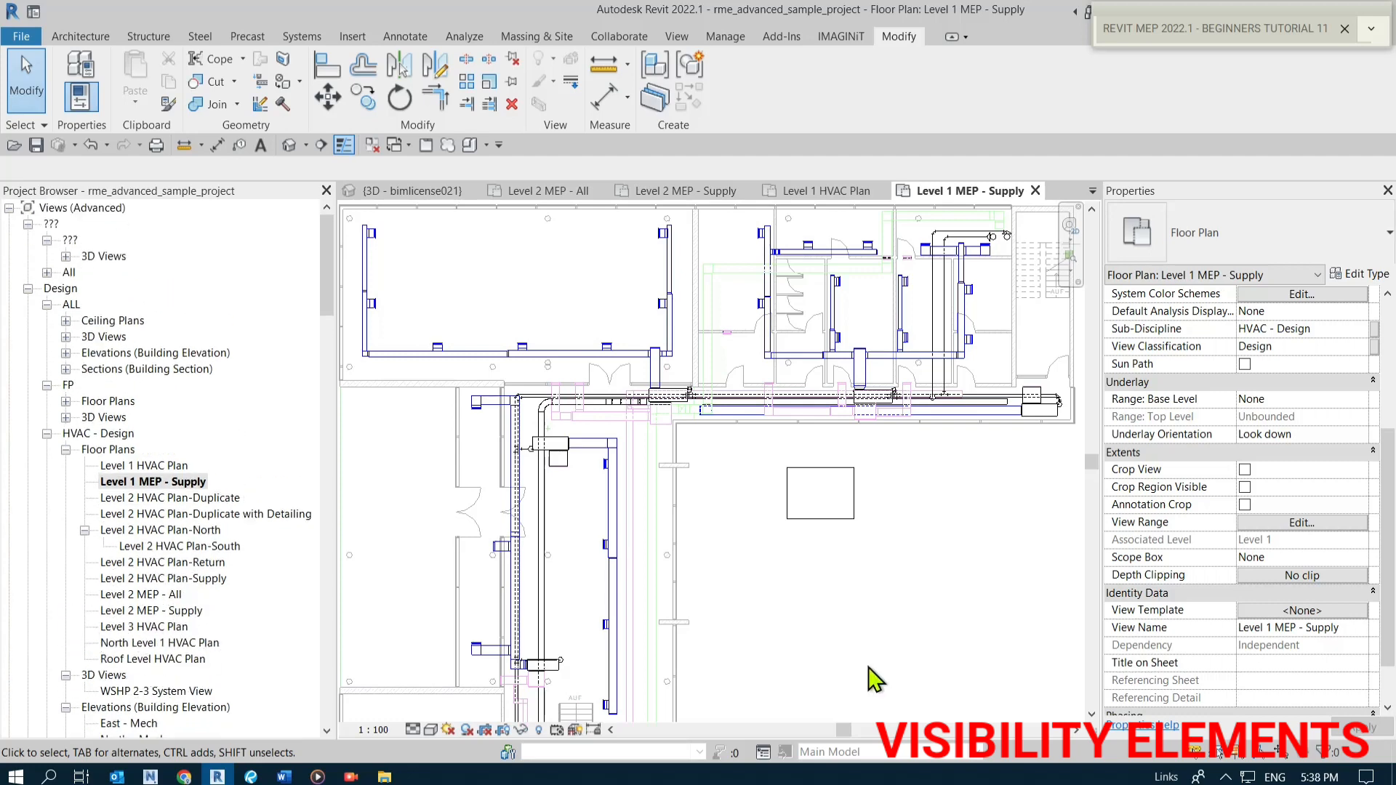
{"action": "scroll", "coordinate": [823, 621], "scroll_direction": "down", "scroll_amount": 2}
{"action": "scroll", "coordinate": [818, 617], "scroll_direction": "up", "scroll_amount": 1}
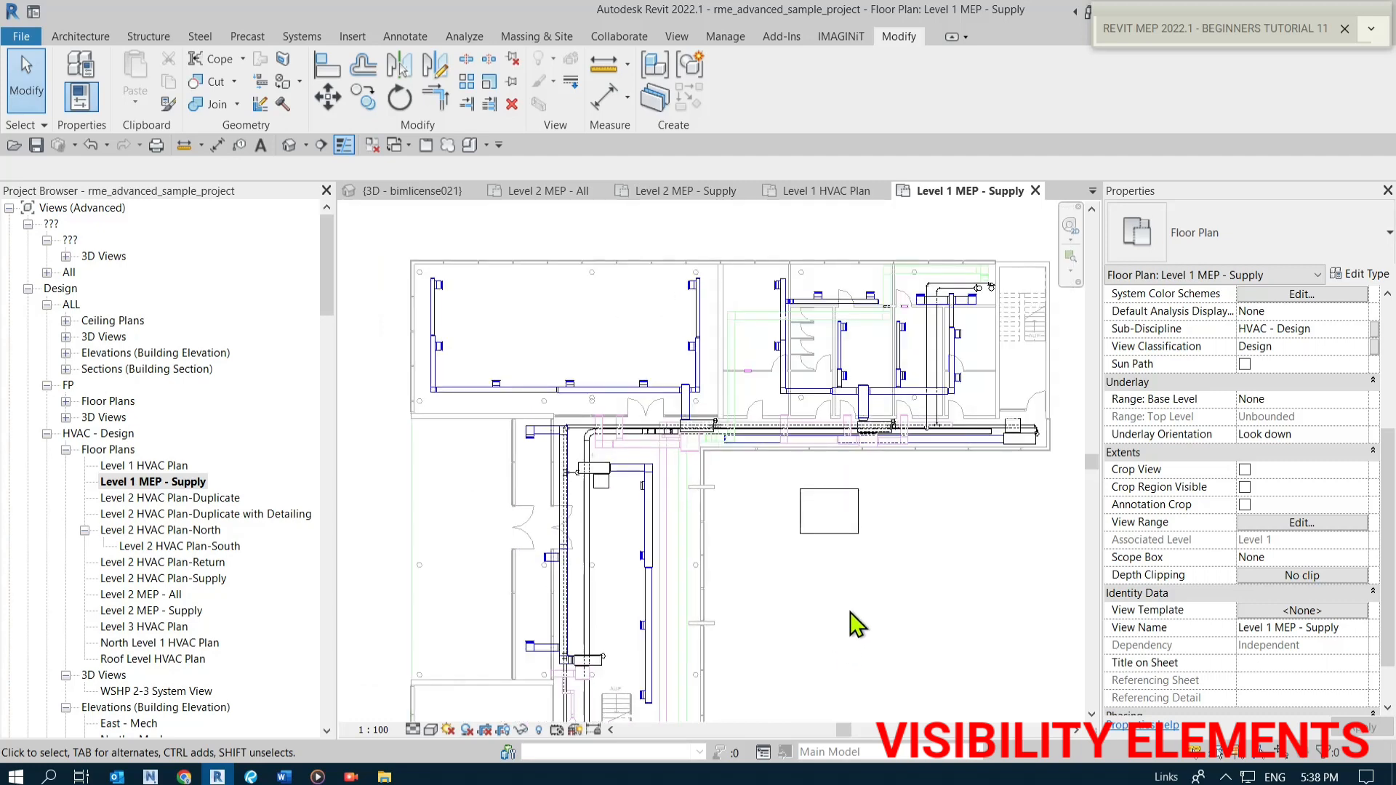
{"action": "middle_click_drag", "start_coordinate": [895, 583], "coordinate": [893, 588]}
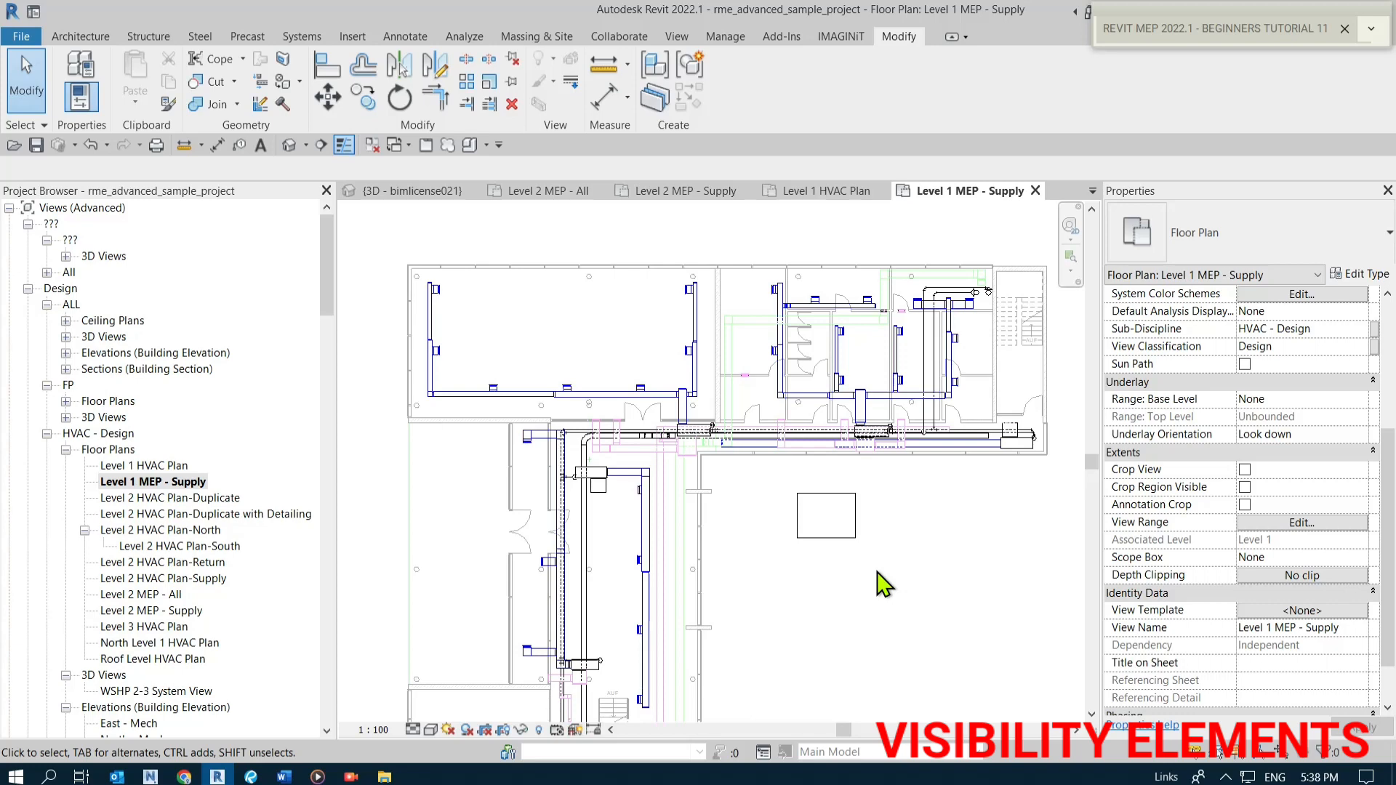
Review the filter settings in the Level 1 MEP - Supply view's Visibility/Graphic Overrides, then close the dialog.
{"action": "right_click", "coordinate": [191, 485]}
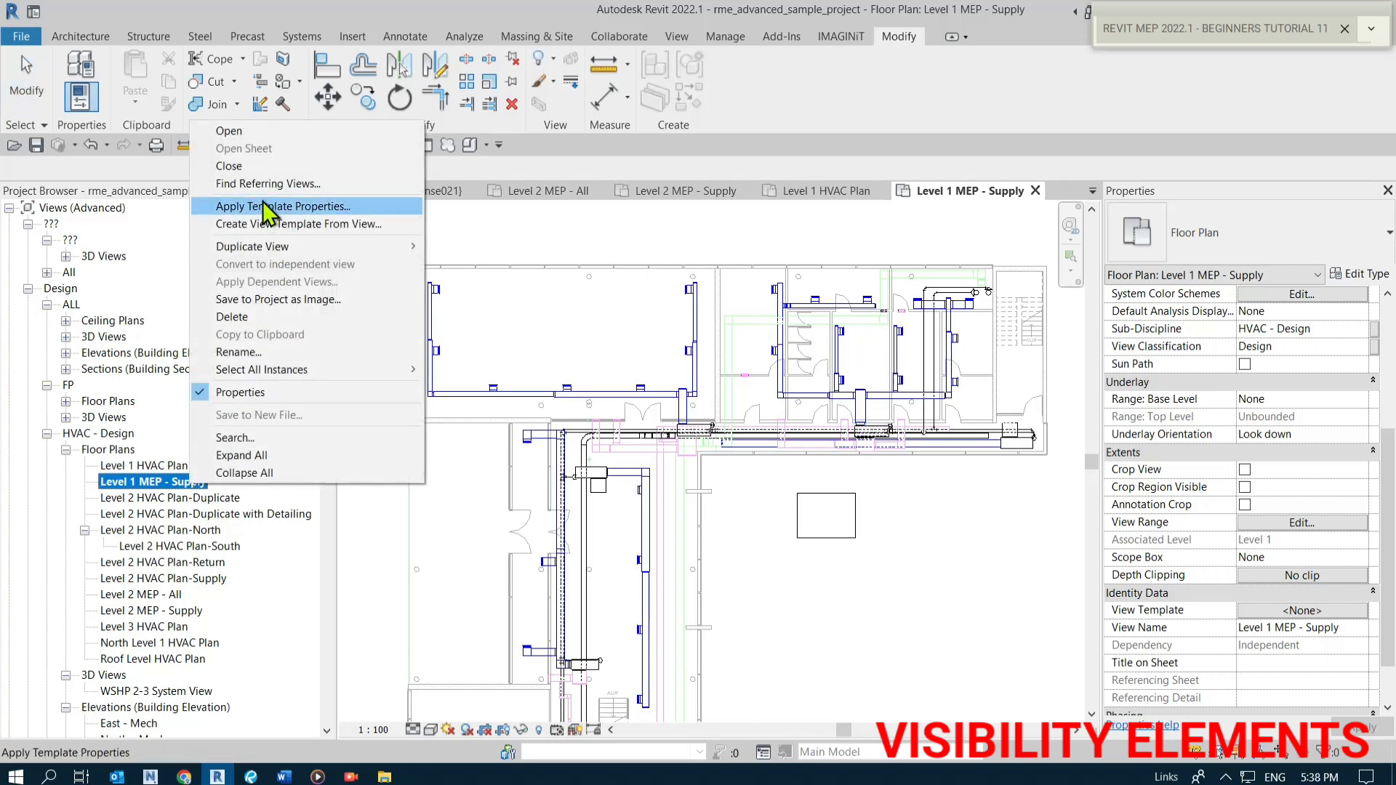
{"action": "left_click", "coordinate": [836, 624]}
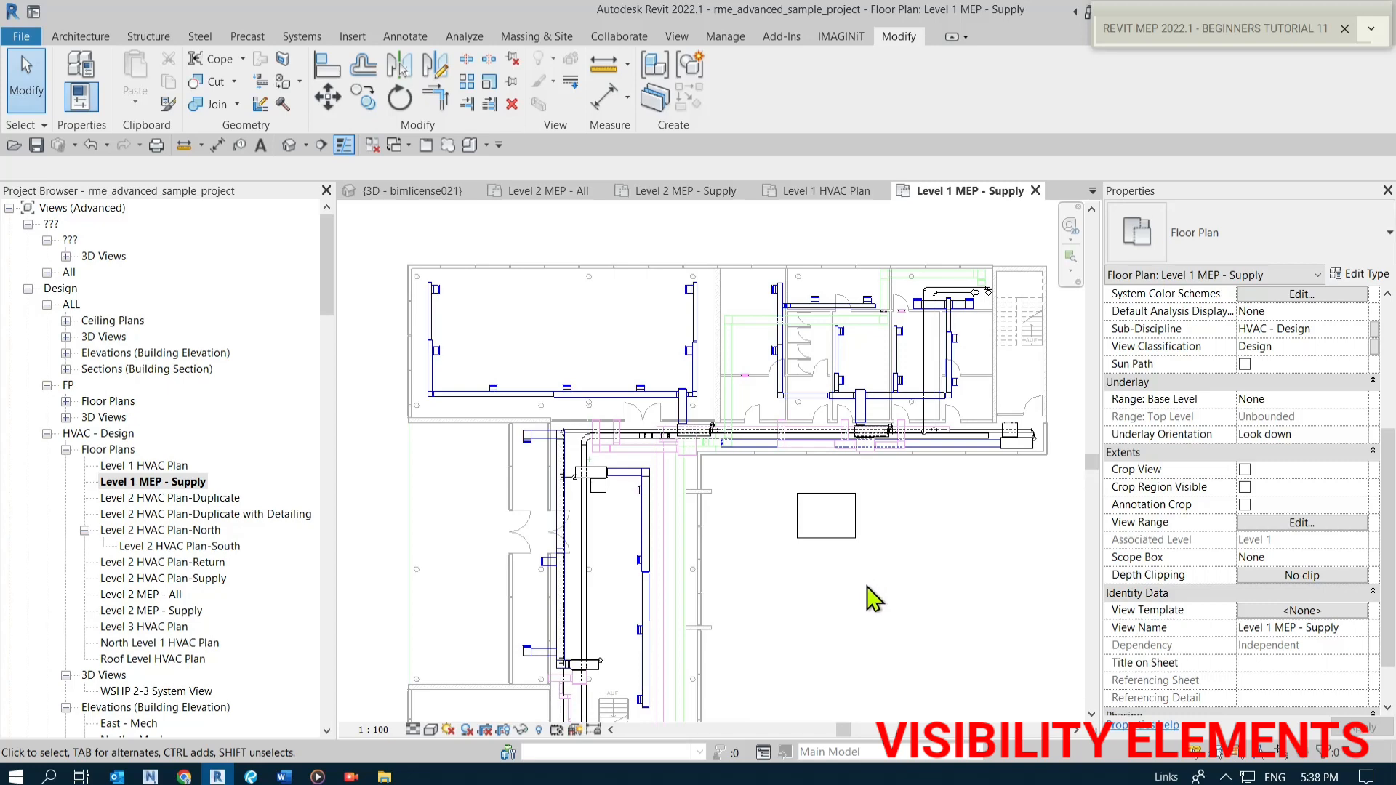
{"action": "key", "text": "v"}
{"action": "key", "text": "g"}
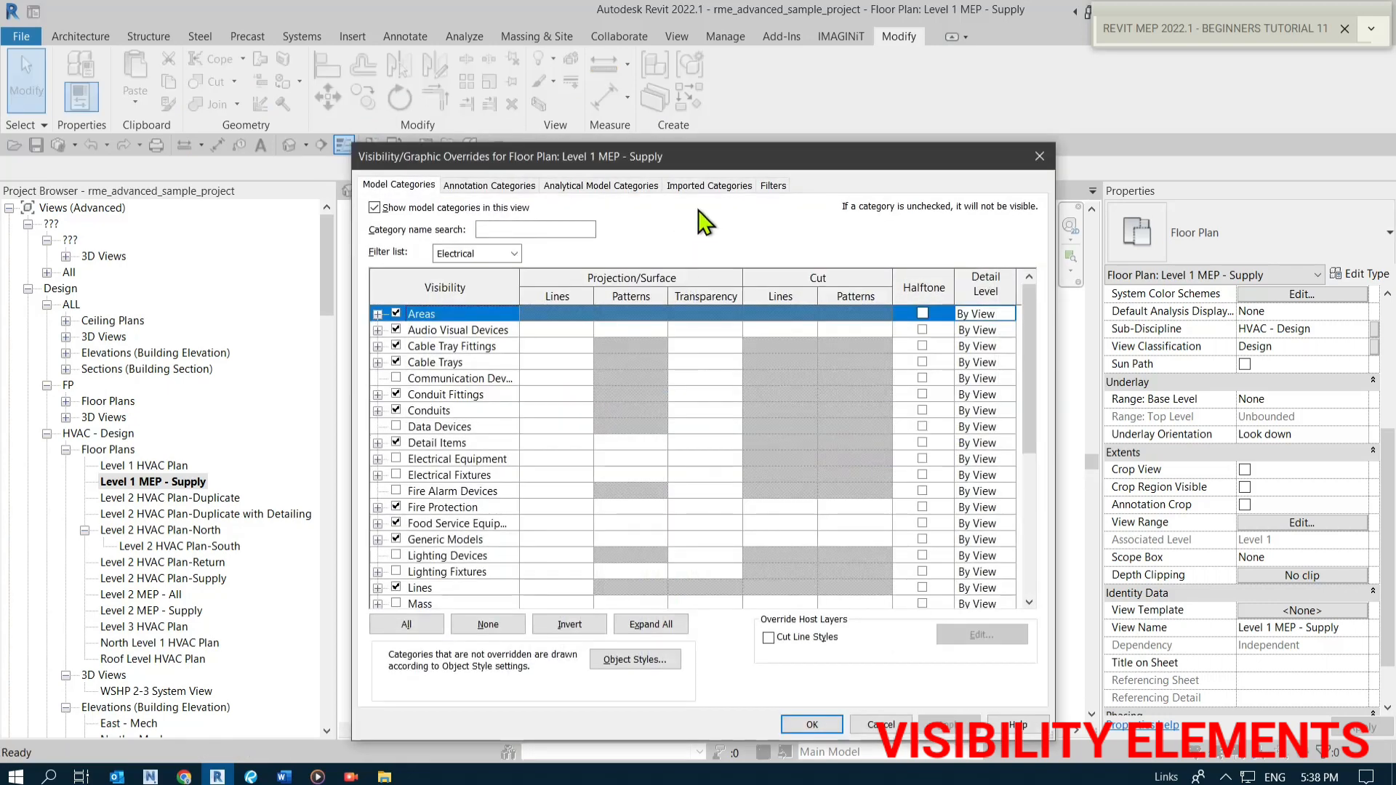
{"action": "left_click", "coordinate": [775, 187]}
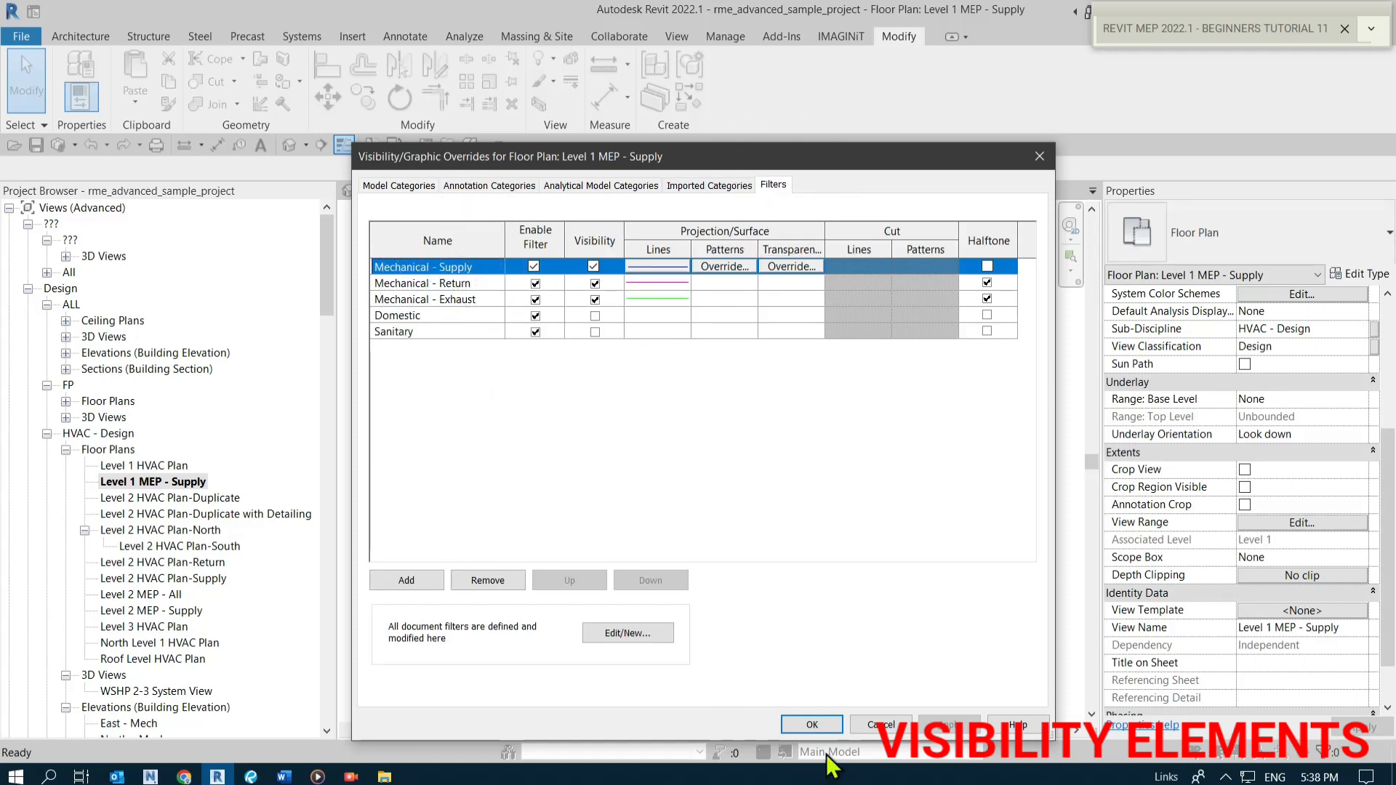
{"action": "left_click", "coordinate": [812, 725]}
{"action": "left_click", "coordinate": [146, 466]}
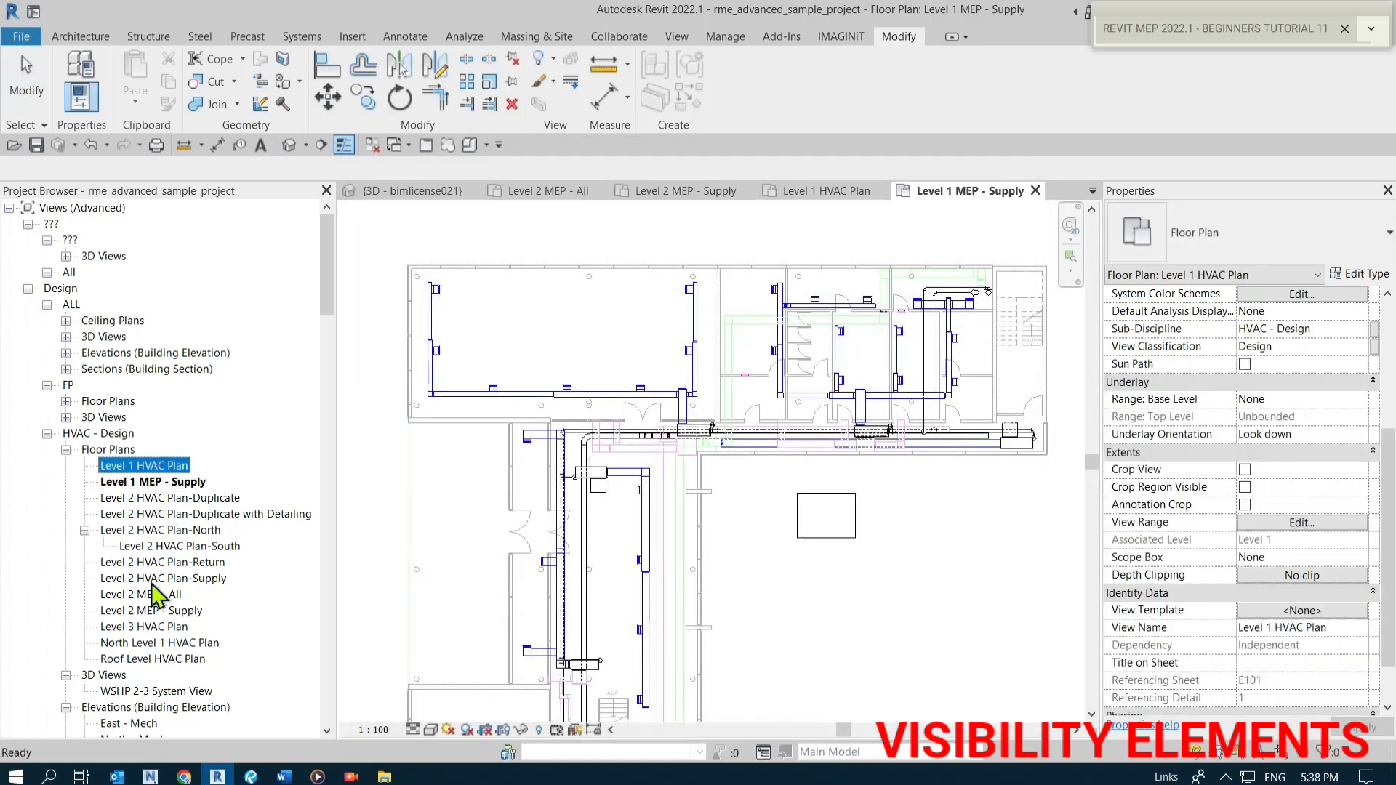
{"action": "left_click", "coordinate": [140, 658], "text": "shift"}
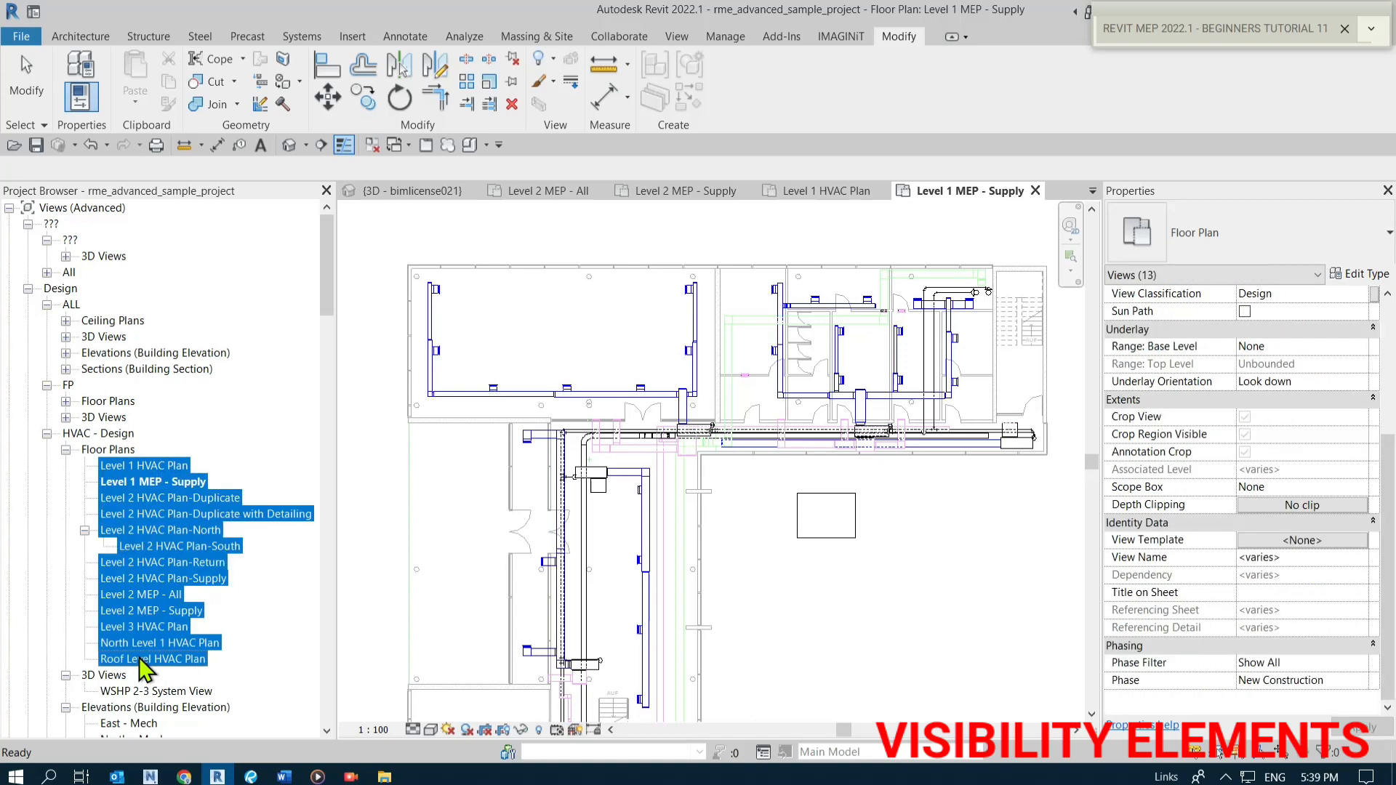
{"action": "right_click", "coordinate": [178, 581]}
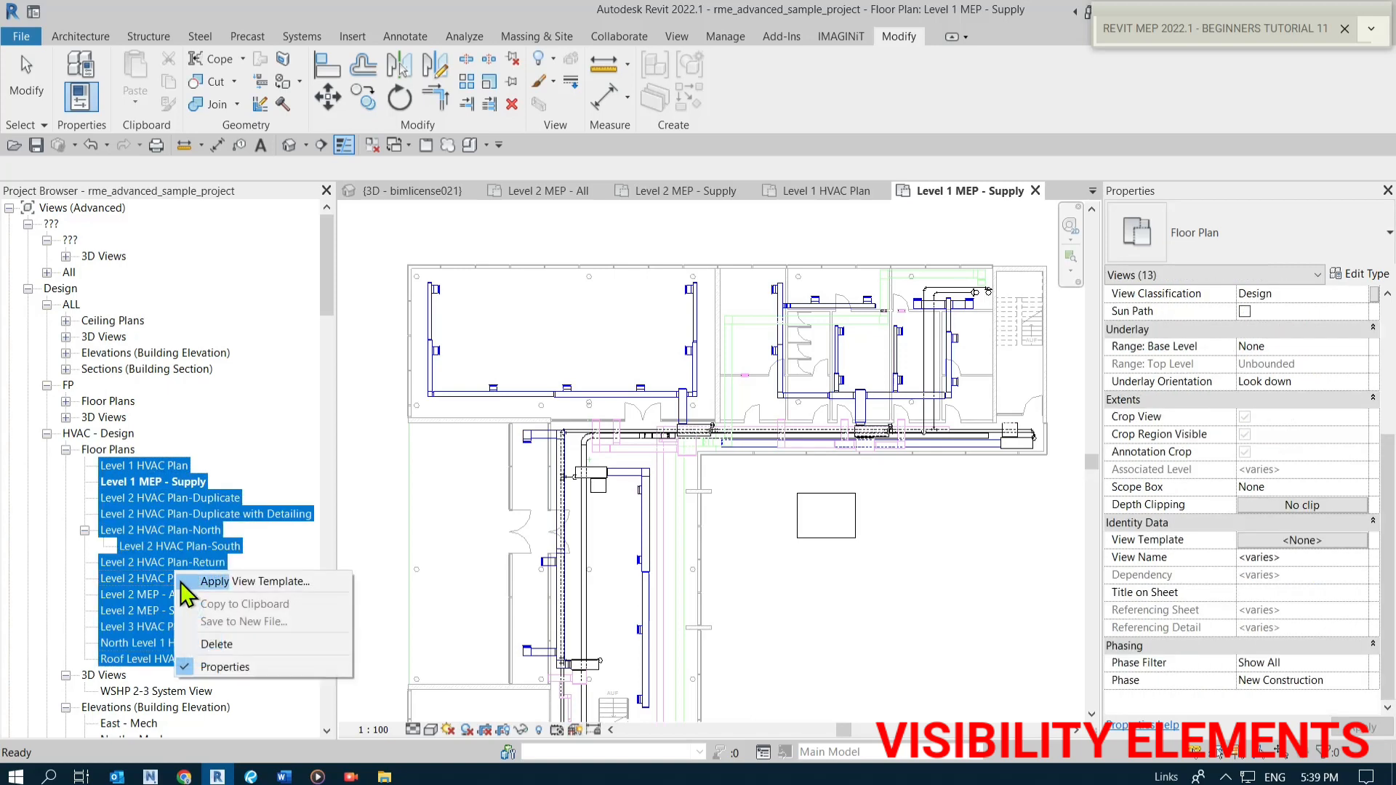
{"action": "left_click", "coordinate": [244, 582]}
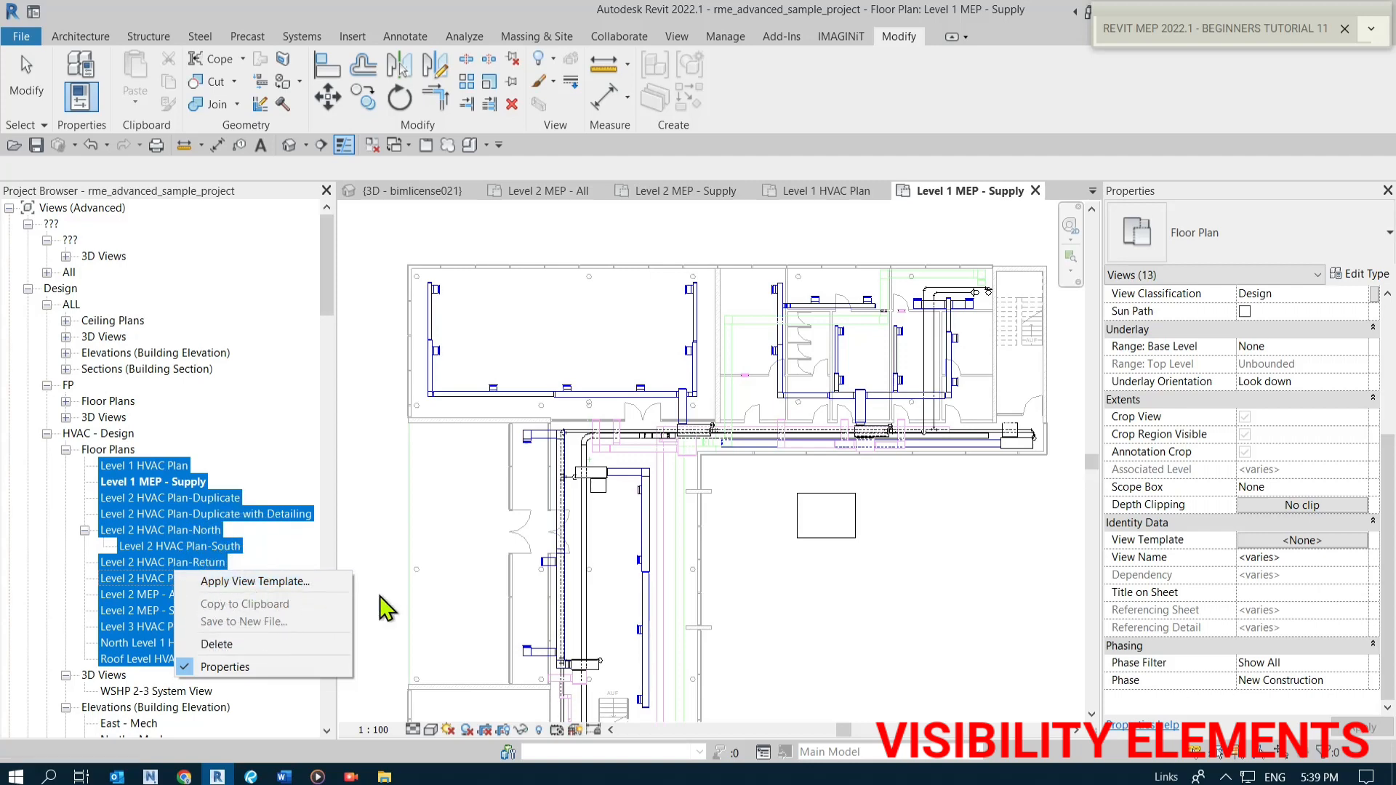
{"action": "left_click", "coordinate": [836, 622]}
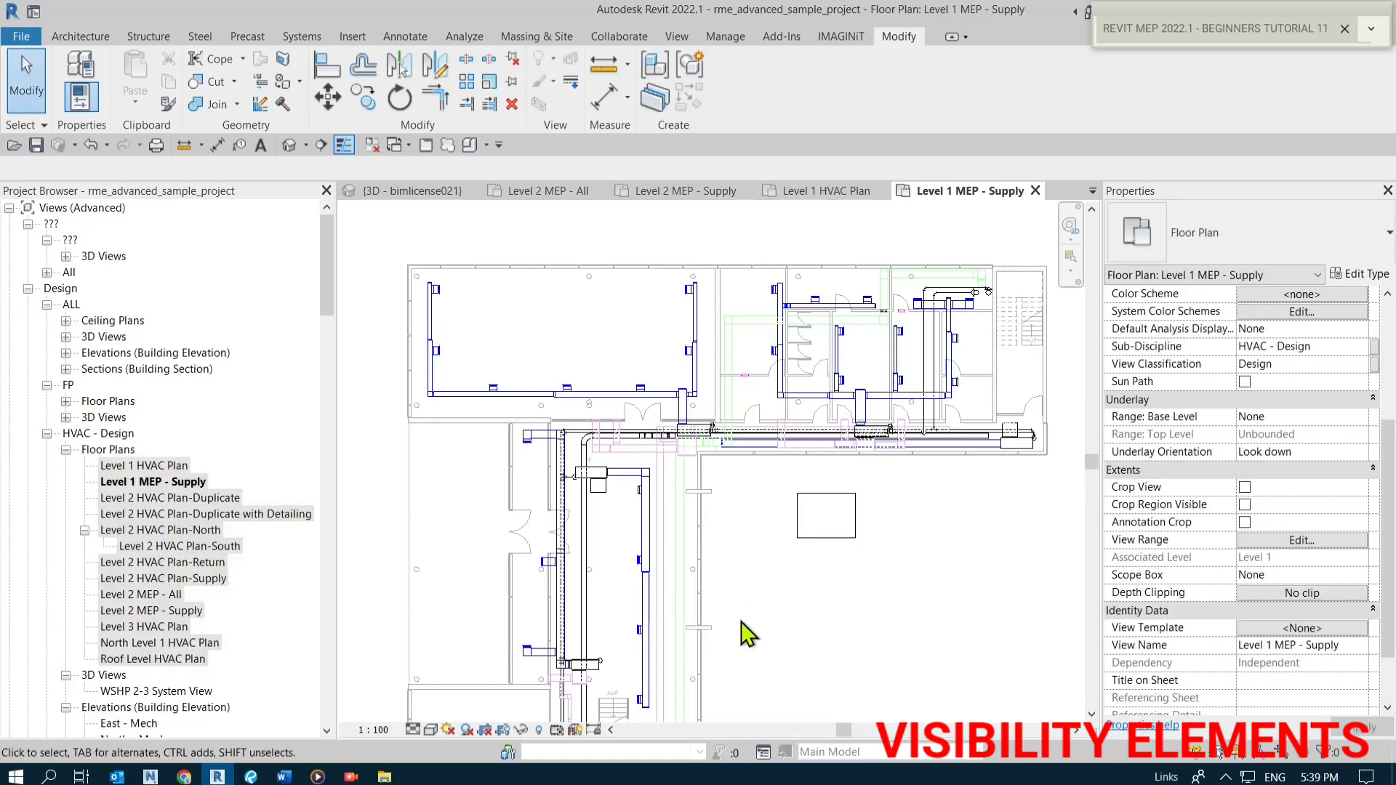
Select the Level 1 MEP - Supply view and inspect its View Template property.
{"action": "left_click", "coordinate": [142, 482]}
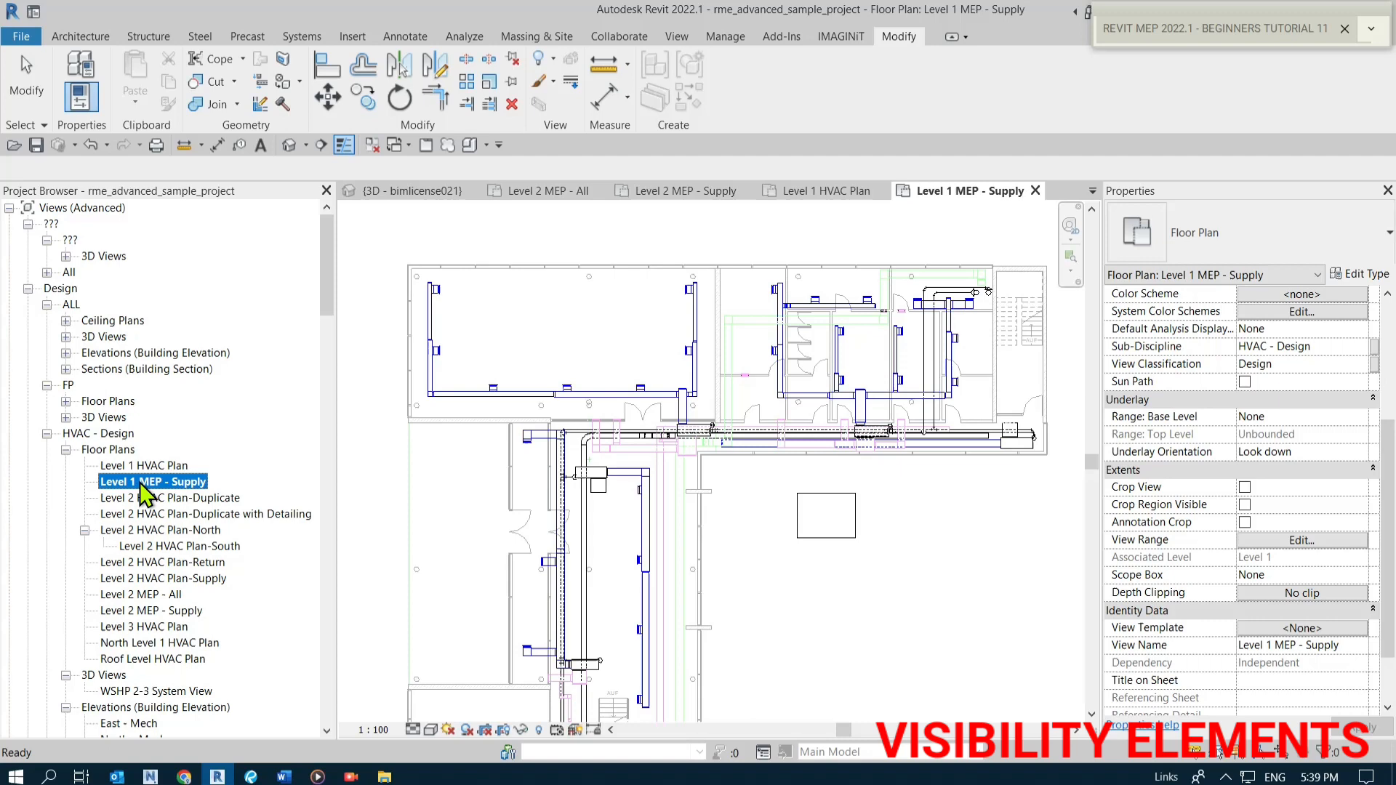
{"action": "left_click", "coordinate": [901, 623]}
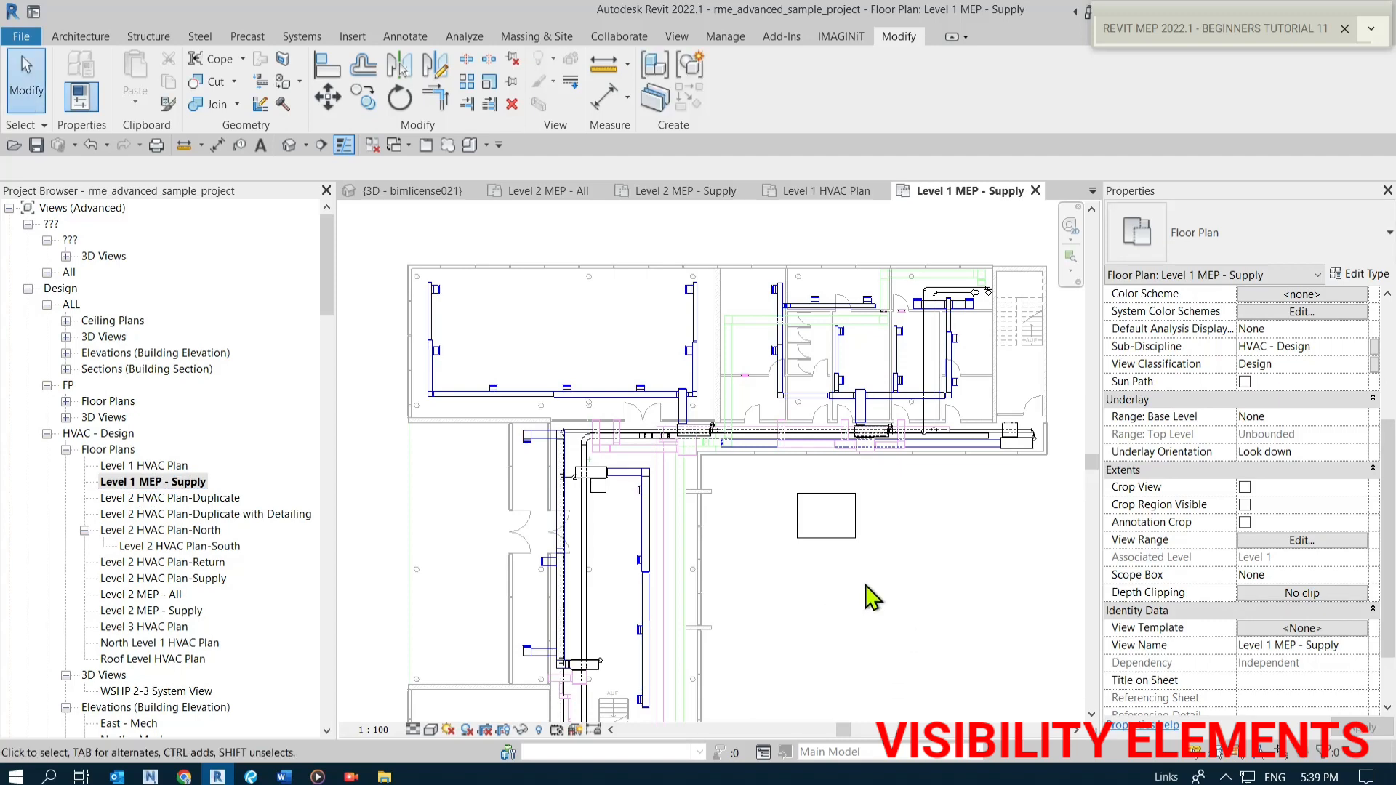
{"action": "left_click", "coordinate": [155, 481]}
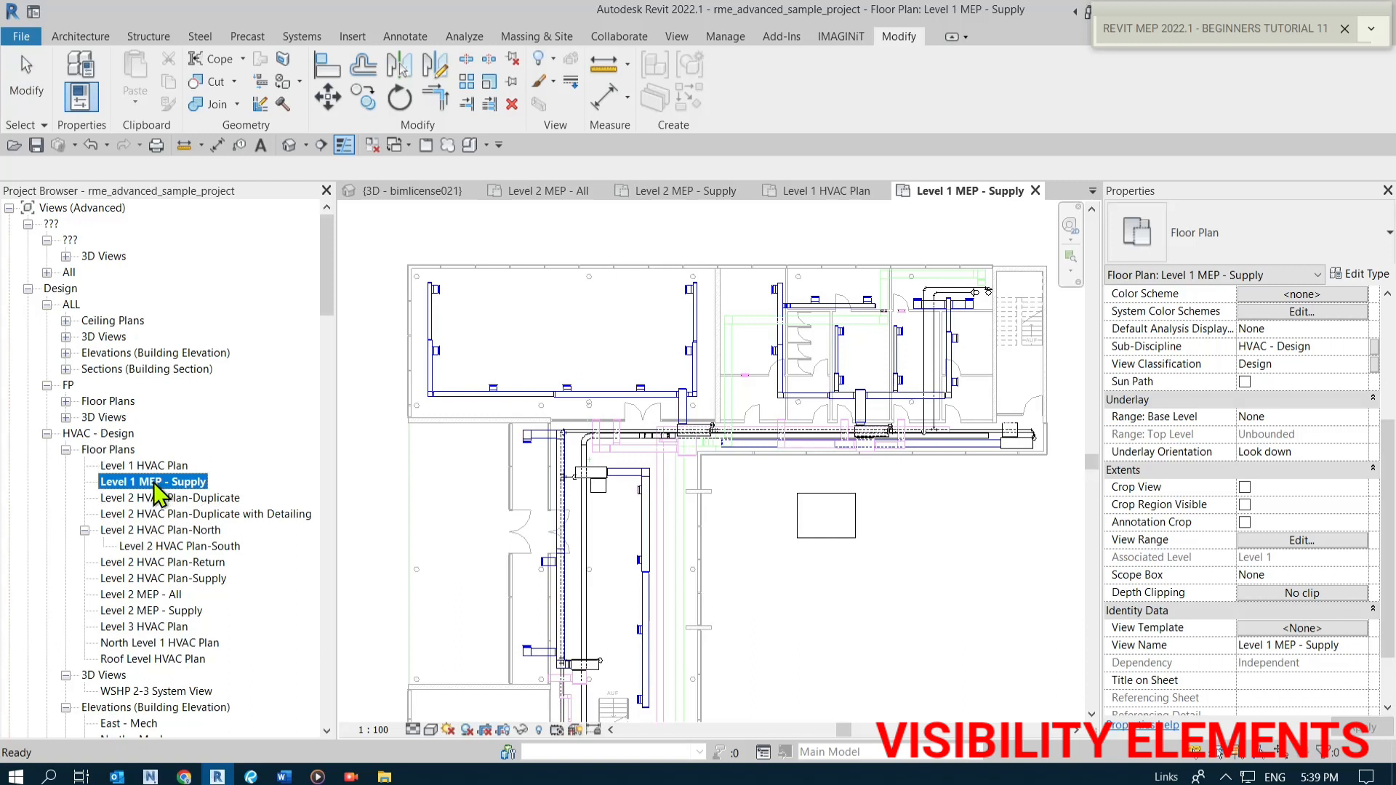
{"action": "left_click", "coordinate": [154, 483]}
{"action": "left_click", "coordinate": [1302, 631]}
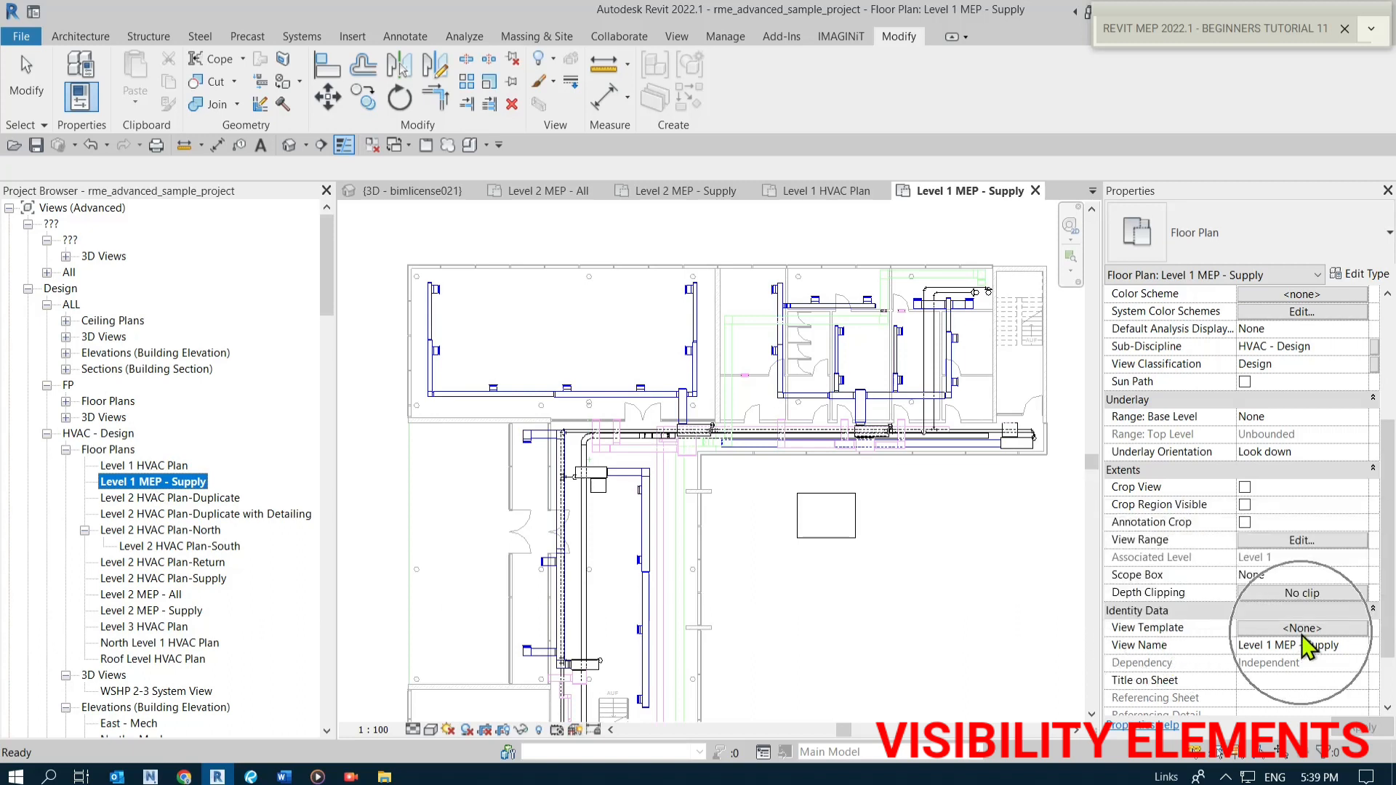
{"action": "left_click", "coordinate": [846, 605]}
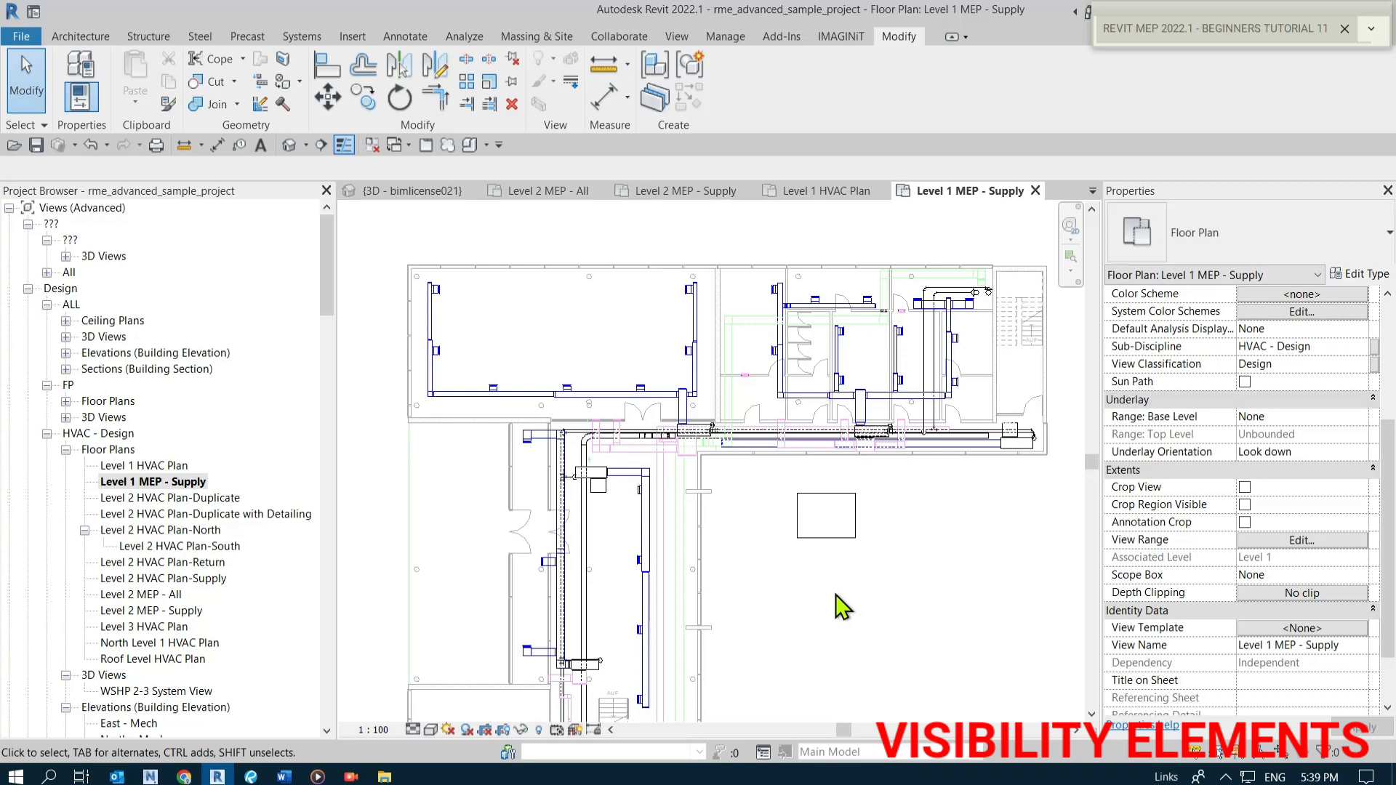
{"action": "right_click", "coordinate": [187, 483]}
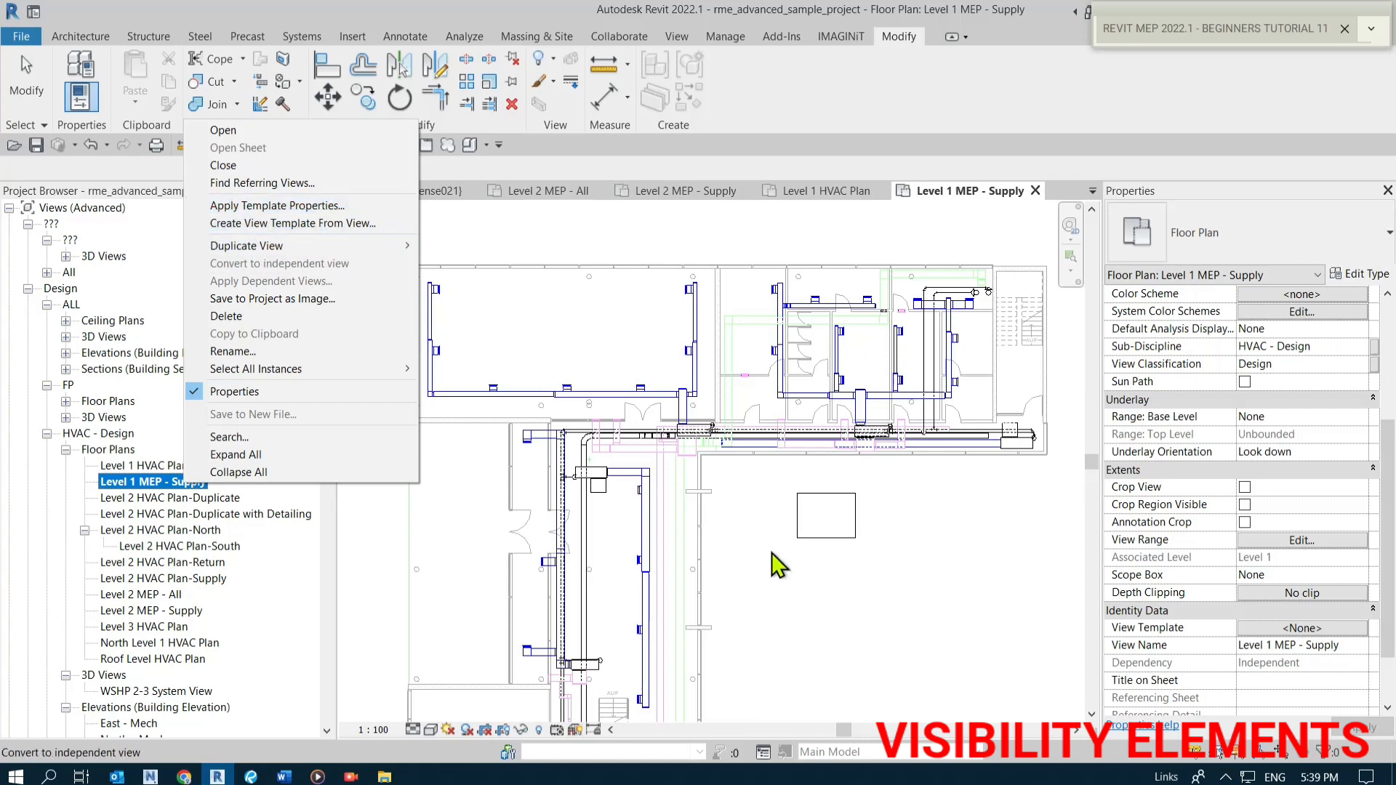
{"action": "left_click", "coordinate": [812, 595]}
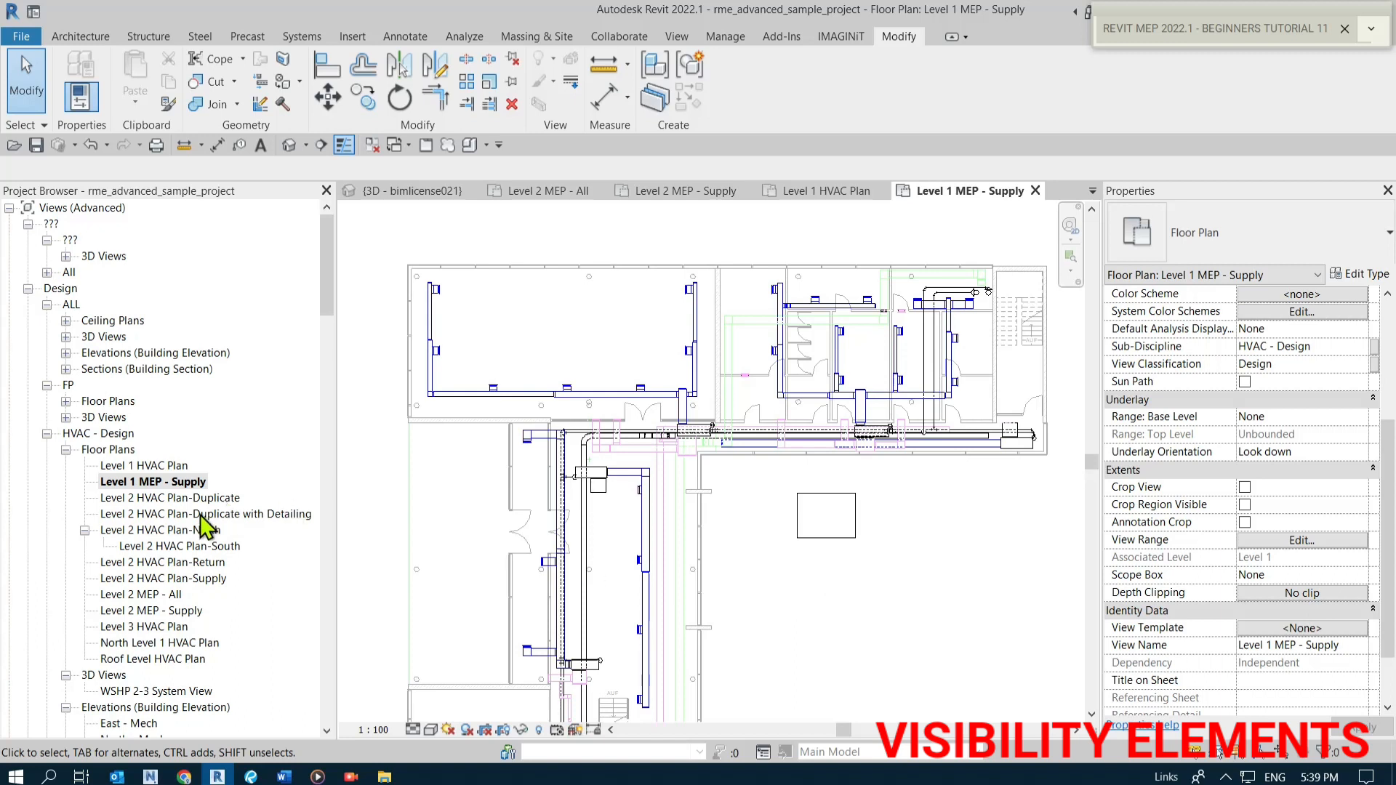
Open the Level 2 MEP - Supply floor plan view.
{"action": "left_click", "coordinate": [158, 601]}
{"action": "double_click", "coordinate": [159, 609]}
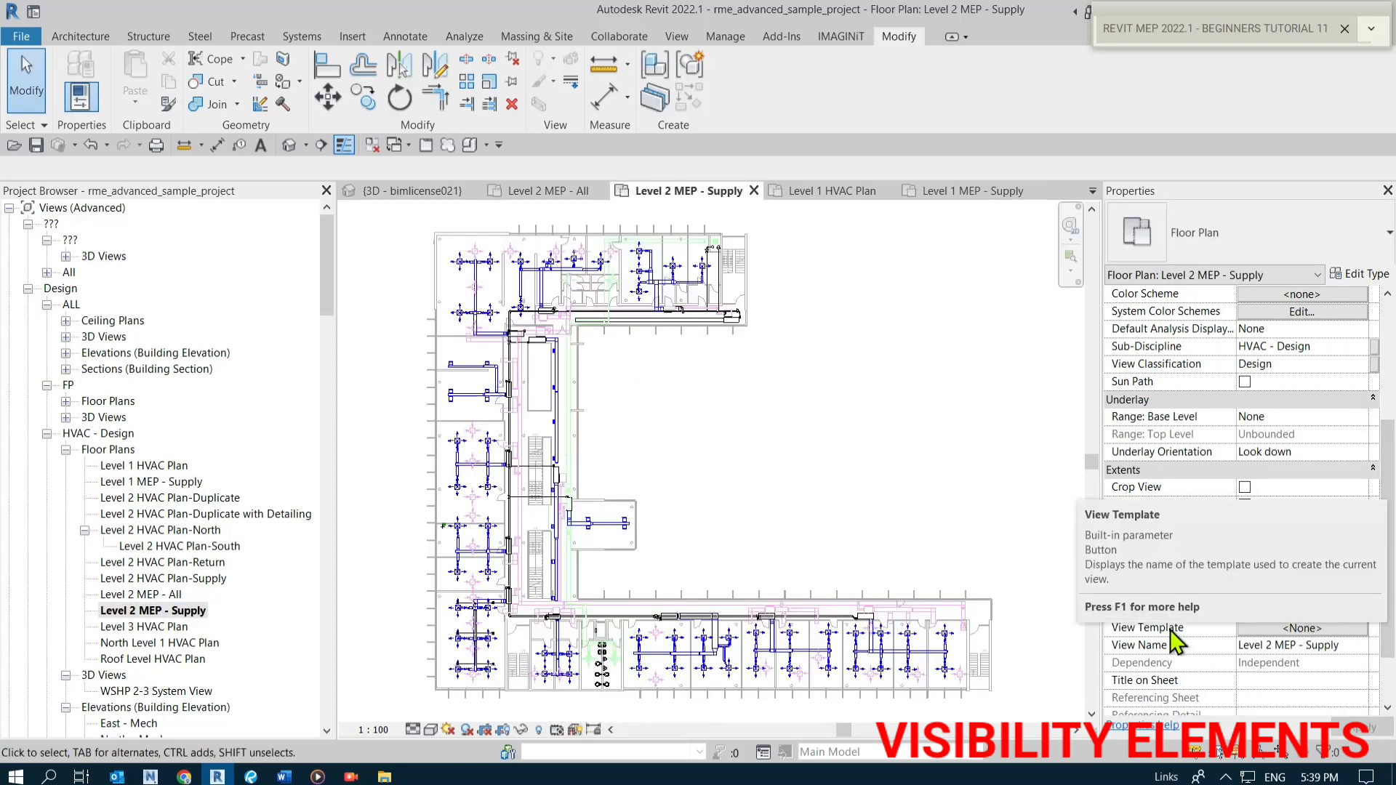
{"action": "scroll", "coordinate": [509, 239], "scroll_direction": "up", "scroll_amount": 3}
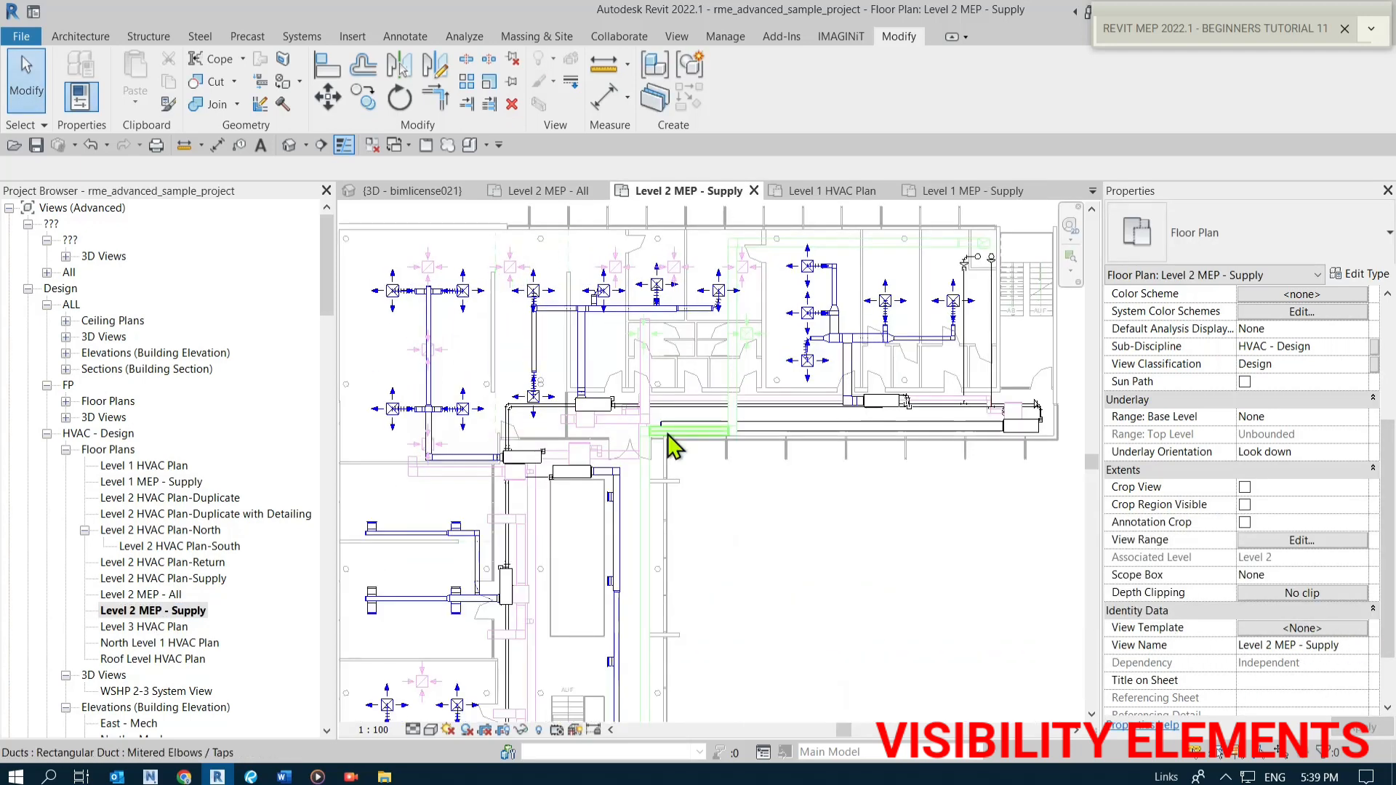
{"action": "scroll", "coordinate": [828, 556], "scroll_direction": "down", "scroll_amount": 2}
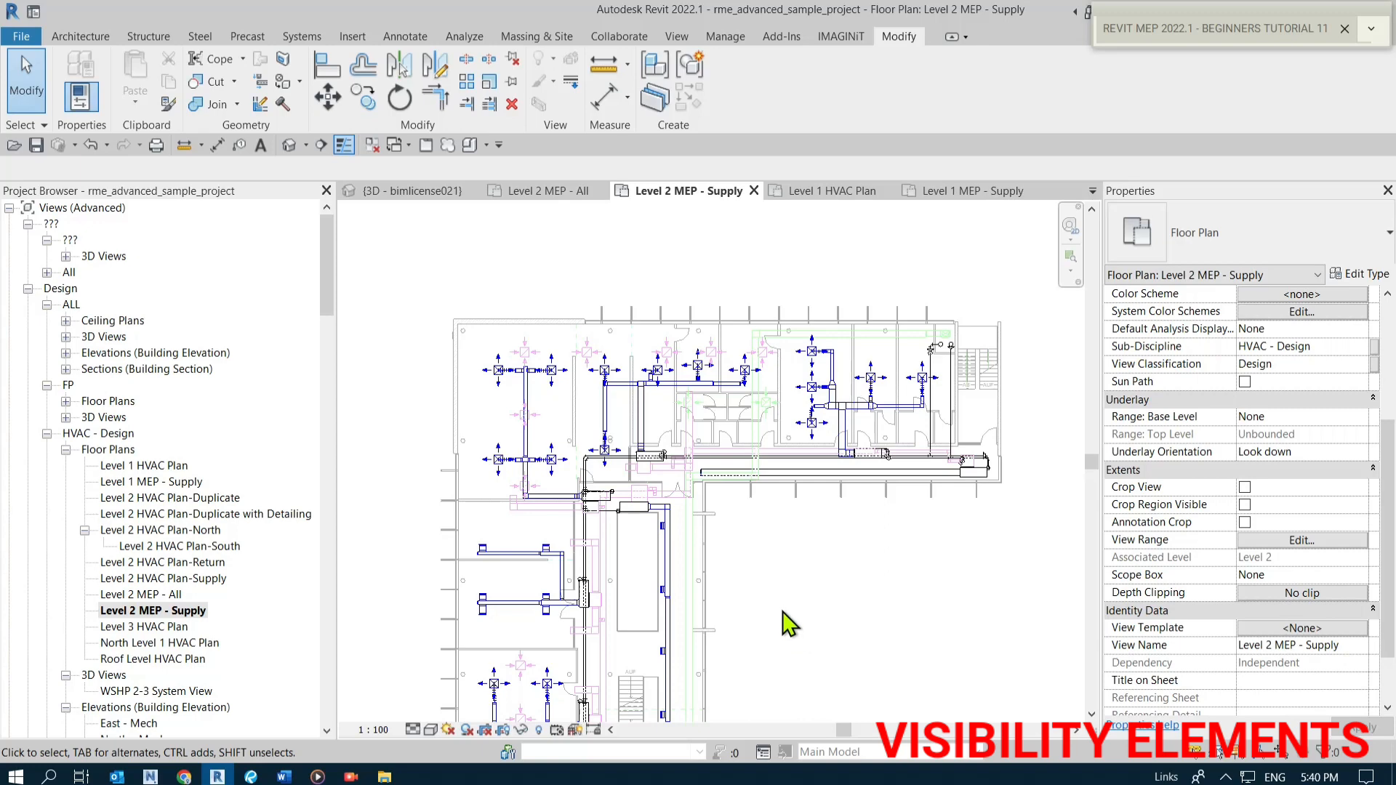
Assign the MEP SUPPLY view template to the Level 2 MEP - Supply view.
{"action": "right_click", "coordinate": [157, 614]}
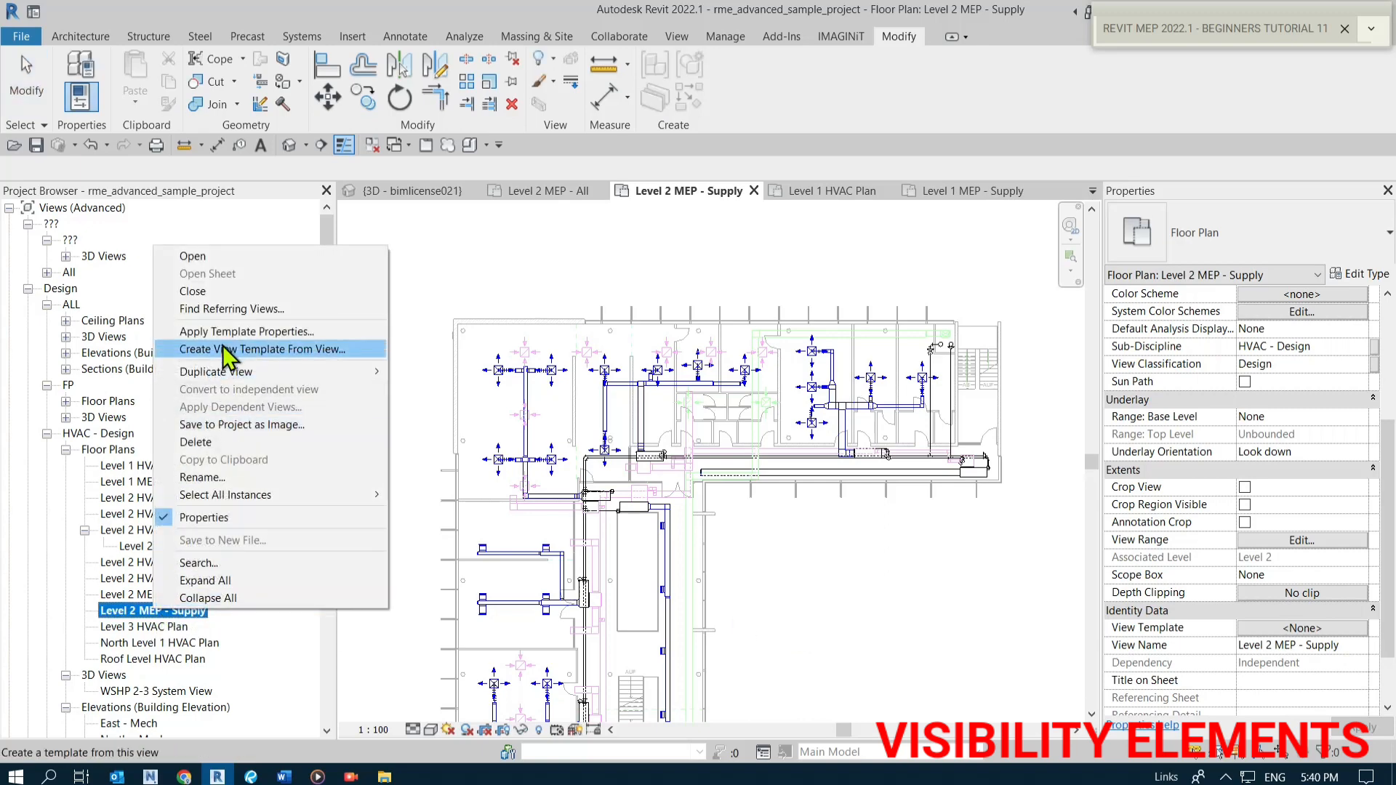
{"action": "left_click", "coordinate": [920, 647]}
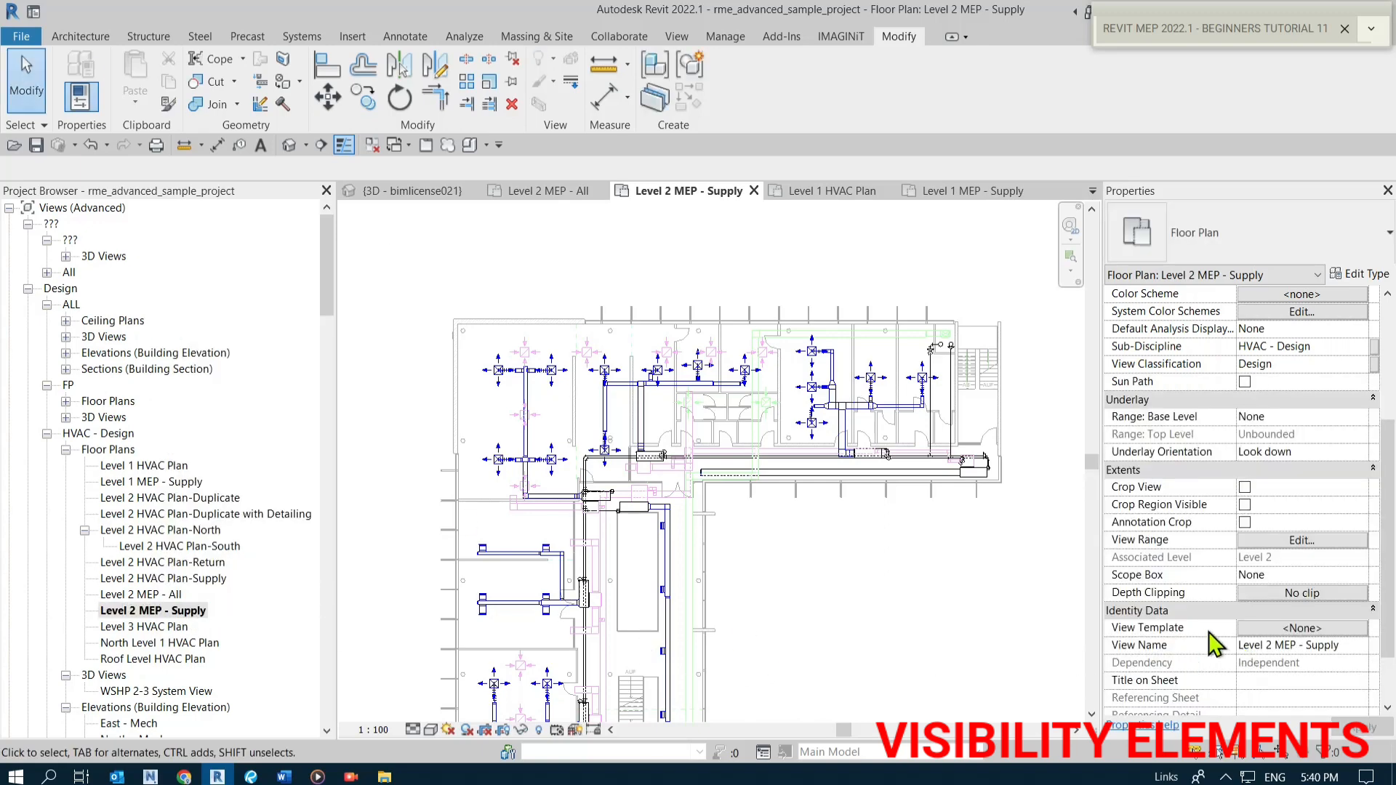
{"action": "left_click", "coordinate": [1299, 630]}
{"action": "key", "text": "ctrl"}
{"action": "key", "text": "ctrl"}
{"action": "key", "text": "ctrl"}
{"action": "left_click", "coordinate": [1299, 634]}
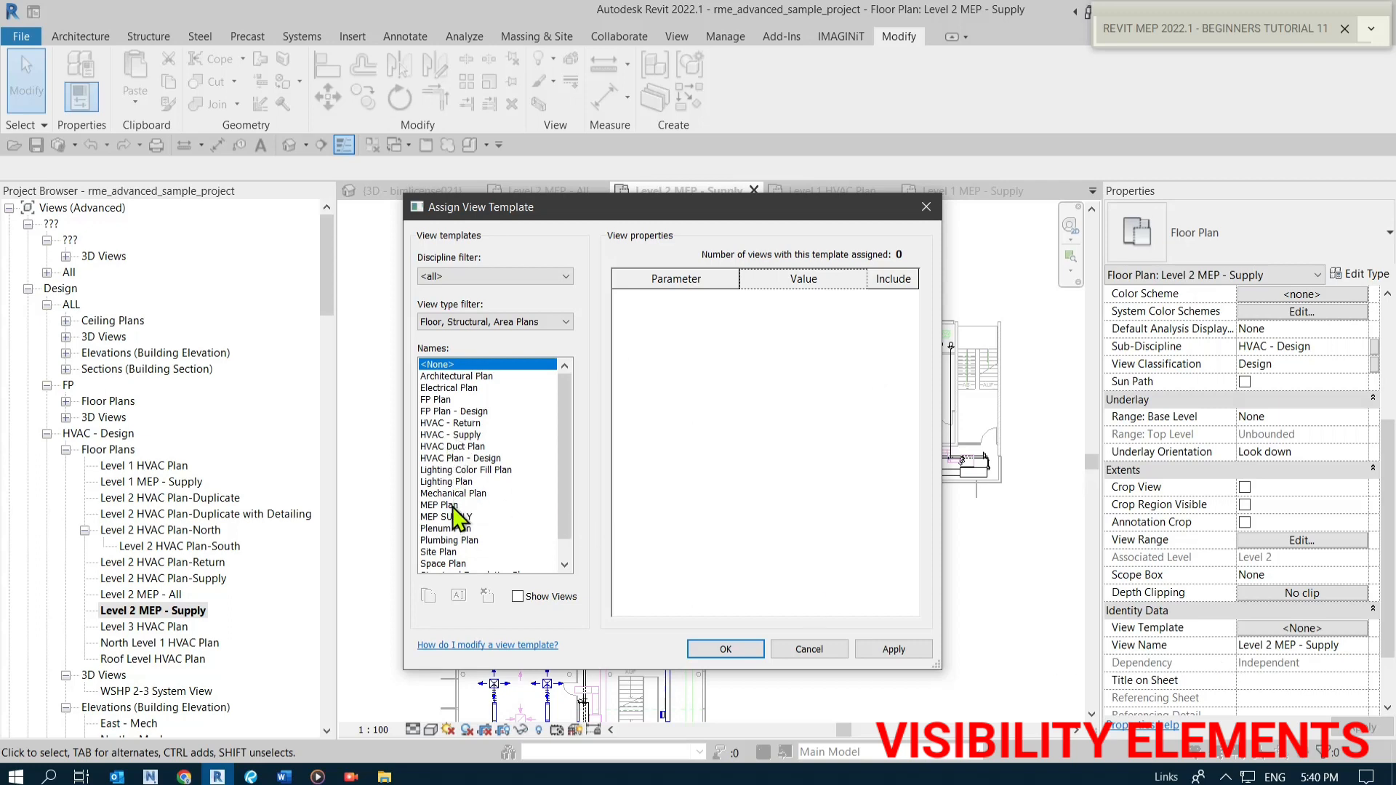
{"action": "left_click", "coordinate": [450, 517]}
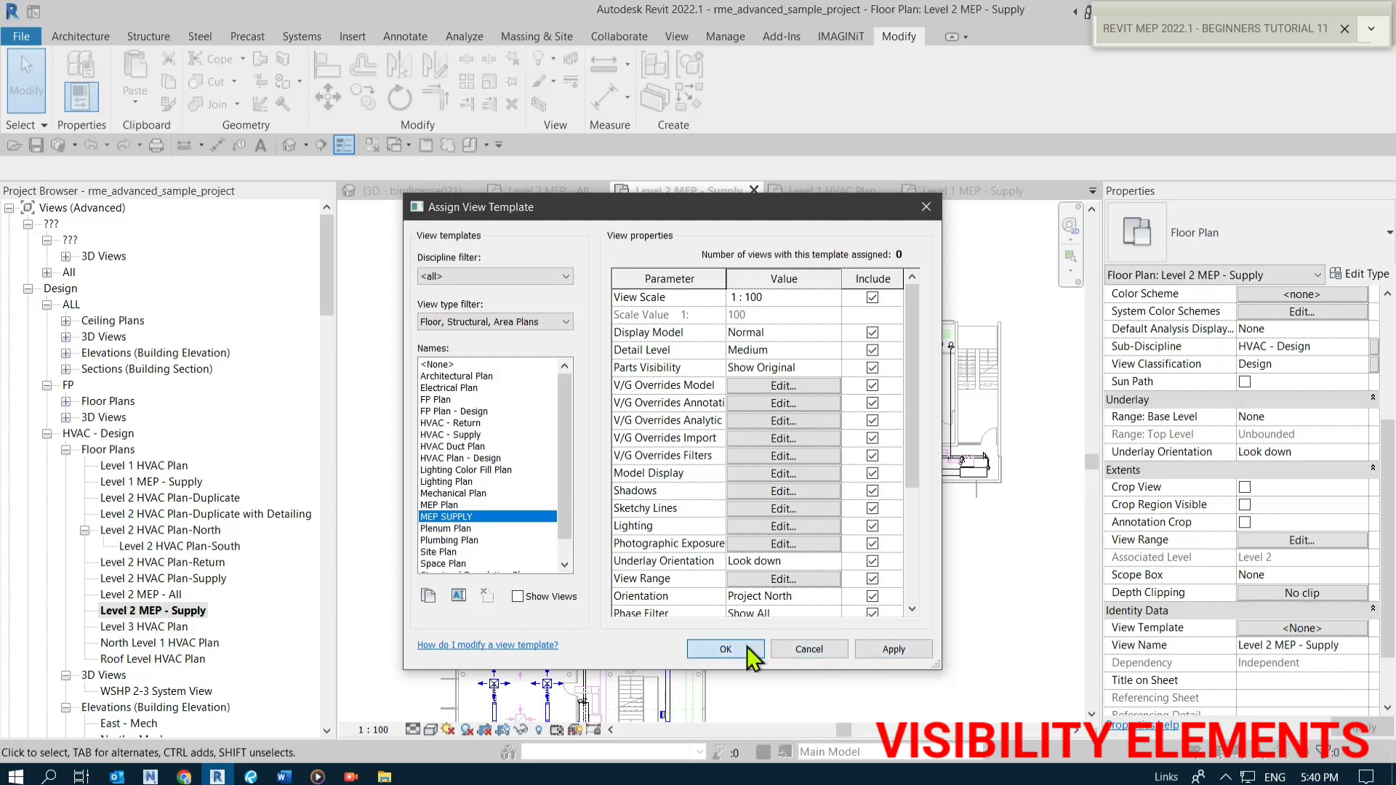
{"action": "left_click", "coordinate": [726, 649]}
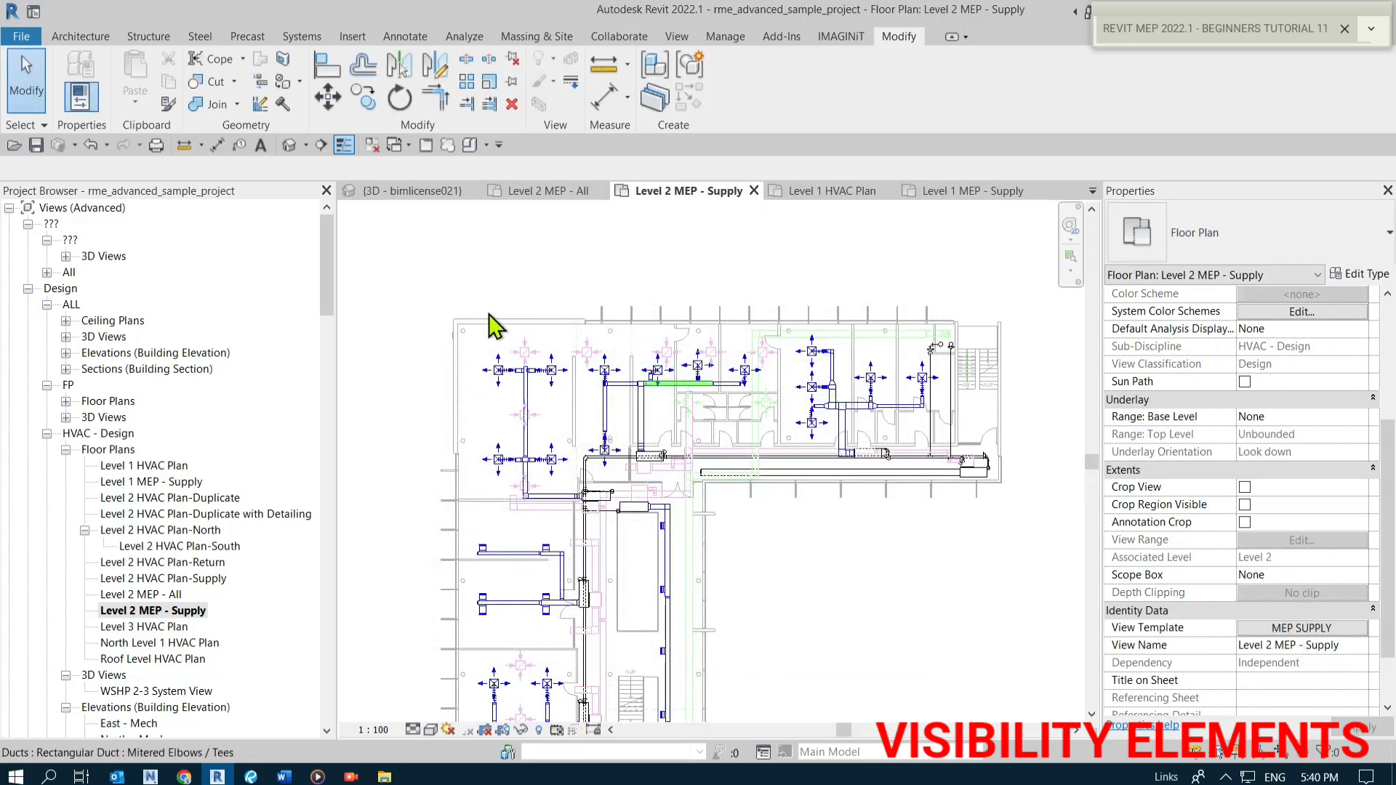
Check the view scale options available in the Level 2 MEP - Supply plan.
{"action": "scroll", "coordinate": [494, 327], "scroll_direction": "down", "scroll_amount": 4}
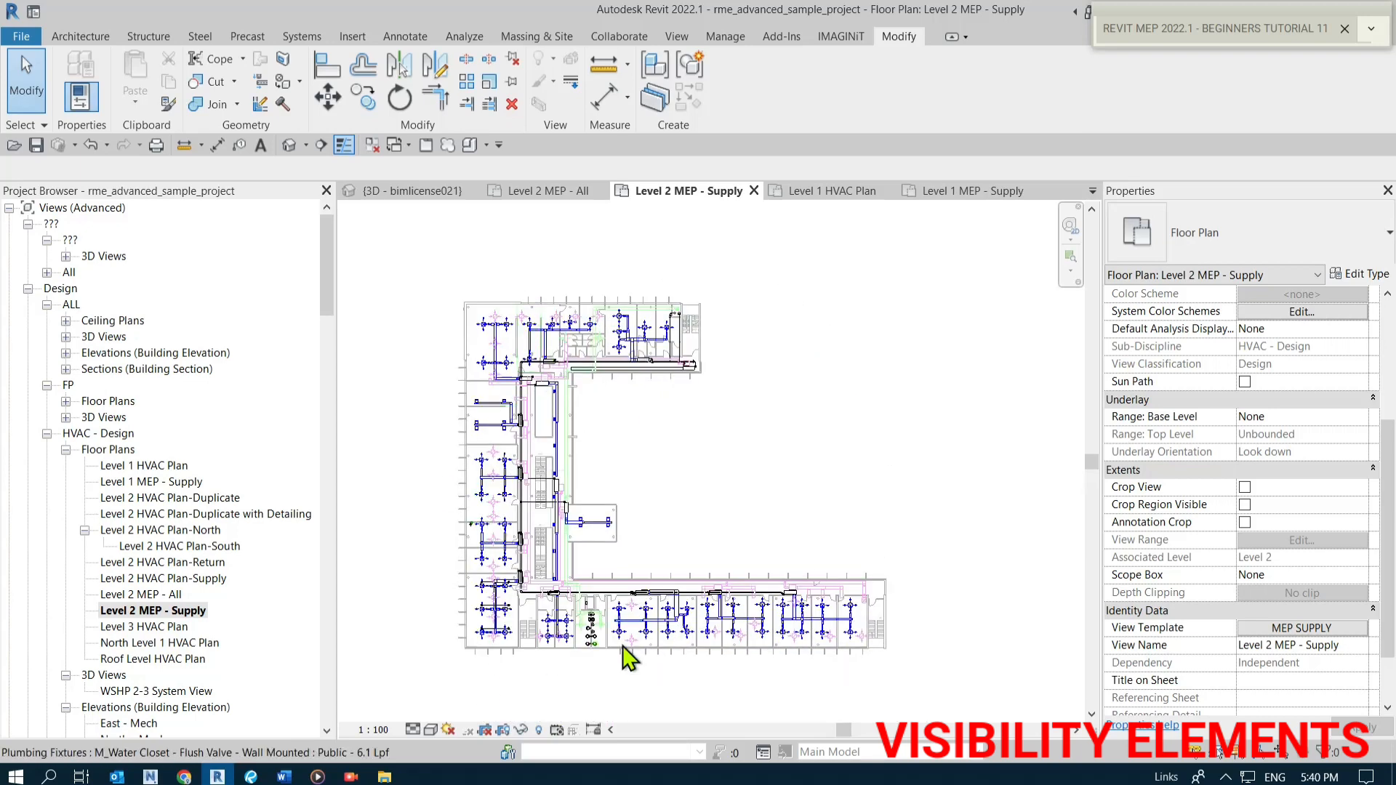
{"action": "scroll", "coordinate": [489, 383], "scroll_direction": "up", "scroll_amount": 5}
{"action": "middle_click_drag", "start_coordinate": [779, 451], "coordinate": [913, 546]}
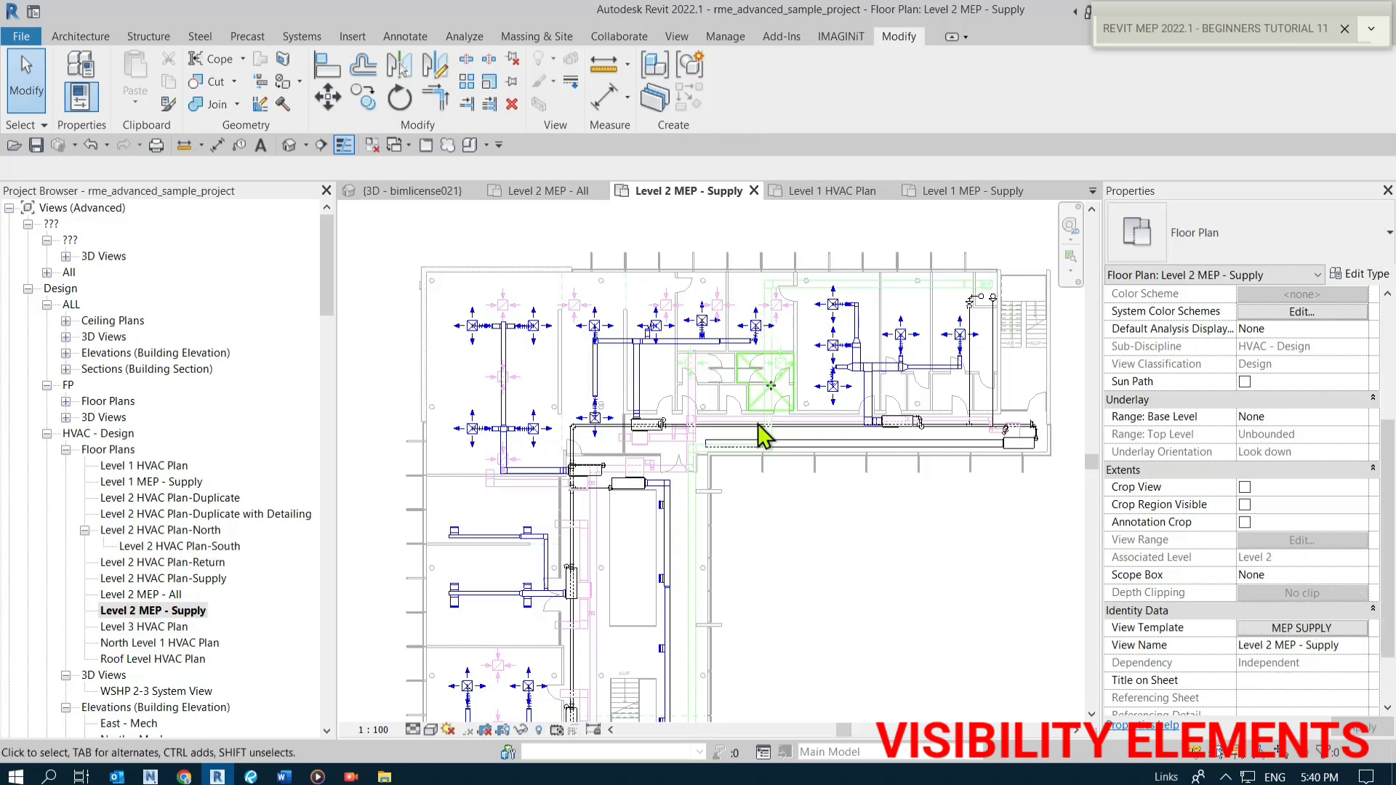
{"action": "left_click", "coordinate": [376, 734]}
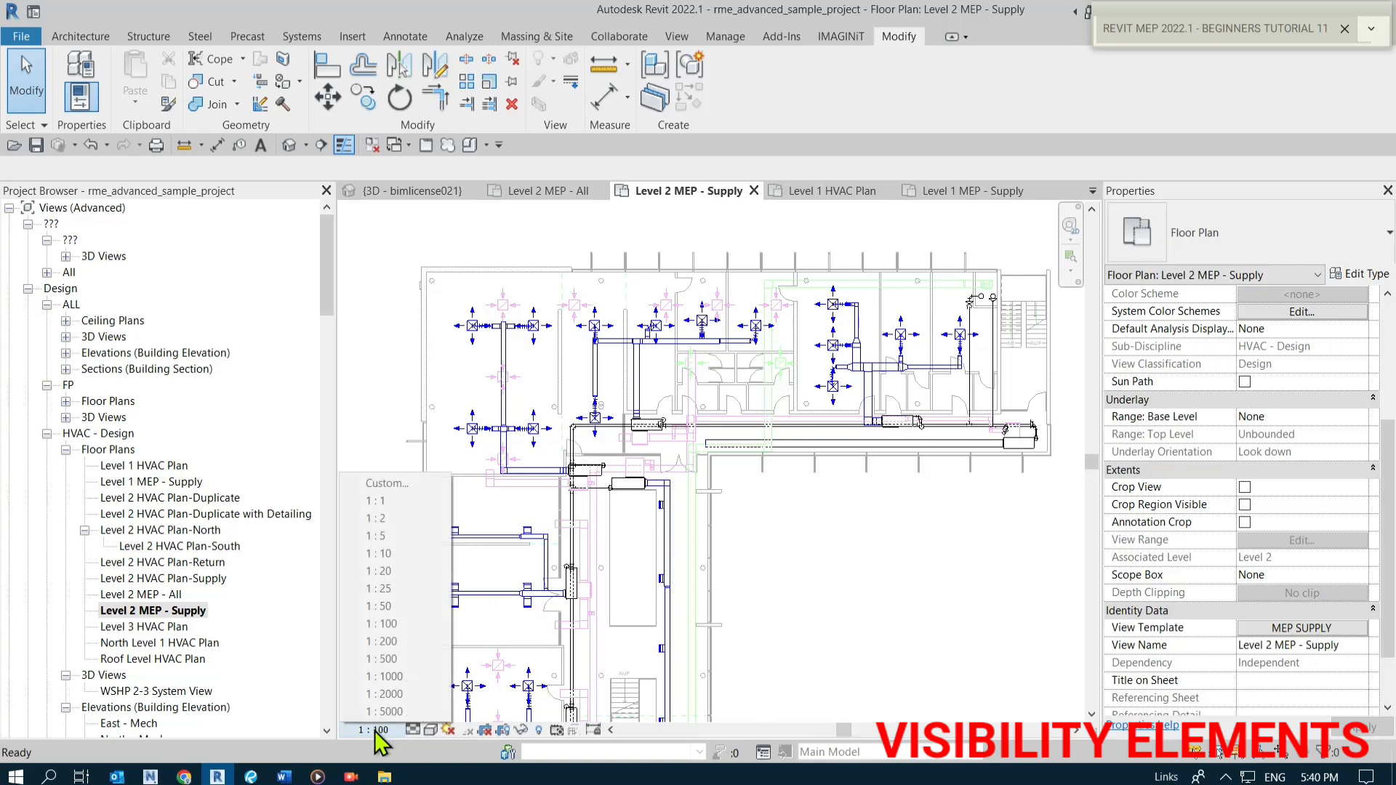
{"action": "left_click", "coordinate": [386, 610]}
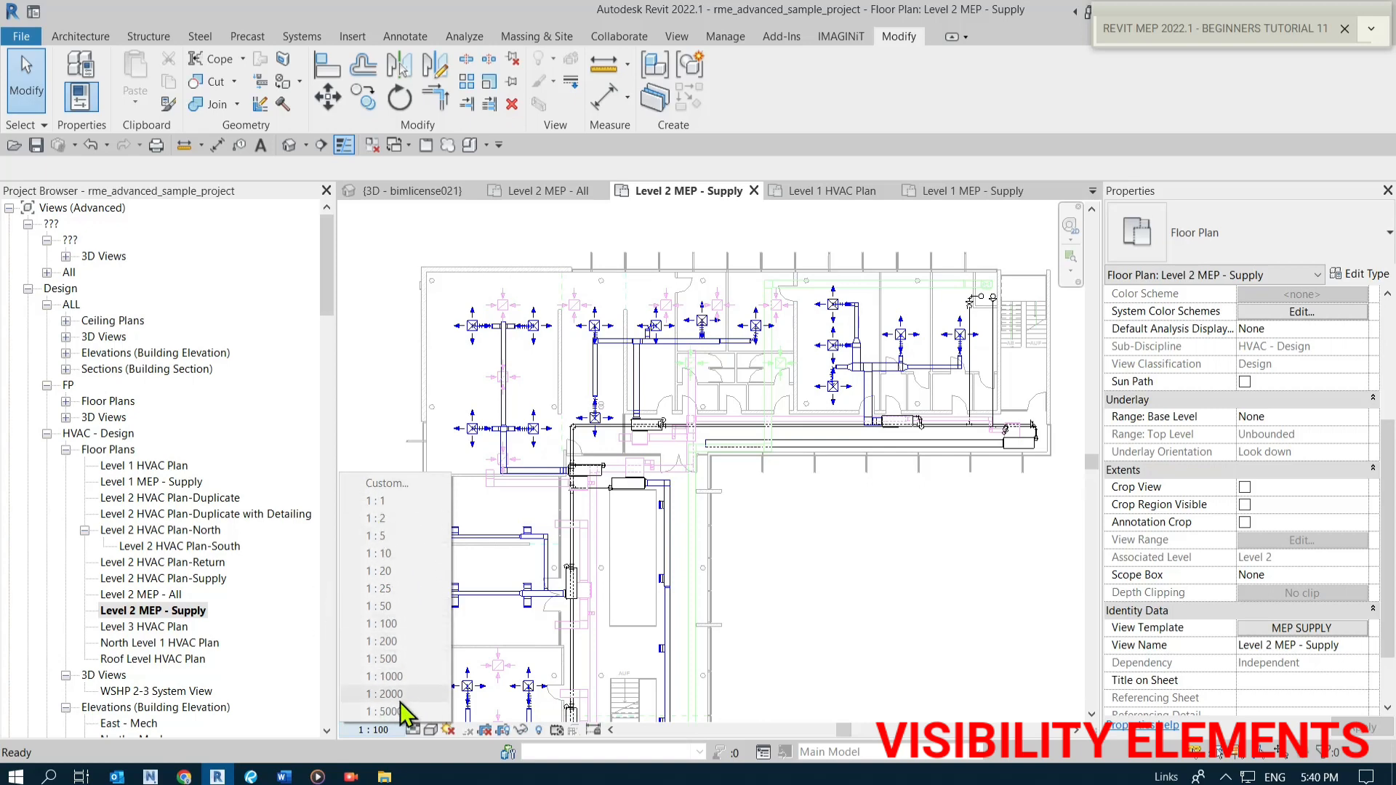
{"action": "left_click", "coordinate": [784, 673]}
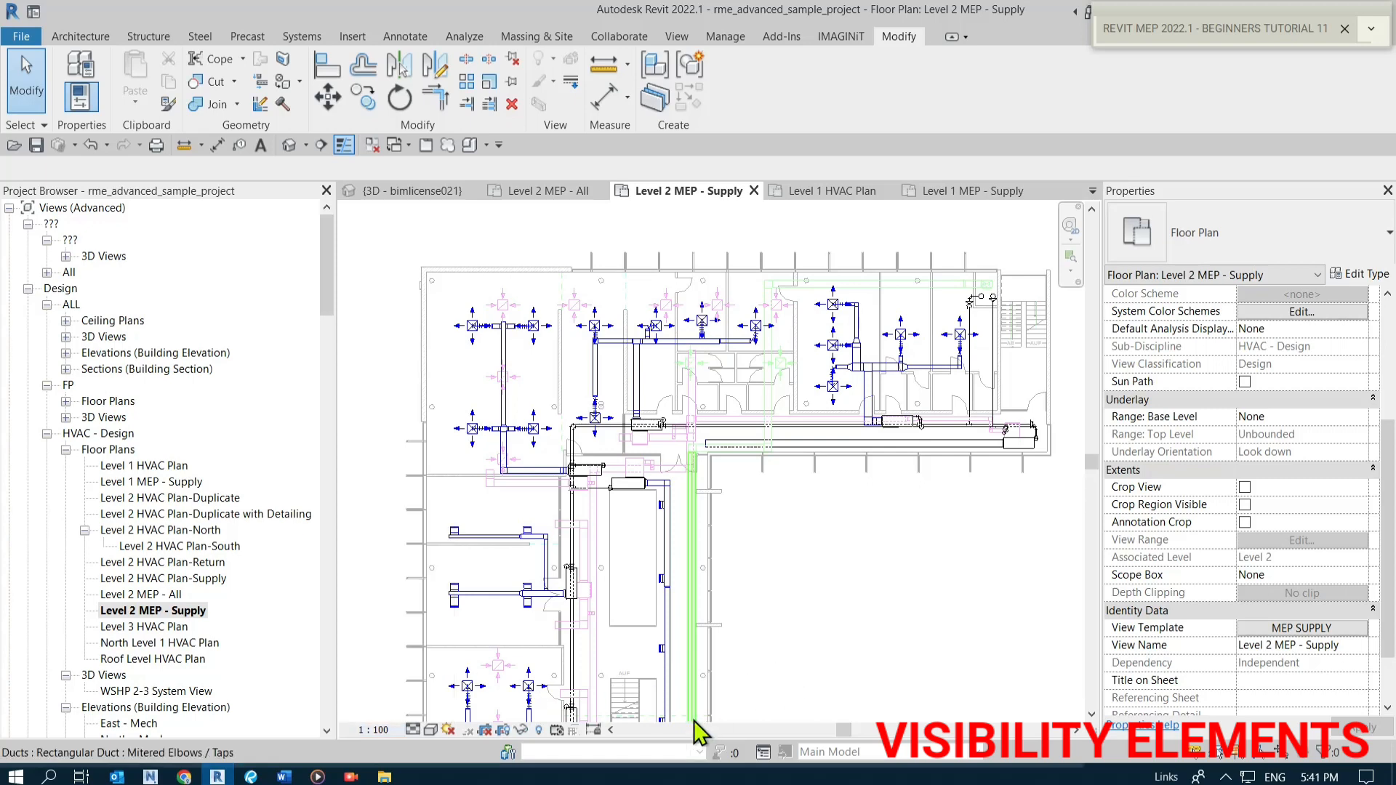
Check the detail level and visual style options for the Level 2 MEP - Supply plan.
{"action": "left_click", "coordinate": [414, 730]}
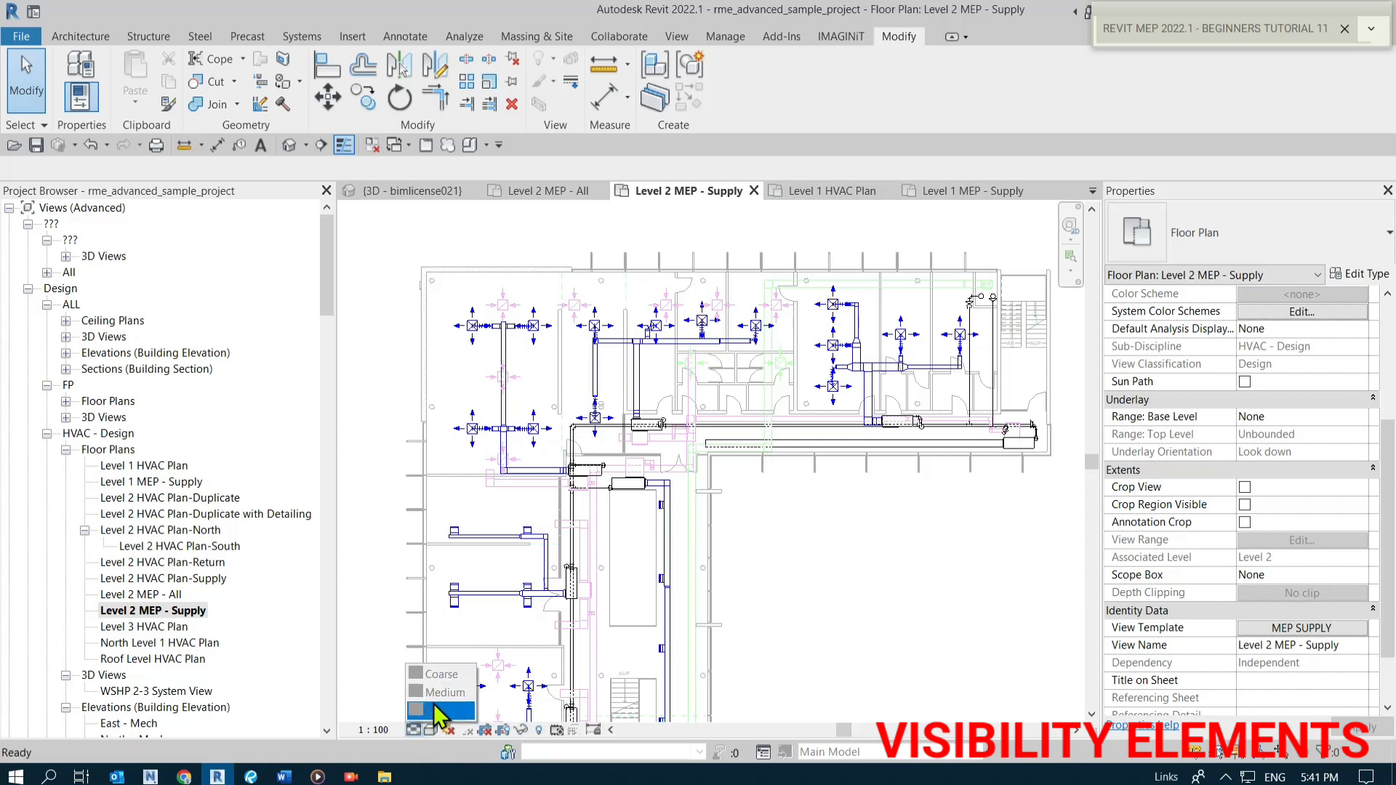
{"action": "left_click", "coordinate": [435, 709]}
{"action": "left_click", "coordinate": [432, 730]}
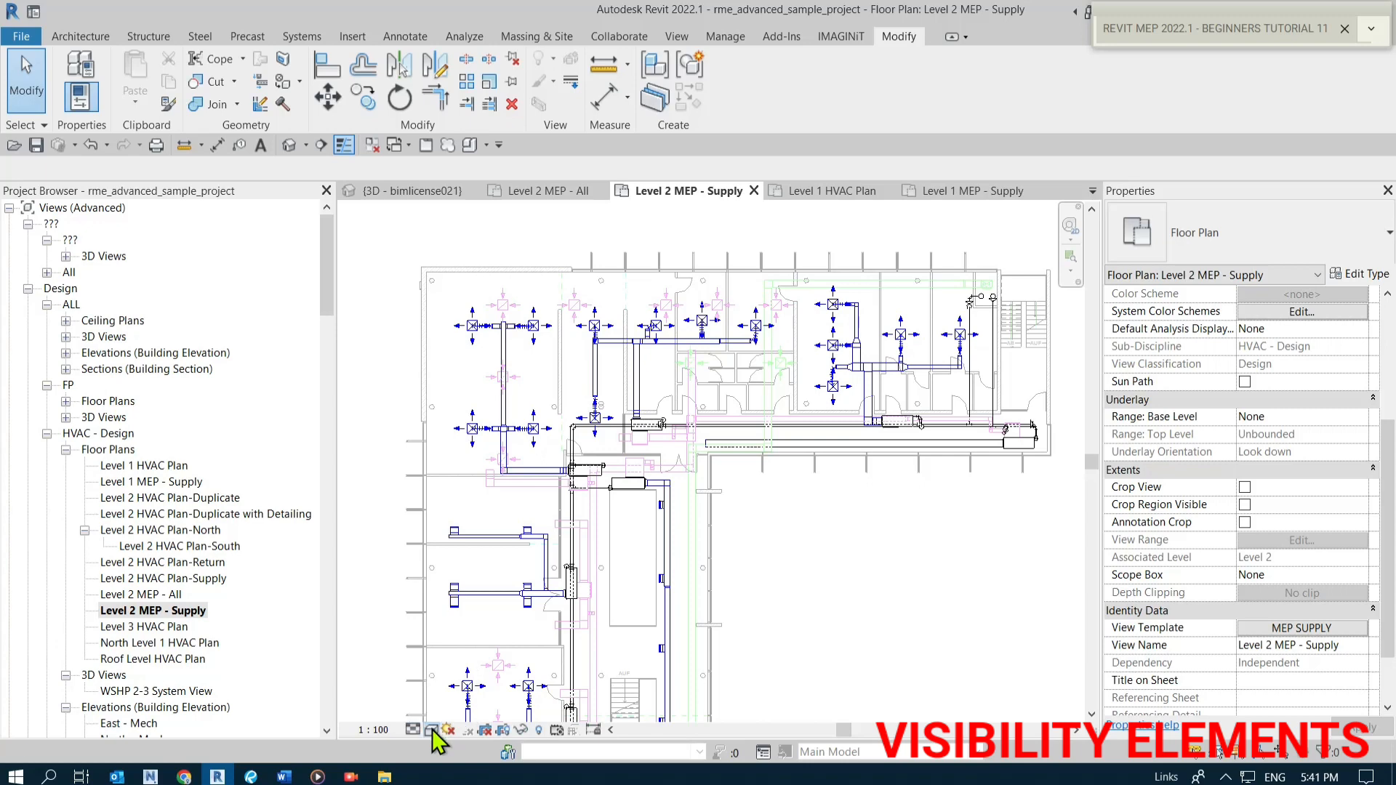
{"action": "left_click", "coordinate": [809, 678]}
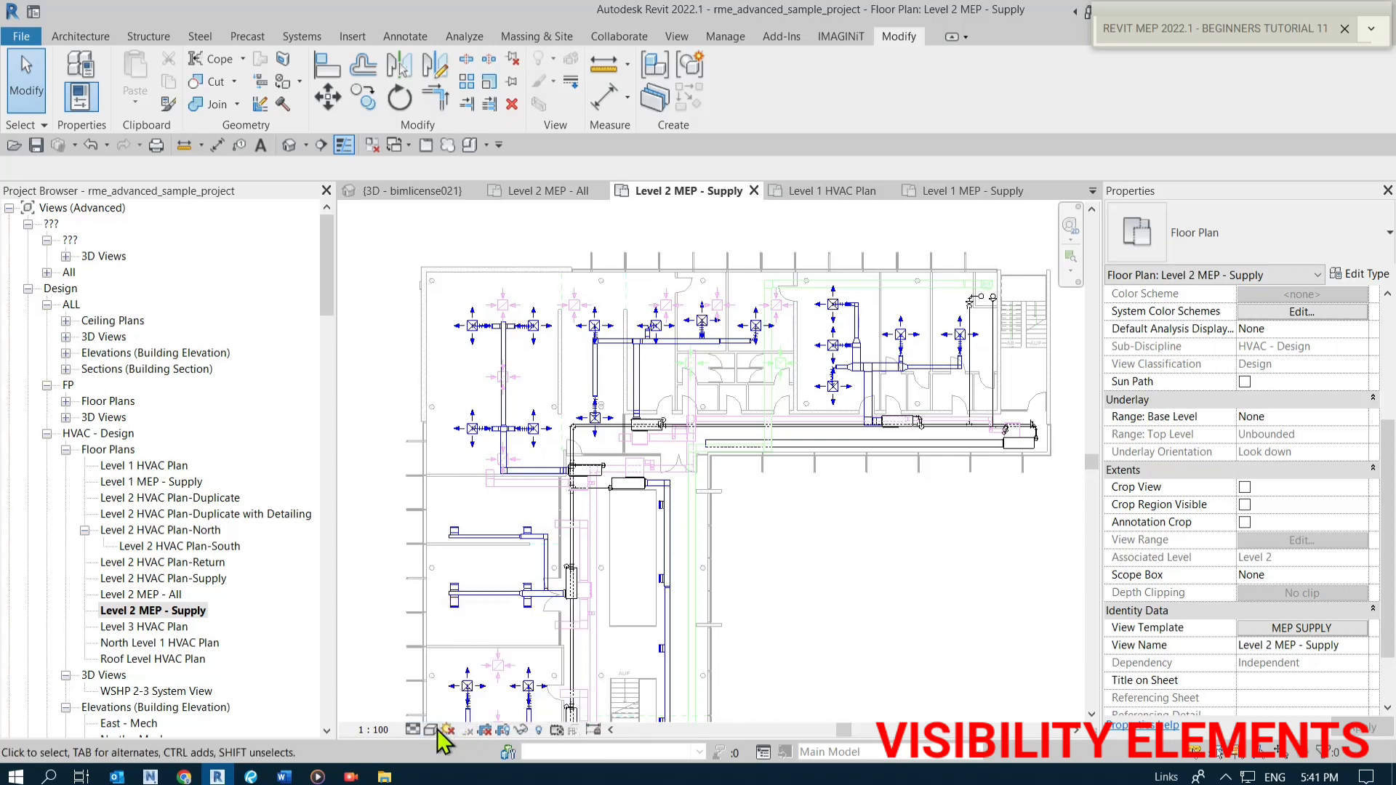
{"action": "left_click", "coordinate": [430, 731]}
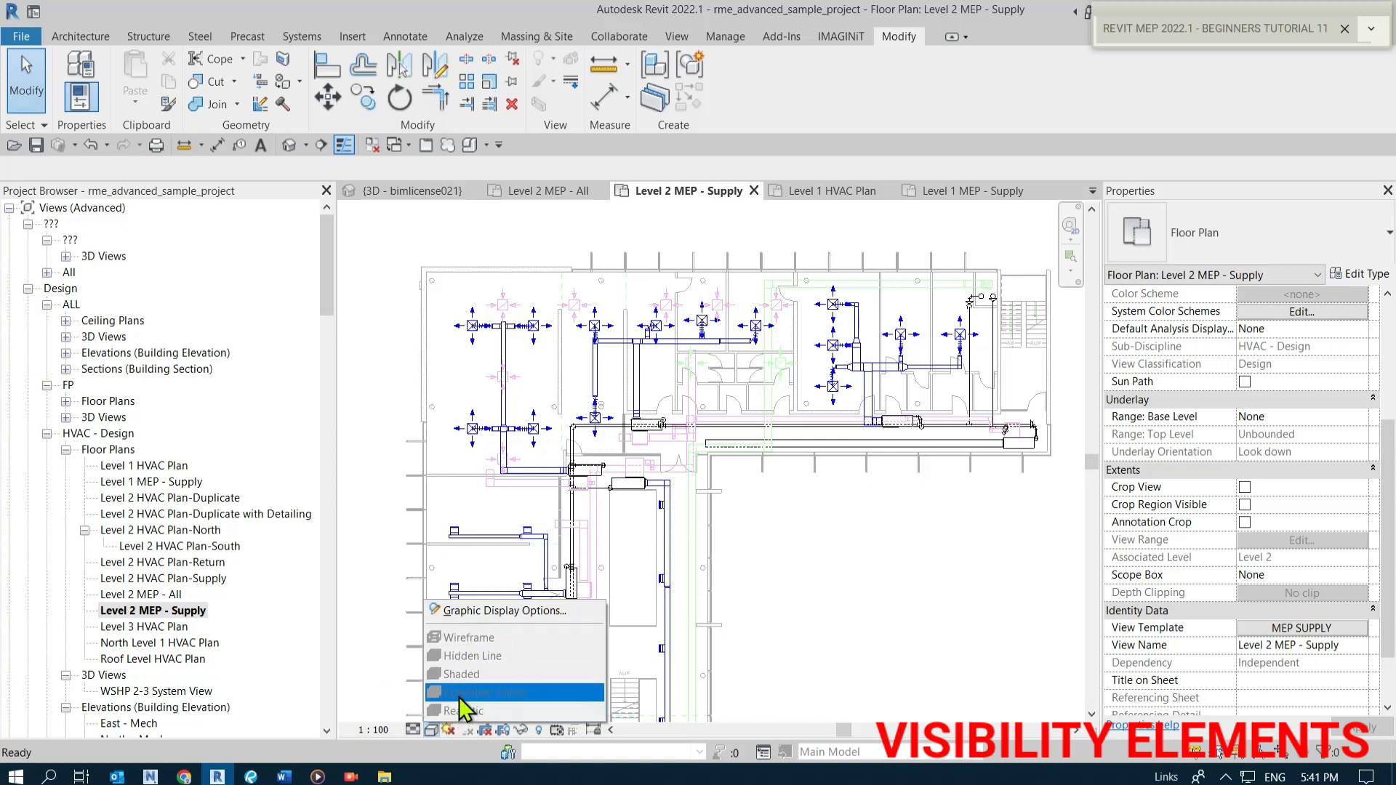
{"action": "left_click", "coordinate": [800, 682]}
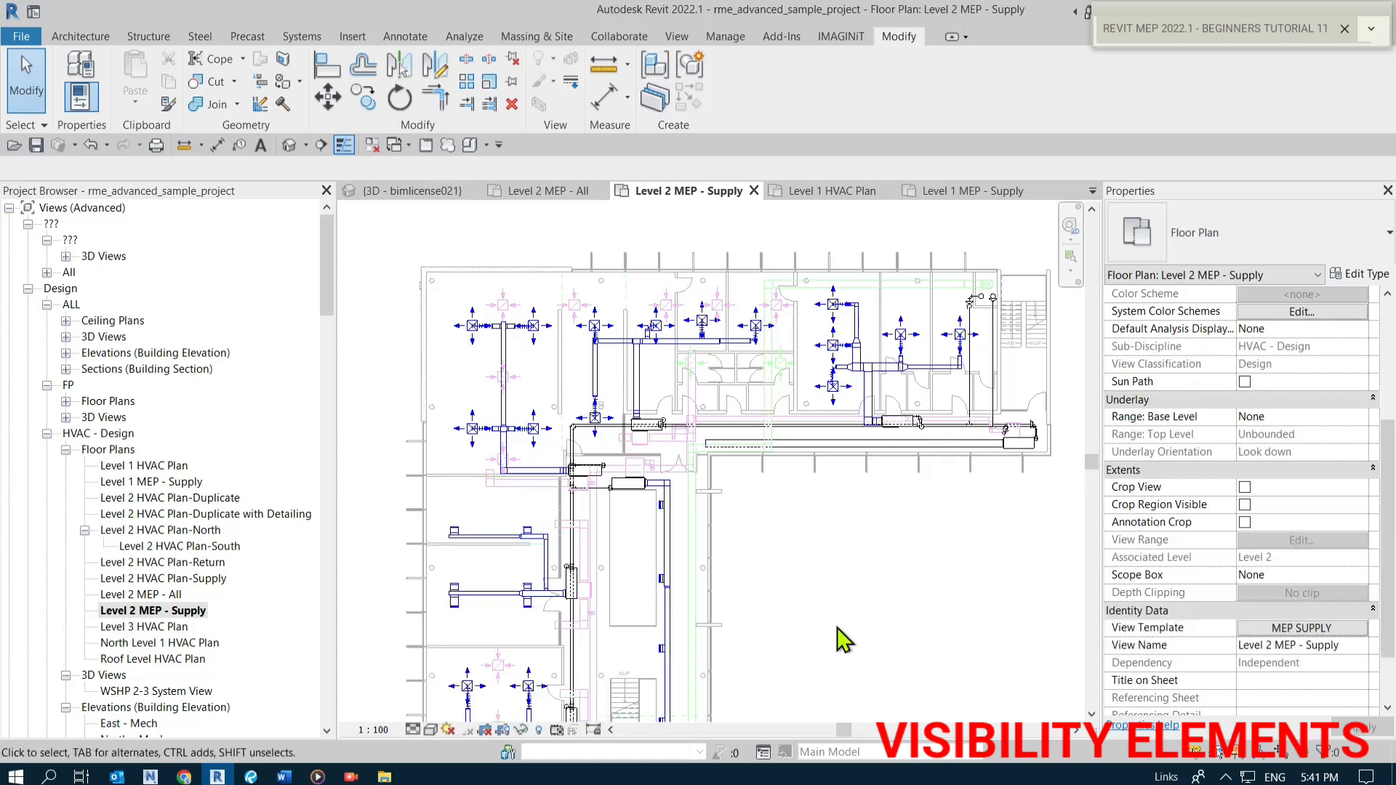
Review the Level 2 MEP - Supply view's Graphics properties governed by the template.
{"action": "scroll", "coordinate": [1385, 429], "scroll_direction": "up", "scroll_amount": 5}
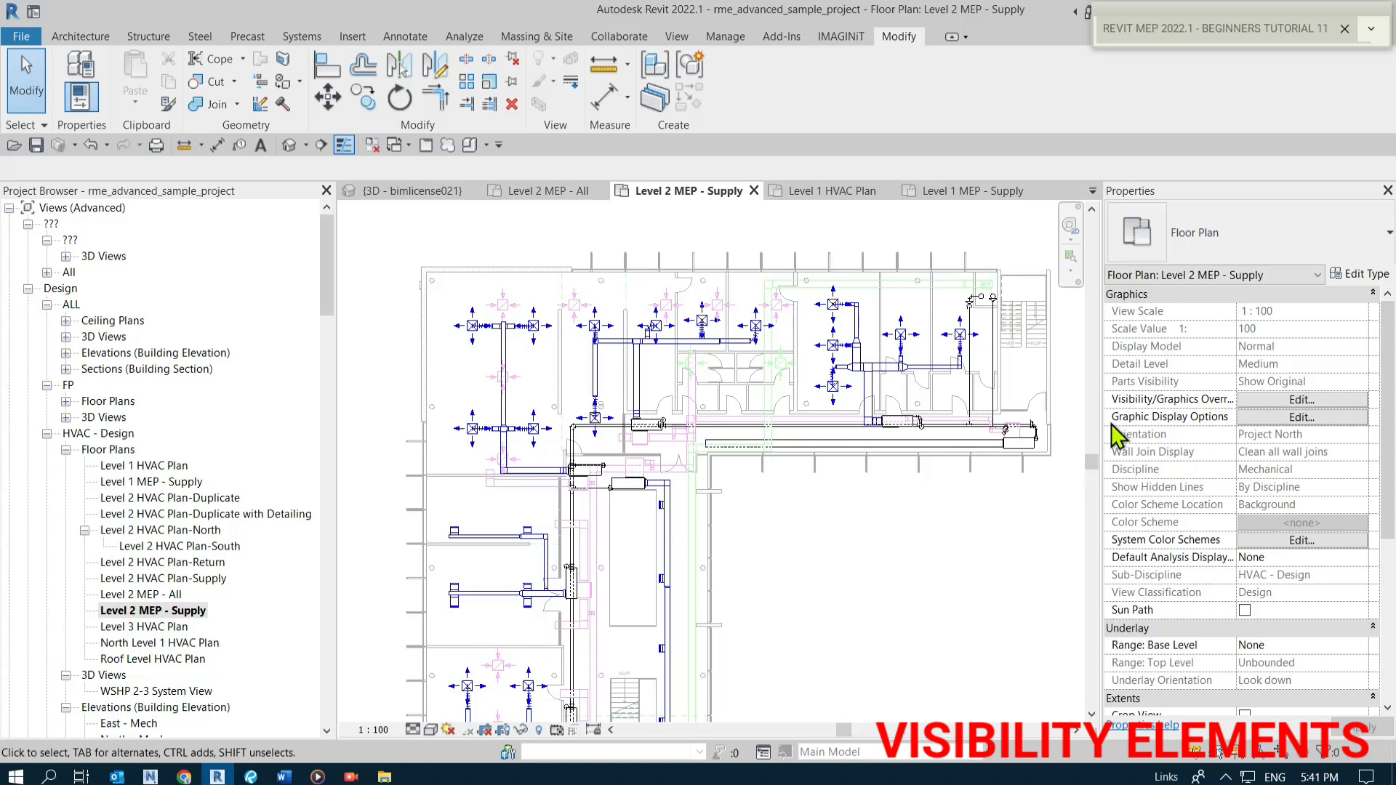
{"action": "scroll", "coordinate": [1231, 613], "scroll_direction": "down", "scroll_amount": 5}
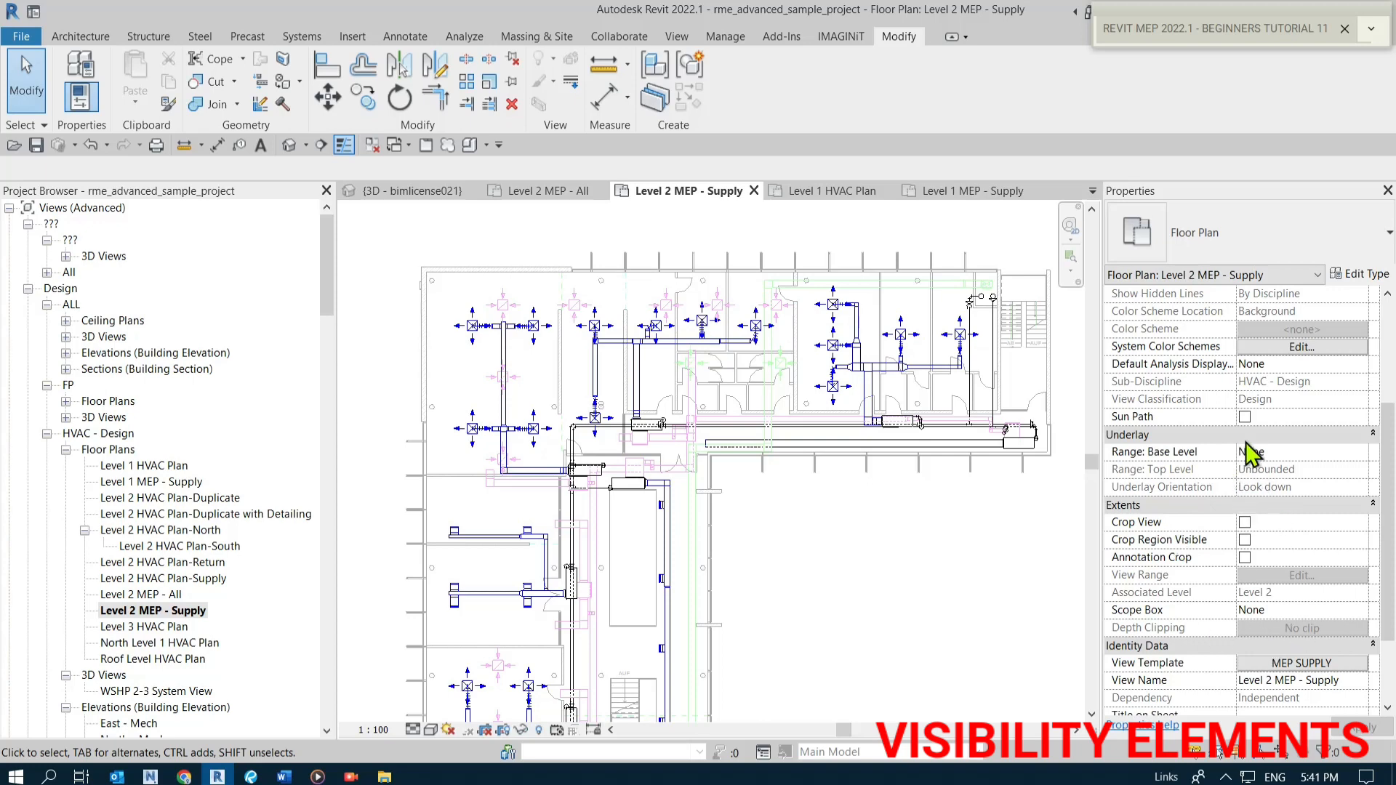
{"action": "scroll", "coordinate": [1217, 438], "scroll_direction": "up", "scroll_amount": 5}
{"action": "scroll", "coordinate": [1228, 442], "scroll_direction": "down", "scroll_amount": 6}
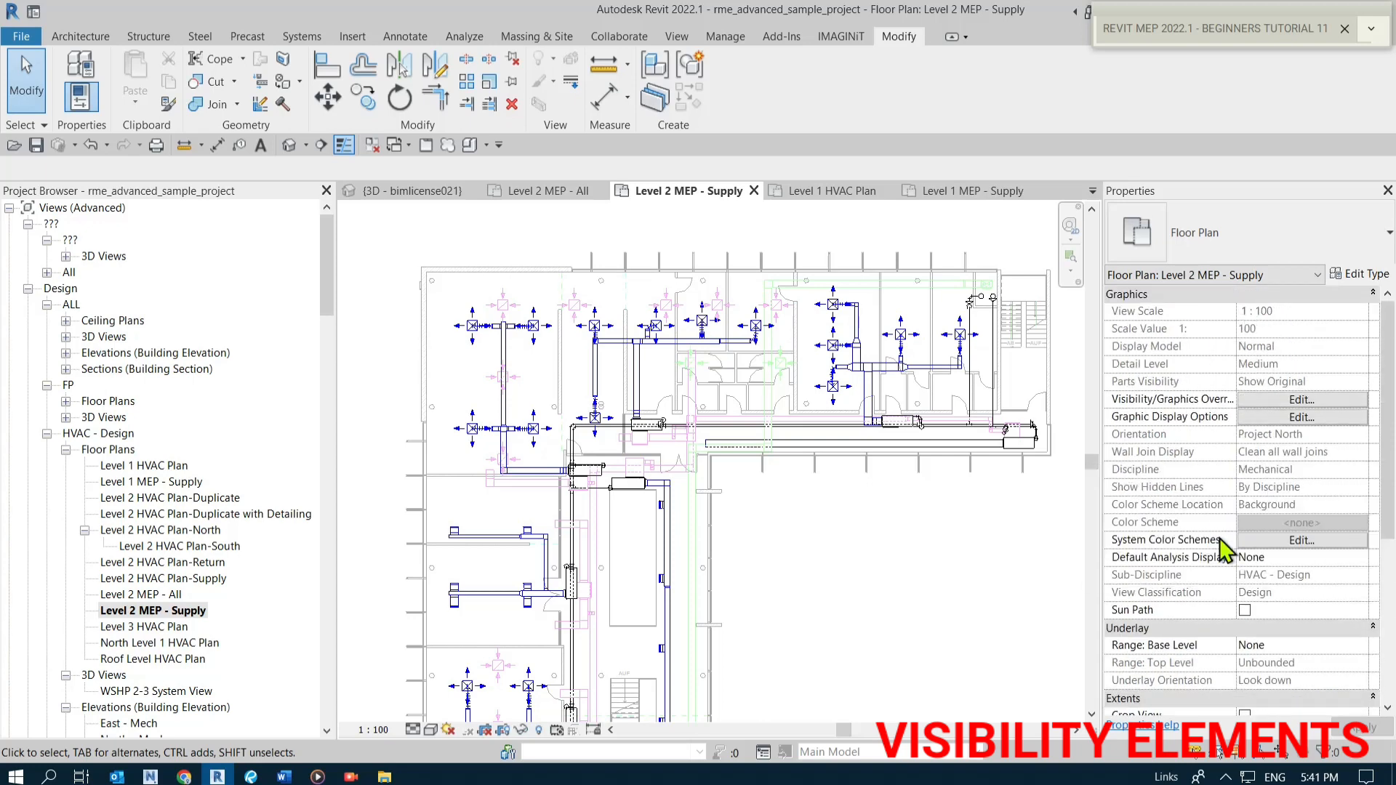
{"action": "scroll", "coordinate": [1223, 560], "scroll_direction": "down", "scroll_amount": 2}
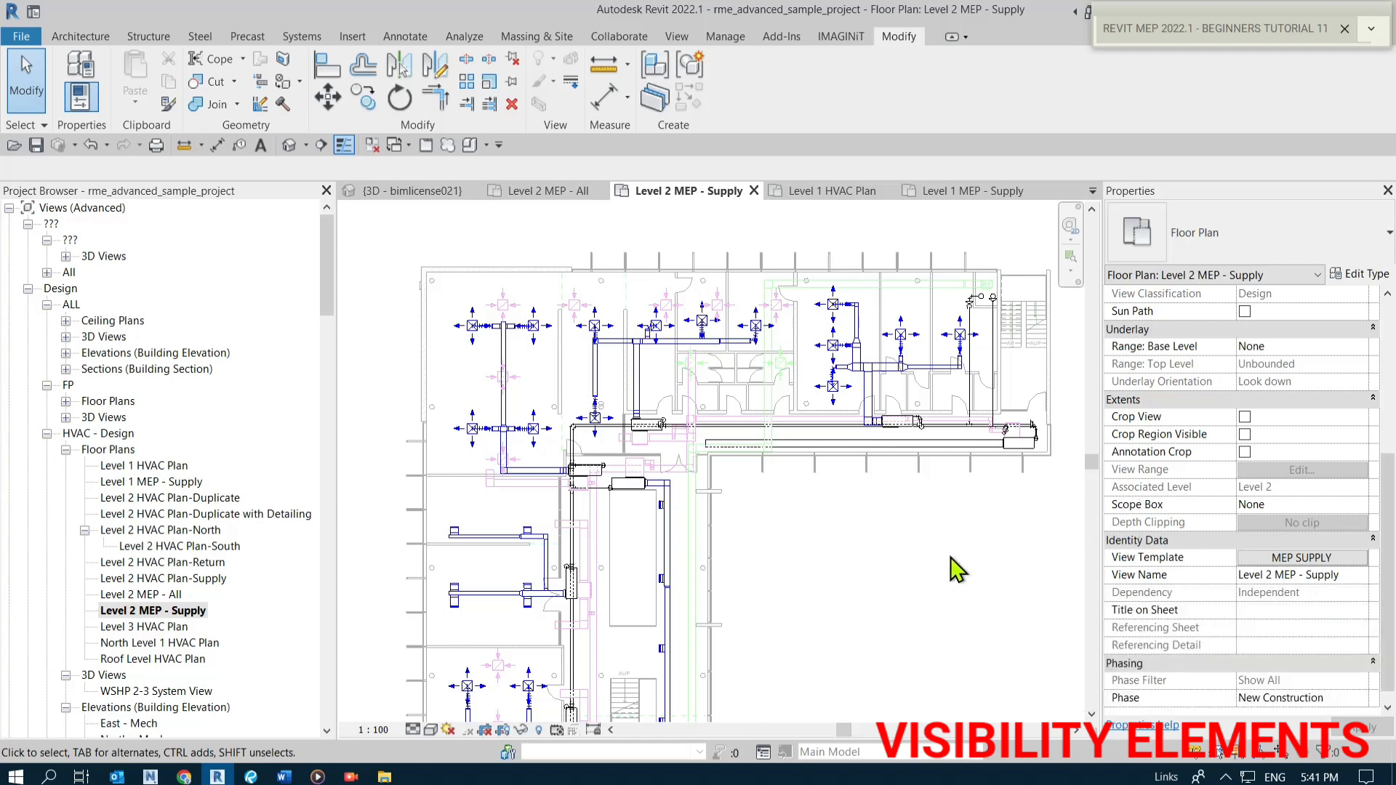
Review the MEP SUPPLY template assignment settings for the Level 2 MEP - Supply view.
{"action": "right_click", "coordinate": [188, 613]}
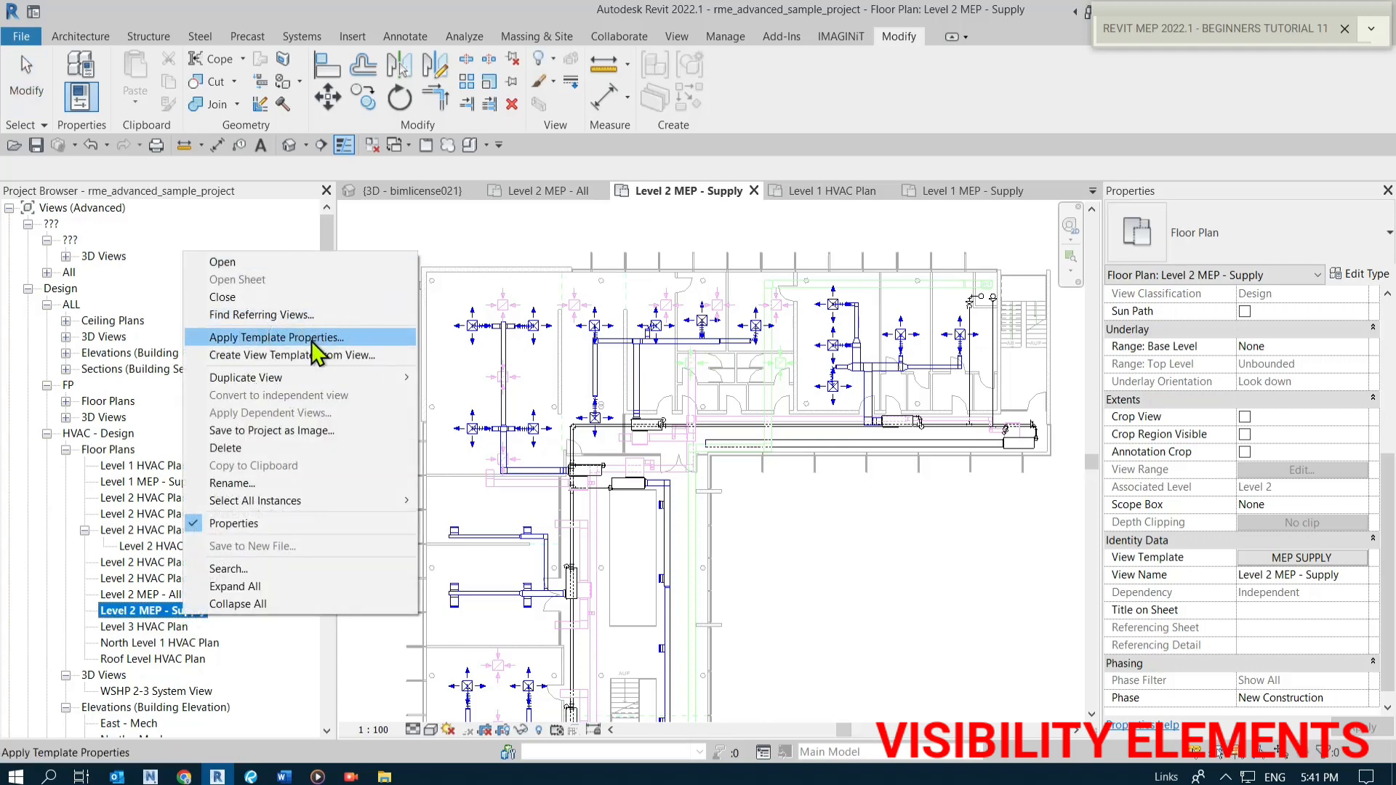
{"action": "left_click", "coordinate": [931, 568]}
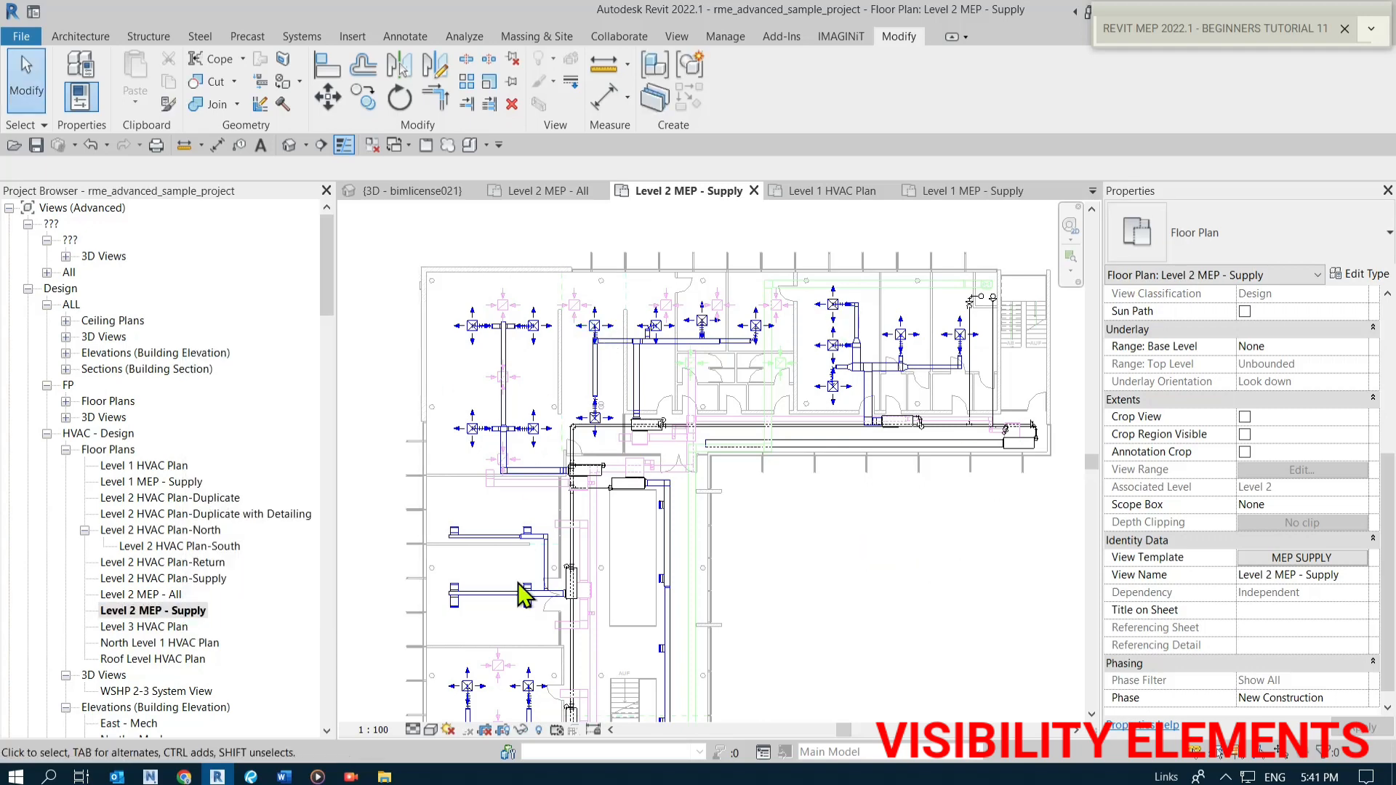
{"action": "scroll", "coordinate": [719, 387], "scroll_direction": "down", "scroll_amount": 1}
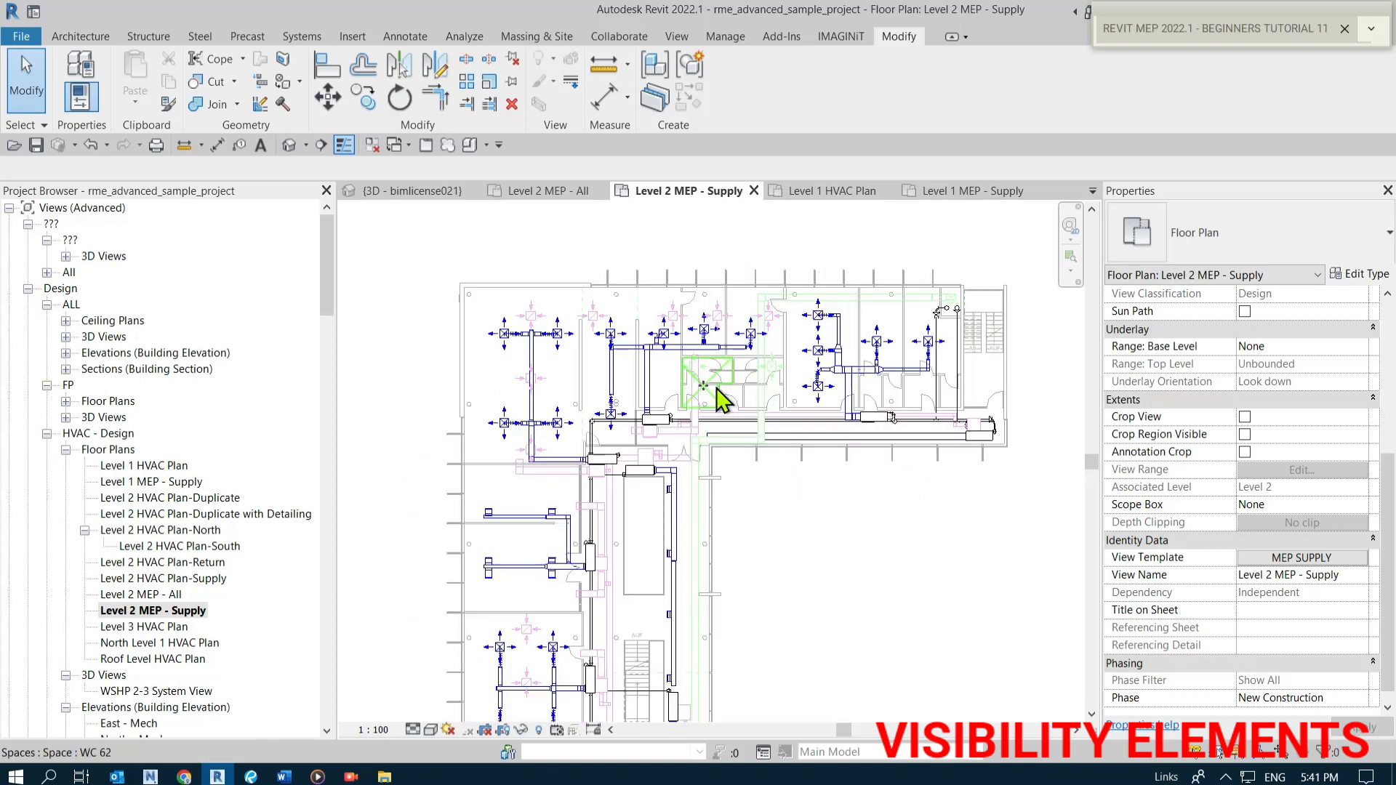
{"action": "middle_click_drag", "start_coordinate": [833, 626], "coordinate": [800, 560]}
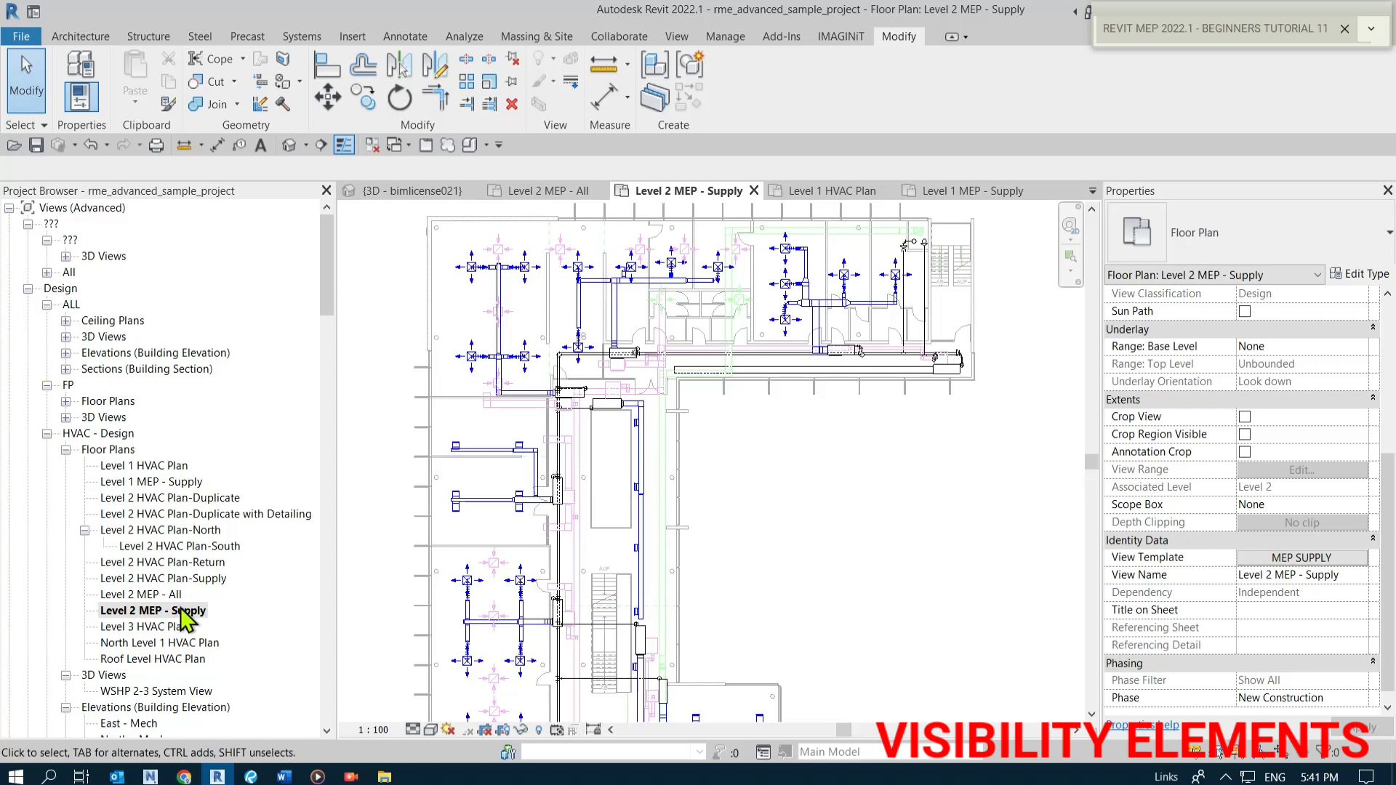
{"action": "left_click", "coordinate": [1309, 559]}
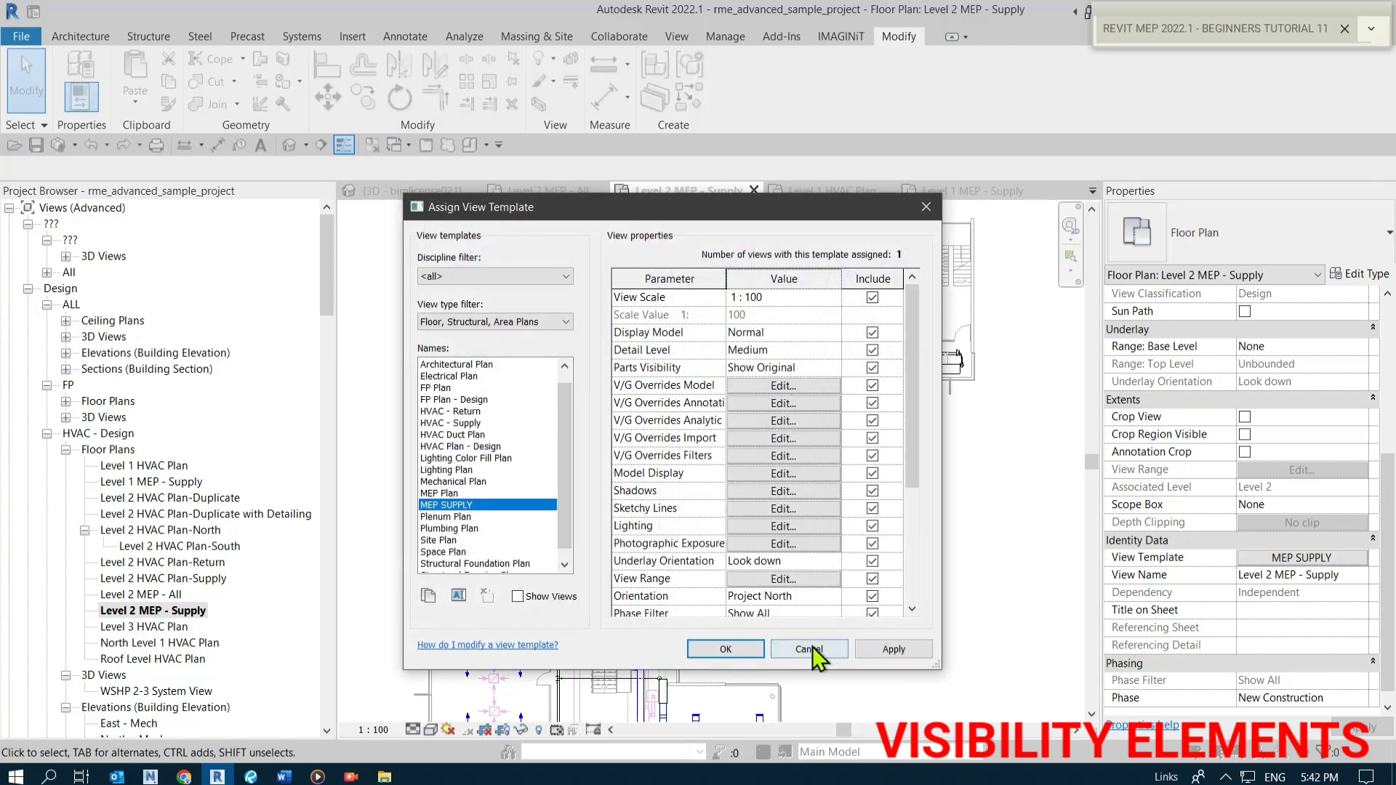
{"action": "left_click", "coordinate": [727, 647]}
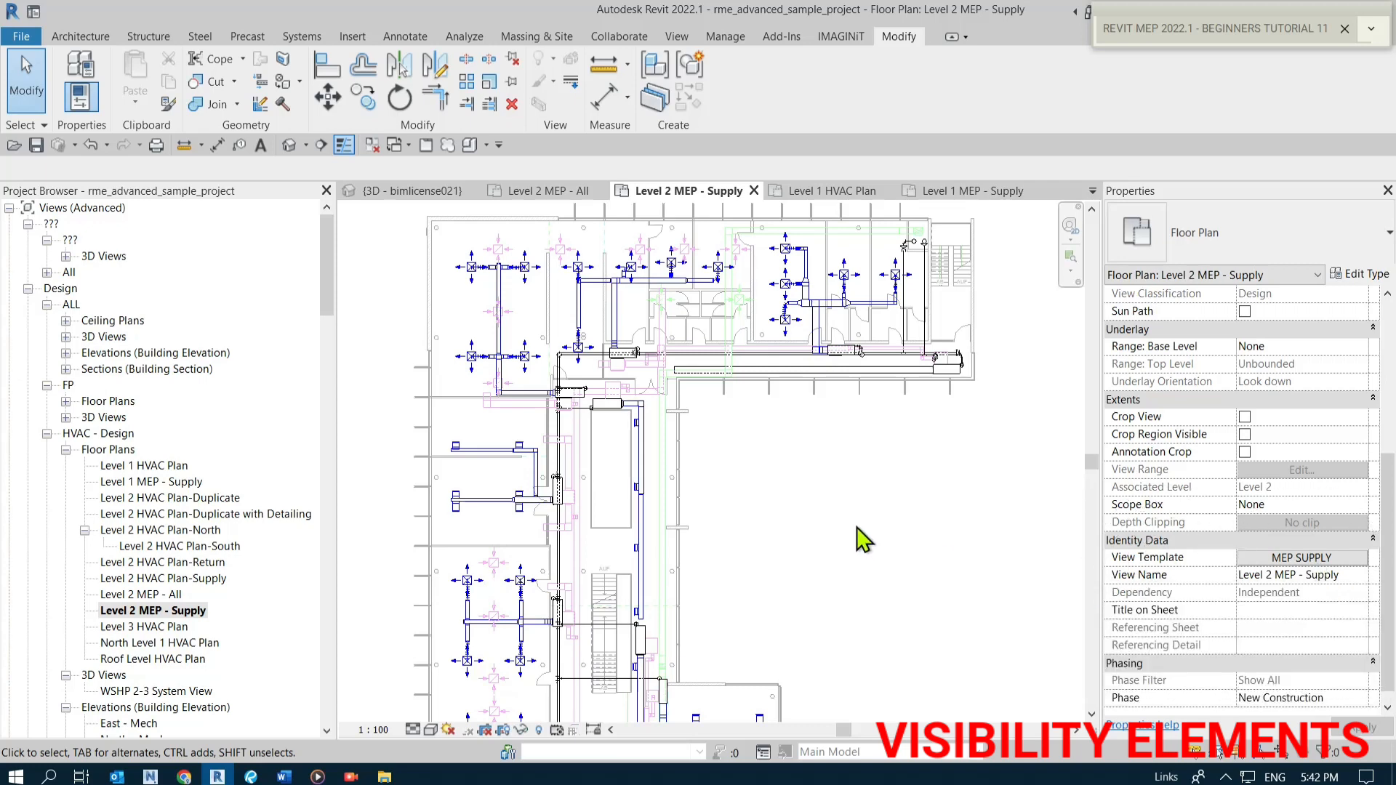
Open Visibility/Graphics for the Level 2 MEP - Supply view and review its model, annotation, imported and filter category tabs.
{"action": "key", "text": "v"}
{"action": "key", "text": "v"}
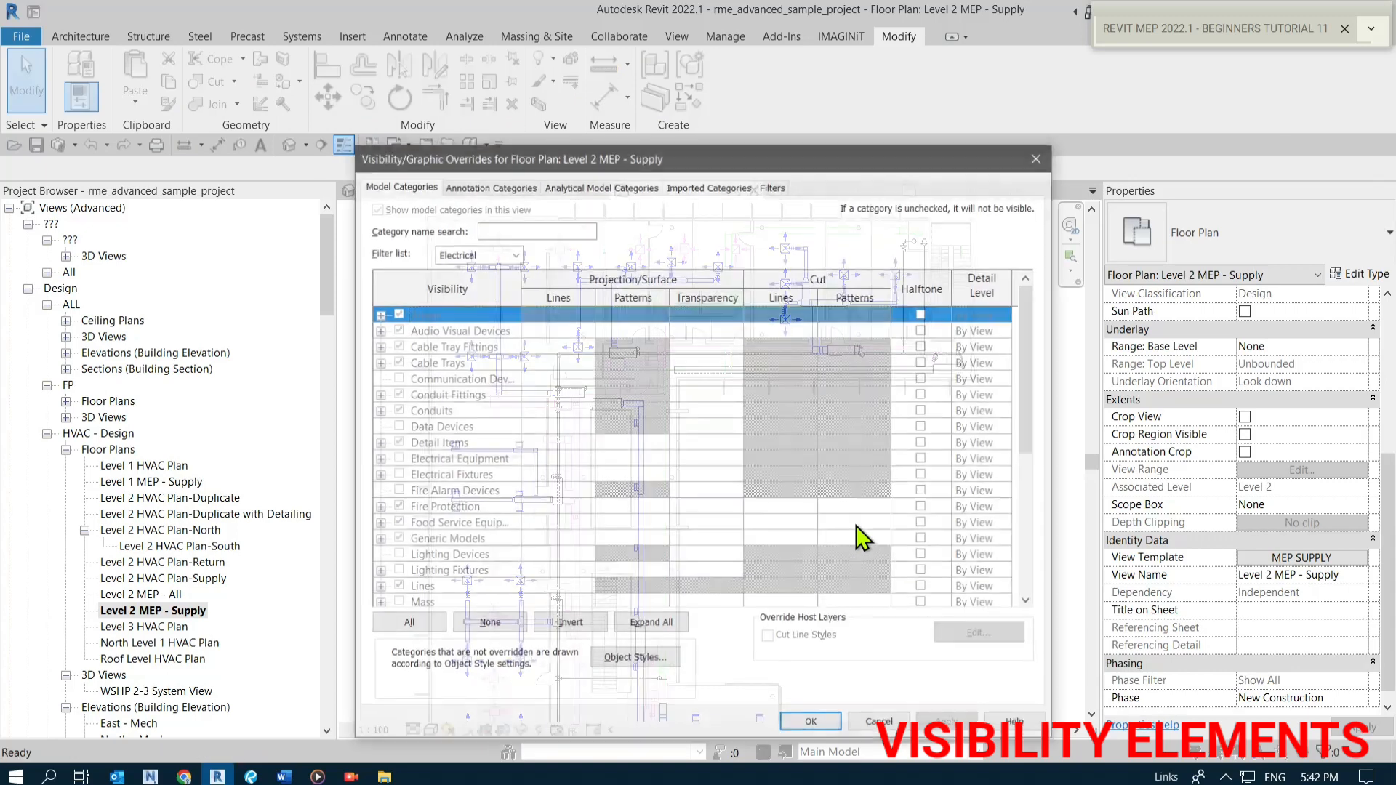
{"action": "left_click", "coordinate": [489, 185]}
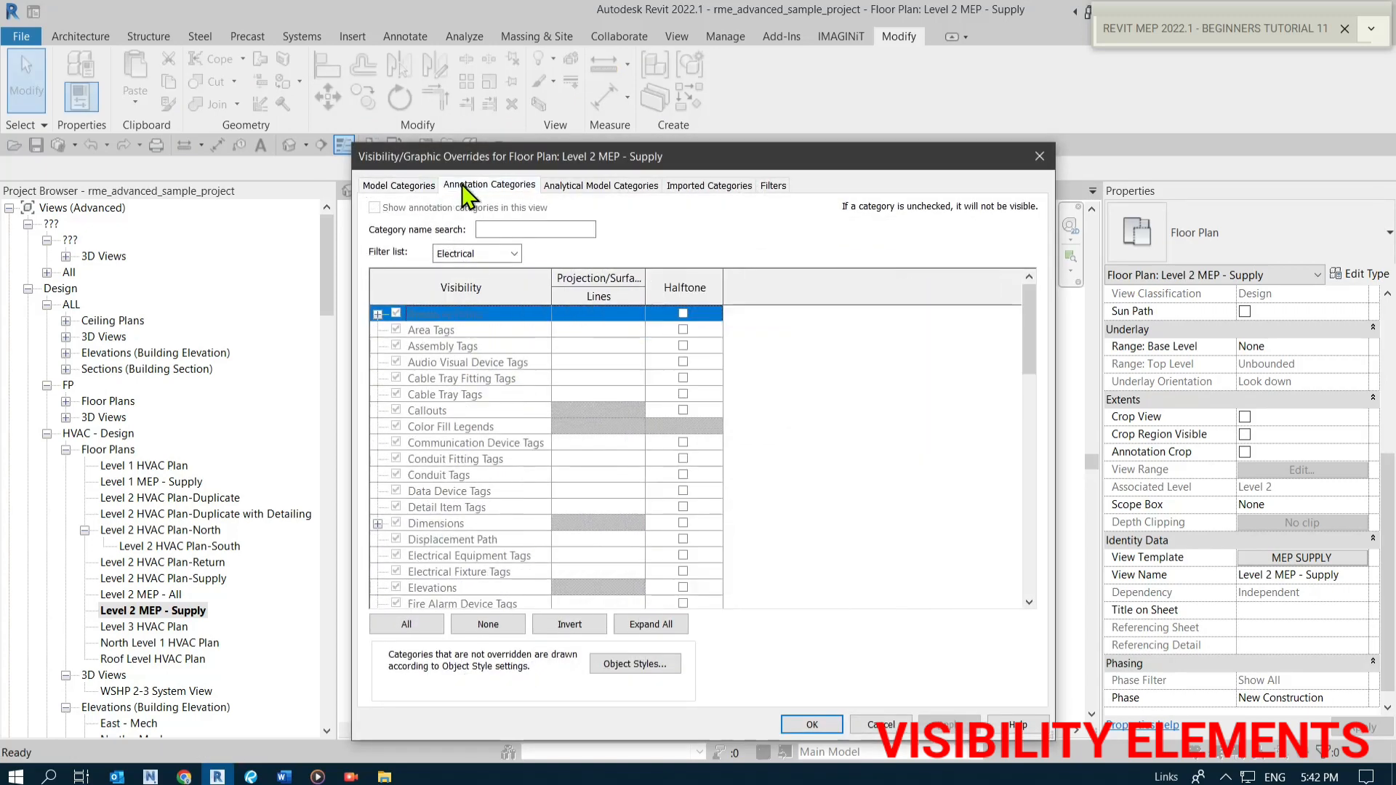
{"action": "left_click", "coordinate": [424, 187]}
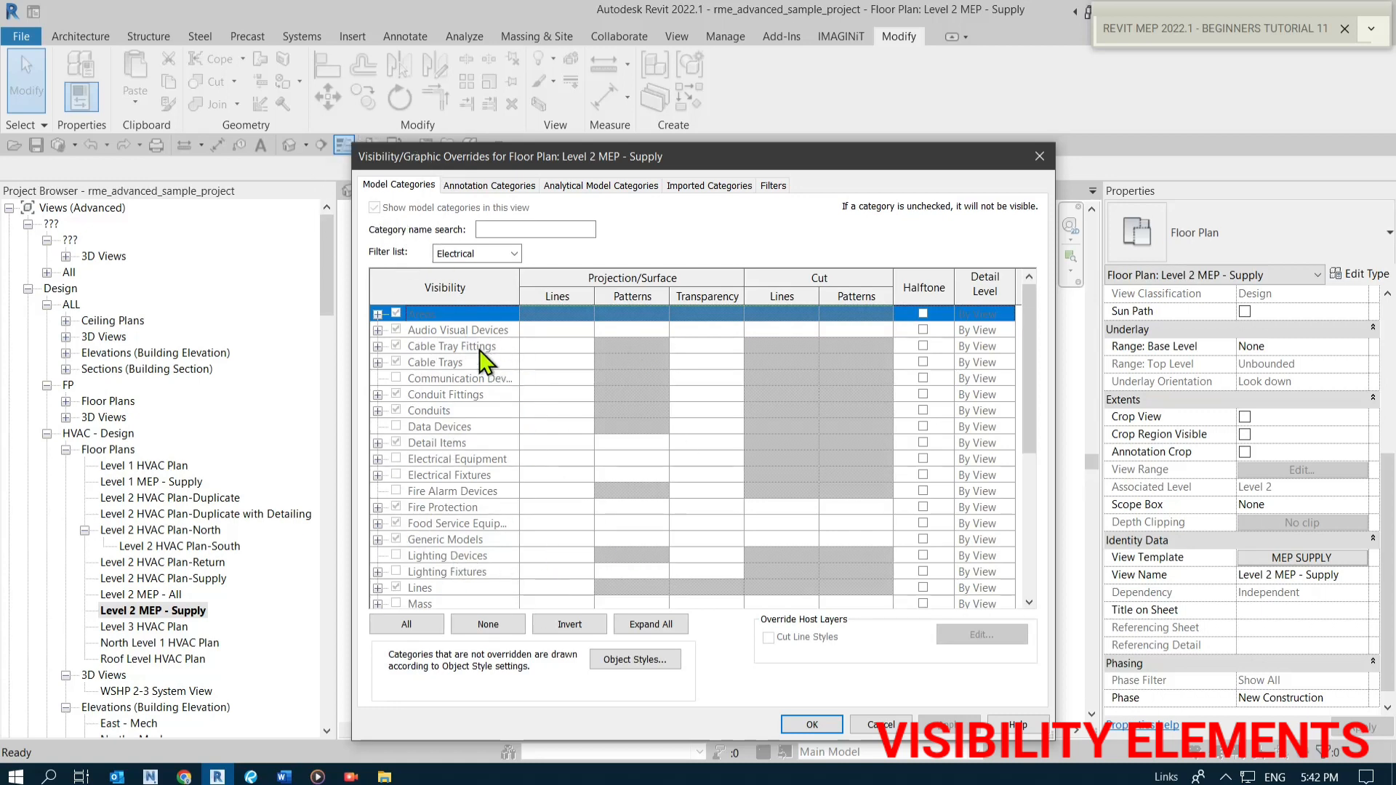
{"action": "left_click", "coordinate": [491, 184]}
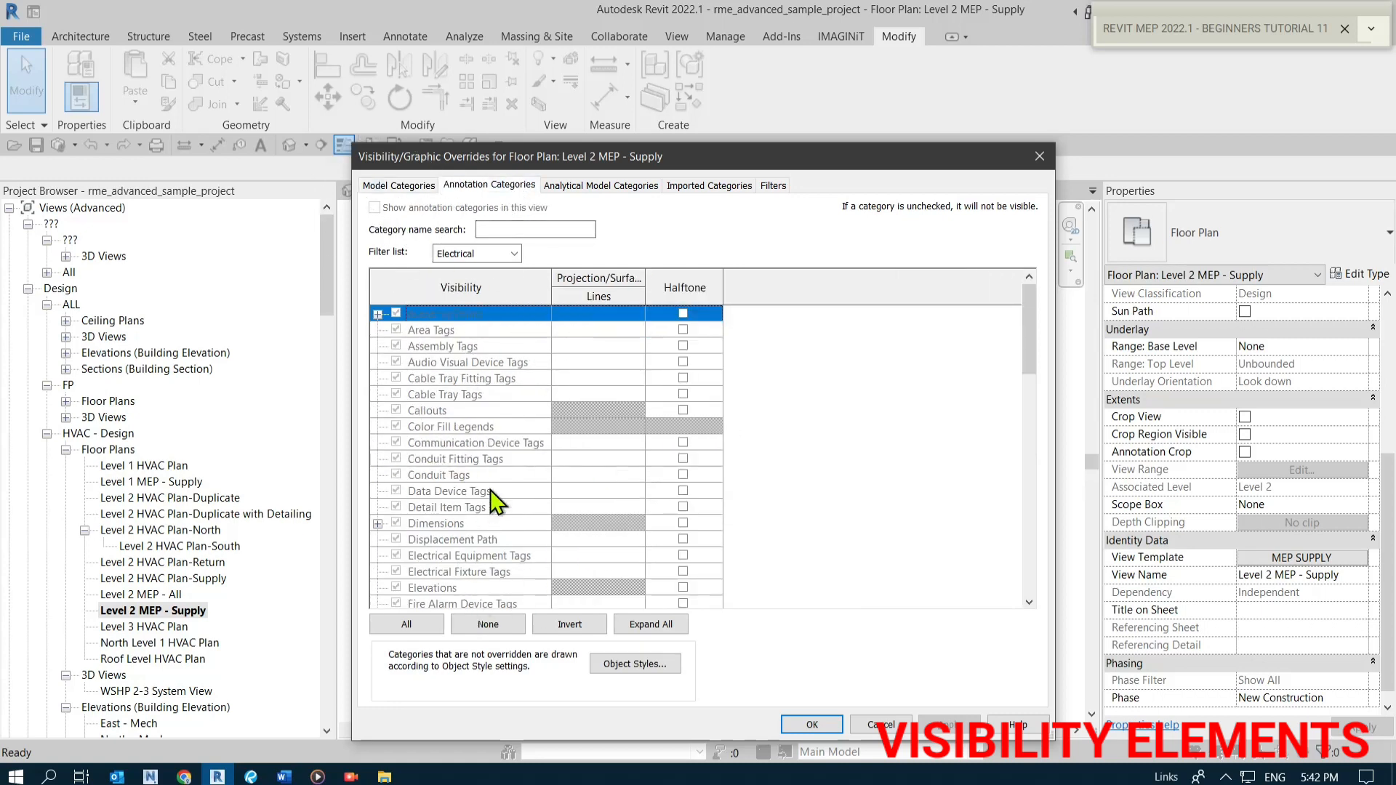
{"action": "left_click", "coordinate": [601, 186]}
{"action": "left_click", "coordinate": [684, 185]}
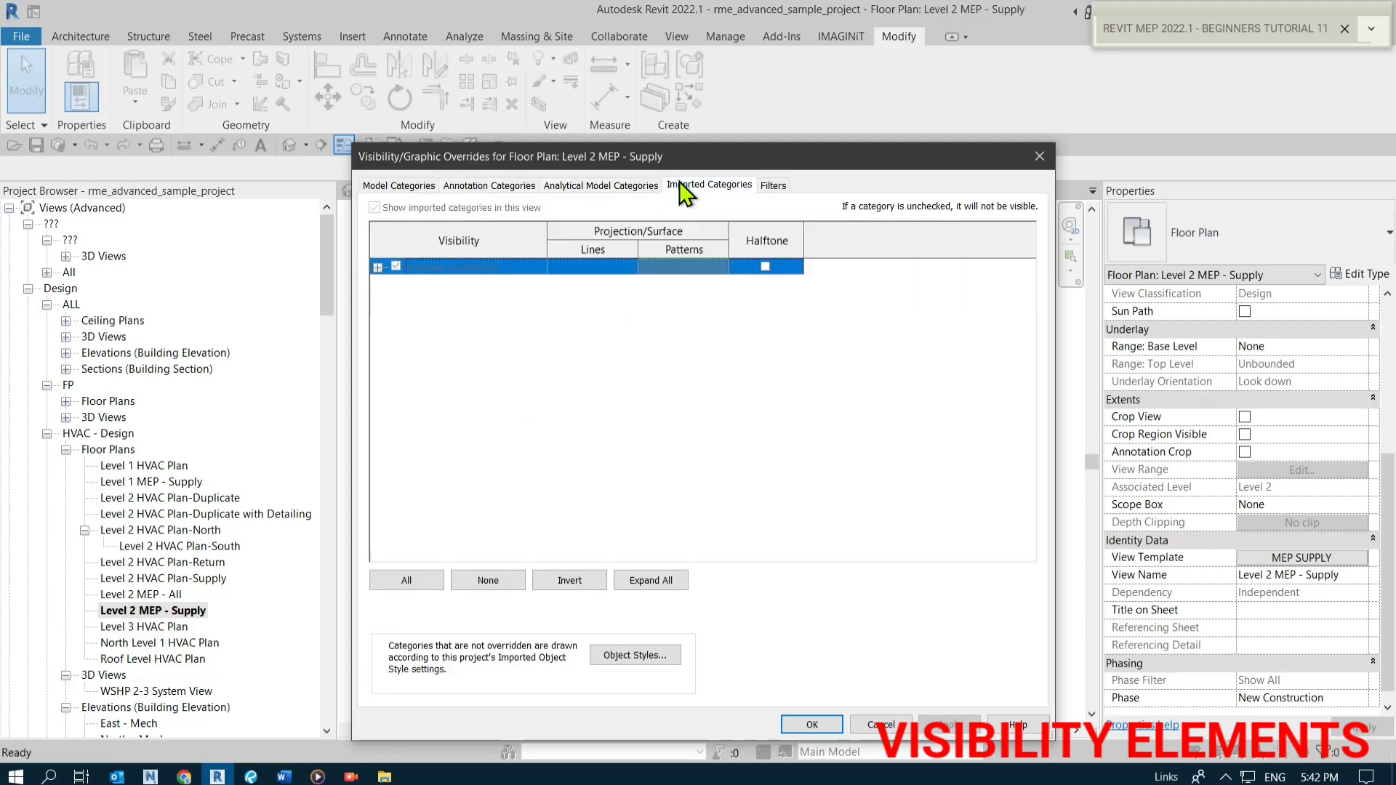
{"action": "left_click", "coordinate": [772, 185]}
{"action": "left_click", "coordinate": [402, 186]}
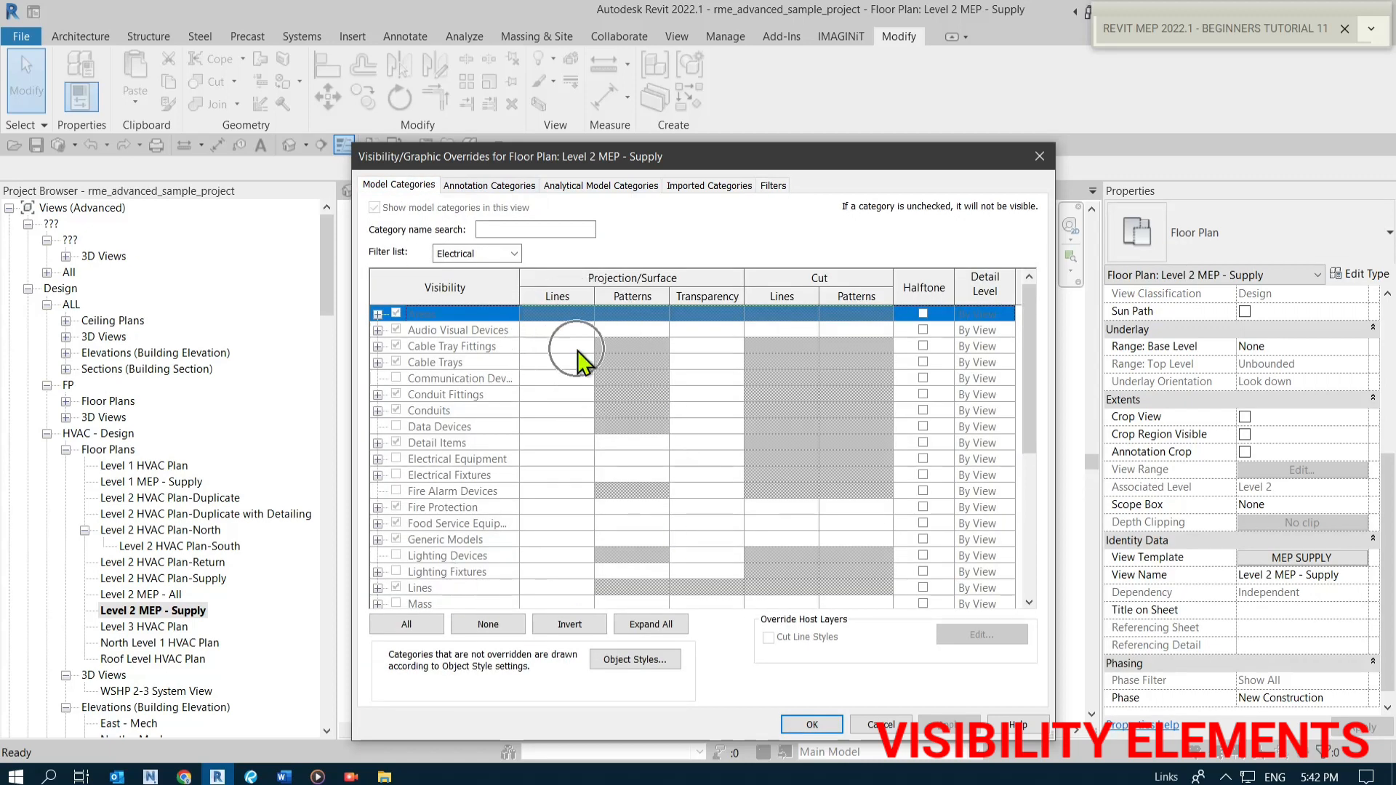
{"action": "left_click", "coordinate": [840, 725]}
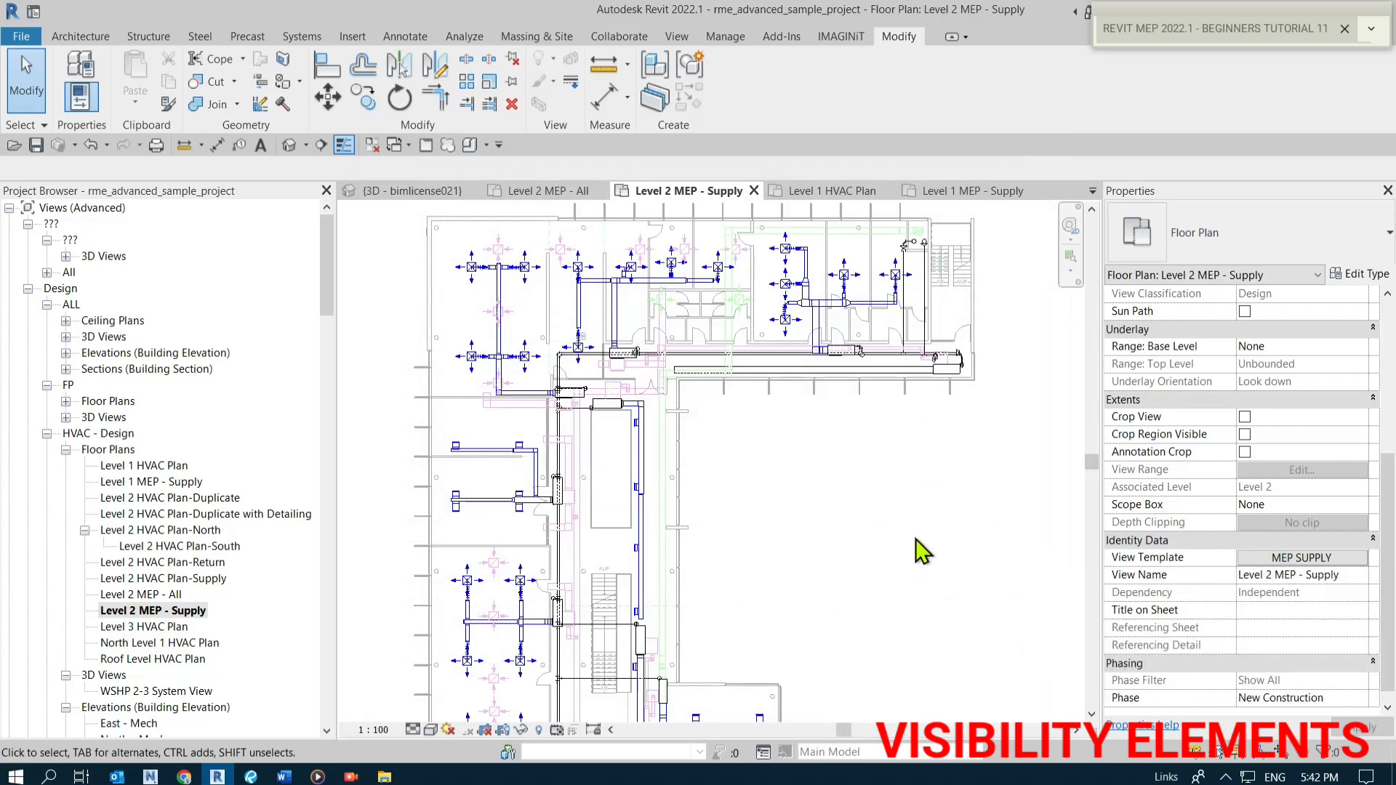
Reopen Visibility/Graphics and browse the annotation, analytical model and imported category tabs once more before closing it.
{"action": "key", "text": "v"}
{"action": "key", "text": "g"}
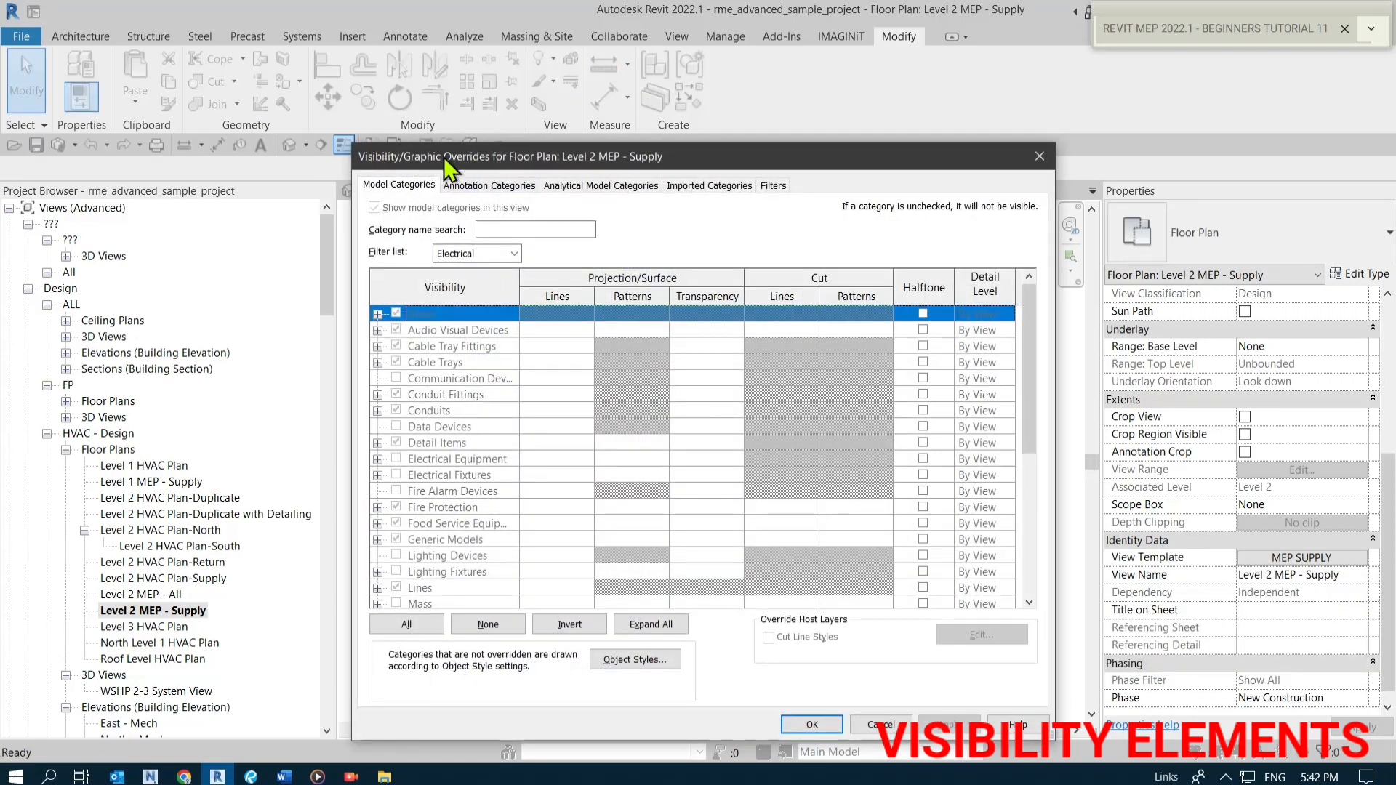
{"action": "left_click", "coordinate": [465, 186]}
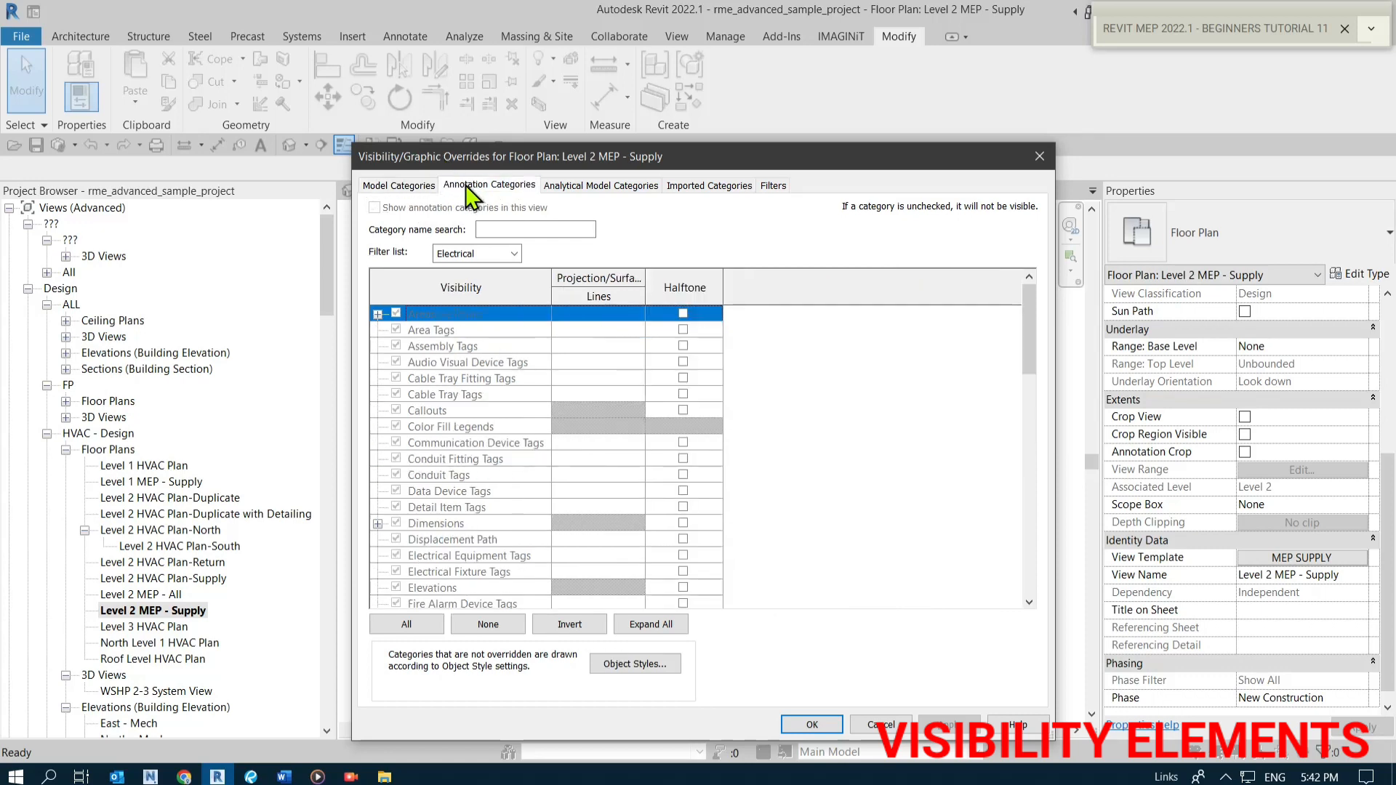
{"action": "left_click", "coordinate": [604, 186]}
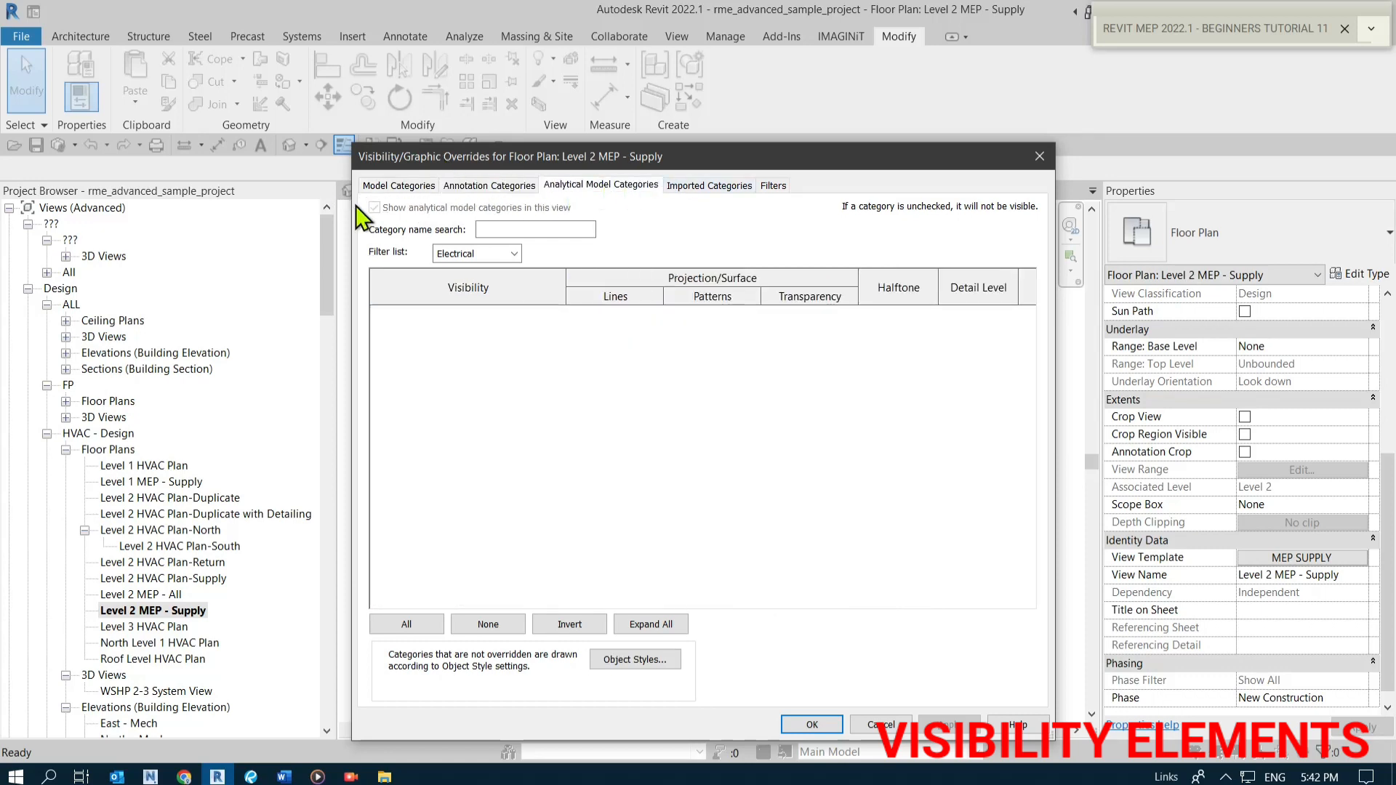
{"action": "left_click", "coordinate": [401, 186]}
{"action": "left_click", "coordinate": [488, 186]}
{"action": "left_click", "coordinate": [601, 186]}
{"action": "left_click", "coordinate": [687, 196]}
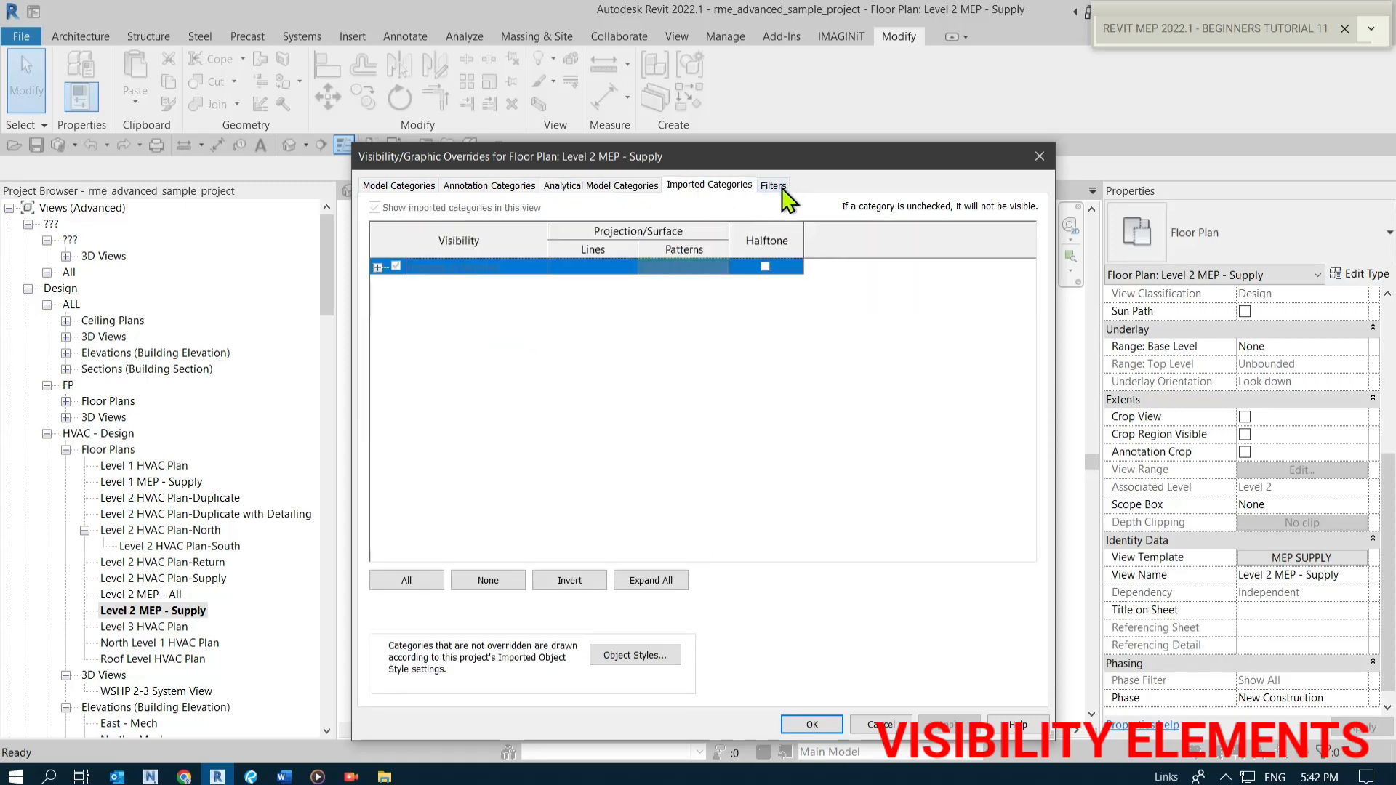
{"action": "left_click", "coordinate": [808, 725]}
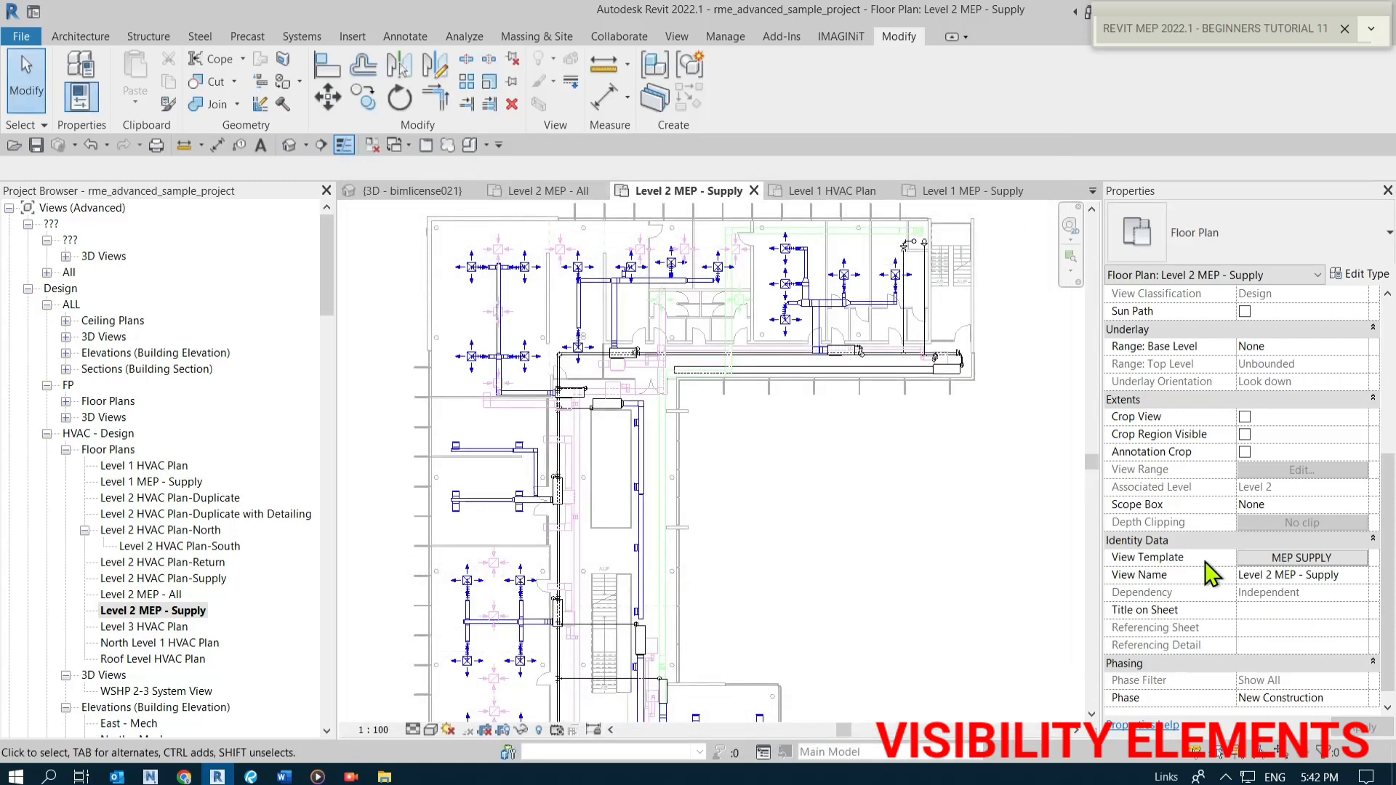
Check the view scale choices available for the Level 2 MEP - Supply plan.
{"action": "left_click", "coordinate": [1247, 559]}
{"action": "scroll", "coordinate": [1200, 553], "scroll_direction": "up", "scroll_amount": 5}
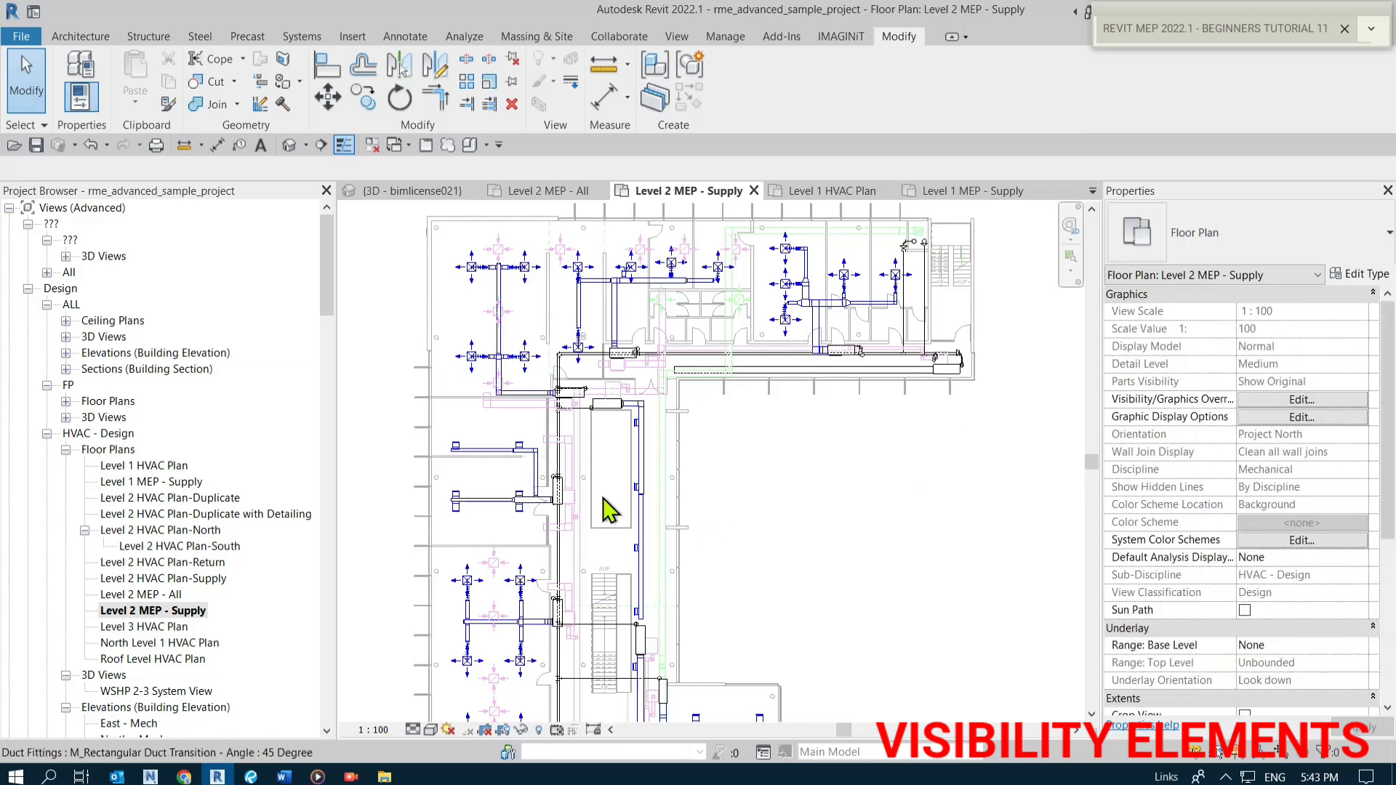
{"action": "left_click", "coordinate": [370, 731]}
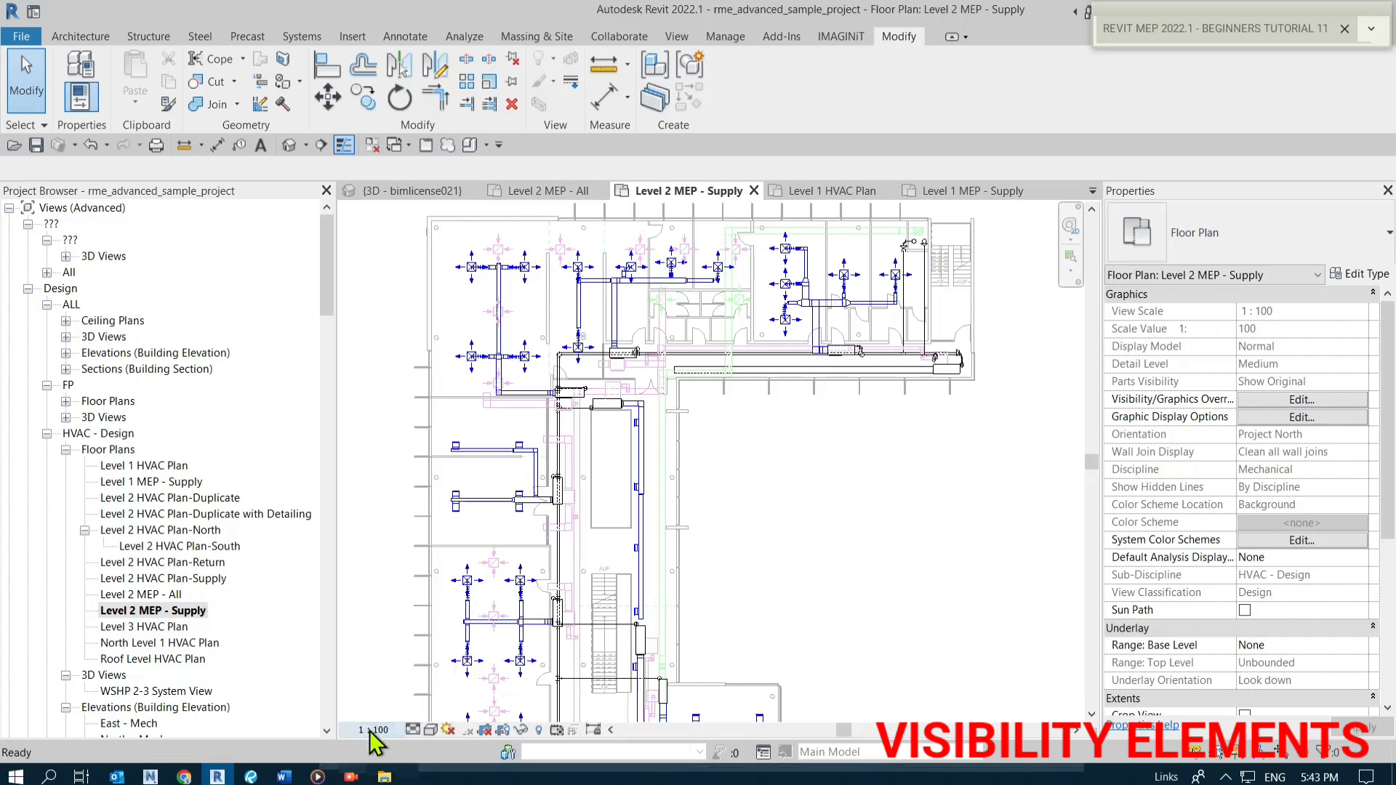
{"action": "left_click", "coordinate": [377, 731]}
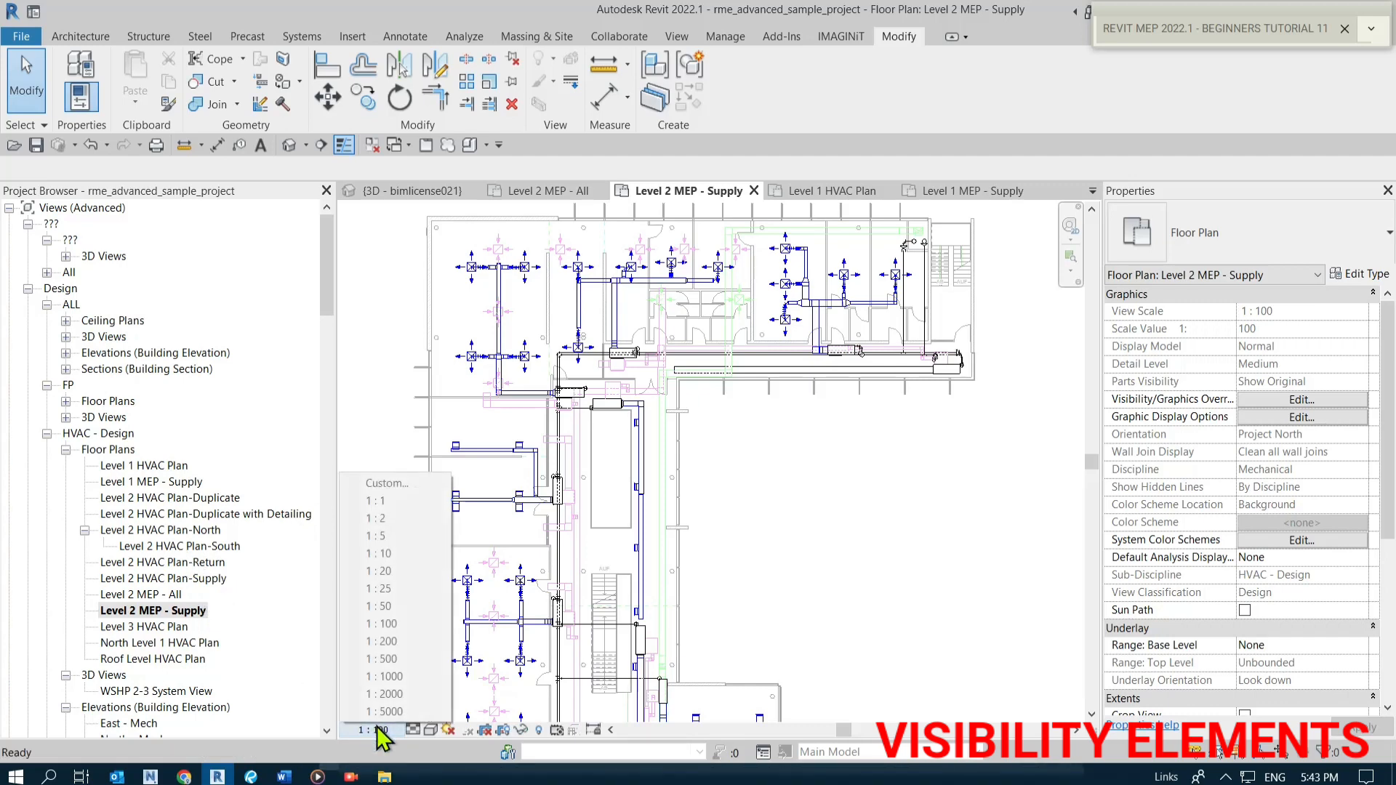
{"action": "left_click", "coordinate": [913, 555]}
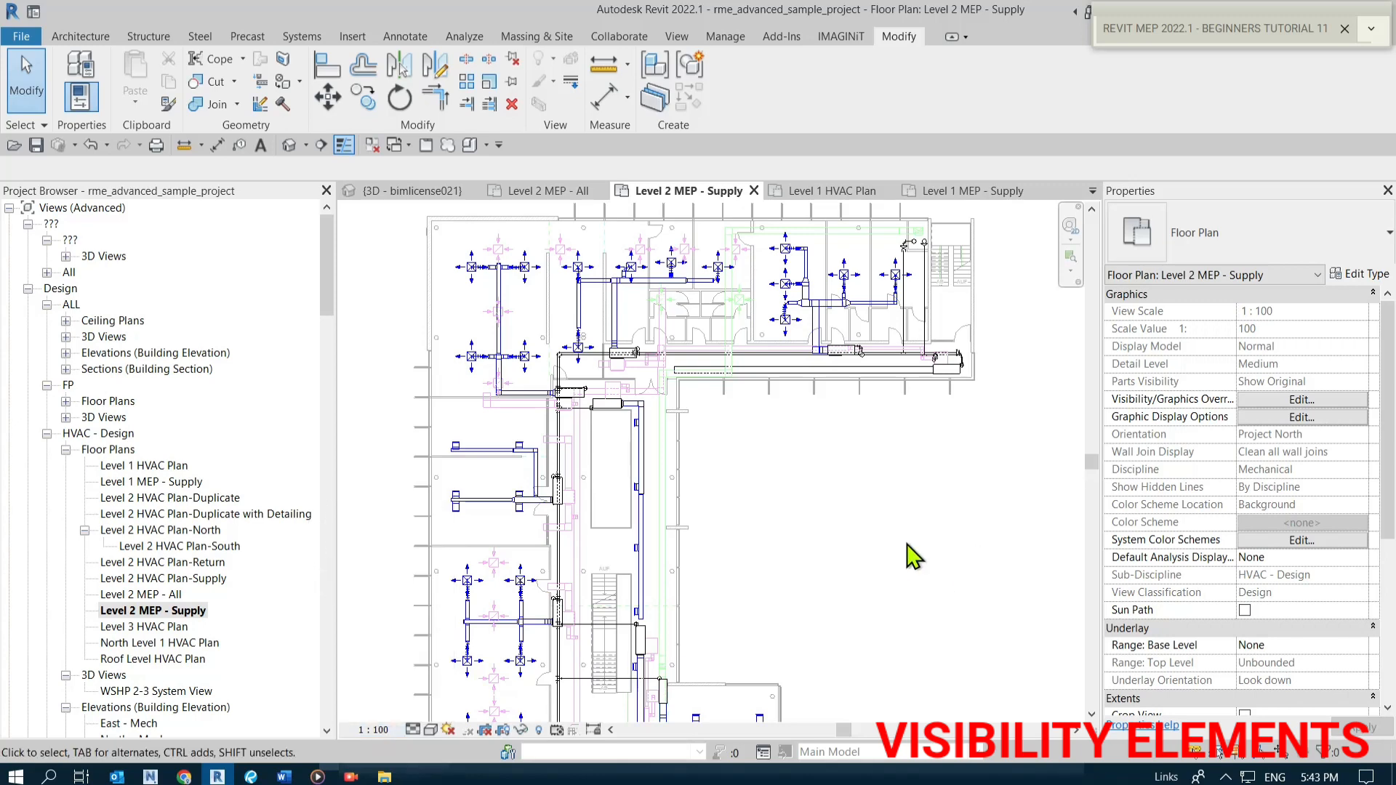
{"action": "scroll", "coordinate": [1325, 552], "scroll_direction": "down", "scroll_amount": 3}
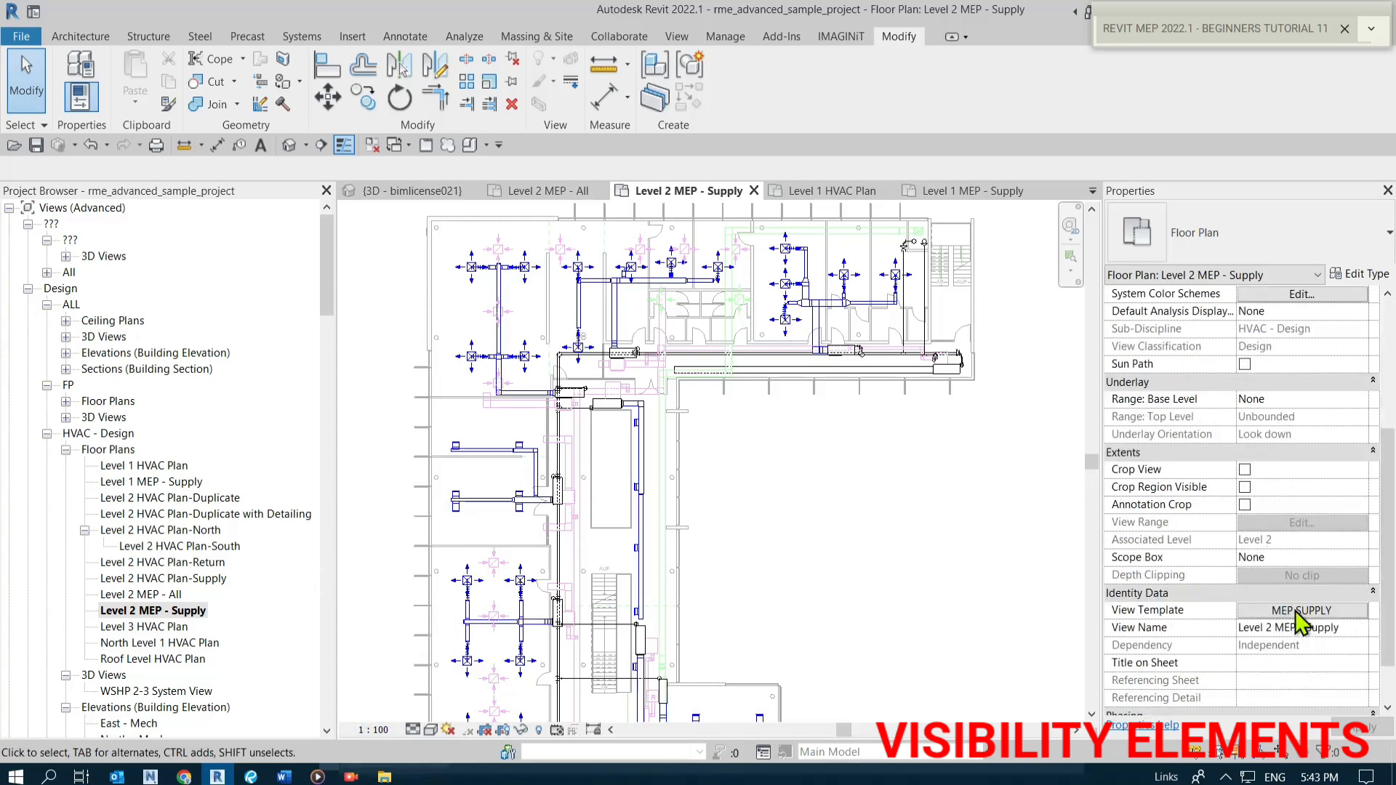
Open the view template assignment for the view and inspect the MEP SUPPLY template's View Scale options.
{"action": "left_click", "coordinate": [1294, 610]}
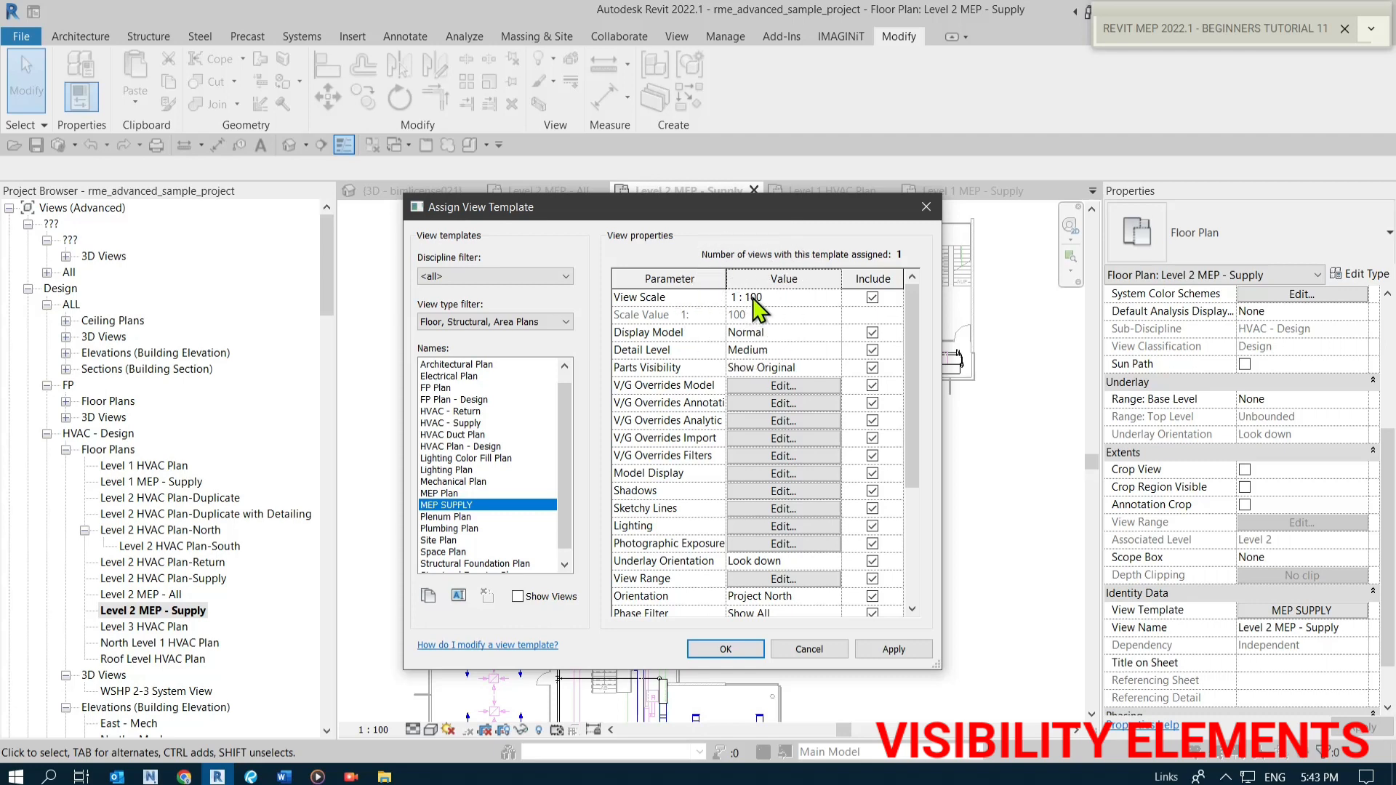
{"action": "left_click", "coordinate": [832, 298]}
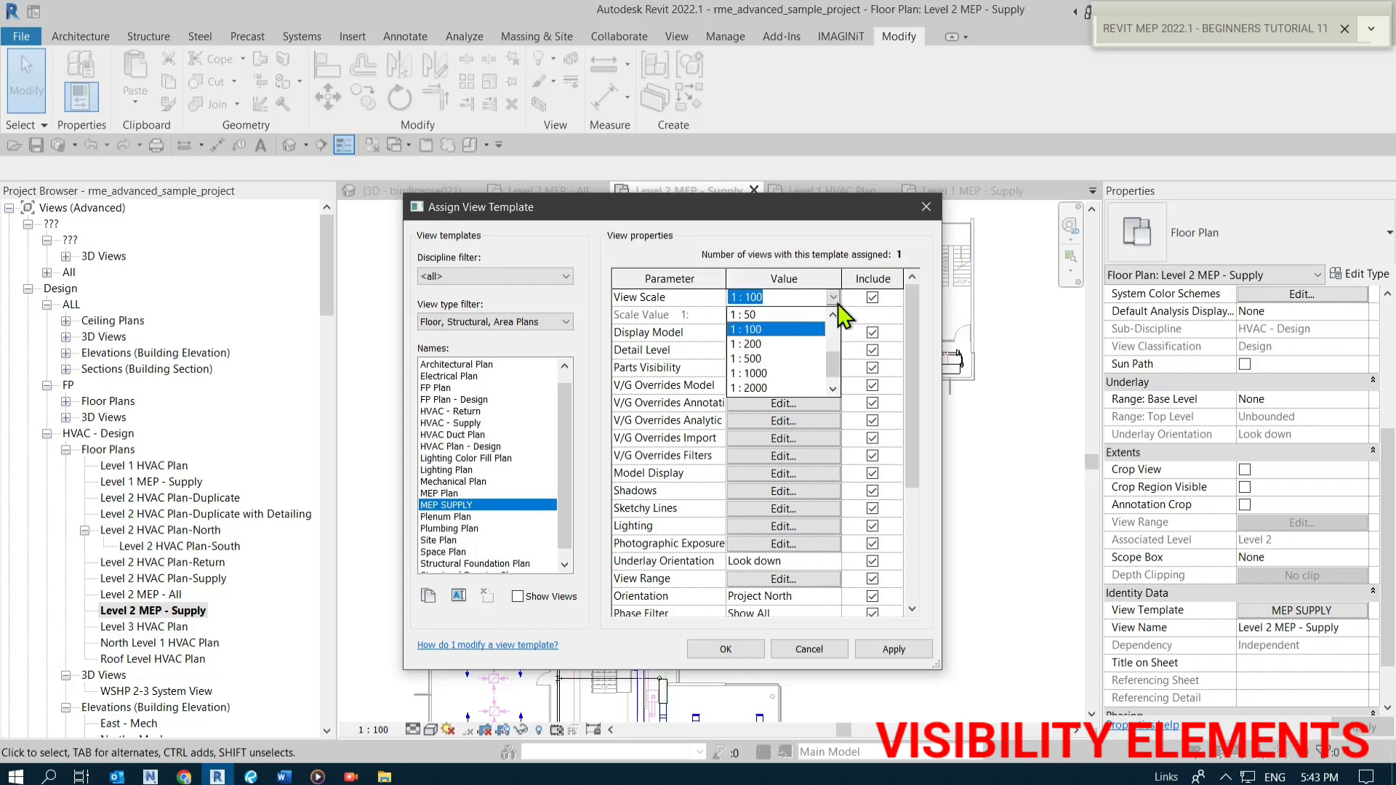
{"action": "left_click", "coordinate": [769, 214]}
{"action": "left_click", "coordinate": [473, 505]}
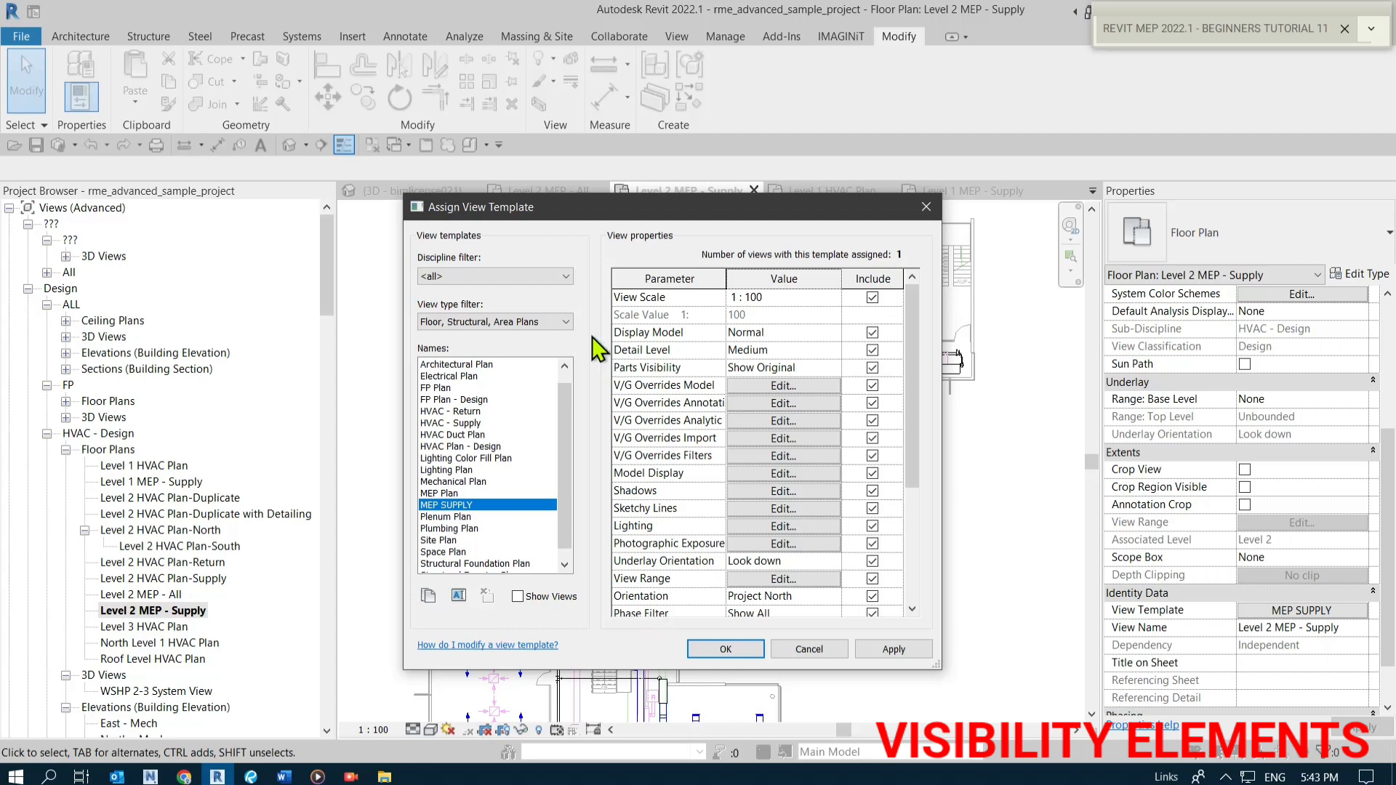
{"action": "left_click_drag", "start_coordinate": [610, 207], "coordinate": [625, 239]}
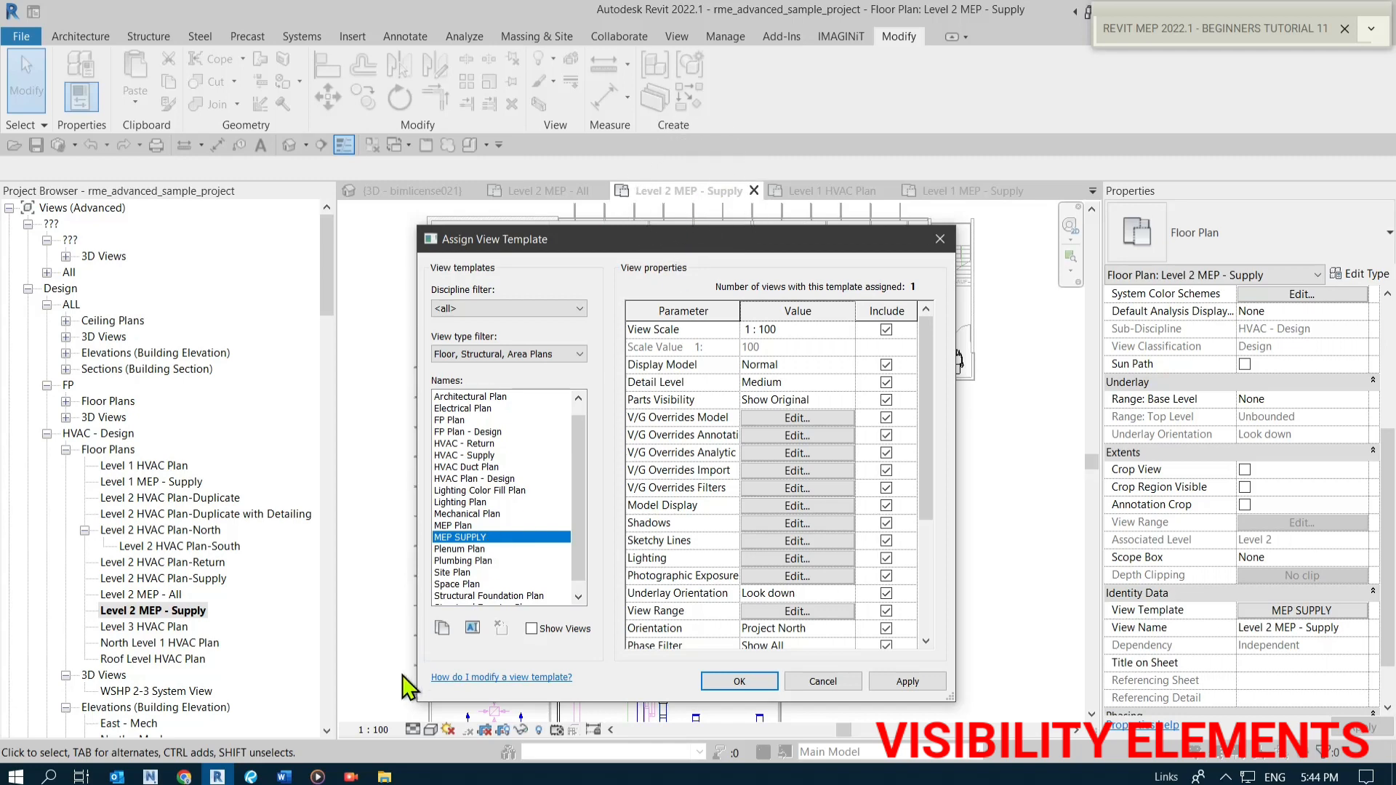
Duplicate the MEP SUPPLY view template and name the copy MEP SUPPLY - 1-50.
{"action": "key", "text": "ctrl"}
{"action": "key", "text": "ctrl"}
{"action": "left_click", "coordinate": [443, 627]}
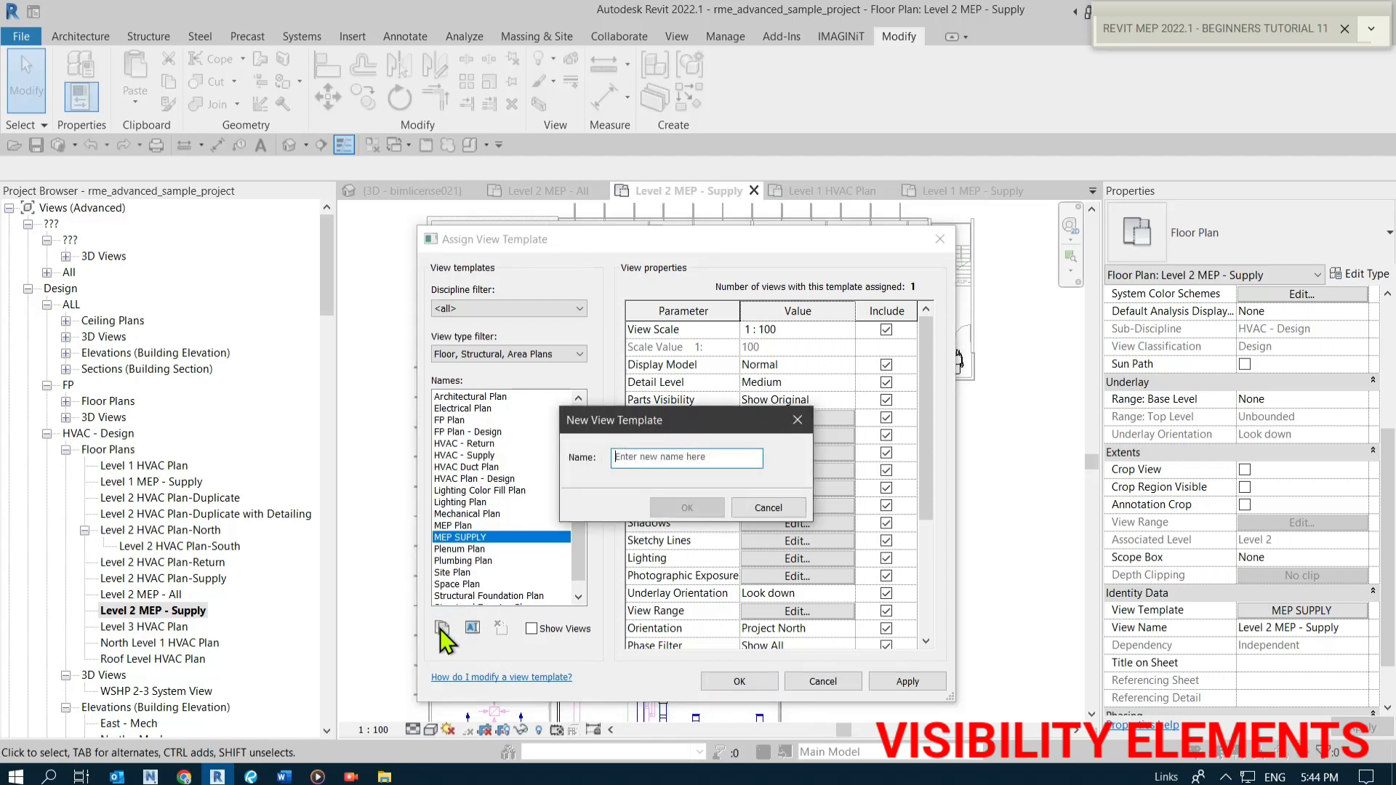
{"action": "left_click", "coordinate": [637, 460]}
{"action": "type", "text": "mep"}
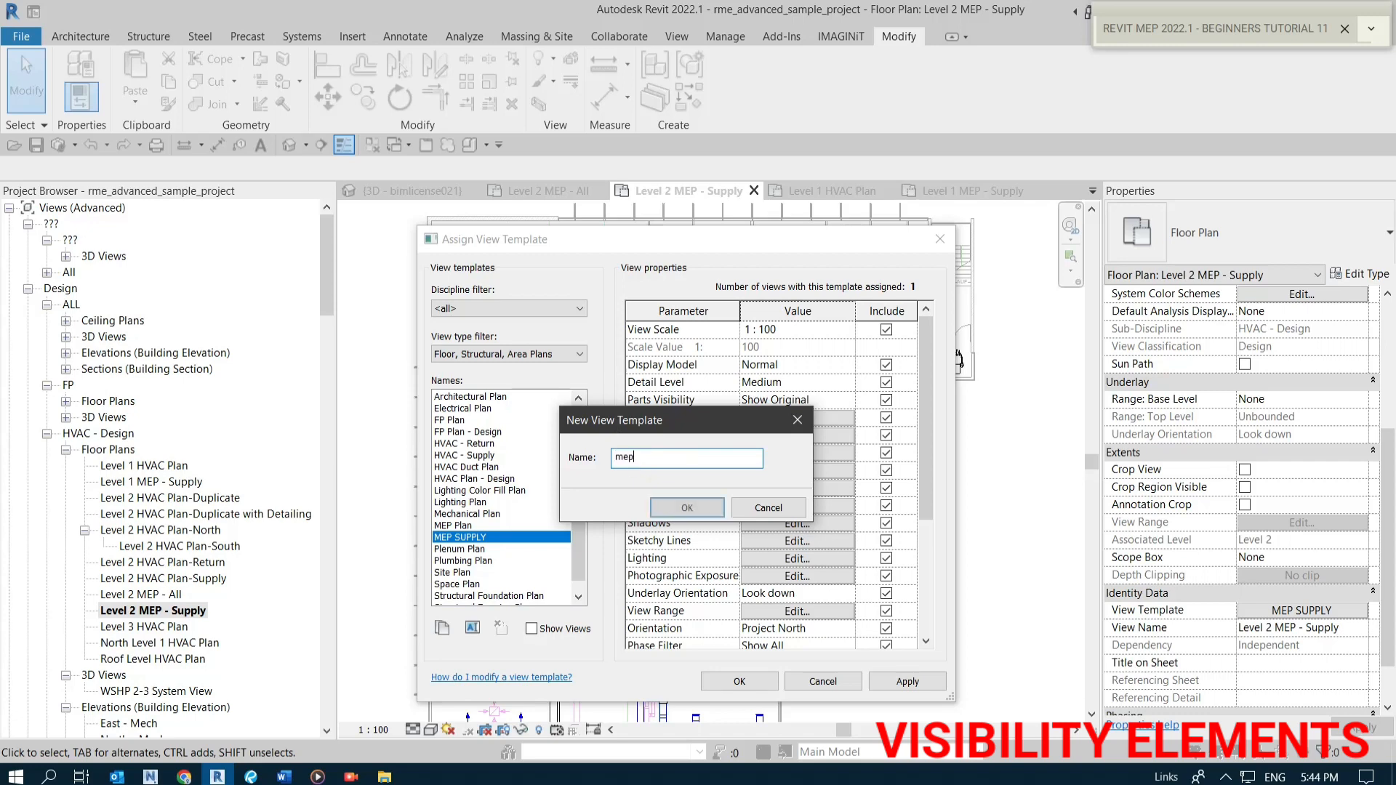
{"action": "key", "text": "BackSpace"}
{"action": "key", "text": "BackSpace"}
{"action": "key", "text": "BackSpace"}
{"action": "type", "text": "MEP"}
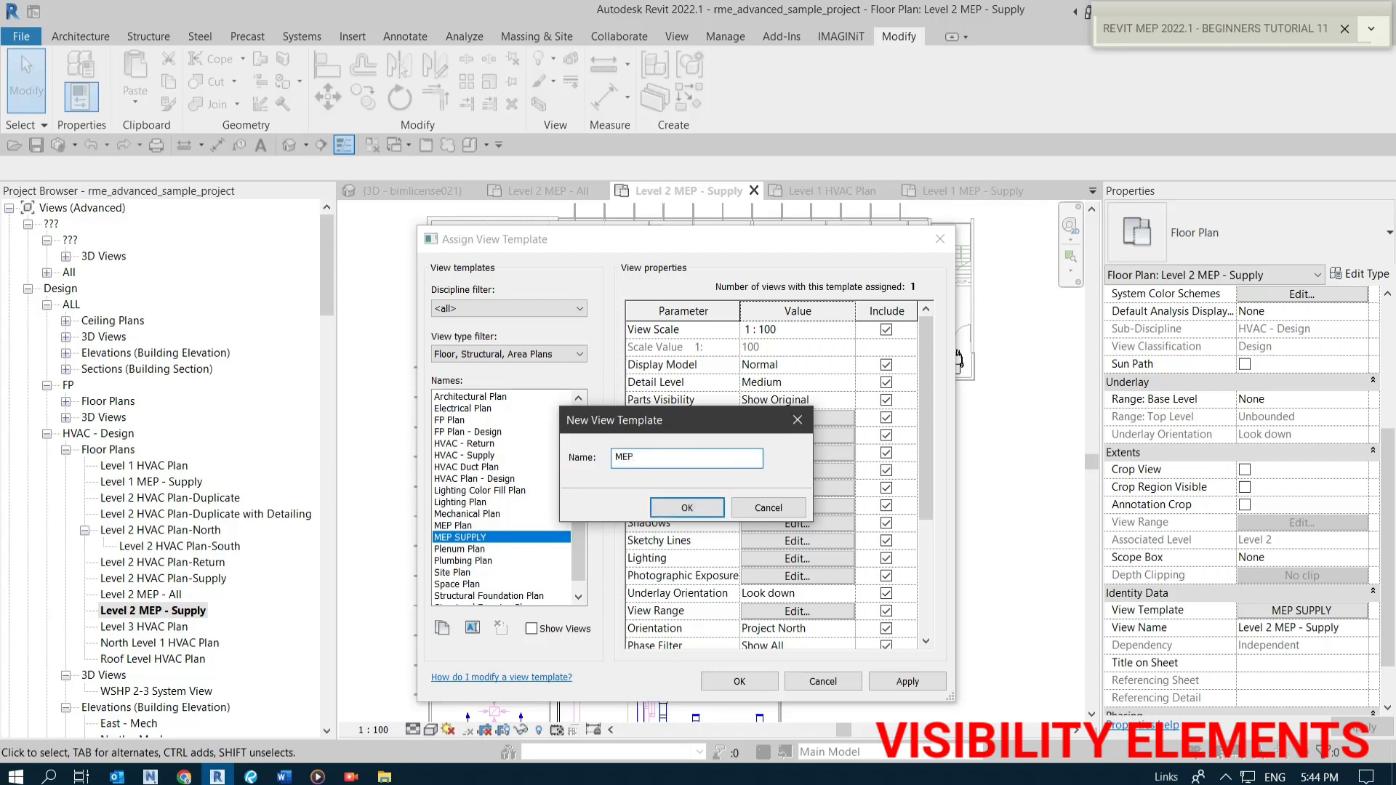
{"action": "type", "text": " SUPPLY - 1-50"}
{"action": "left_click", "coordinate": [661, 507]}
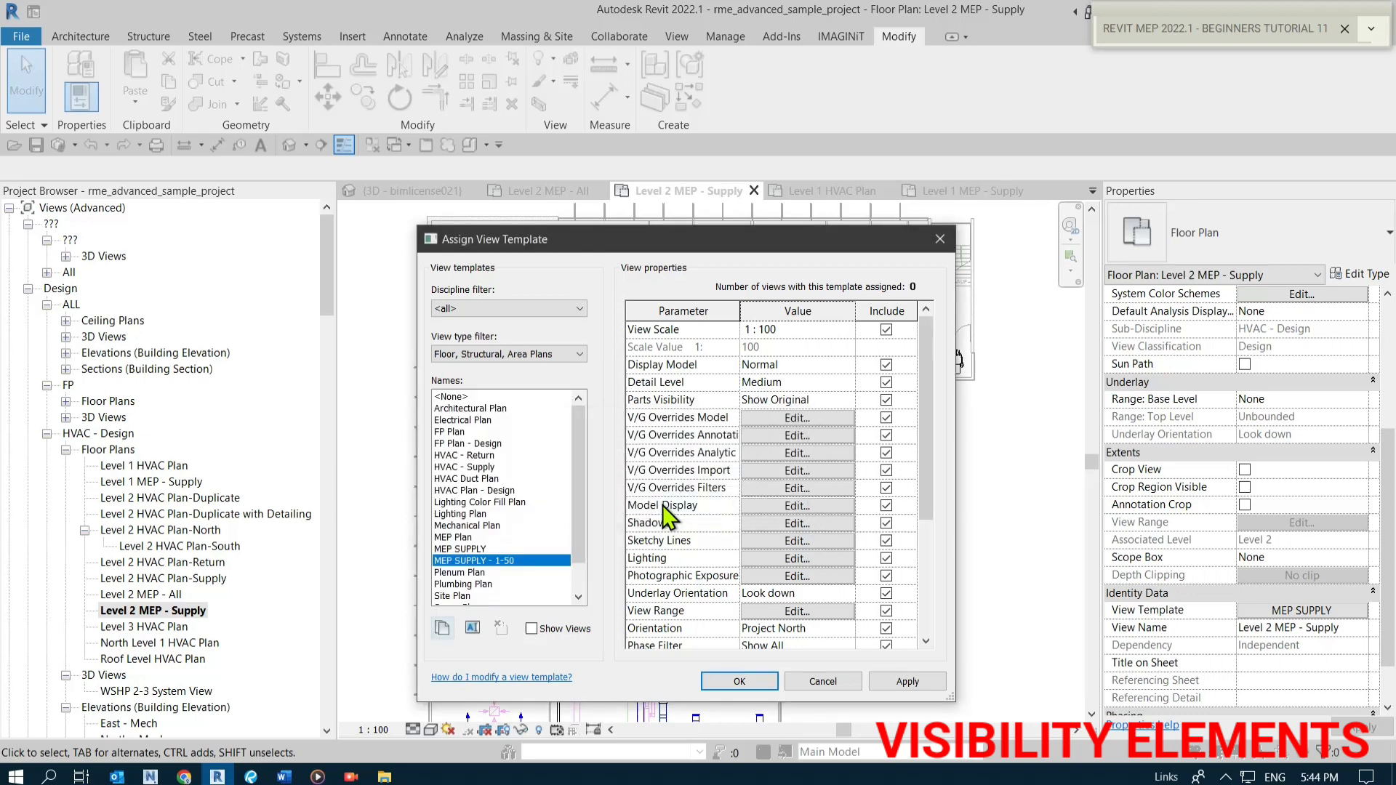
Set the MEP SUPPLY - 1-50 template's View Scale to 1 : 50 and assign that template to the view.
{"action": "left_click", "coordinate": [499, 561]}
{"action": "key", "text": "ctrl"}
{"action": "left_click", "coordinate": [853, 333]}
{"action": "left_click", "coordinate": [847, 329]}
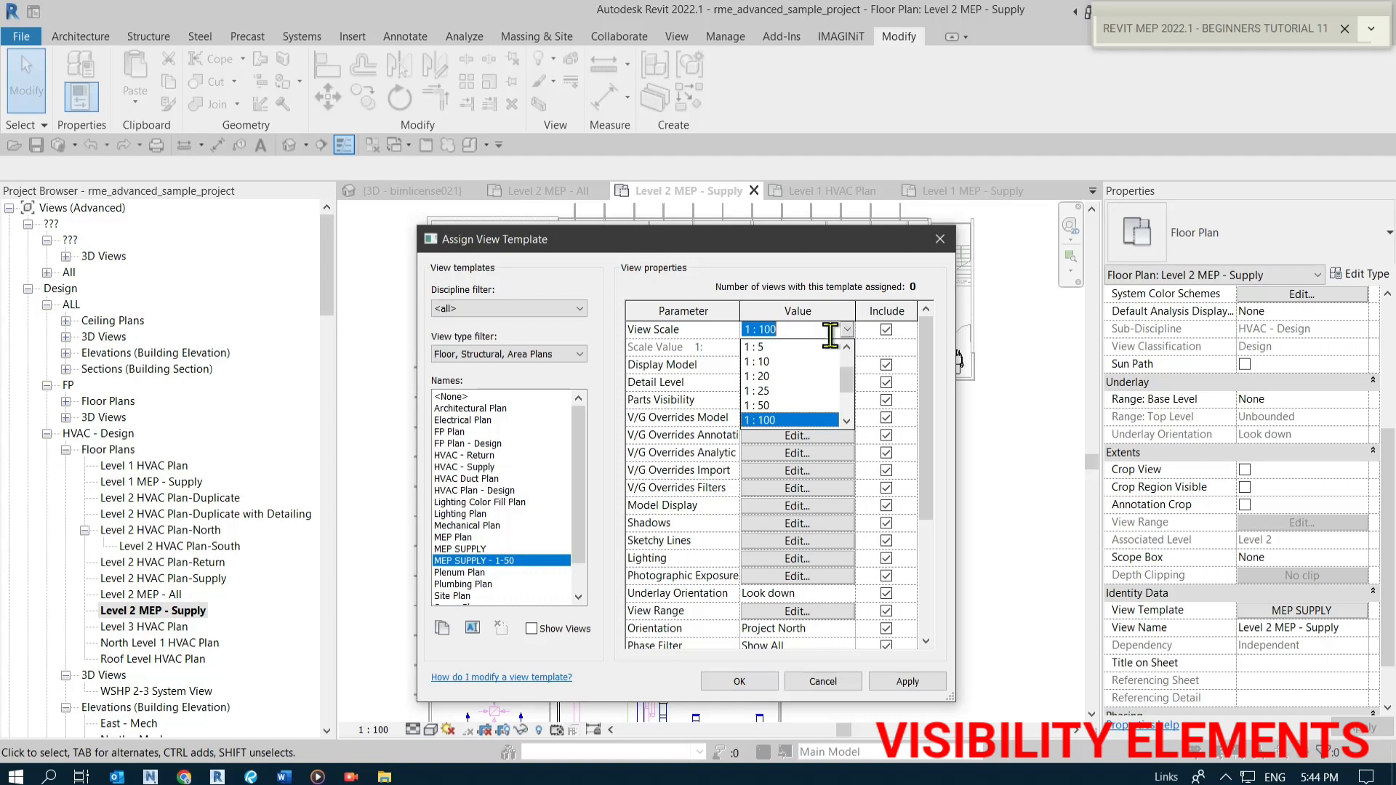
{"action": "left_click", "coordinate": [766, 403]}
{"action": "key", "text": "ctrl"}
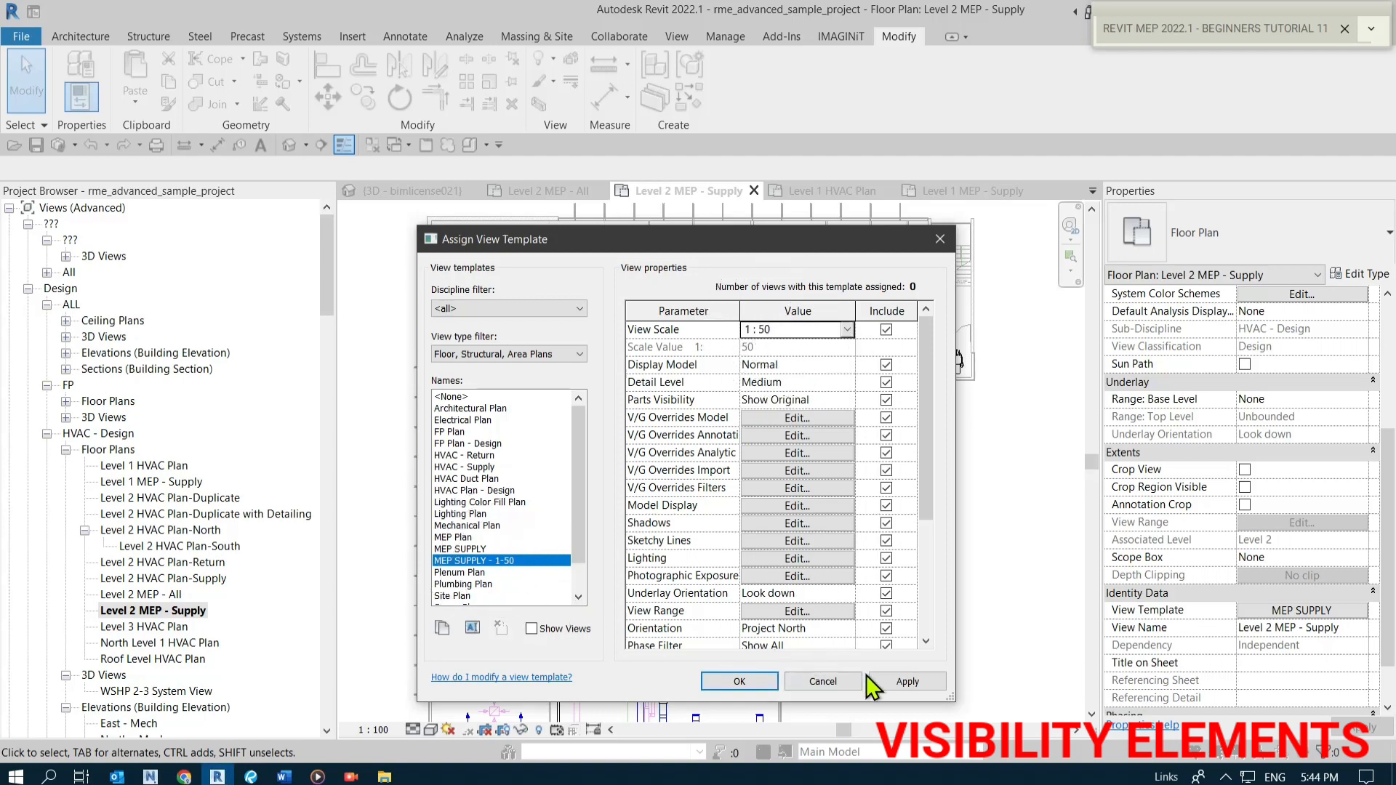
{"action": "left_click", "coordinate": [896, 687]}
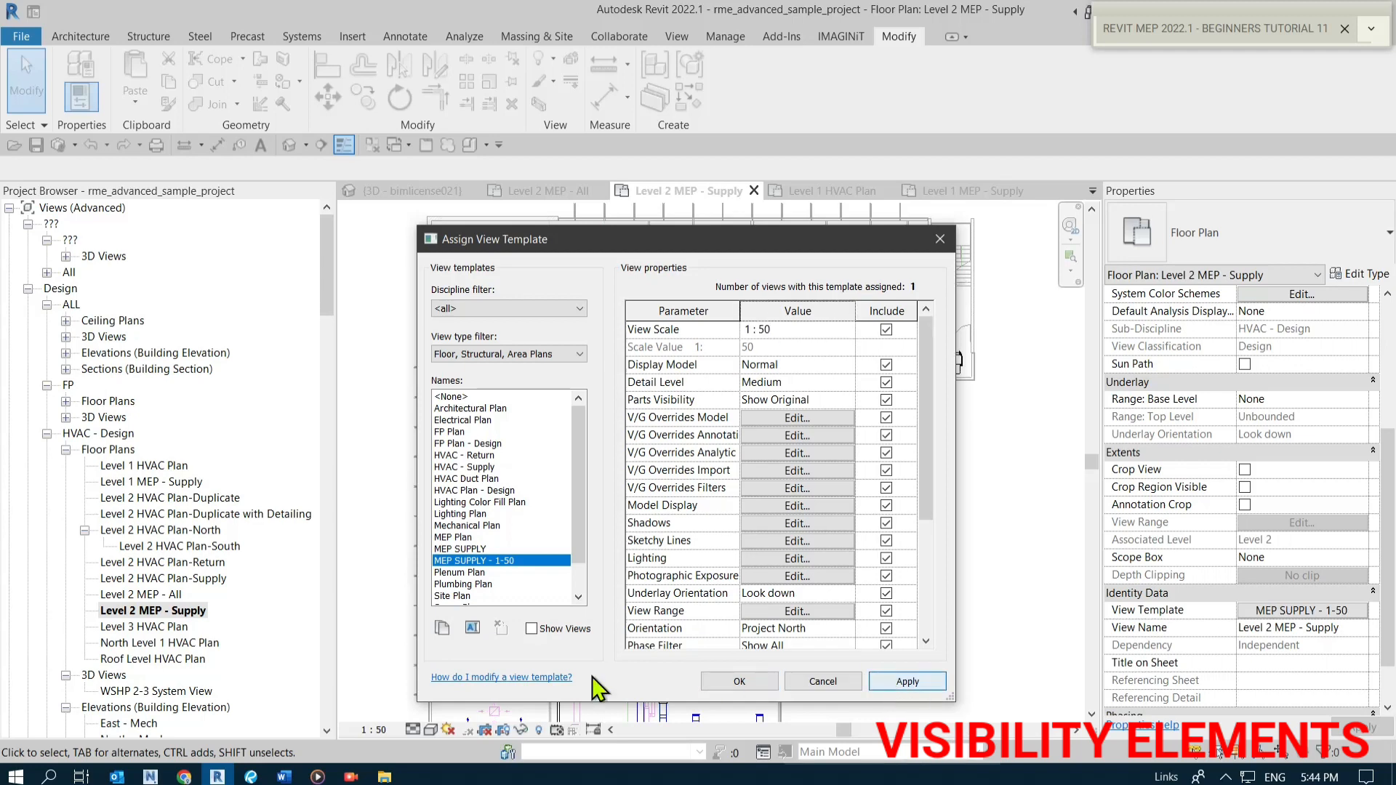
{"action": "key", "text": "ctrl"}
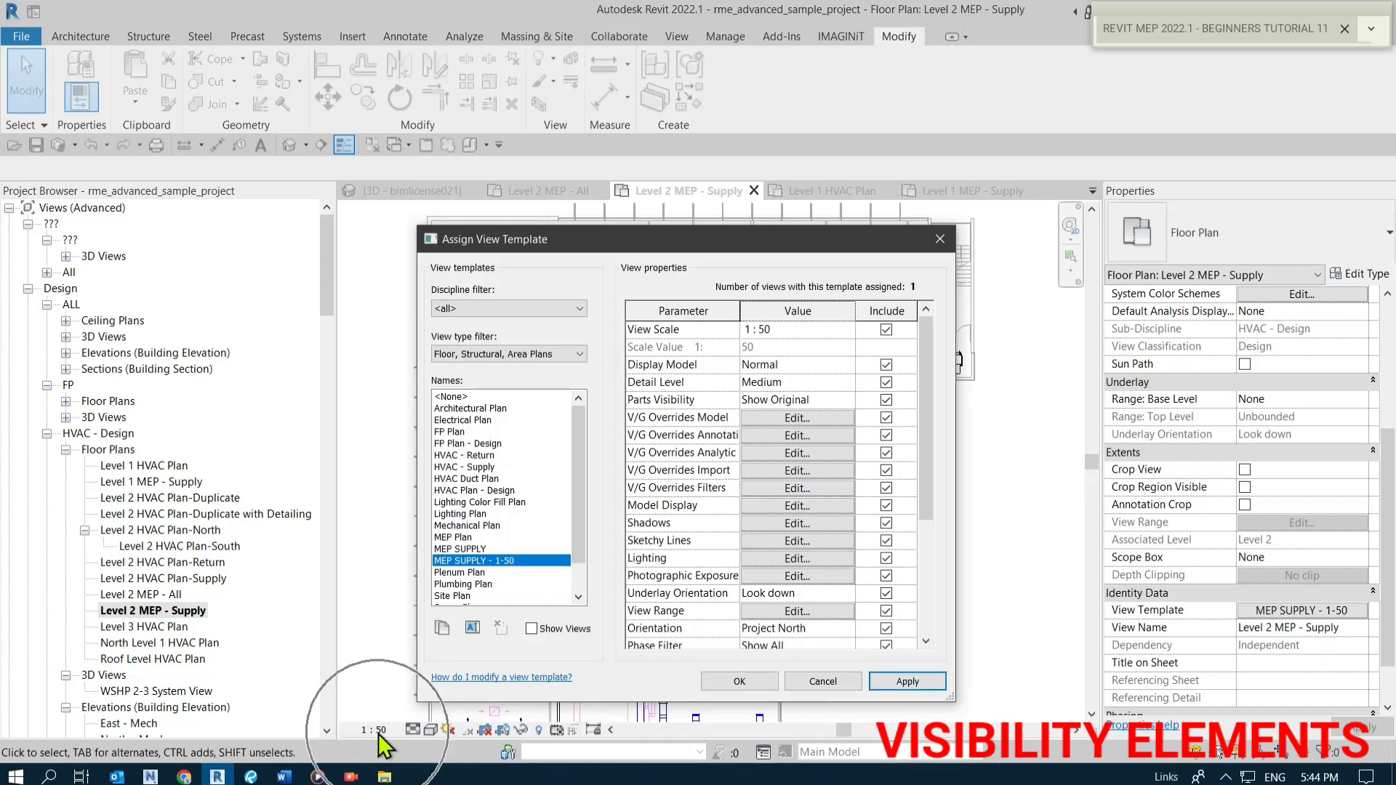
{"action": "left_click", "coordinate": [469, 572]}
{"action": "left_click", "coordinate": [469, 562]}
{"action": "left_click", "coordinate": [909, 682]}
{"action": "left_click", "coordinate": [743, 682]}
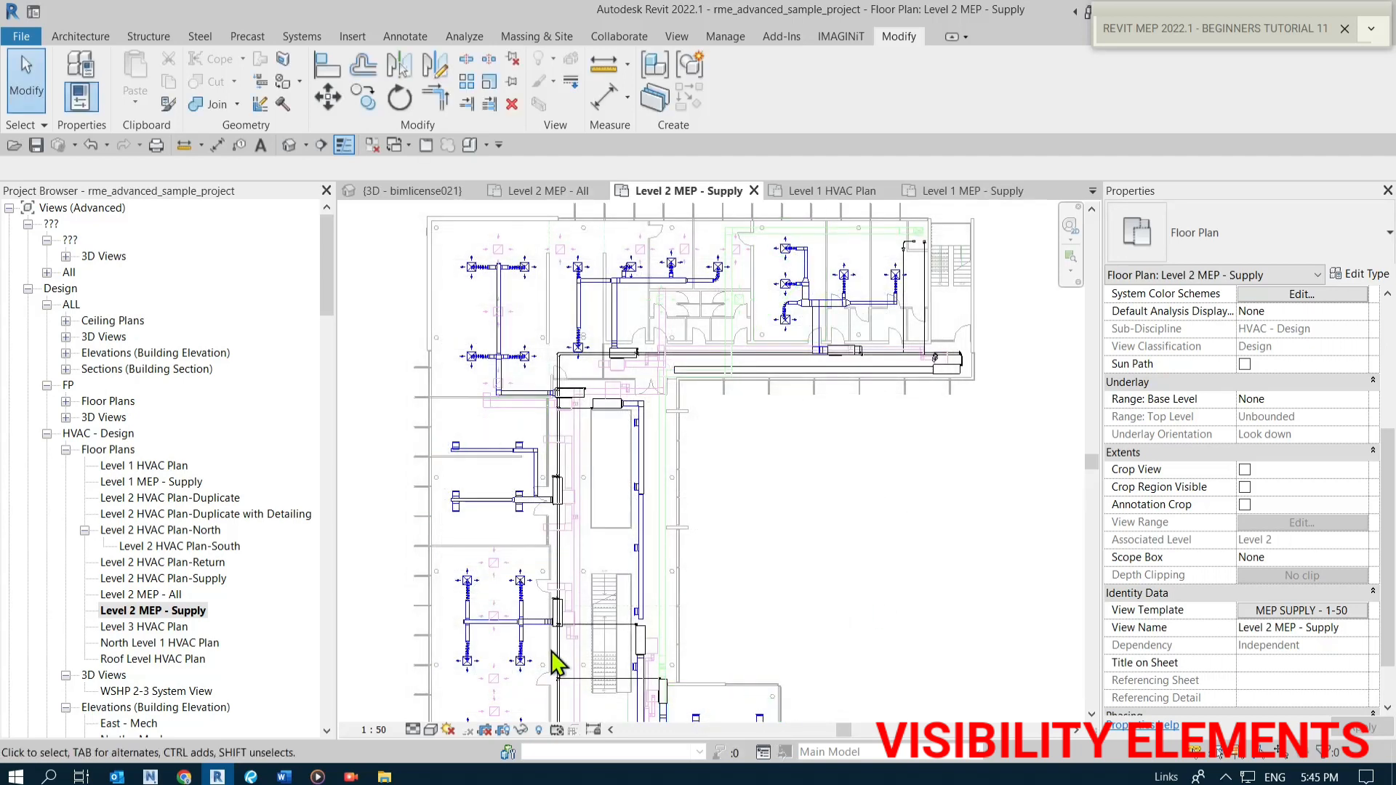
Inspect the Level 2 MEP - Supply plan's scale, template setting and overall layout.
{"action": "left_click", "coordinate": [366, 736]}
{"action": "left_click", "coordinate": [365, 735]}
{"action": "left_click", "coordinate": [1294, 613]}
{"action": "middle_click_drag", "start_coordinate": [869, 480], "coordinate": [869, 531]}
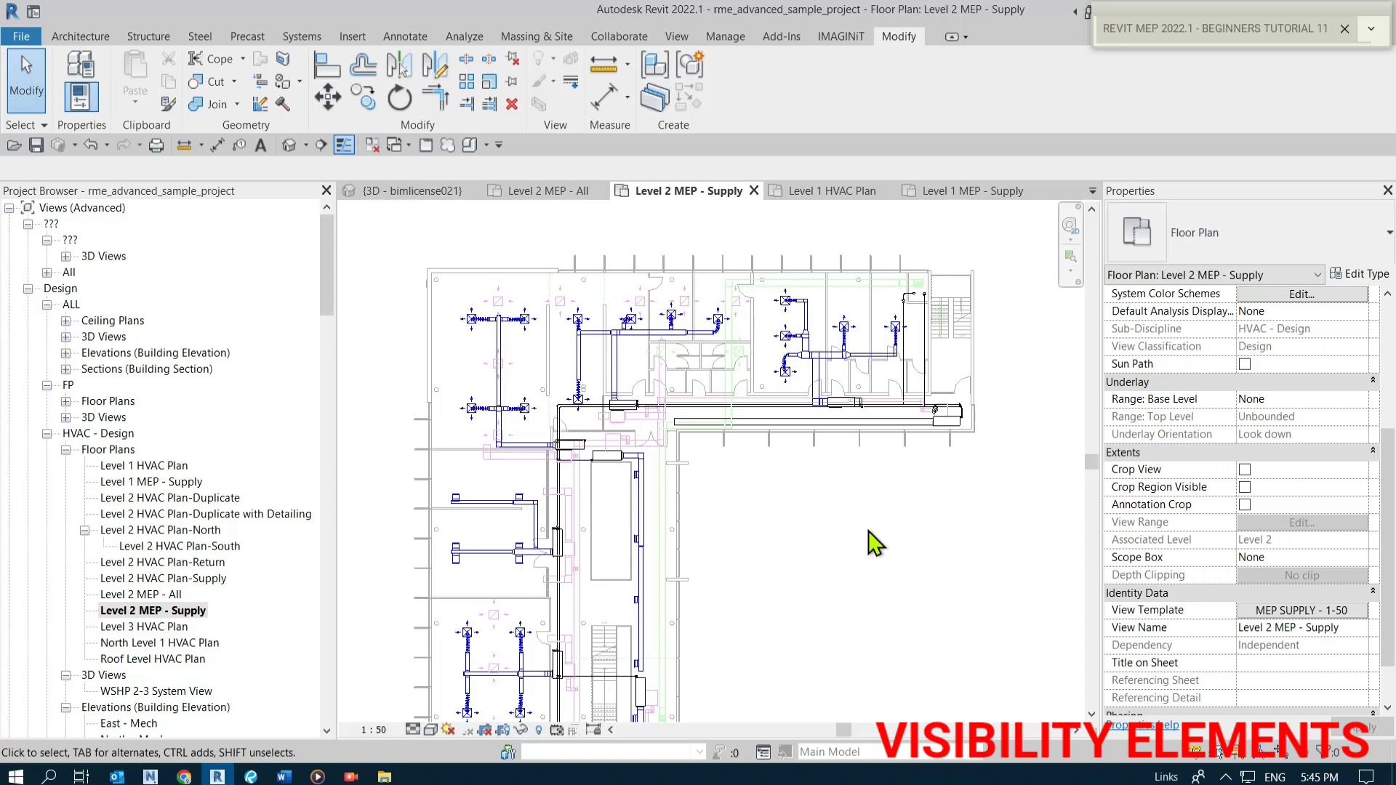
{"action": "middle_click", "coordinate": [845, 499]}
{"action": "middle_click", "coordinate": [845, 499]}
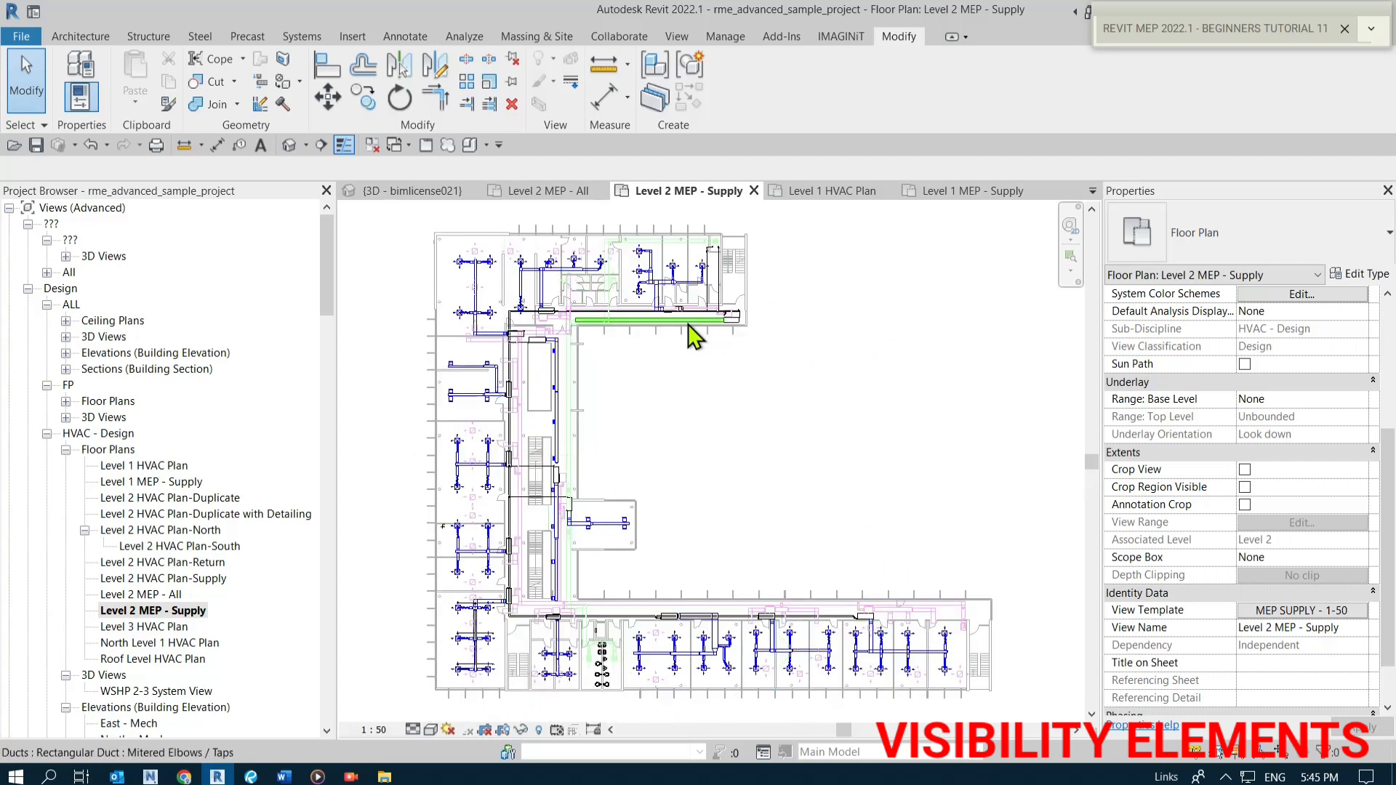